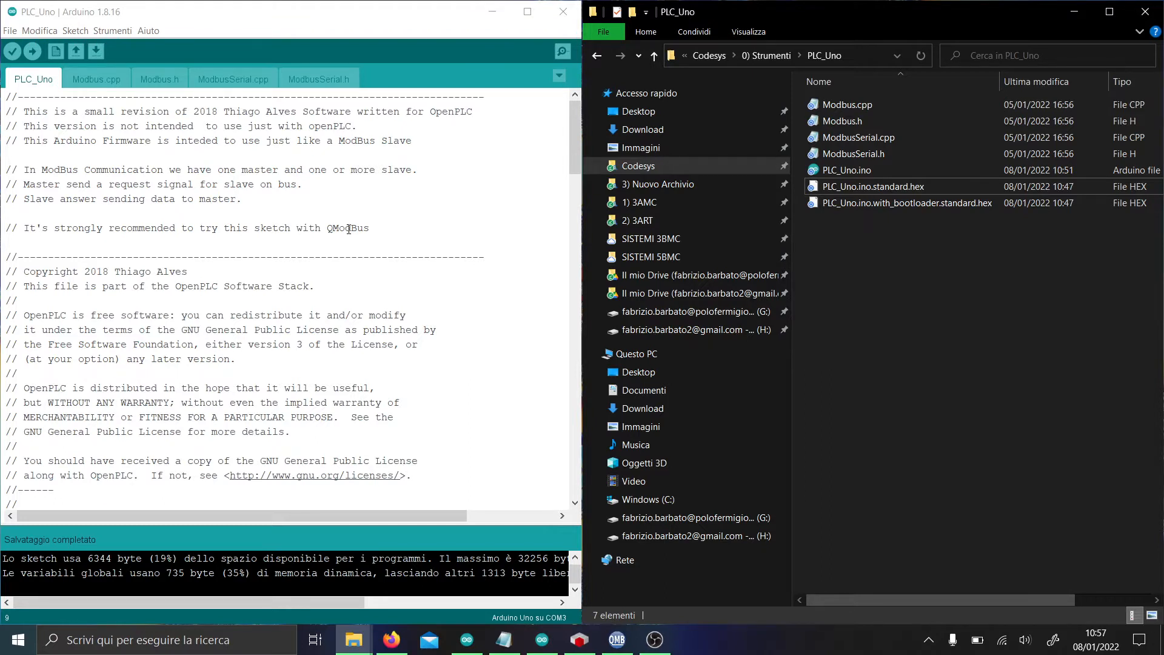
Highlight the BAUD definition, the slave ID value 1 and the TXPIN warning comment in the sketch.
scroll(349, 230, "down", 10)
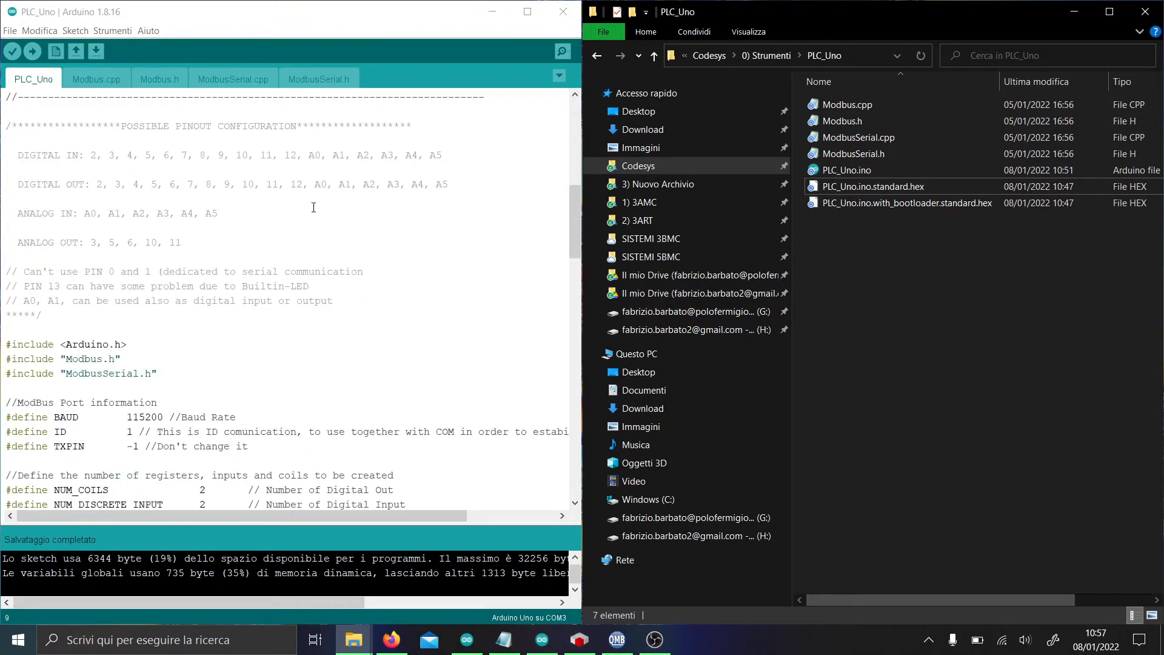
scroll(233, 148, "down", 6)
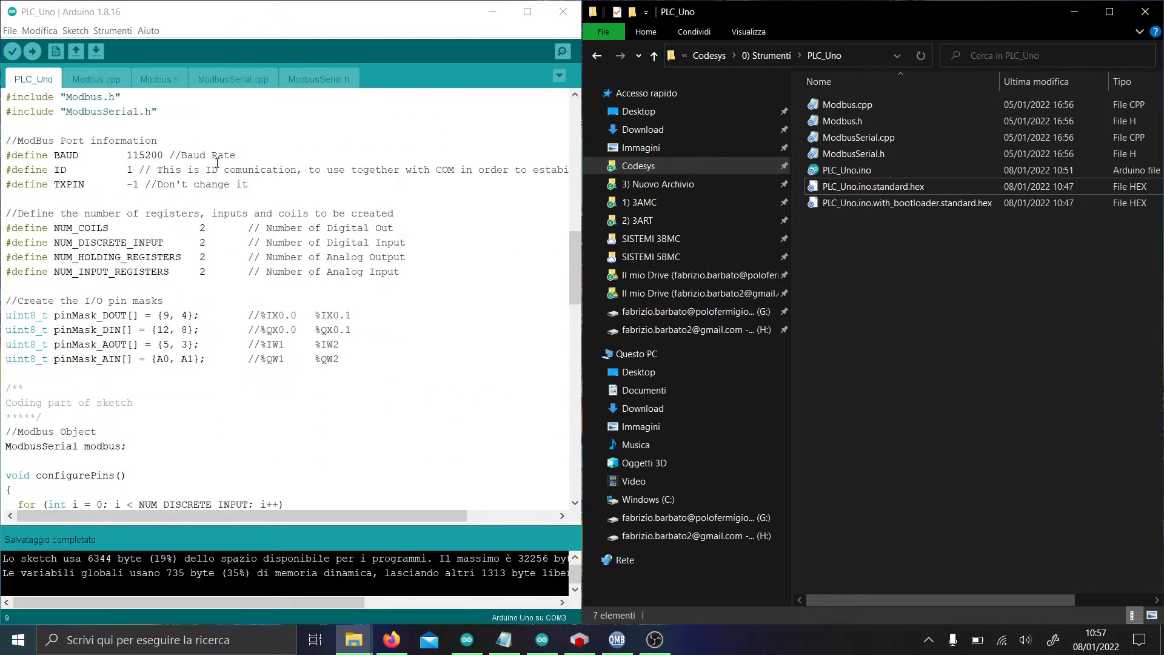
left_click_drag(18, 160, 152, 155)
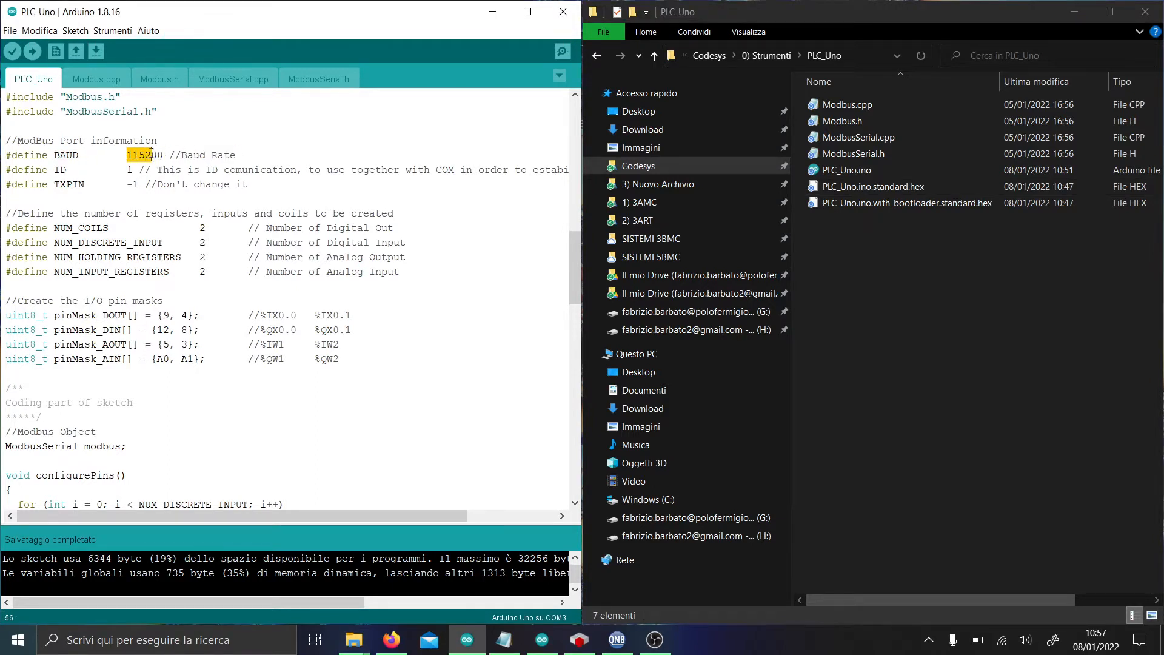
left_click(164, 155)
left_click_drag(45, 172, 128, 168)
left_click(132, 169)
left_click(134, 170)
left_click_drag(128, 184, 244, 182)
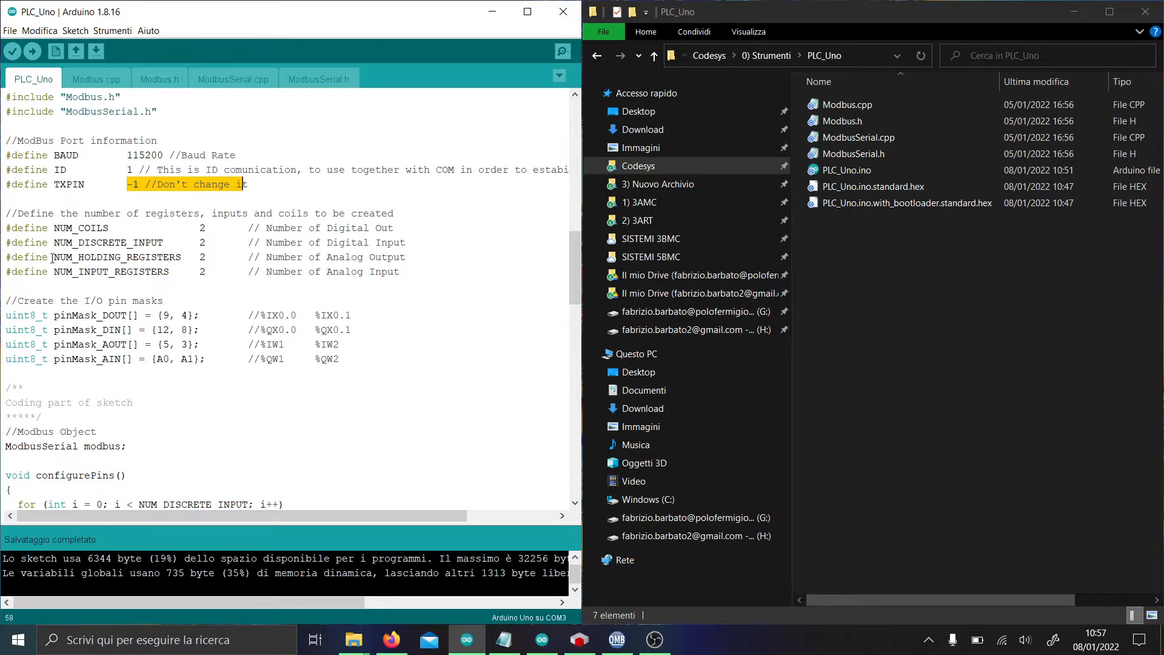
left_click(24, 227)
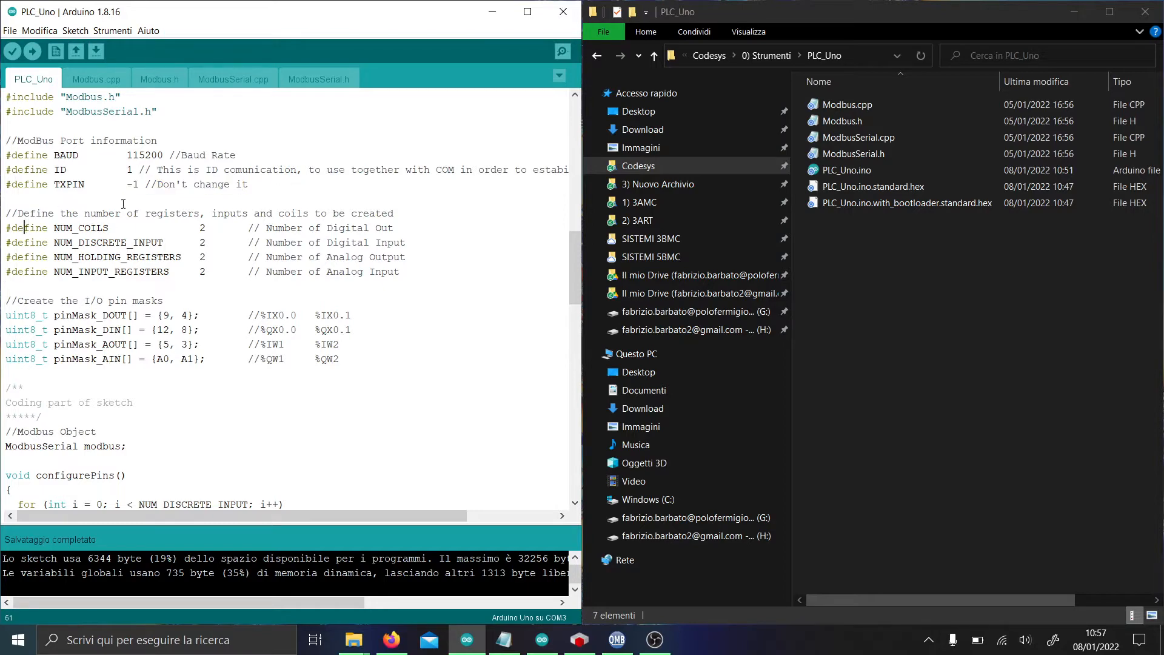
Point out the discrete input count, the registers comment and pins 9, 4 in pinMask_DOUT.
scroll(99, 133, "down", 2)
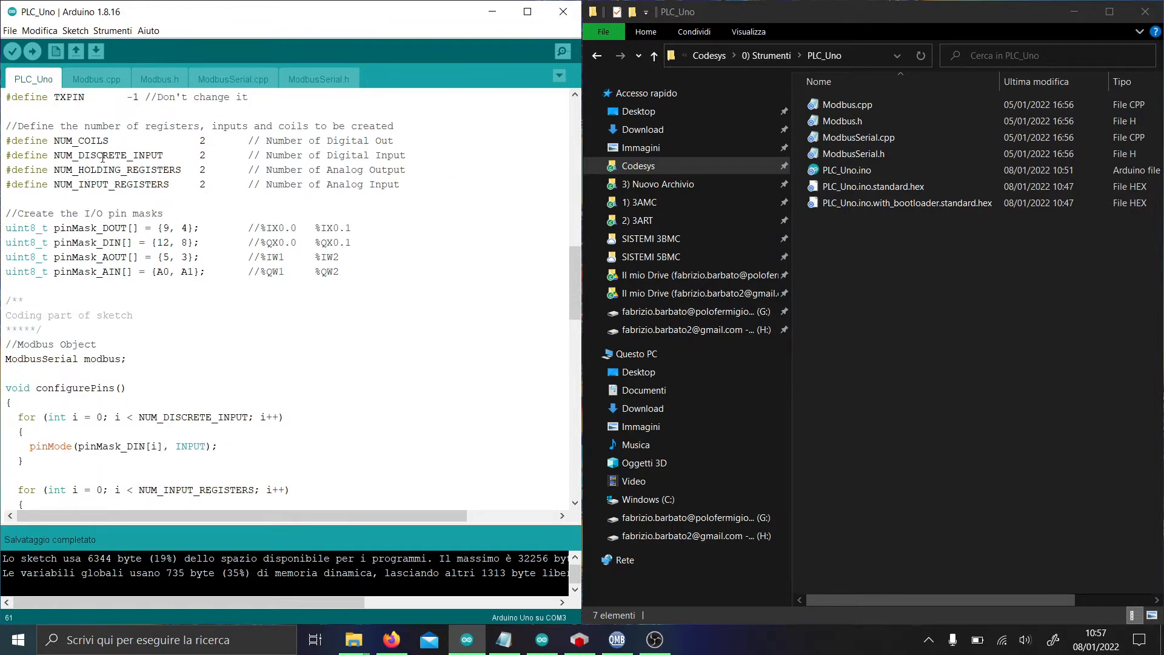
left_click(104, 153)
left_click(320, 140)
left_click_drag(163, 231, 176, 234)
left_click(182, 228)
double_click(111, 225)
left_click(111, 226)
left_click_drag(162, 228, 169, 226)
left_click(191, 230)
left_click(163, 225)
left_click_drag(163, 227, 189, 227)
Highlight the digital input mask, analog output pins 5, 3 and all pin mask values DOUT to AIN.
left_click(77, 242)
left_click_drag(102, 242, 133, 242)
left_click(135, 252)
left_click_drag(109, 257, 200, 257)
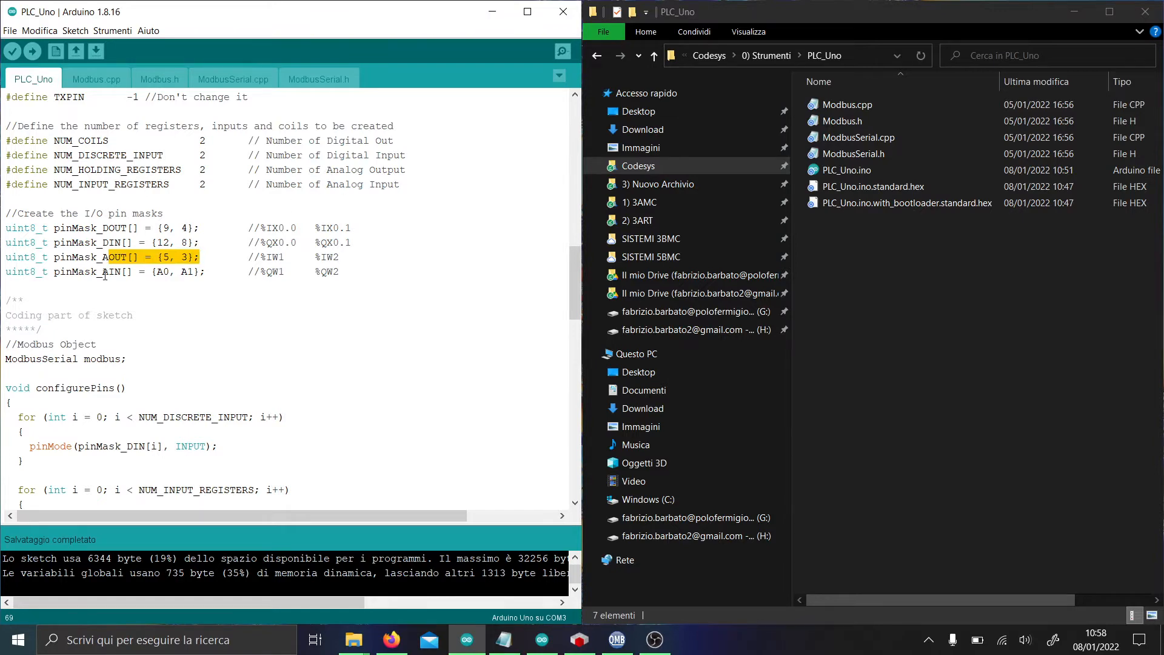
left_click_drag(103, 271, 218, 271)
scroll(270, 236, "up", 2)
scroll(265, 259, "up", 3)
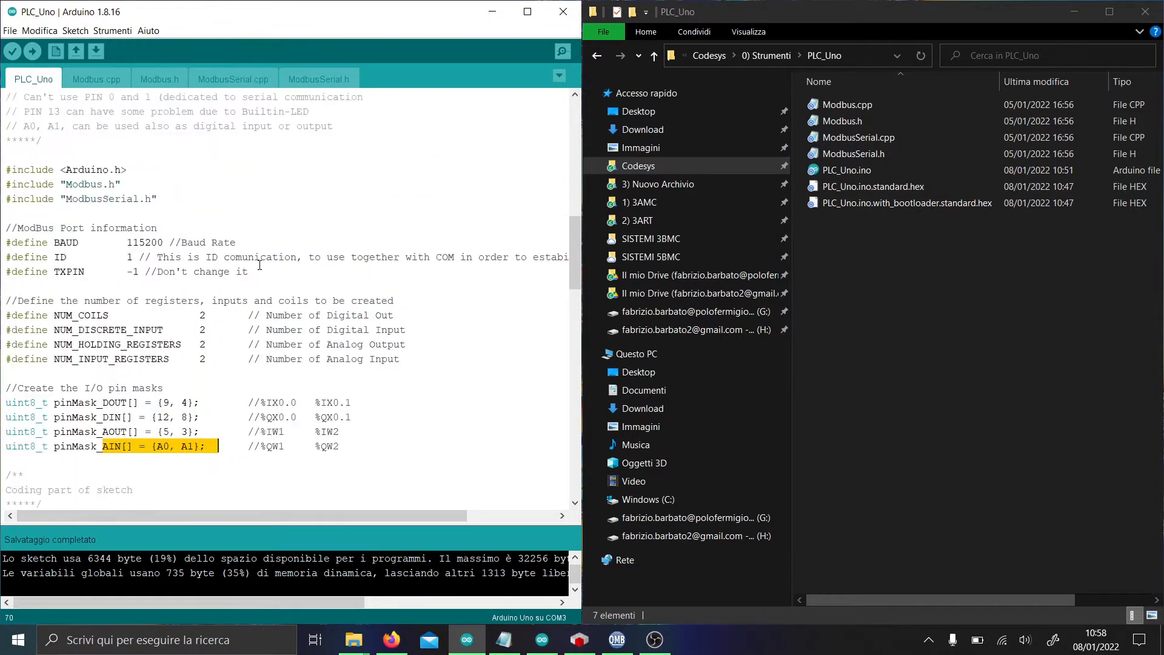
left_click_drag(161, 447, 204, 488)
left_click(204, 489)
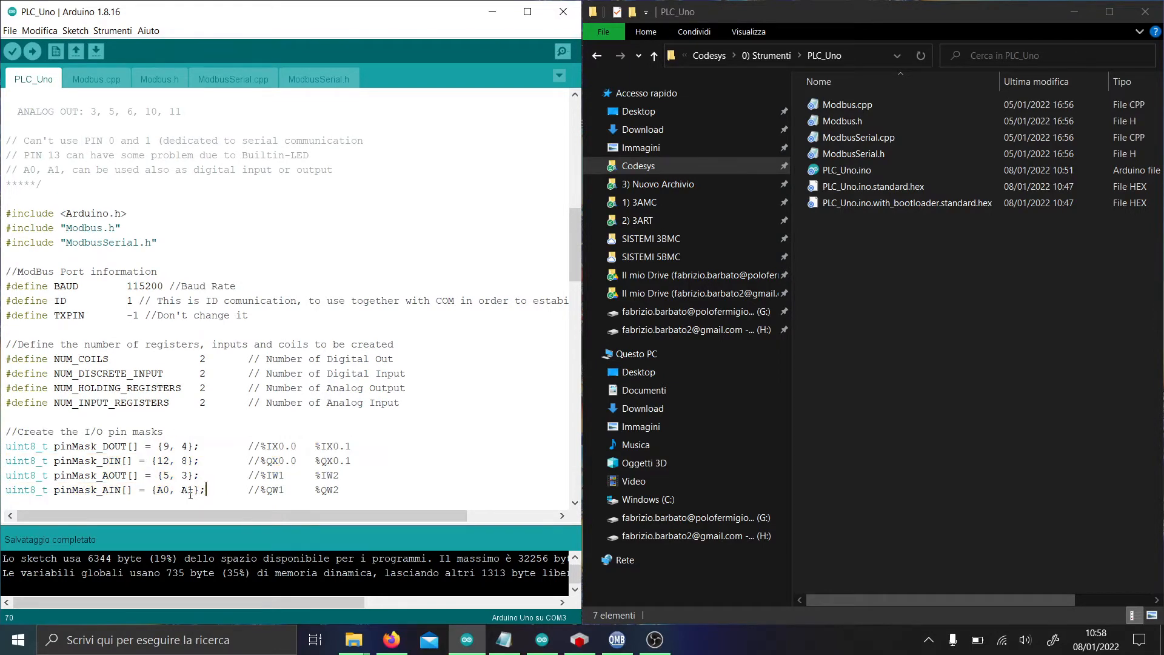
Review the possible pinout lines, the ANALOG IN pin list and the A0, A1 digital I/O note.
scroll(182, 285, "up", 3)
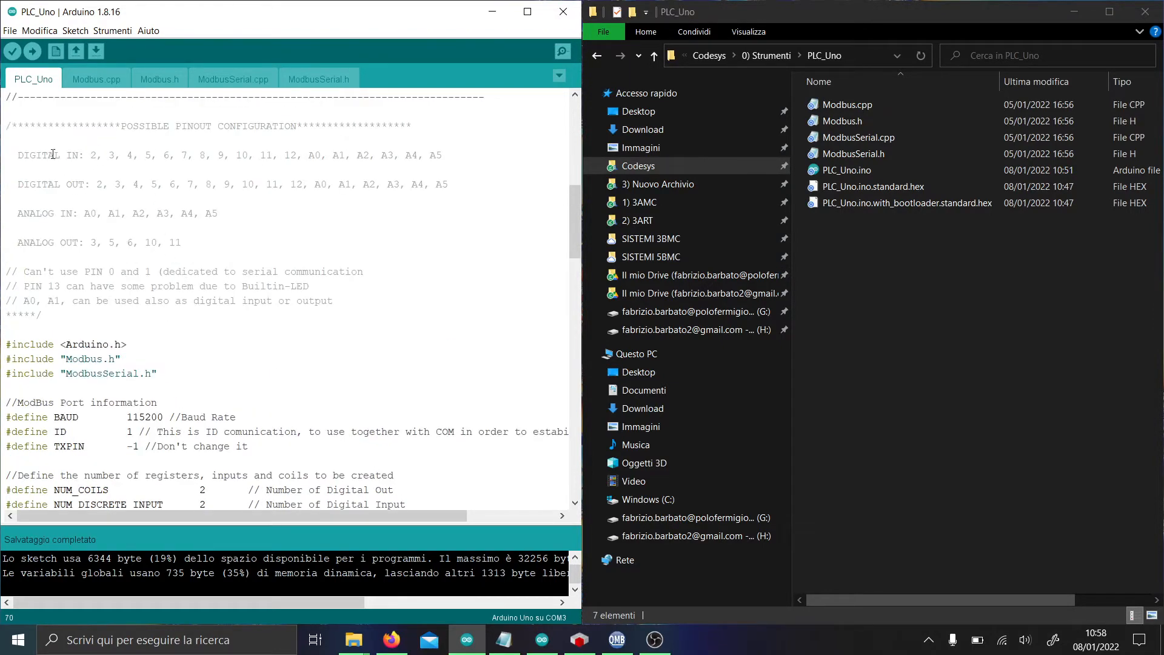
left_click_drag(12, 154, 350, 225)
left_click(443, 225)
scroll(151, 225, "down", 1)
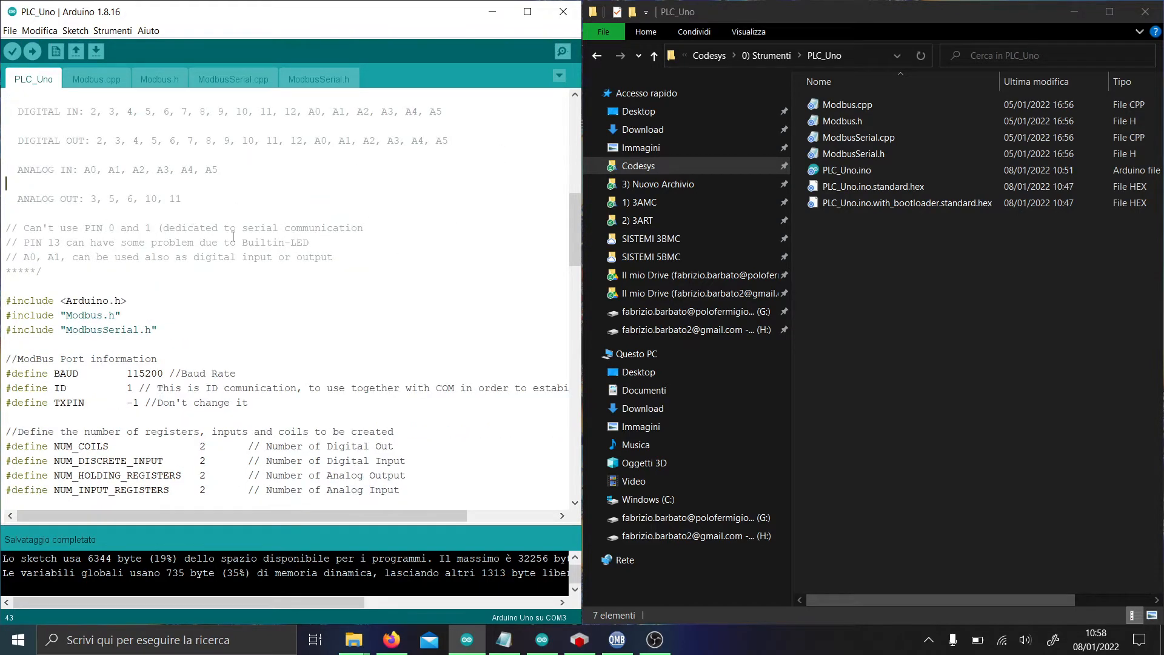
scroll(233, 236, "down", 1)
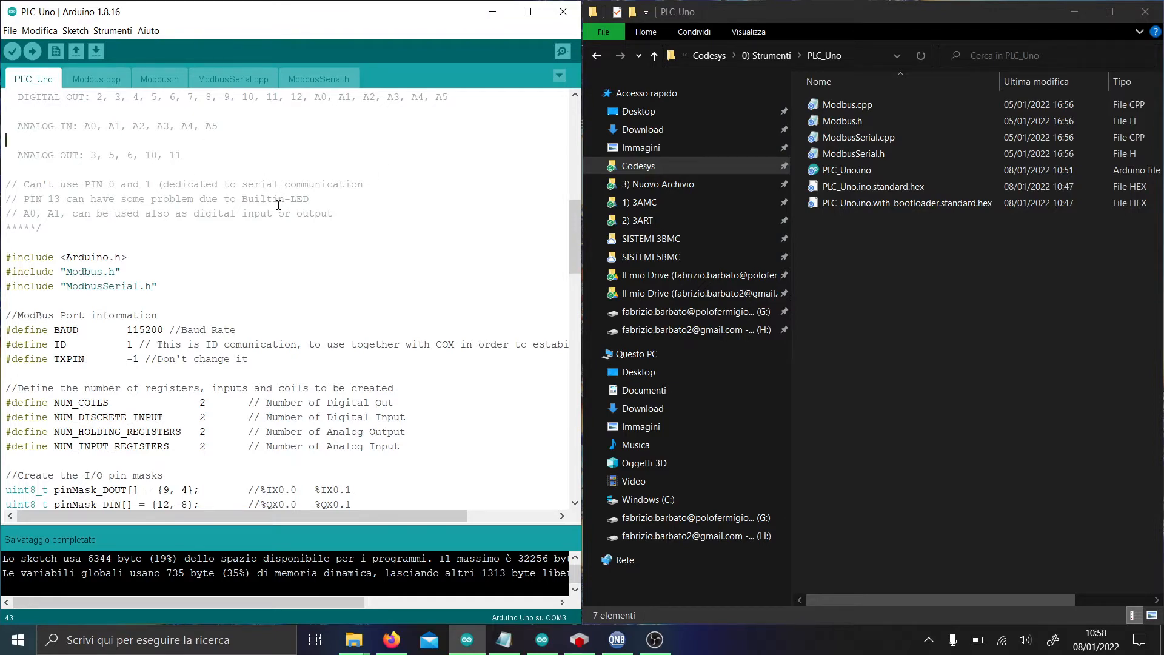
scroll(278, 204, "up", 1)
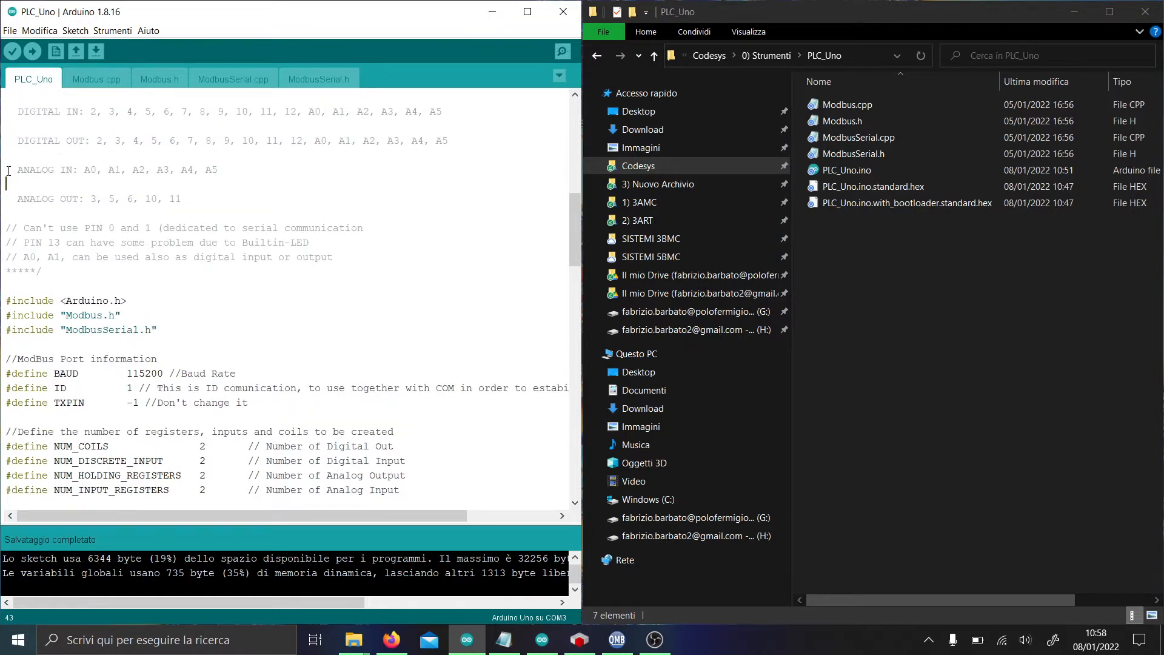
left_click_drag(9, 170, 268, 169)
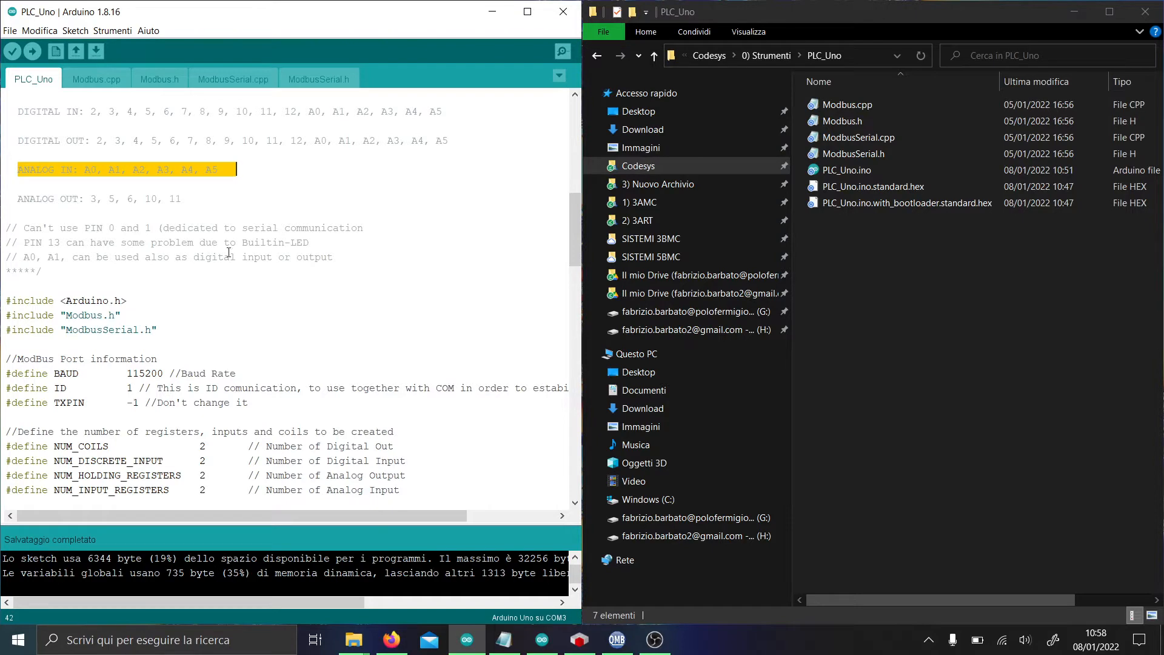
left_click_drag(215, 257, 341, 261)
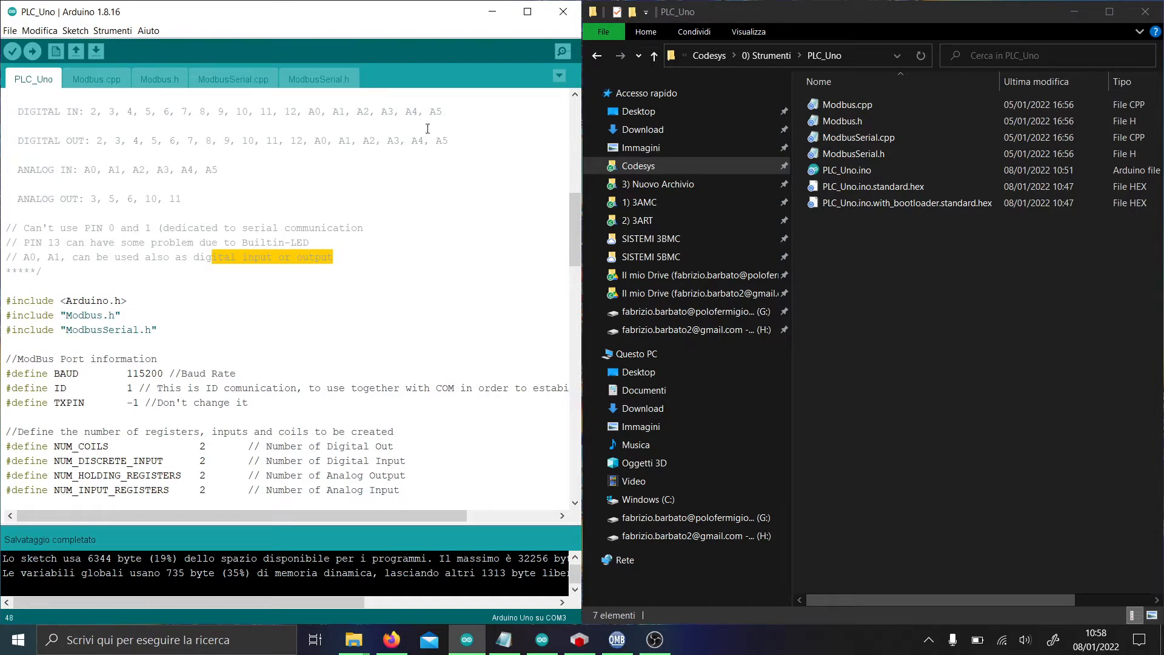
scroll(359, 199, "down", 4)
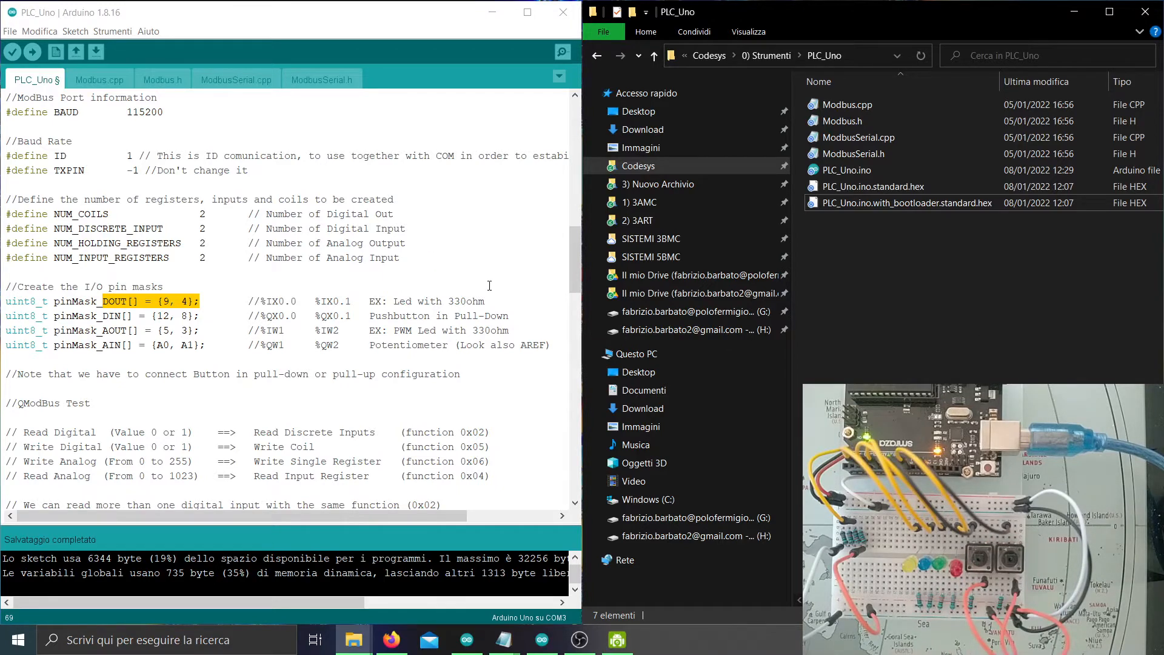
Launch QModBus from the system search and snap it to the right half of the screen.
key("super")
type("qmod")
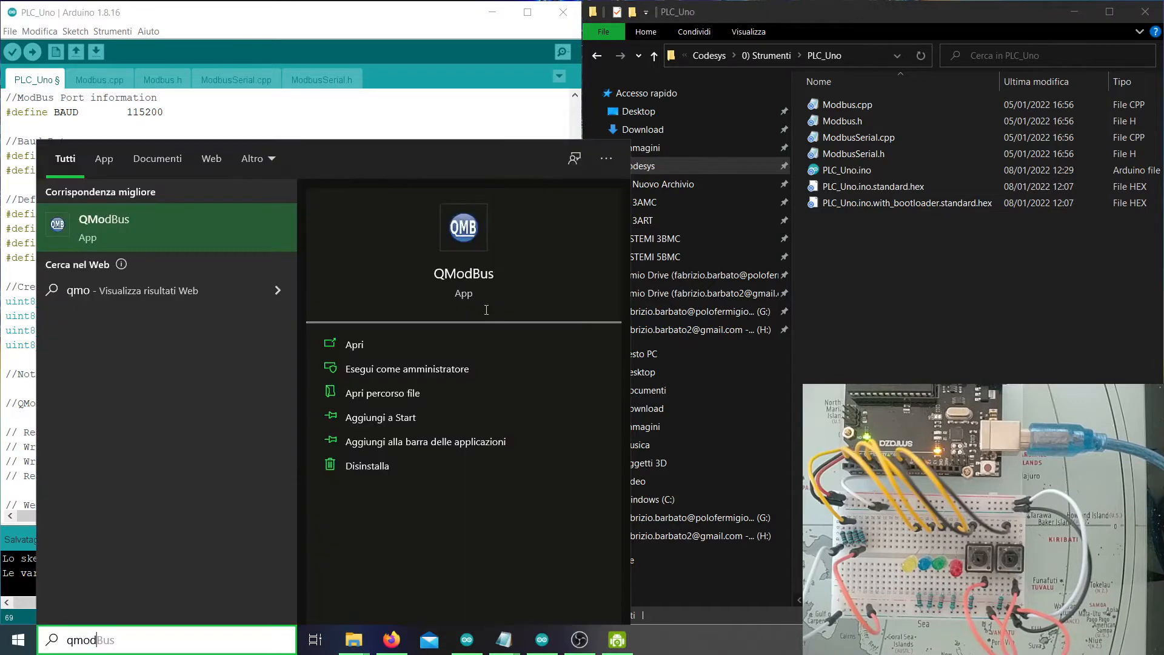
key("Return")
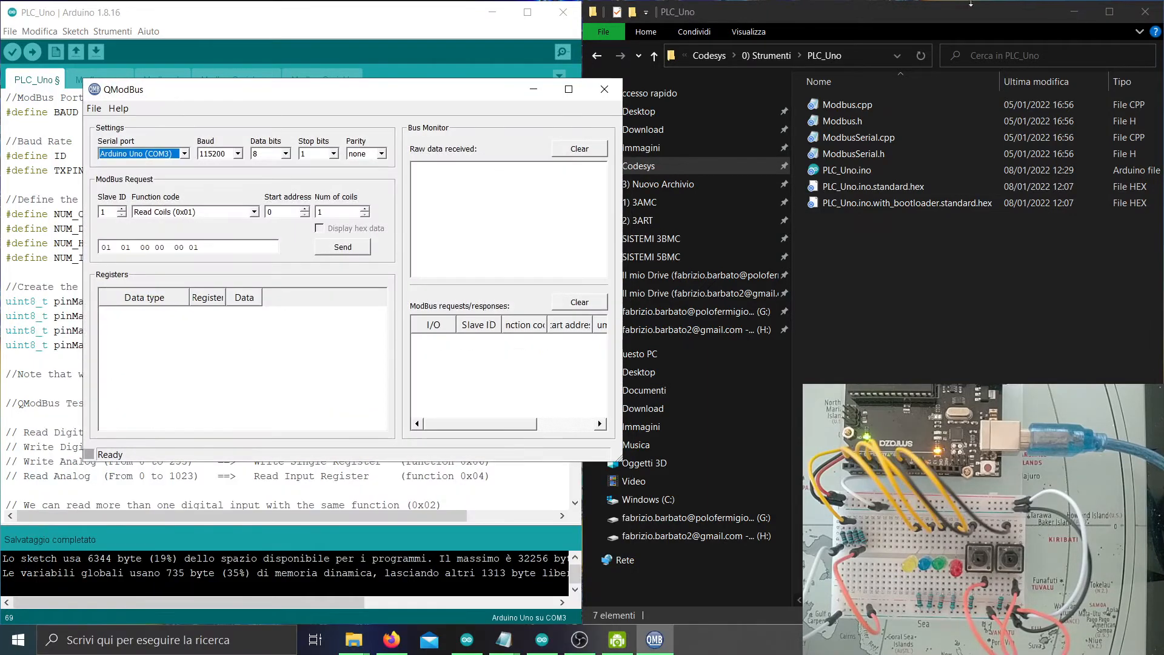
key("super+Right")
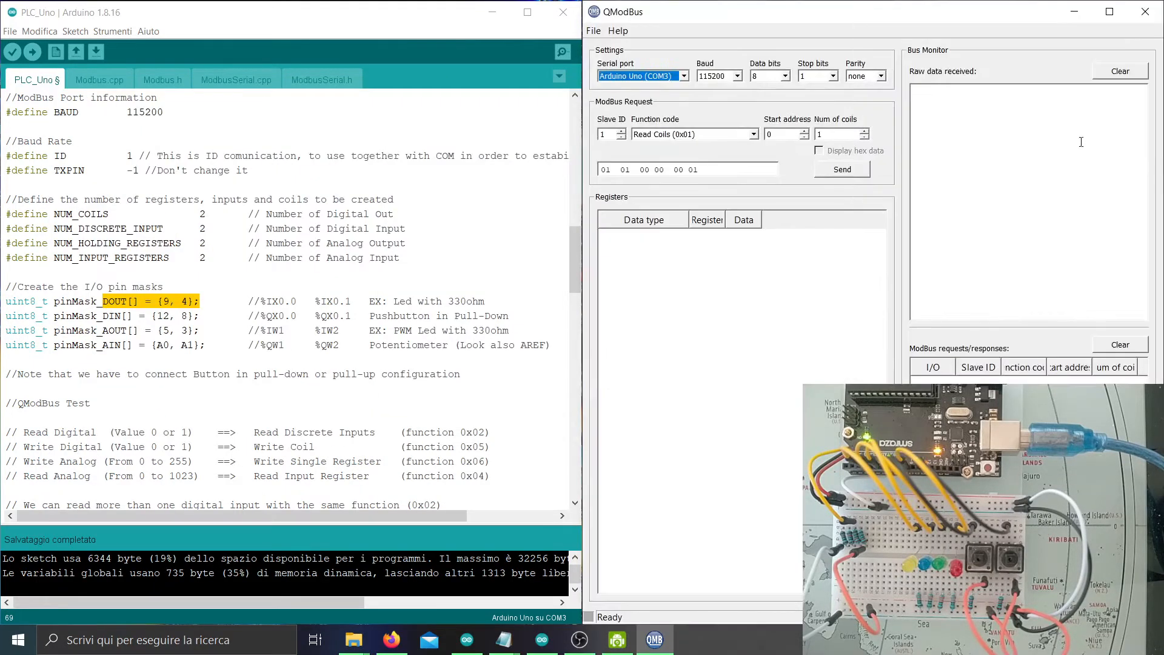
Confirm QModBus uses Arduino Uno (COM3), 115200 baud and slave ID 1, matching the sketch.
left_click(111, 32)
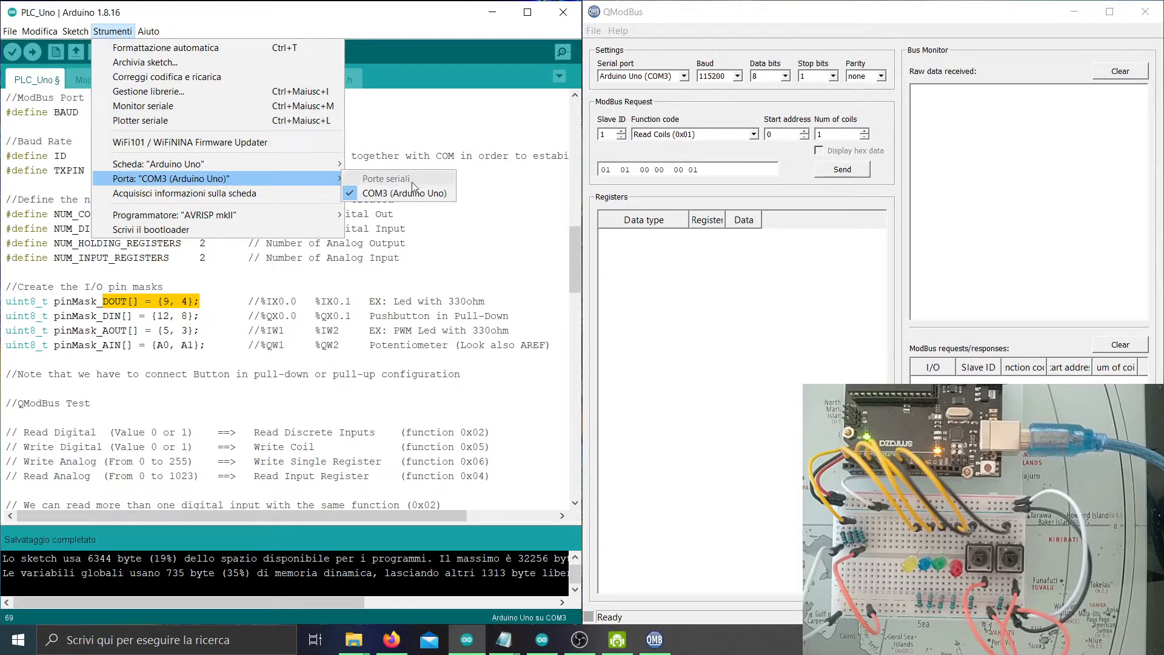
left_click(637, 77)
left_click(365, 200)
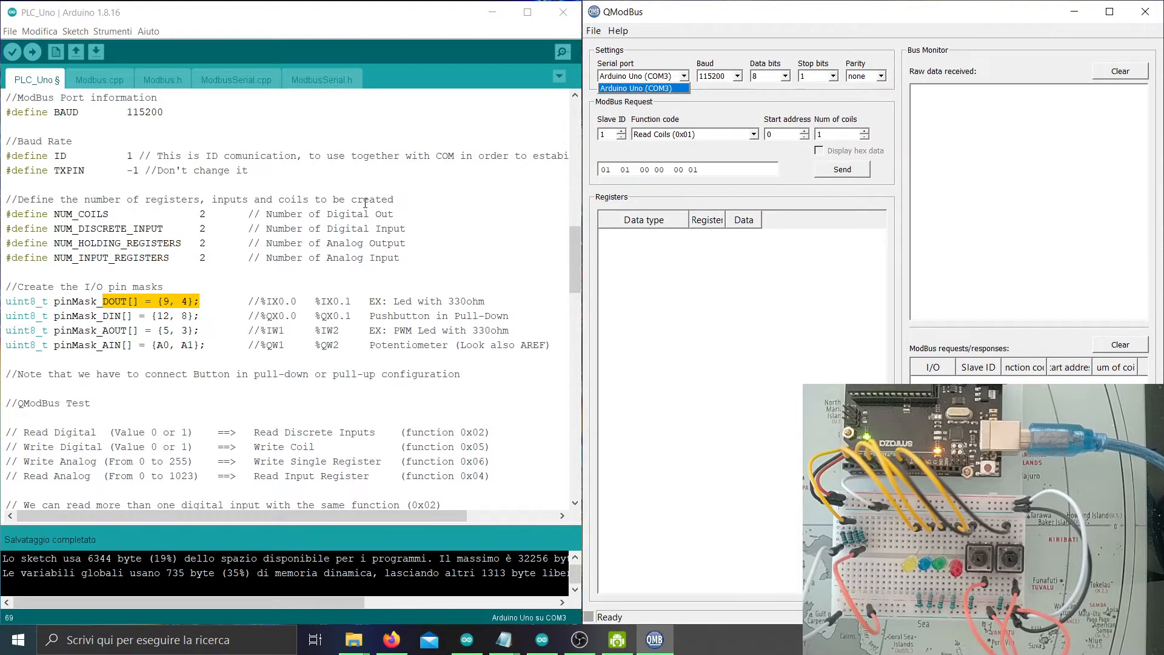
left_click(718, 76)
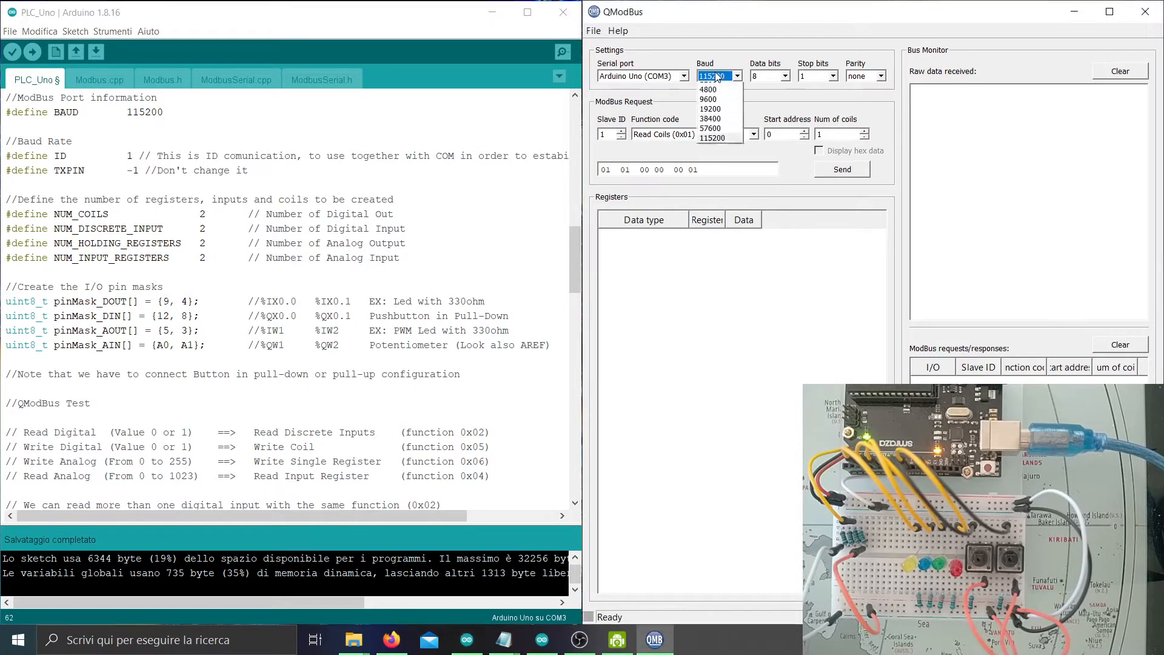
left_click(717, 77)
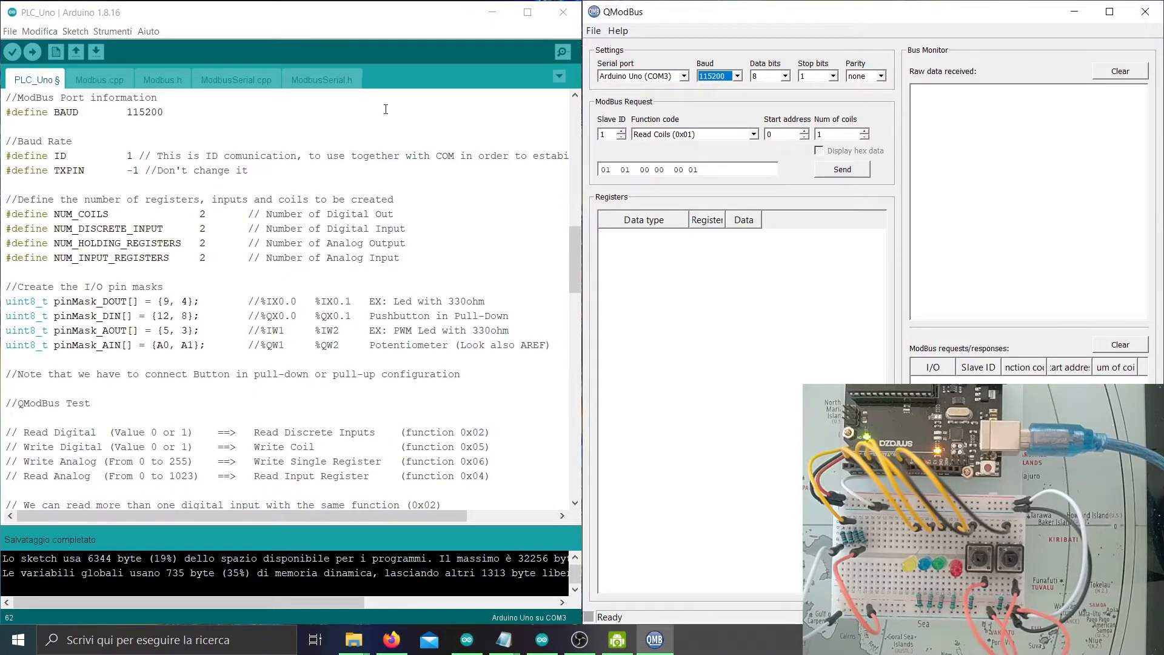
double_click(129, 155)
left_click_drag(611, 137, 595, 134)
scroll(232, 362, "down", 2)
scroll(233, 380, "up", 1)
Select Read Discrete Inputs (0x02) and read one input repeatedly while pressing and releasing the button.
left_click(257, 391)
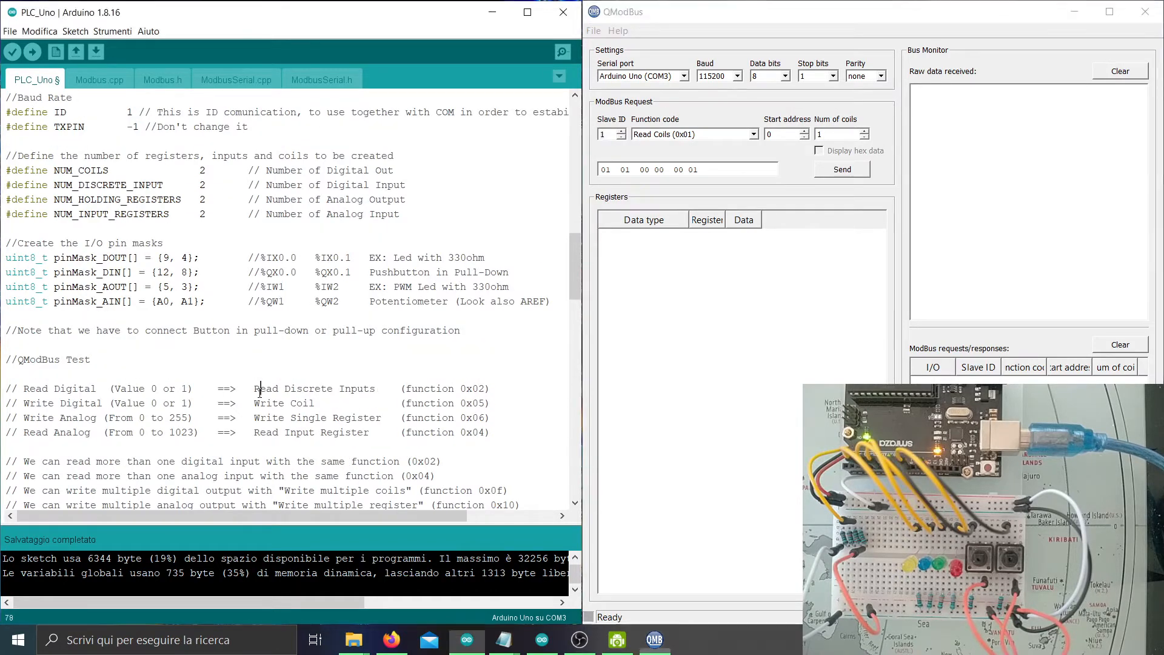
left_click_drag(254, 389, 370, 389)
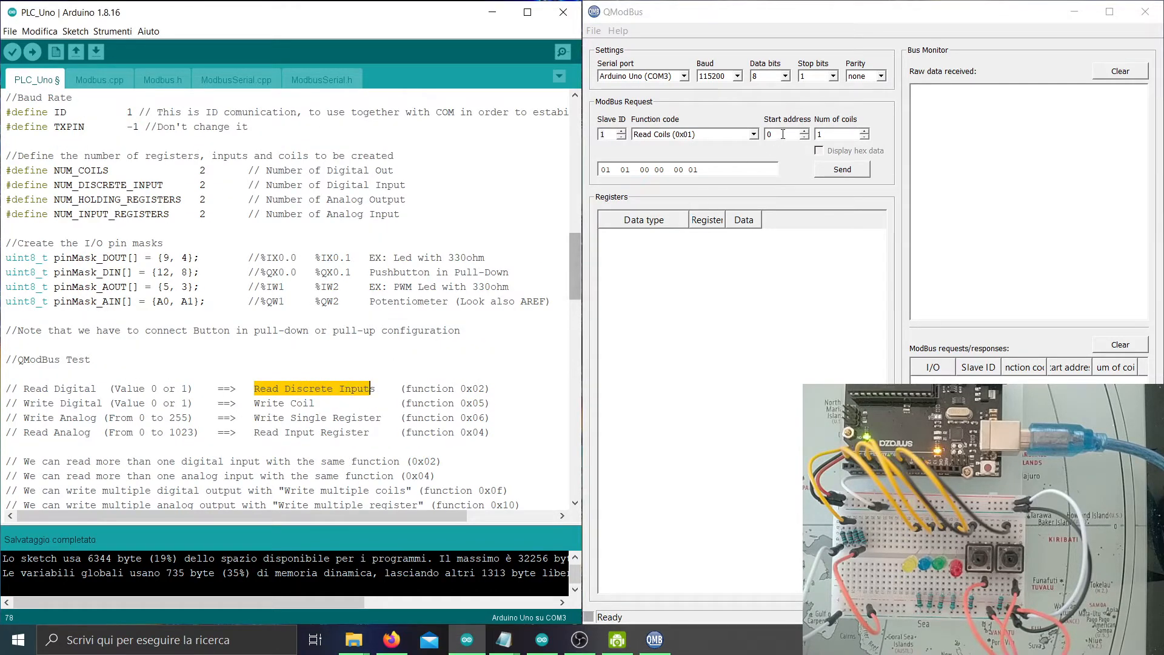
left_click(754, 134)
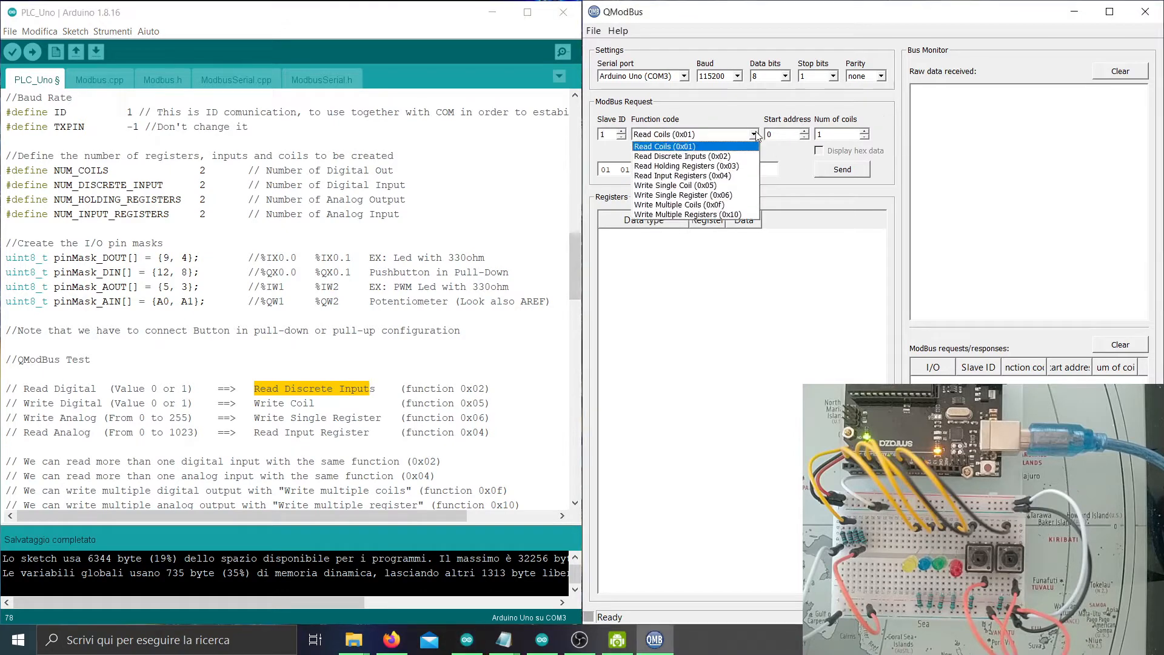
left_click(721, 156)
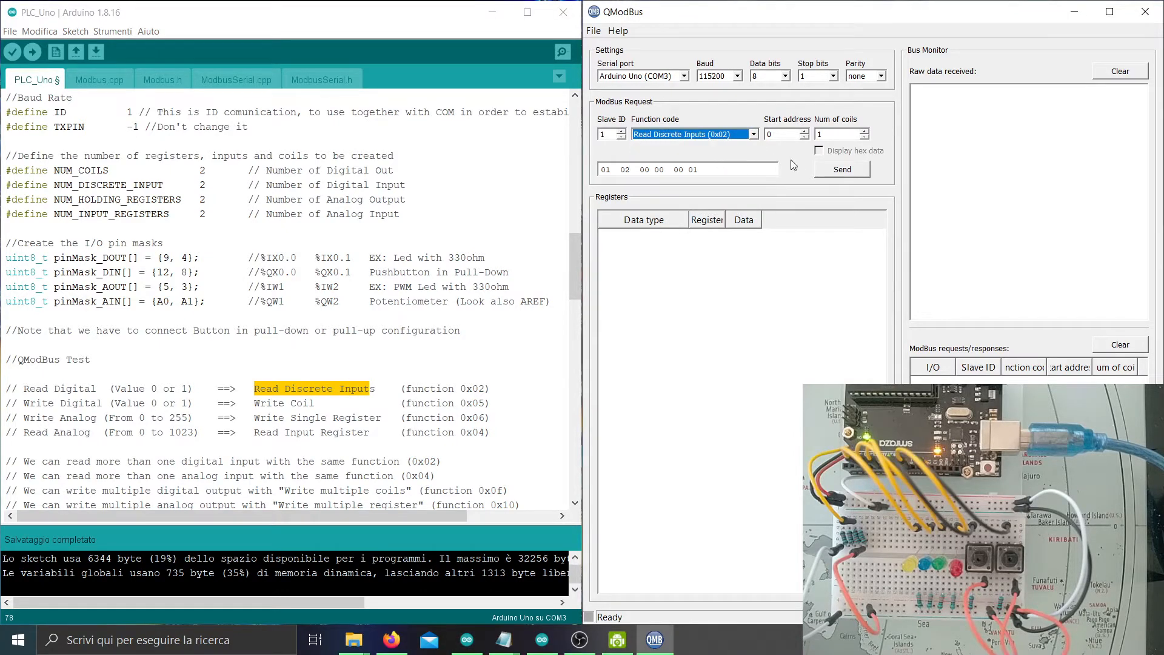
left_click(836, 172)
left_click(836, 172)
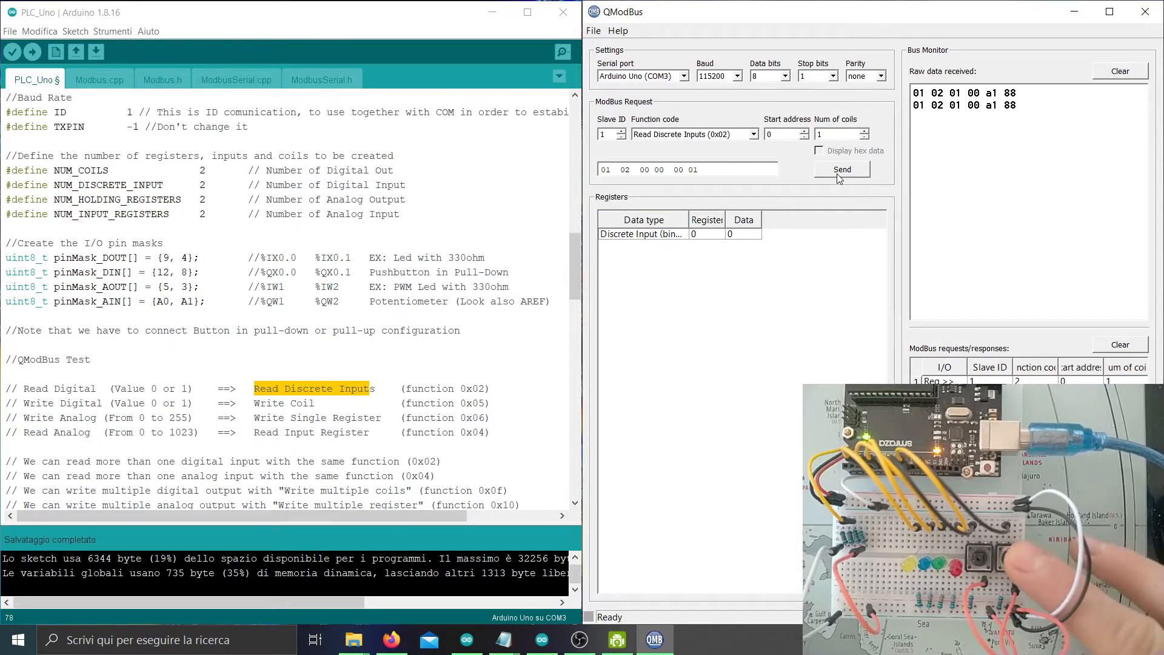
left_click(827, 174)
left_click(821, 173)
left_click(818, 172)
left_click(818, 172)
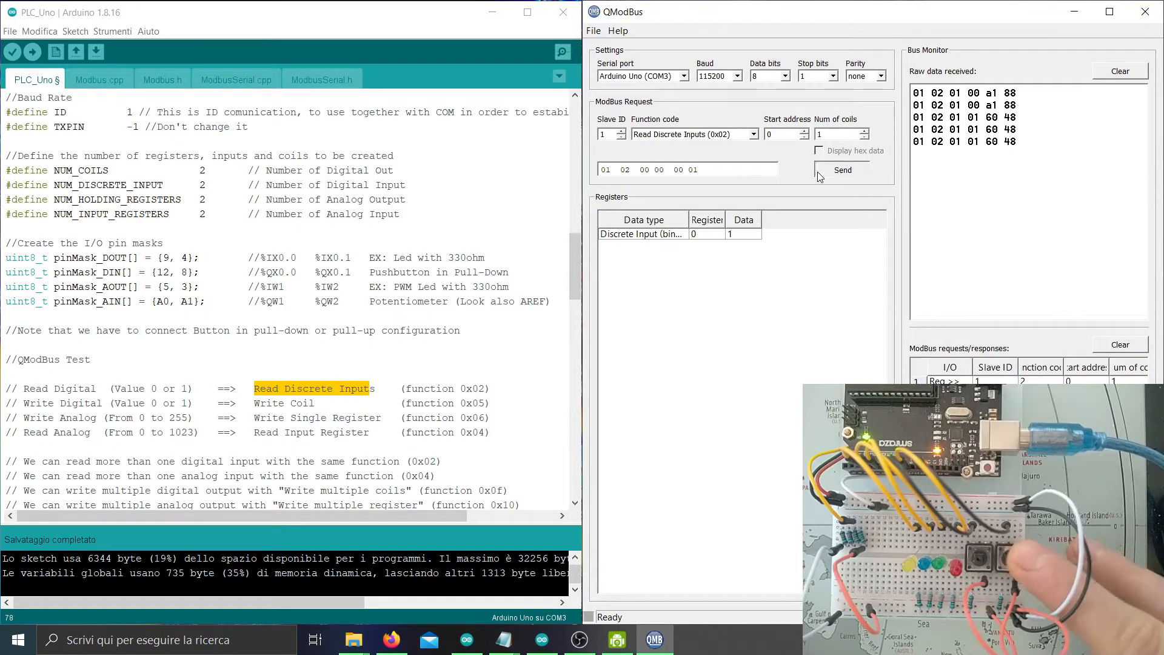
left_click(817, 172)
left_click(817, 172)
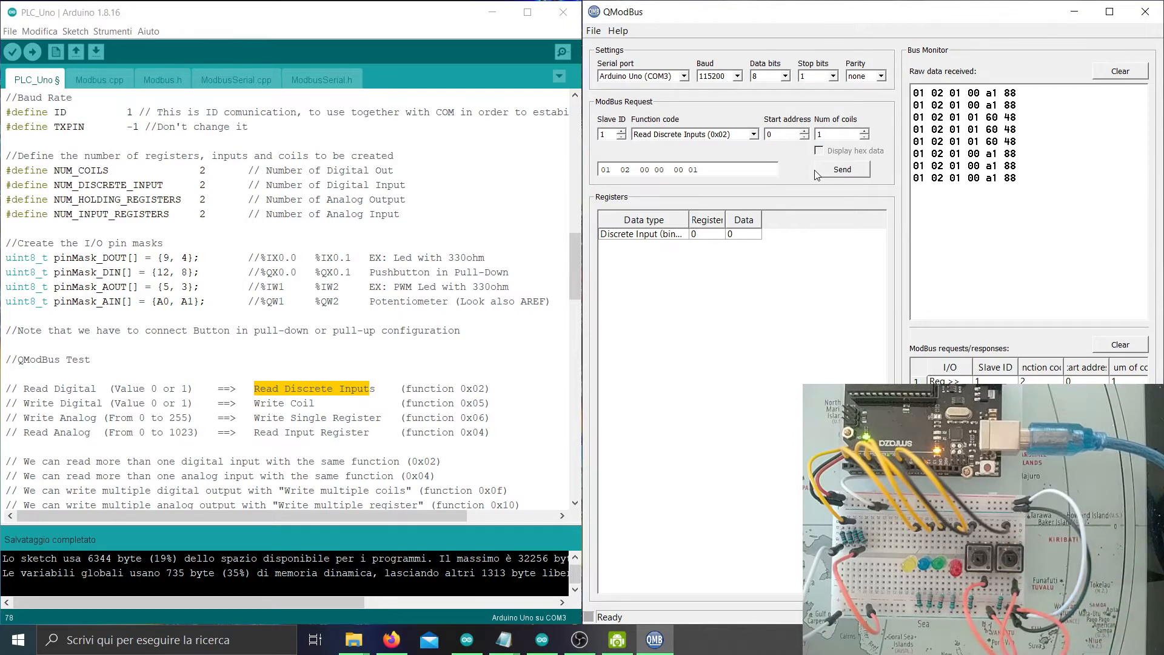
Set Num of coils to 2 and read both inputs repeatedly while a pushbutton is held.
left_click(865, 131)
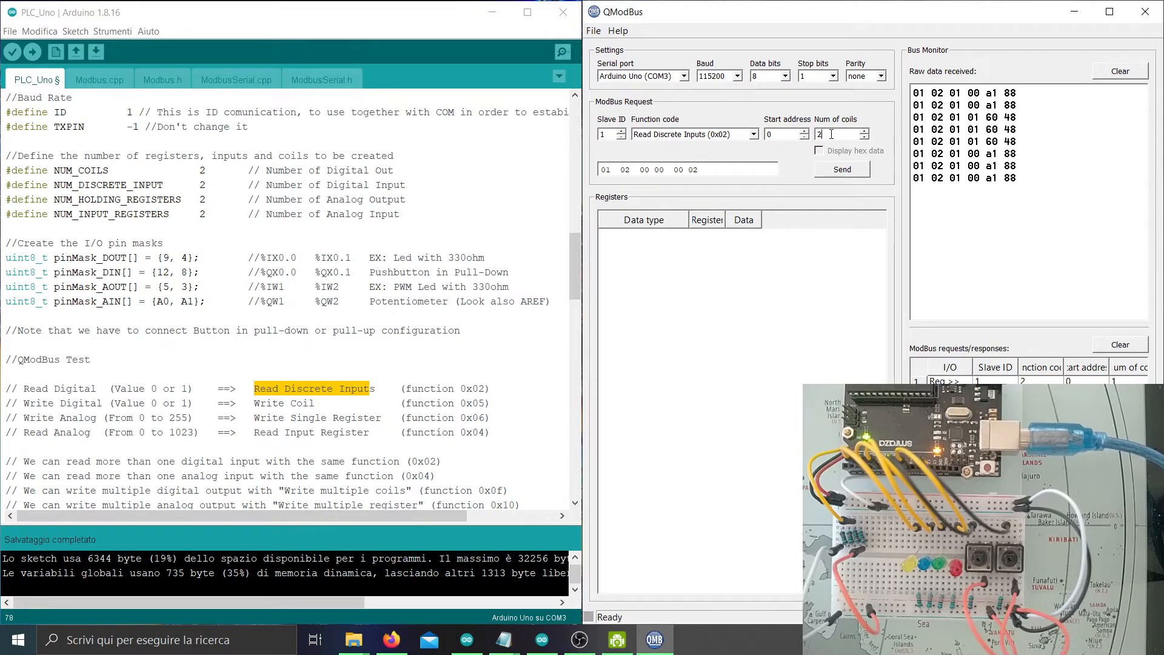
left_click(830, 174)
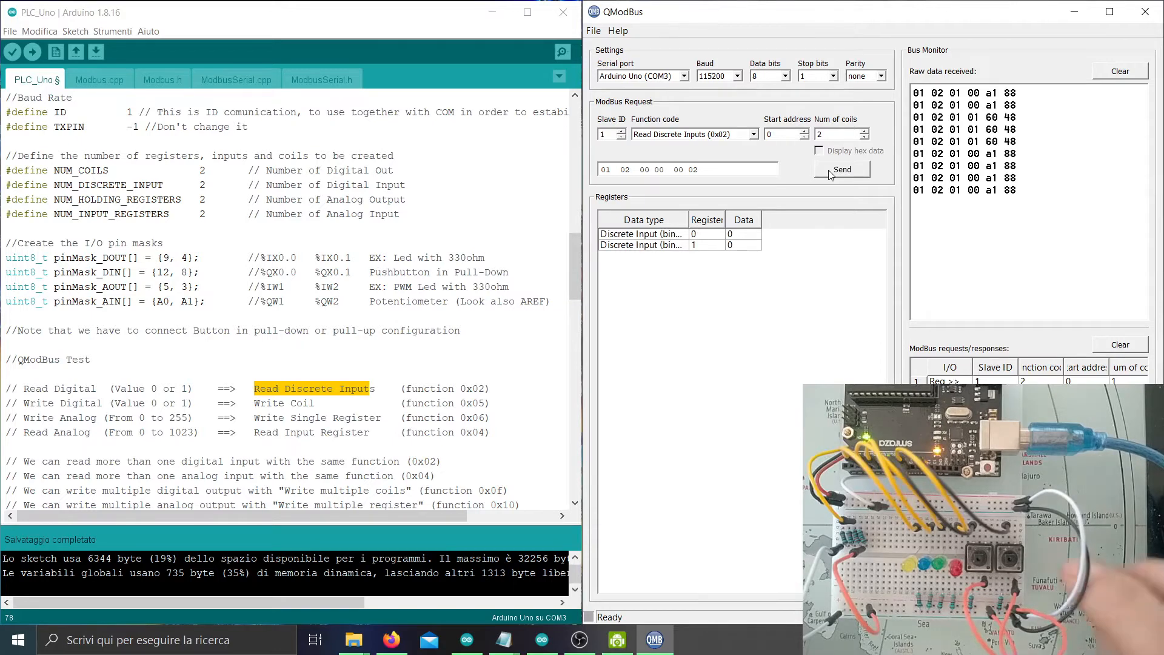
left_click(830, 174)
left_click(831, 174)
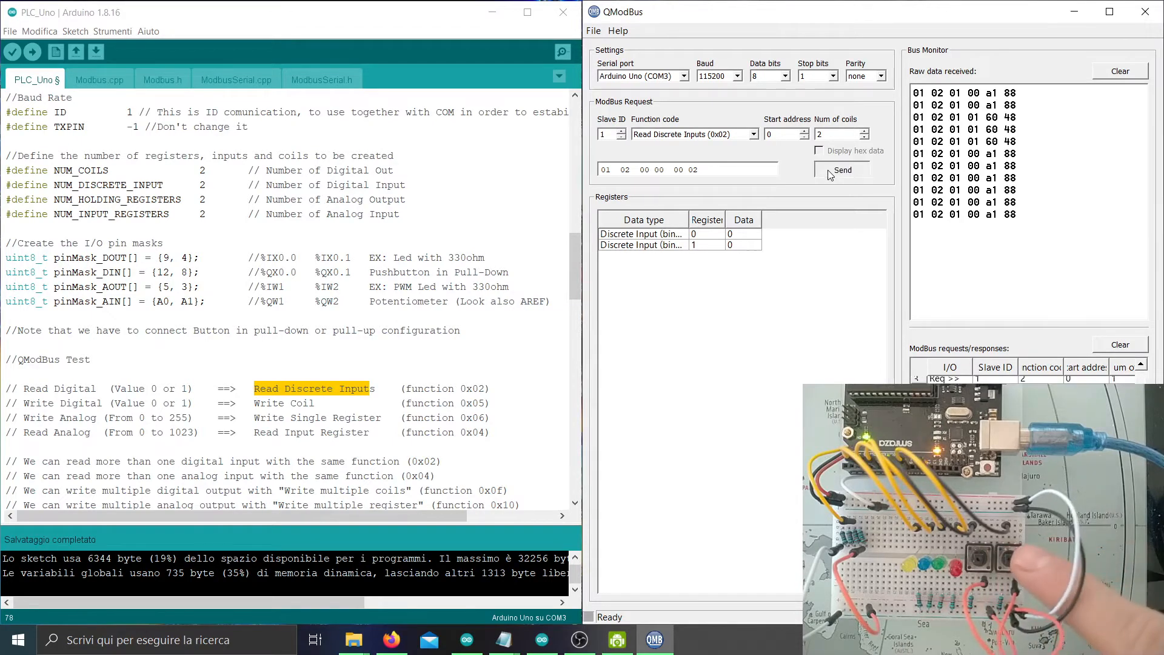
left_click(831, 174)
left_click(831, 174)
left_click(831, 174)
left_click(830, 174)
left_click(827, 172)
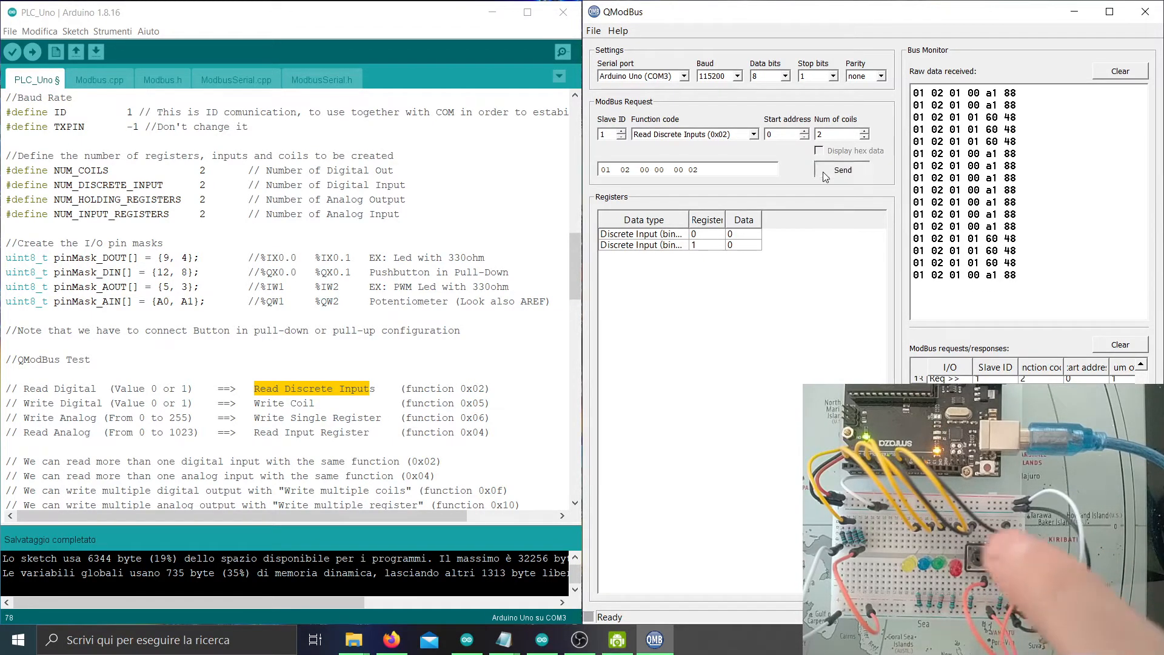
left_click(823, 173)
left_click(821, 174)
left_click(819, 174)
left_click(818, 173)
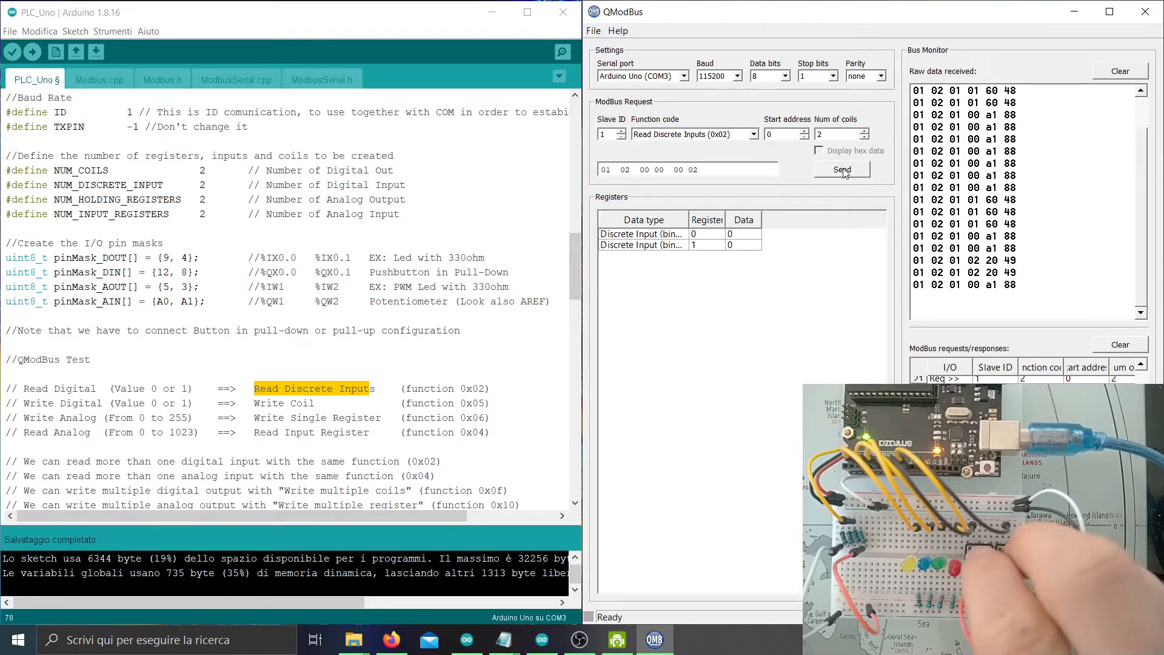
Read both discrete inputs repeatedly with both pushbuttons pressed.
left_click(842, 172)
left_click(842, 172)
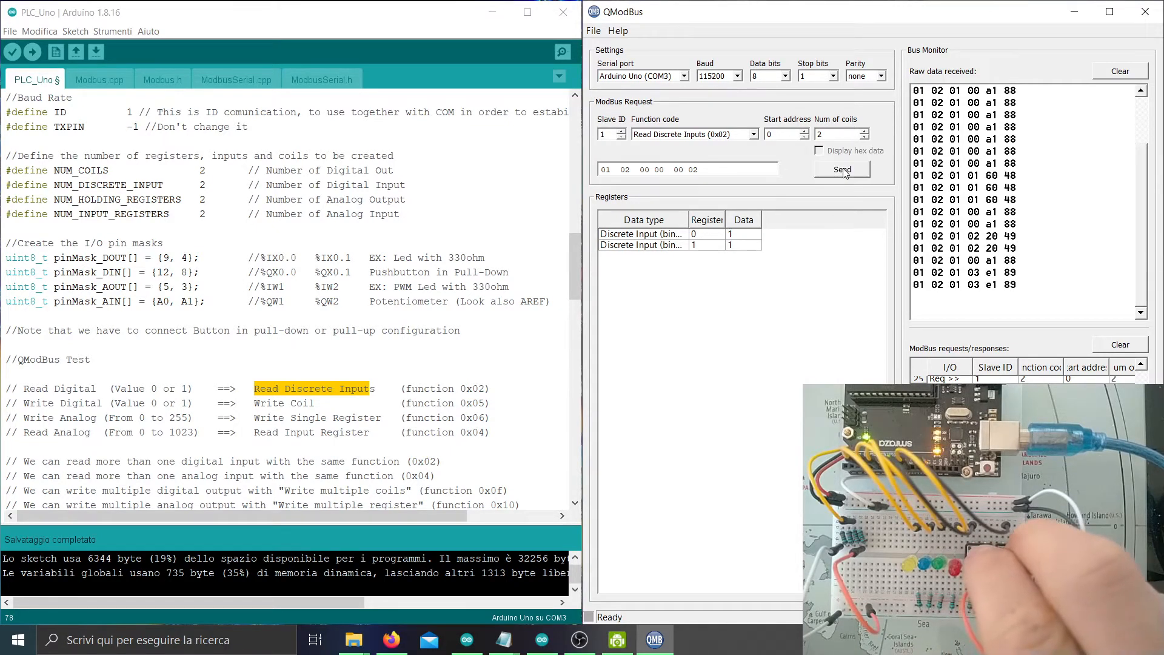
left_click(840, 173)
left_click(838, 175)
left_click(838, 176)
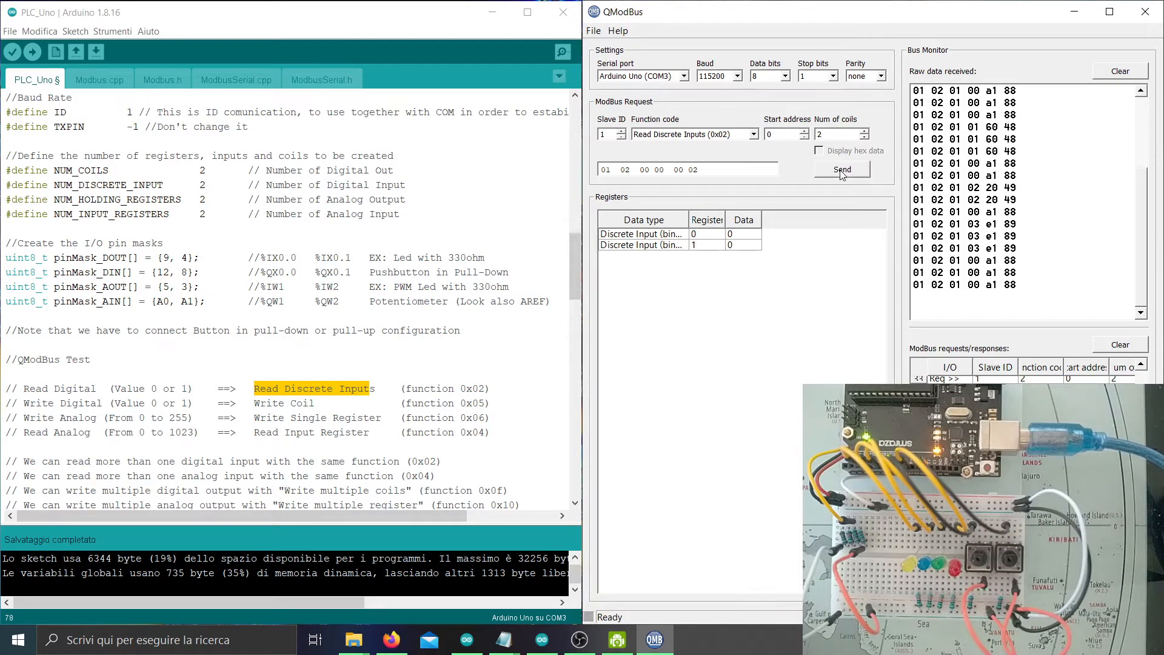
left_click(842, 174)
left_click(749, 134)
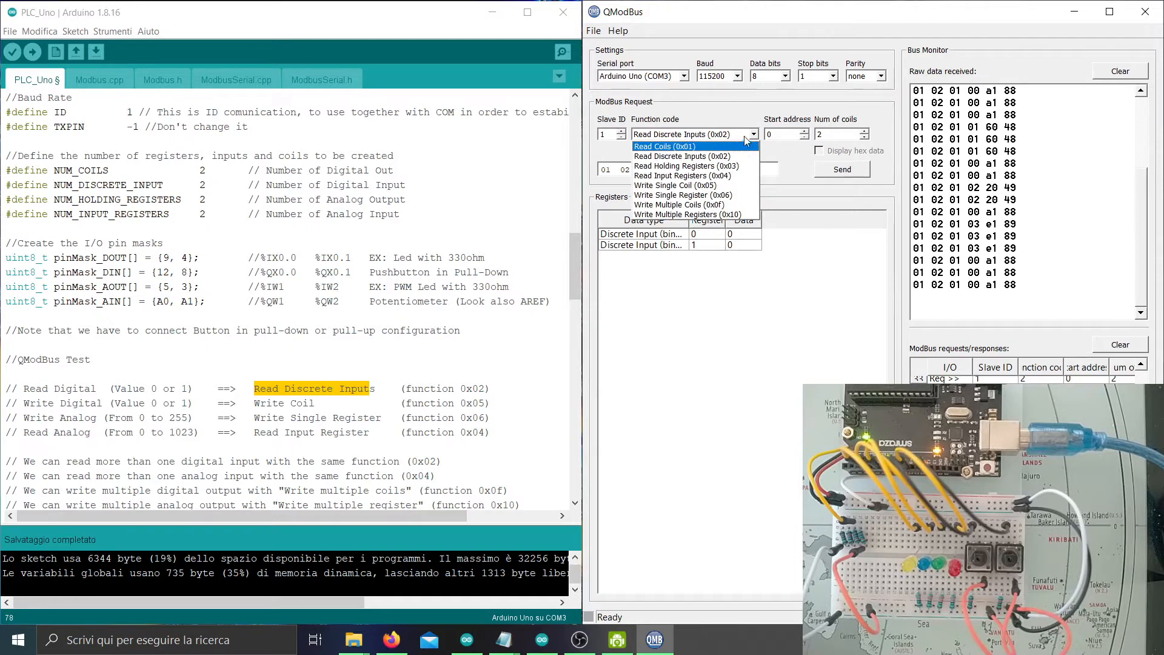
Use Write Single Coil (0x05) to set coil 0 to 1 and send it.
left_click(721, 184)
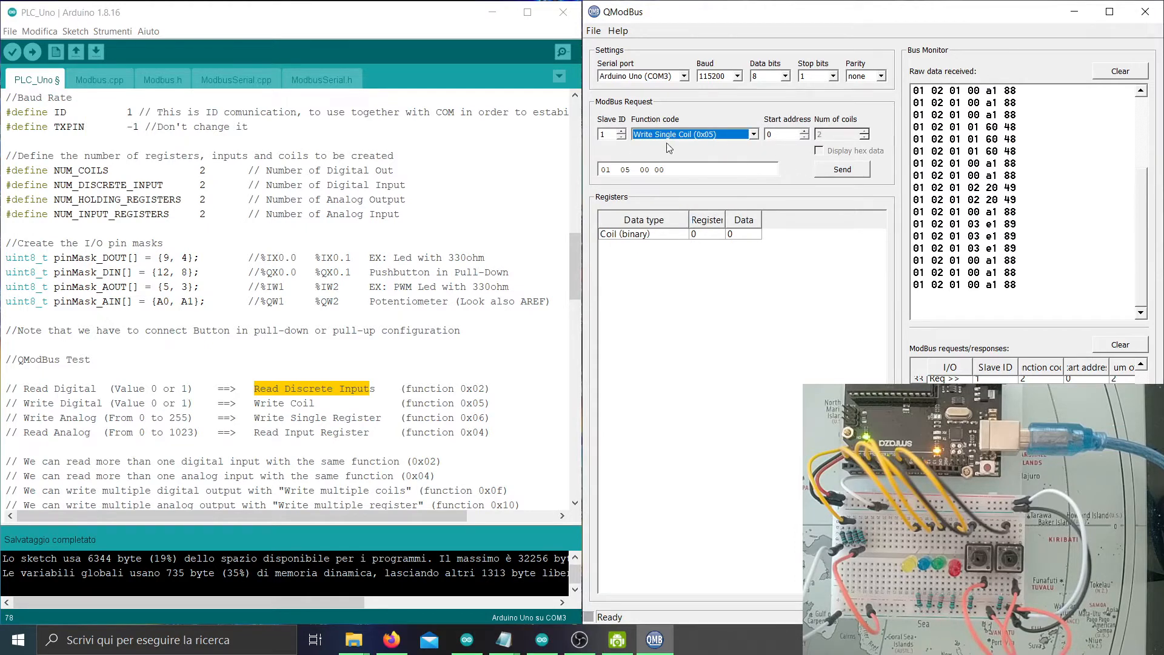
left_click(785, 134)
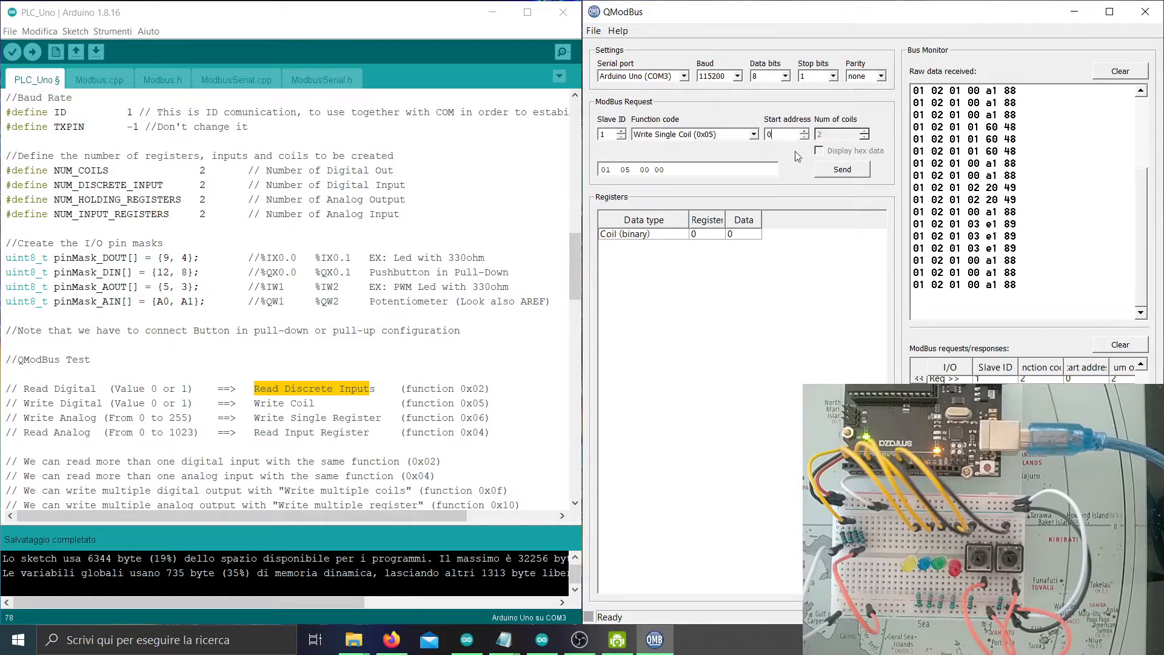
left_click(745, 237)
type("1")
left_click(843, 170)
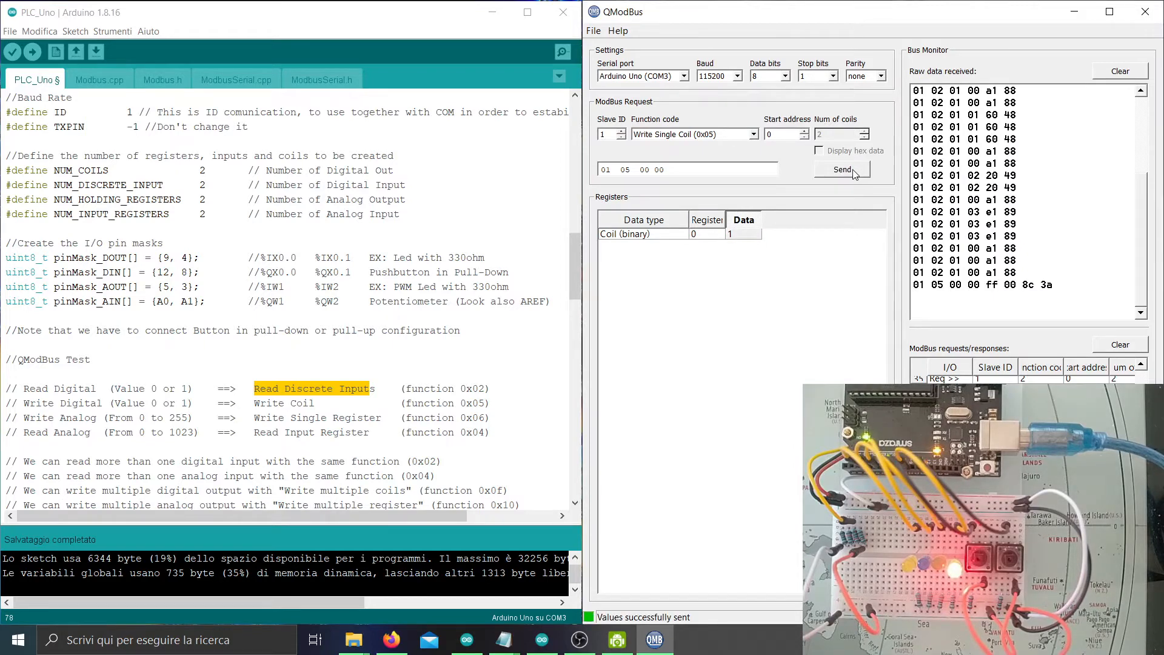
Change the start address to 1 and write 1 to coil 1.
left_click(805, 131)
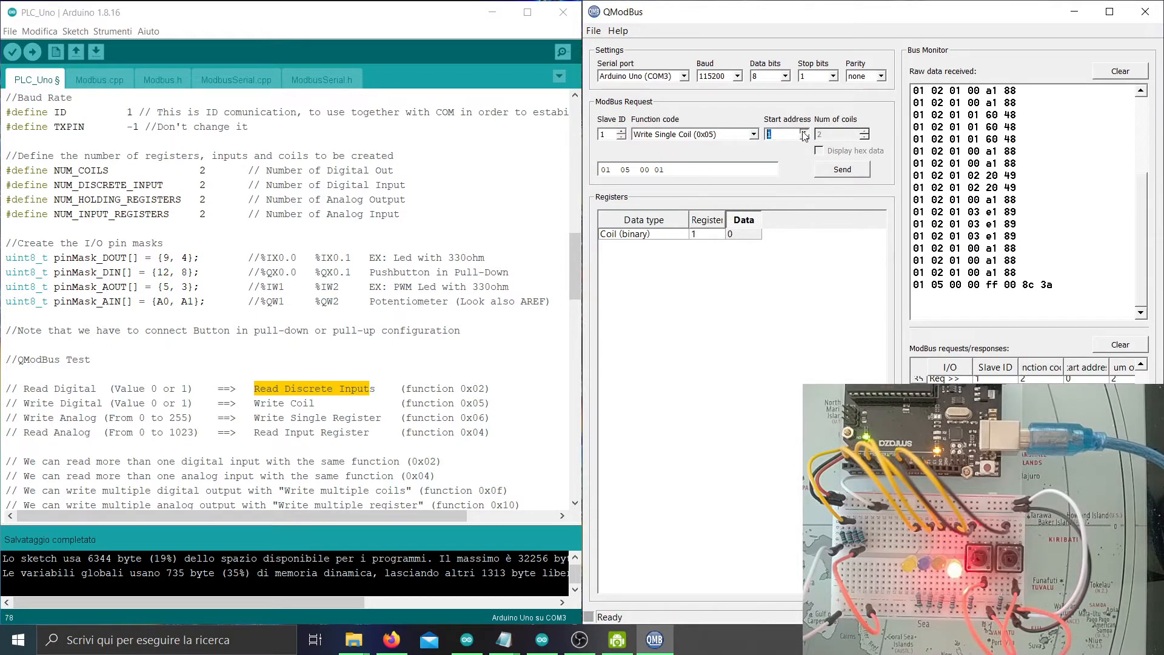
left_click(842, 170)
left_click(750, 235)
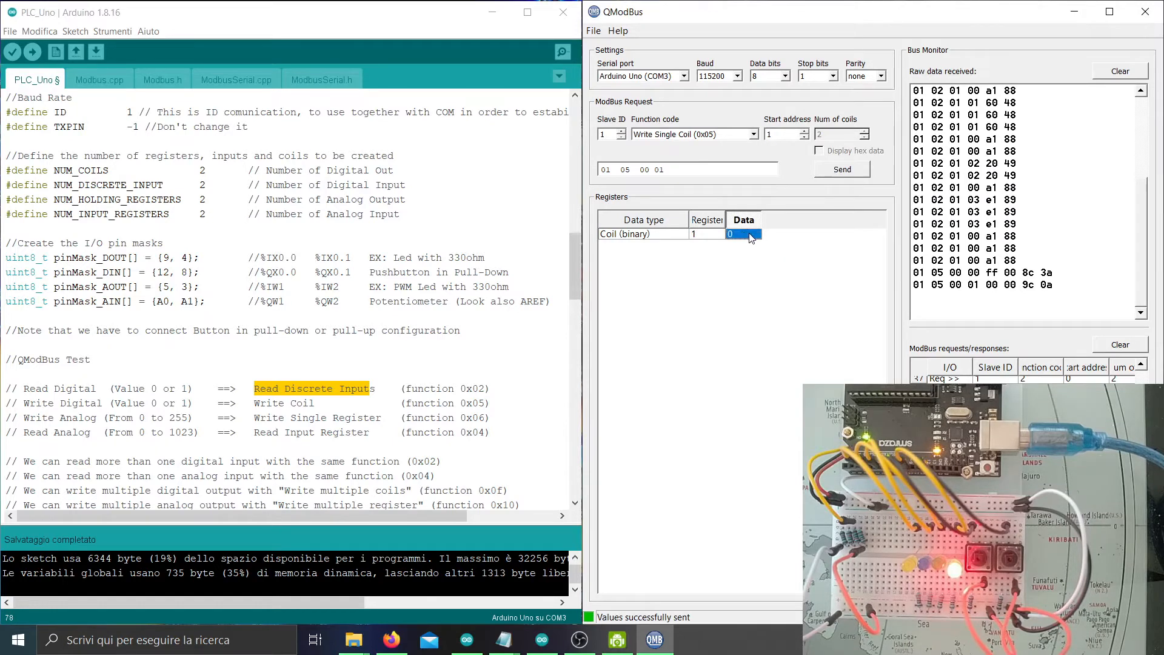
type("1")
left_click(851, 175)
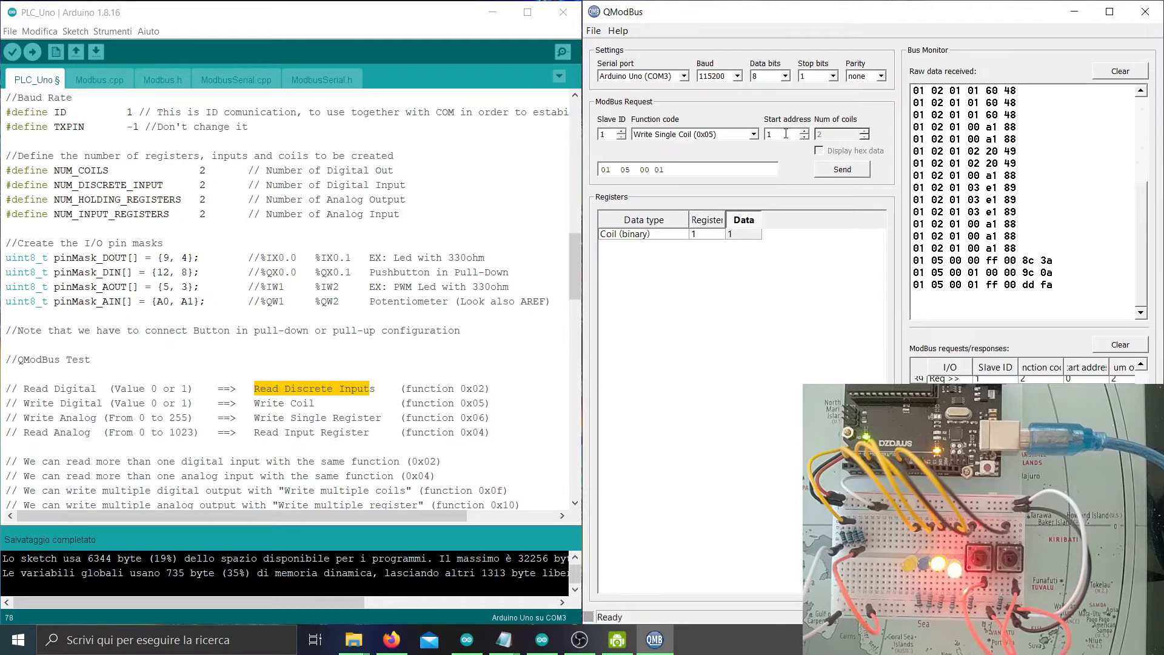
left_click(752, 134)
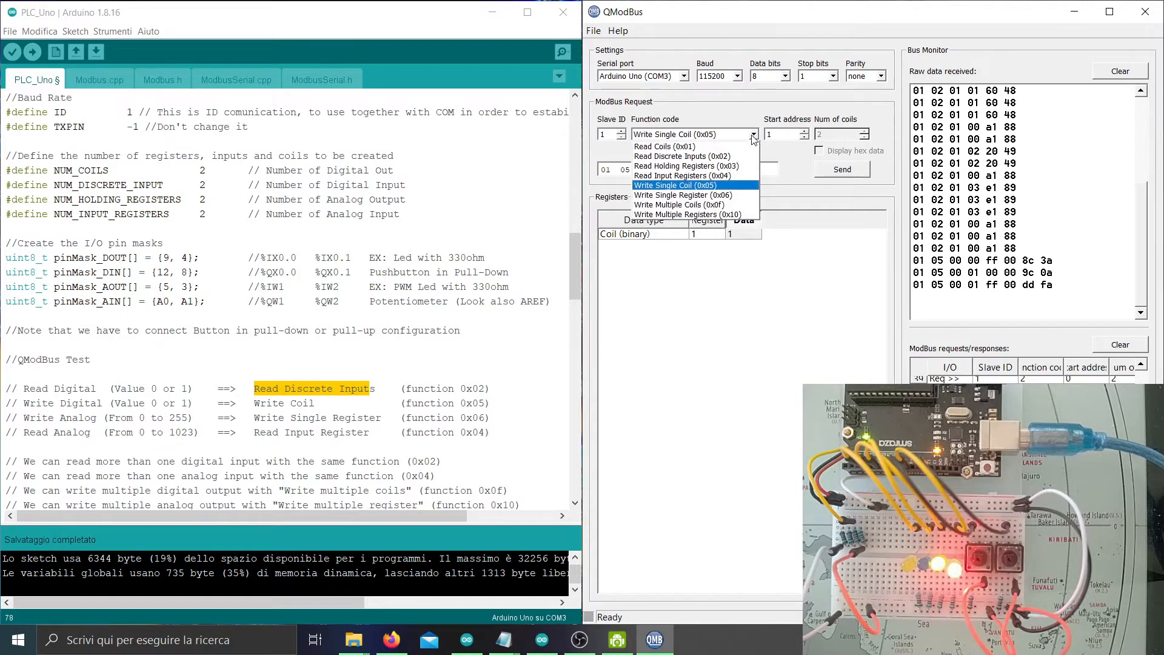
Select Write Multiple Coils (0x0F), dismiss the illegal data address error, and send from start address 0.
left_click(721, 205)
left_click(751, 235)
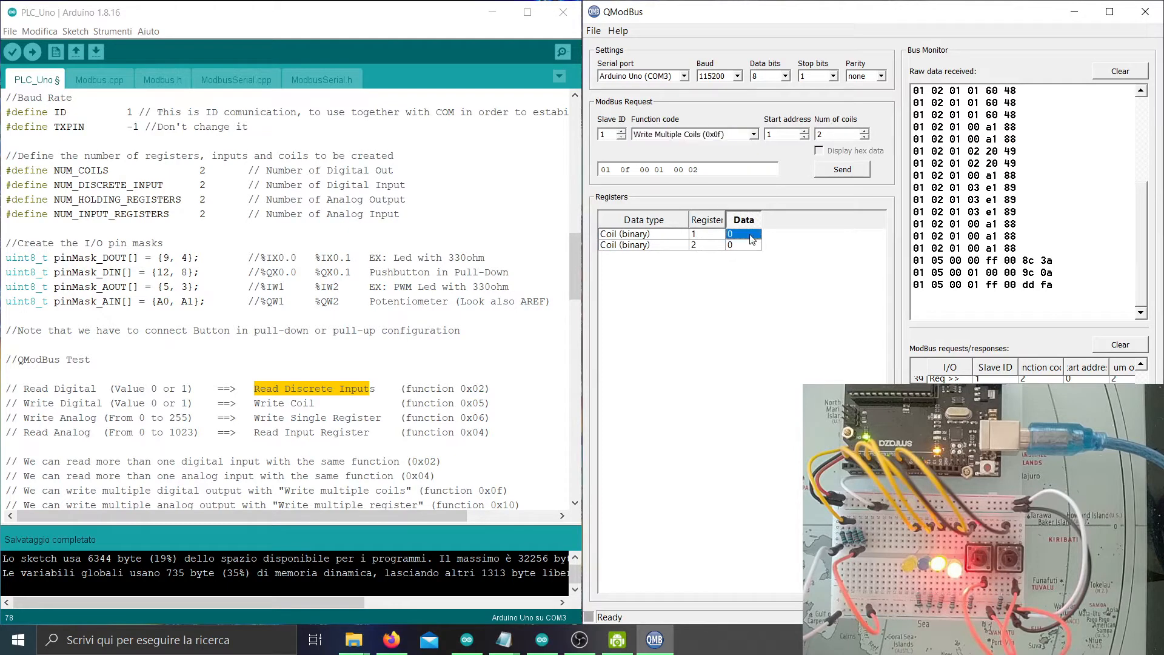
left_click(867, 170)
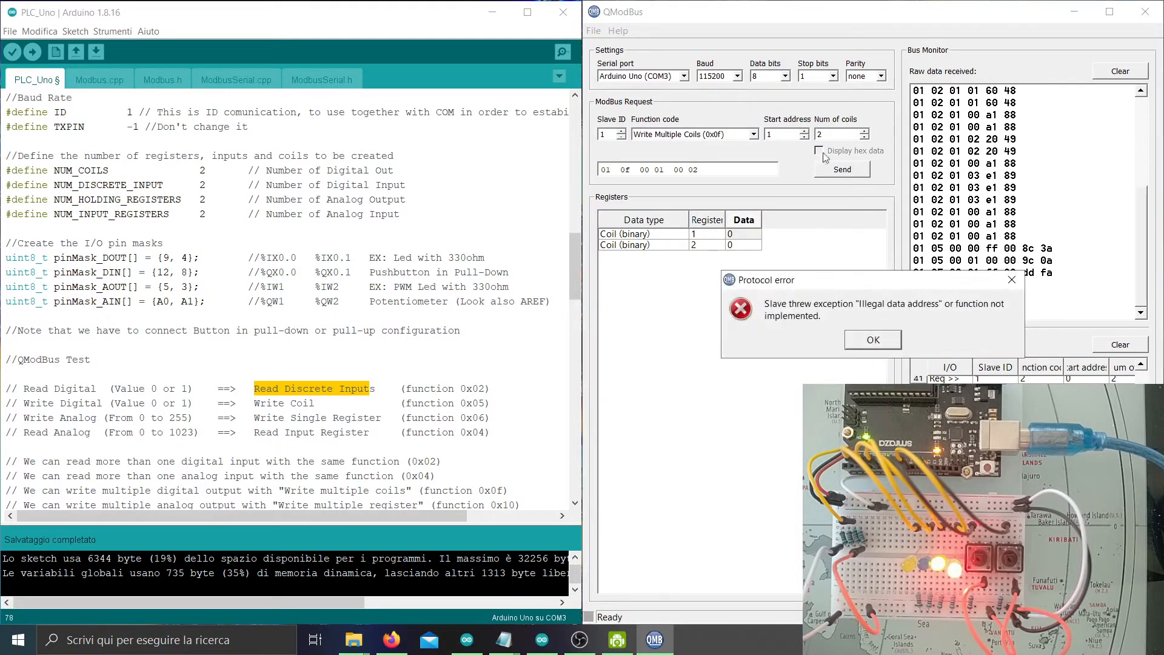
left_click(874, 341)
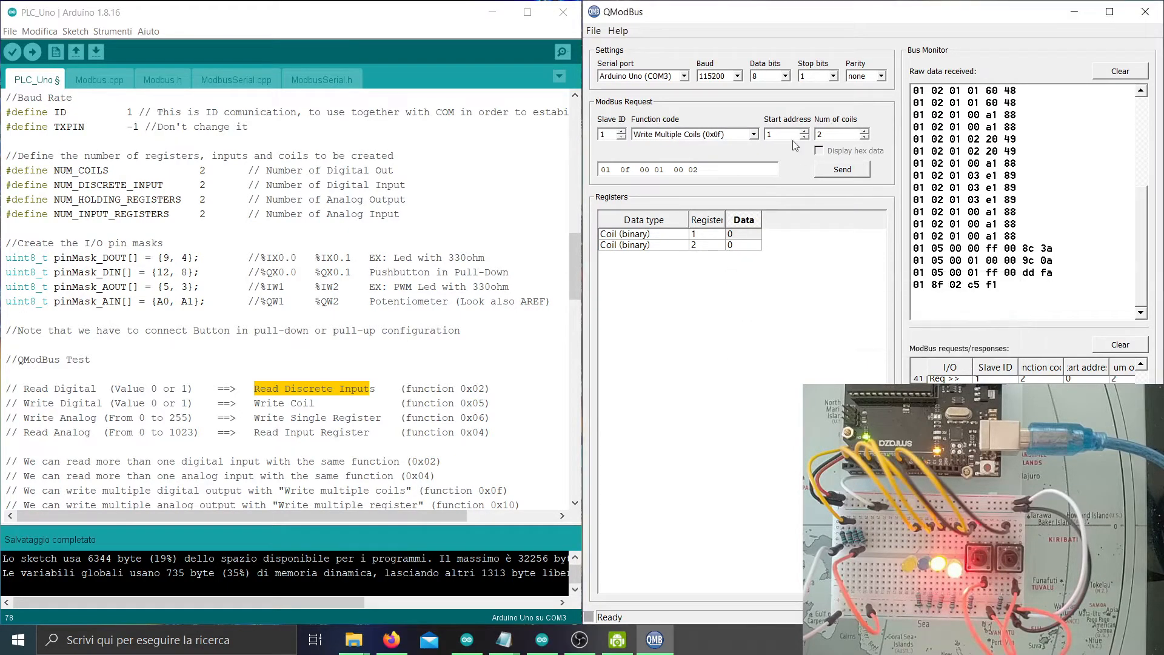
left_click(740, 137)
left_click(741, 205)
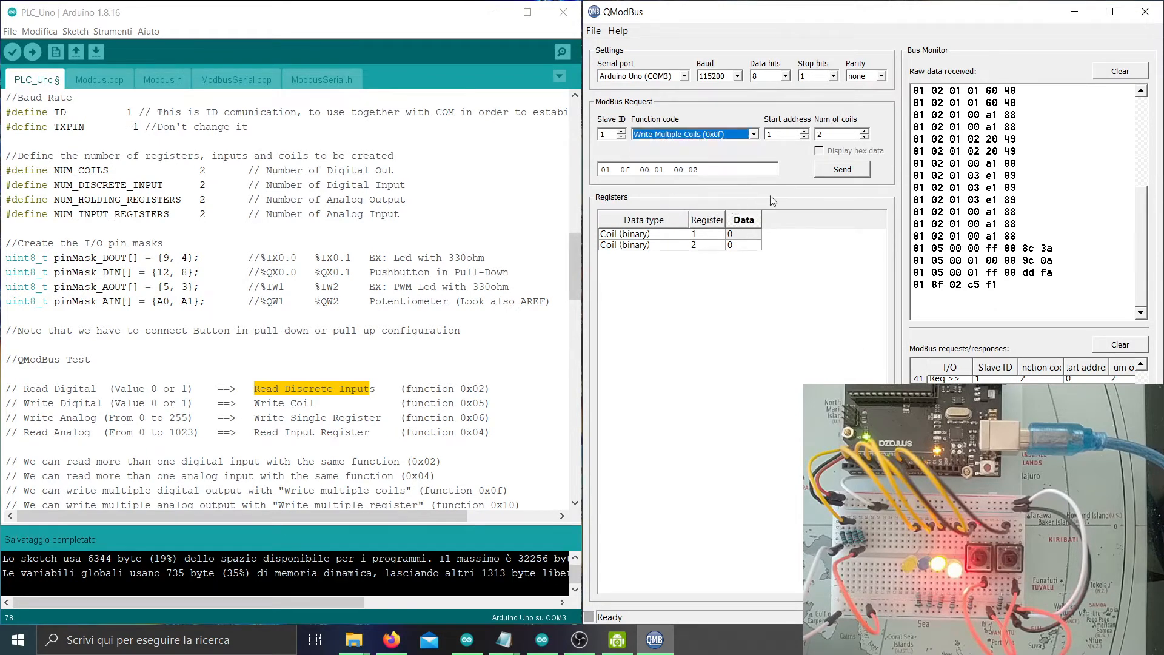
left_click(806, 138)
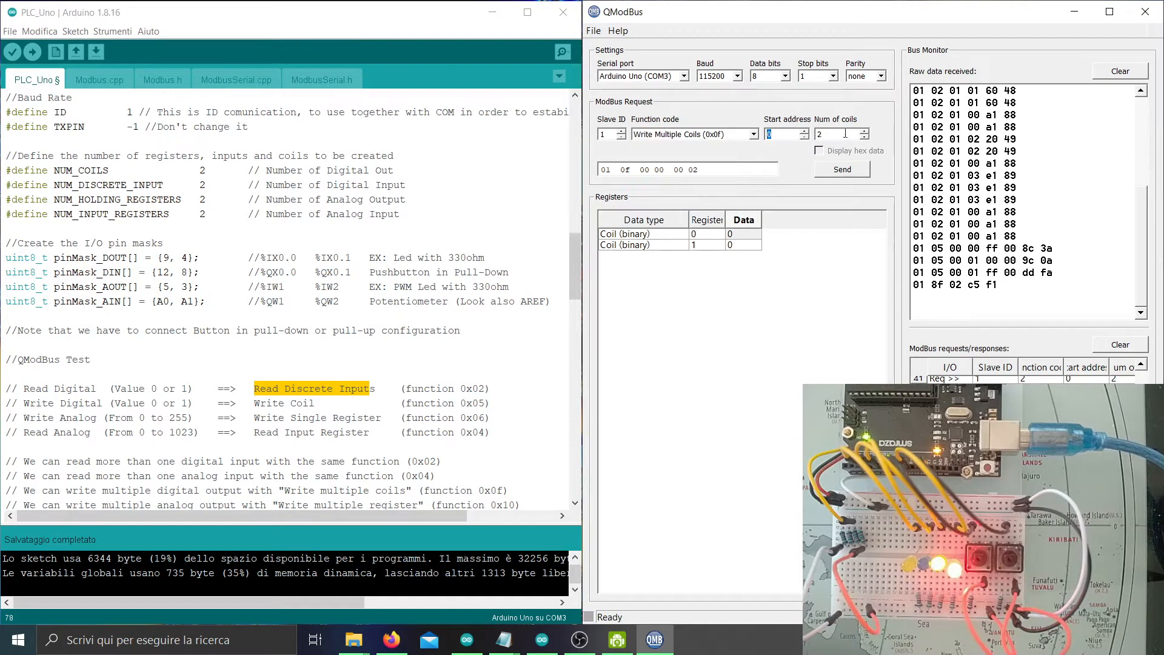
left_click(837, 174)
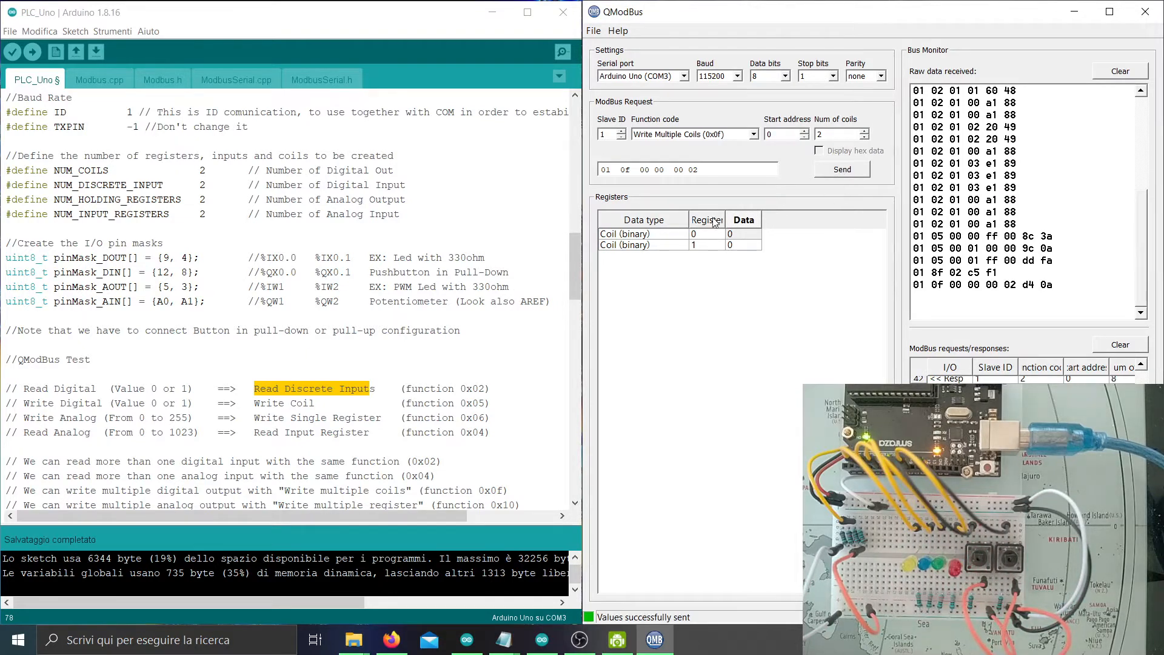
Set coils 0 and 1 to 1, sending the write after each change.
double_click(745, 234)
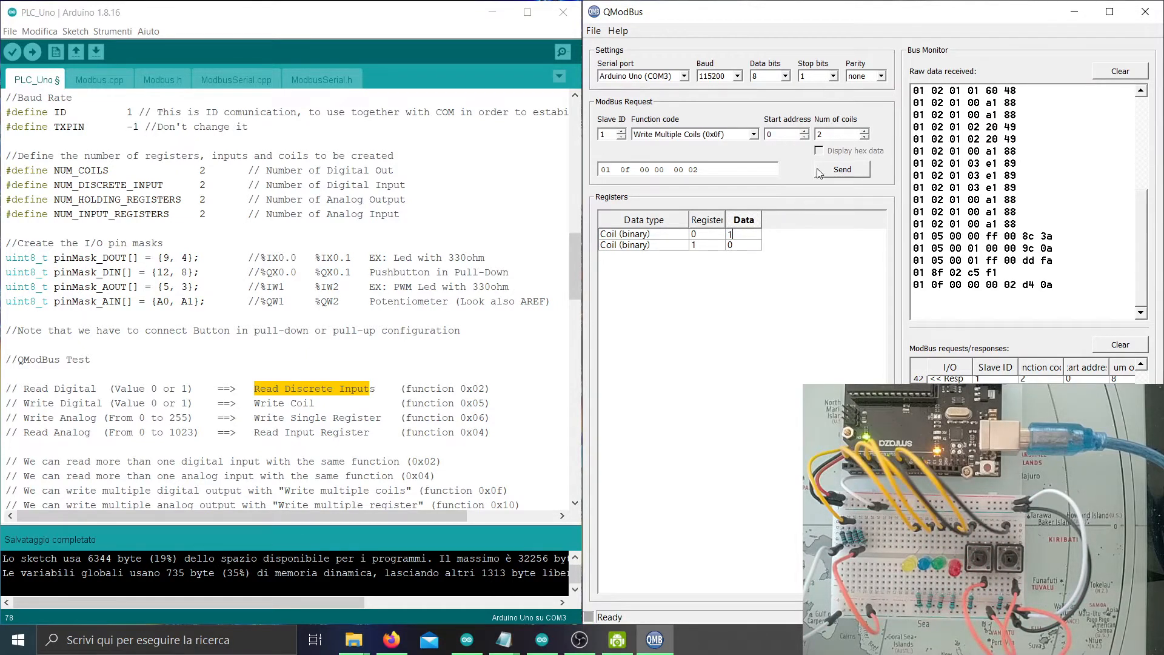
type("1")
left_click(820, 172)
double_click(744, 245)
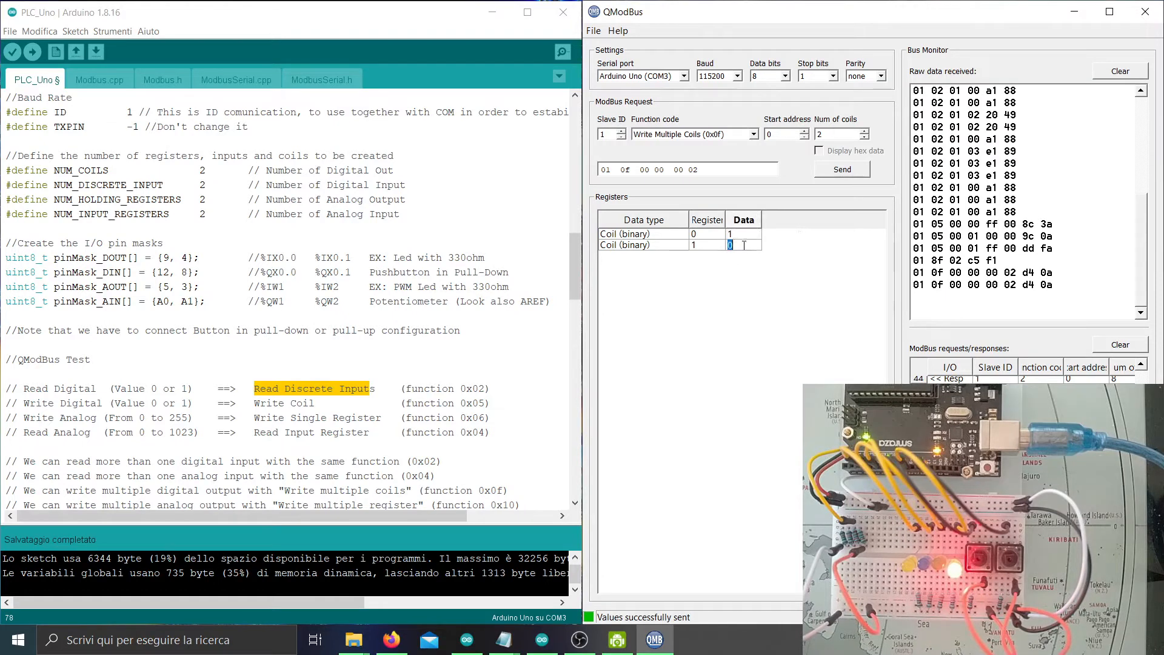
type("1")
left_click(852, 173)
Set coils 0 and 1 back to 0, sending the write after each change.
double_click(743, 234)
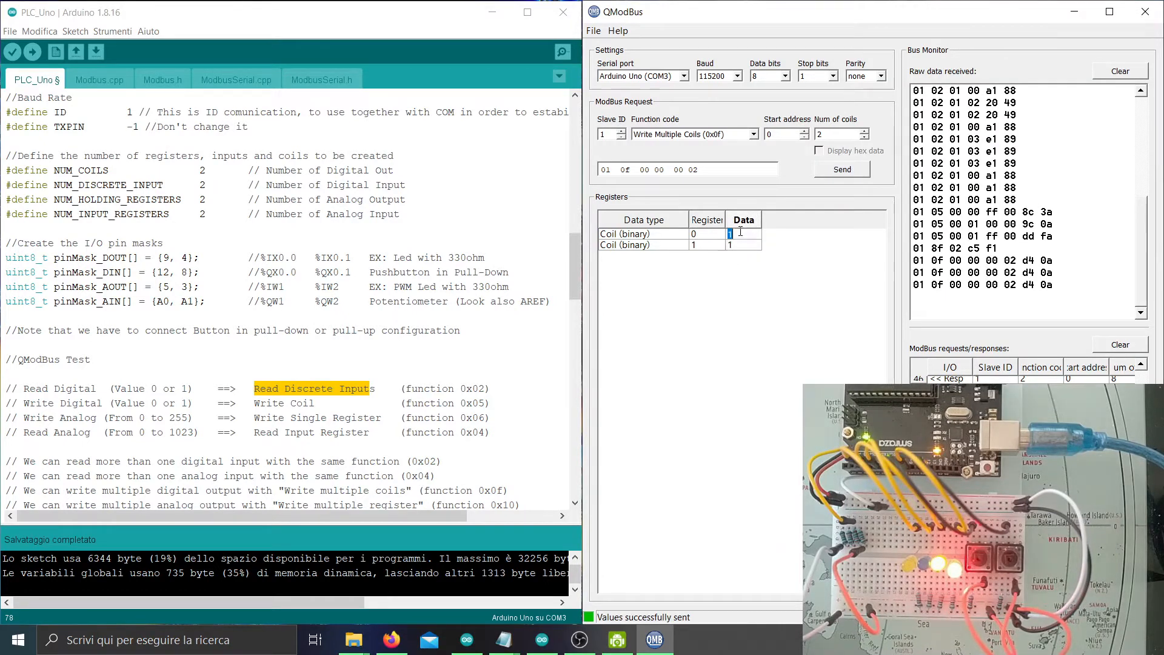
left_click(838, 171)
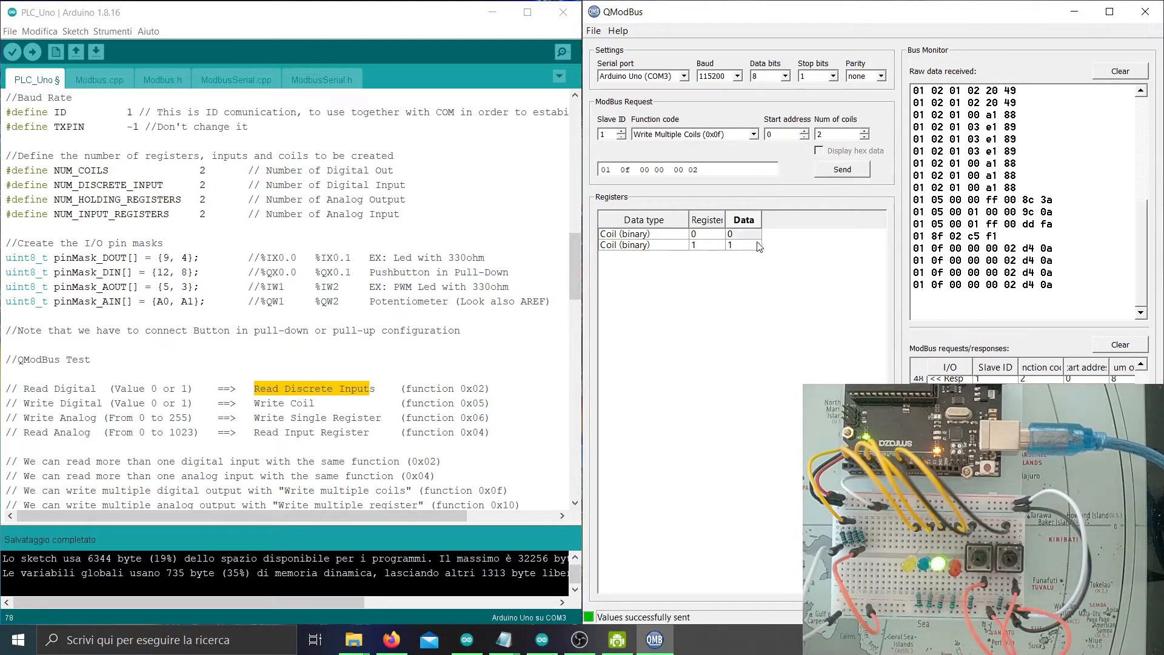
double_click(745, 245)
type("0")
left_click(842, 169)
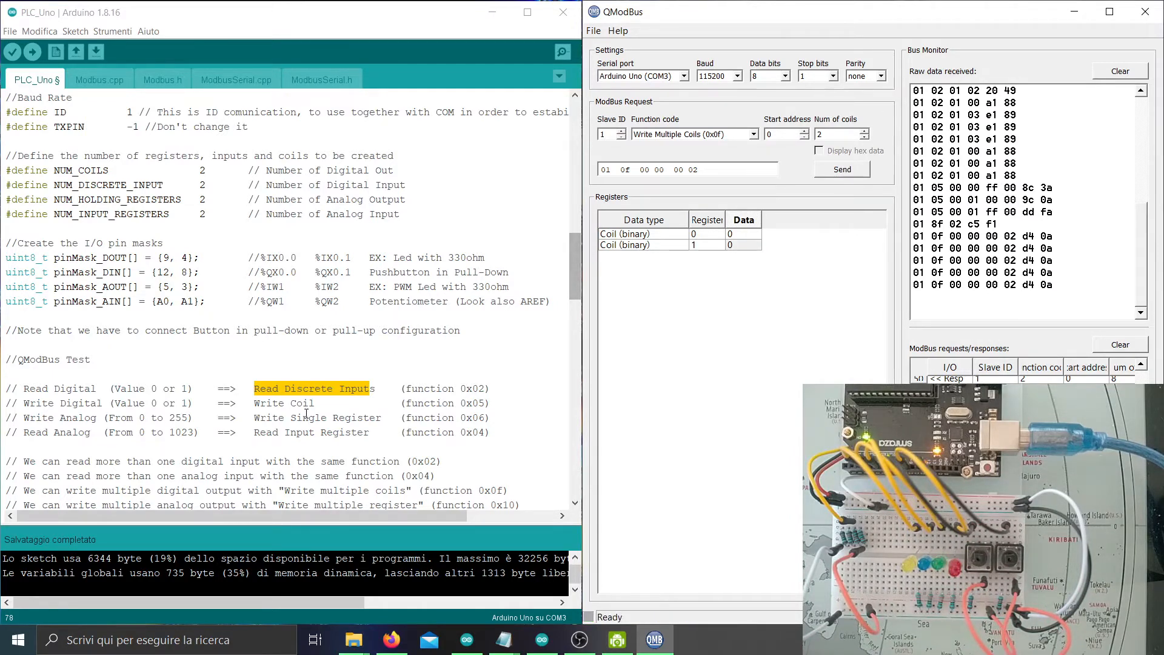
left_click(254, 418)
Select Write Single Register (0x06) and write 255 to holding register 0.
left_click_drag(256, 420, 374, 413)
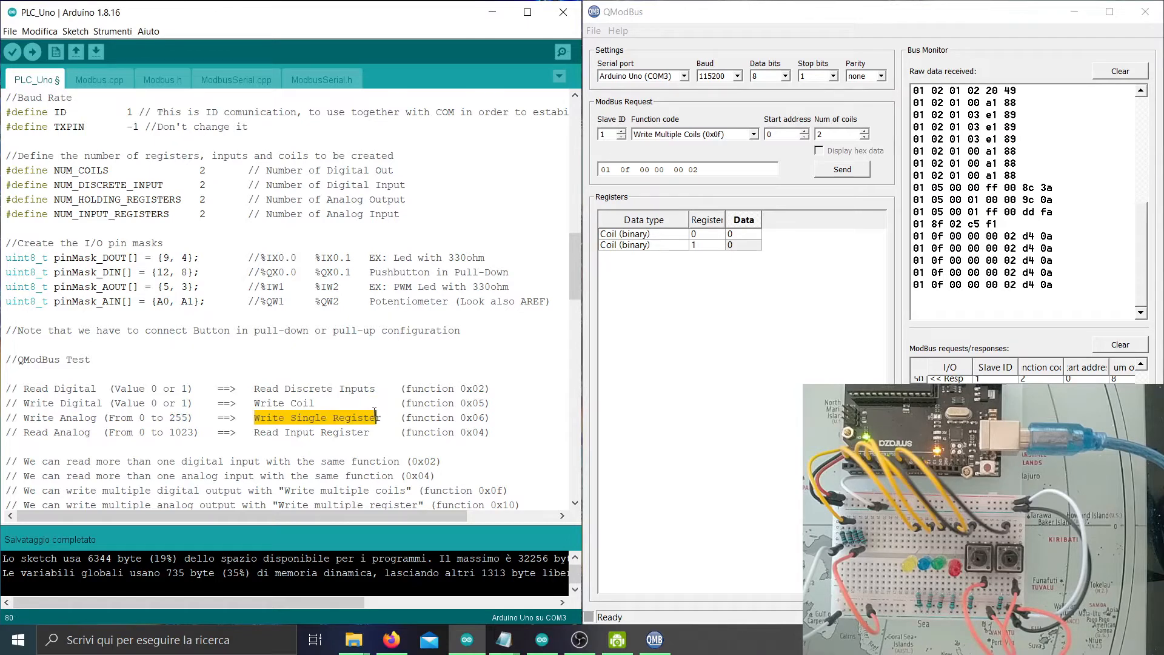
left_click(692, 128)
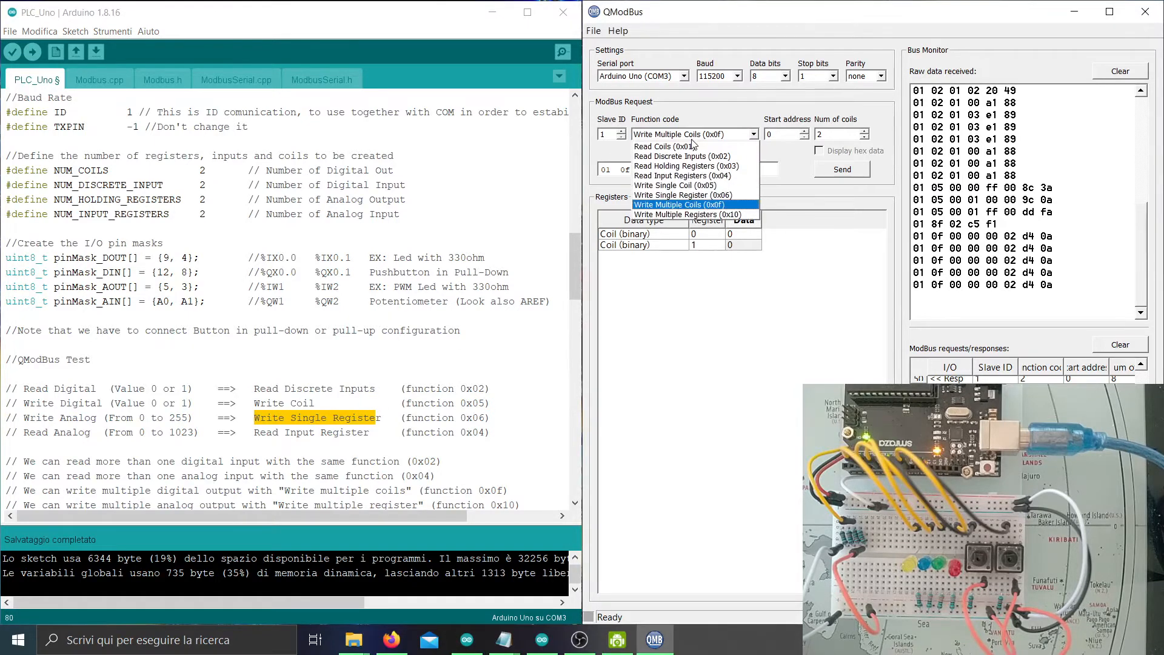
left_click(692, 195)
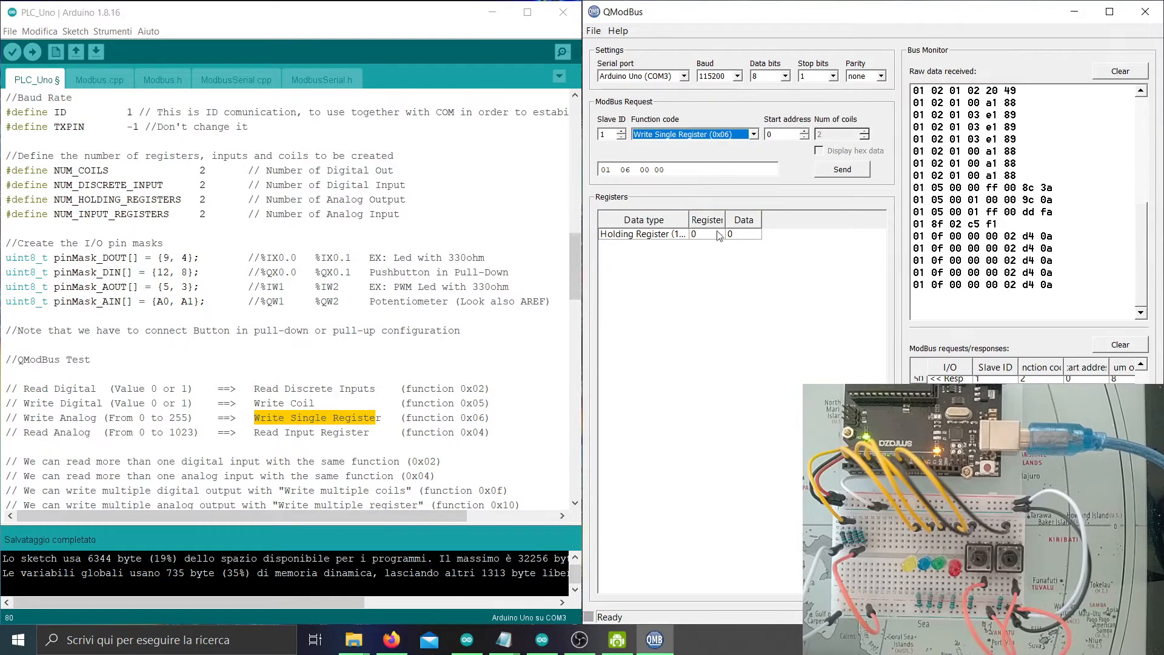
double_click(741, 235)
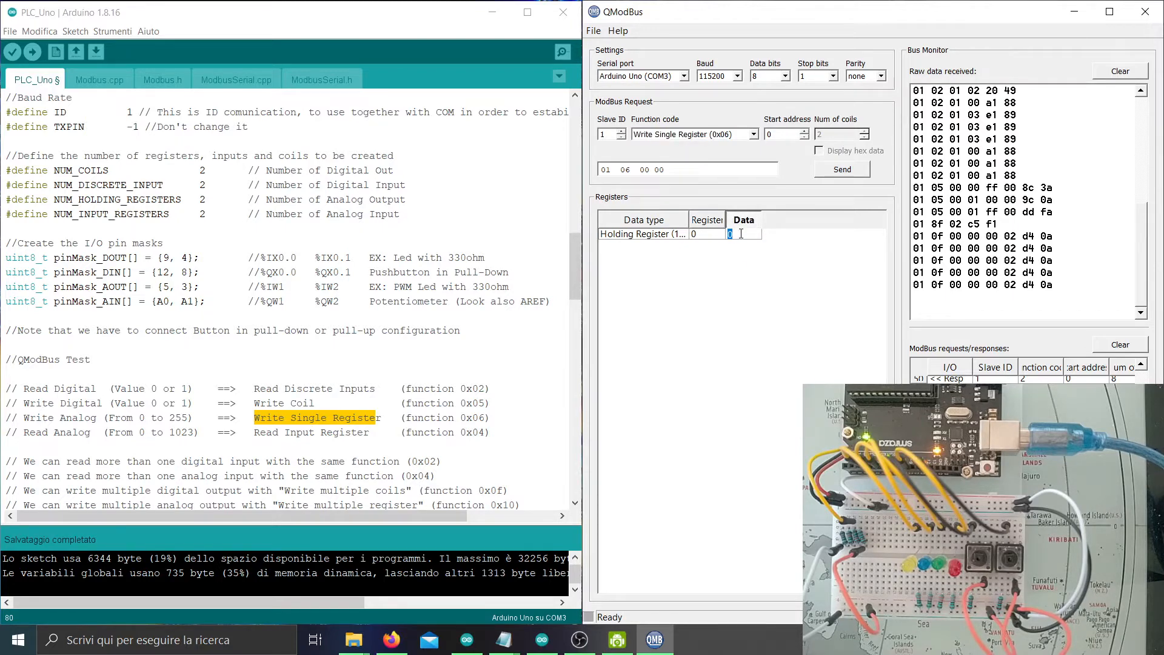
type("255")
left_click(840, 171)
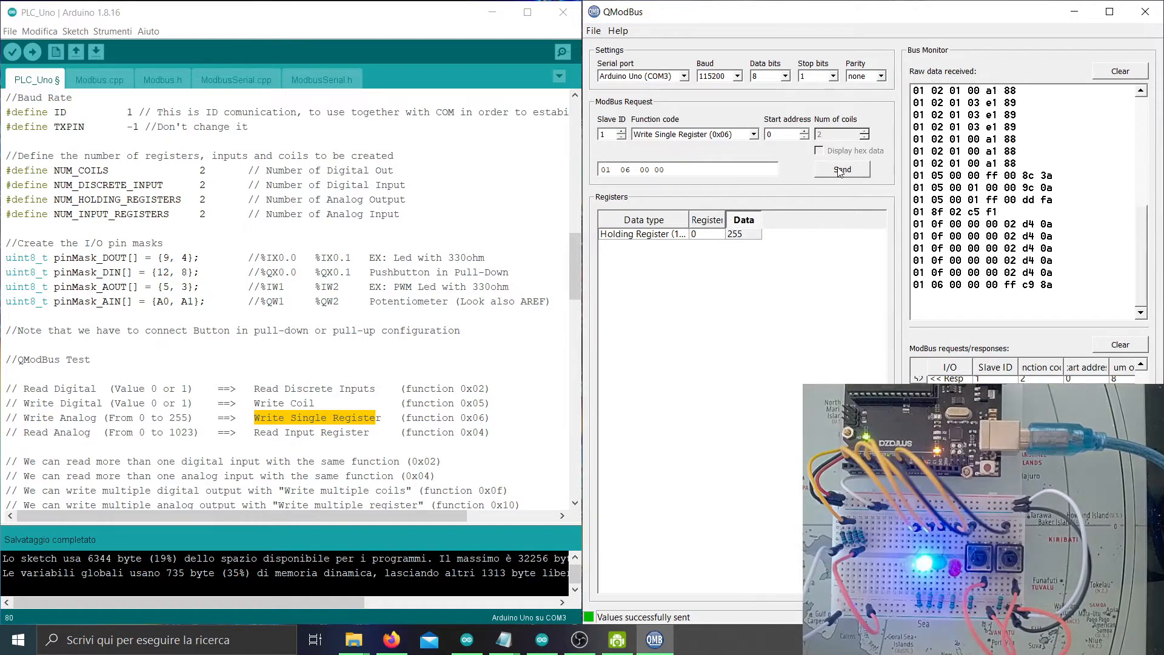
Write 100 to holding register 0.
left_click(750, 244)
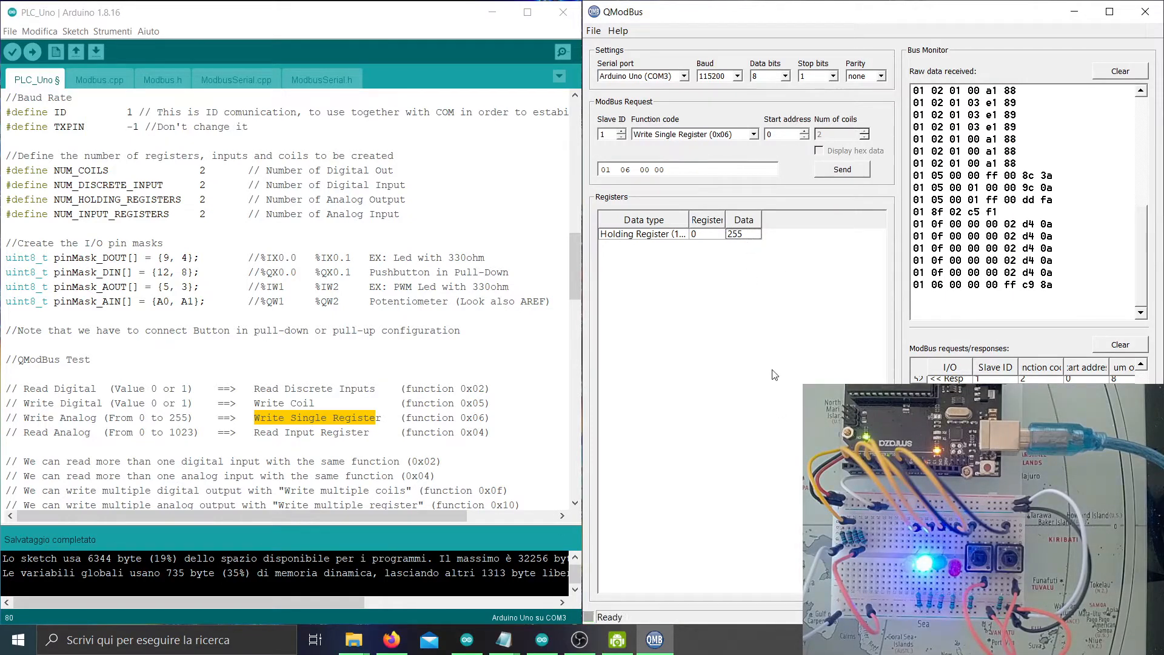
left_click(749, 233)
double_click(749, 233)
type("100")
left_click(848, 172)
Write 10 and then 0 to holding register 0, switching the LED off.
double_click(753, 235)
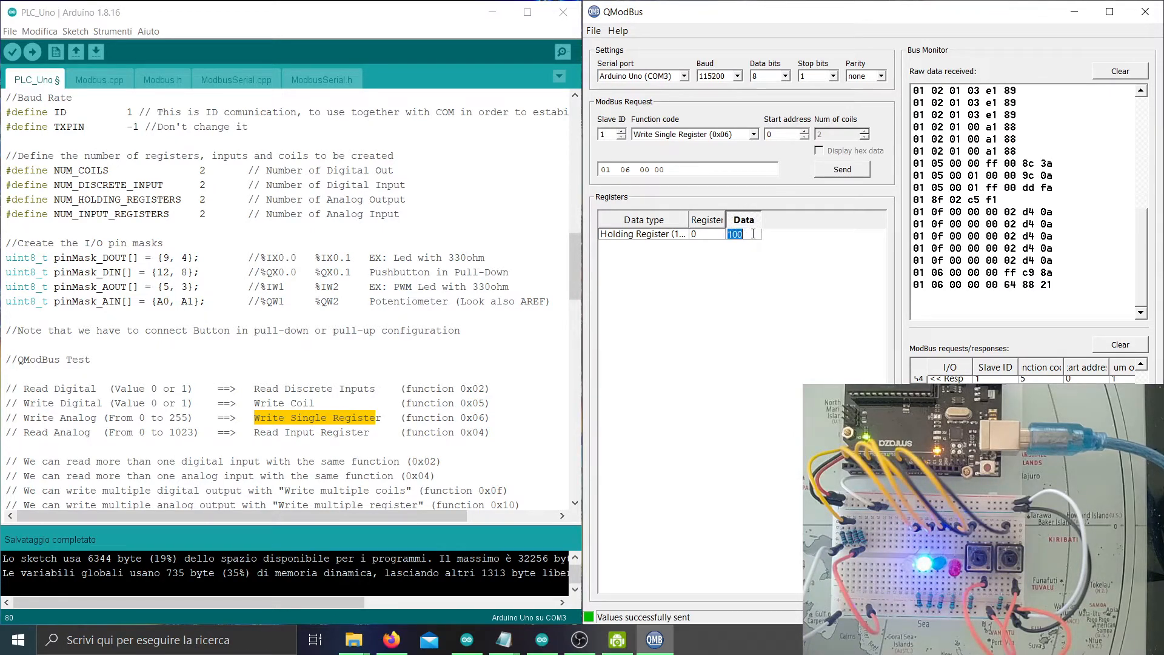
type("1")
left_click(855, 171)
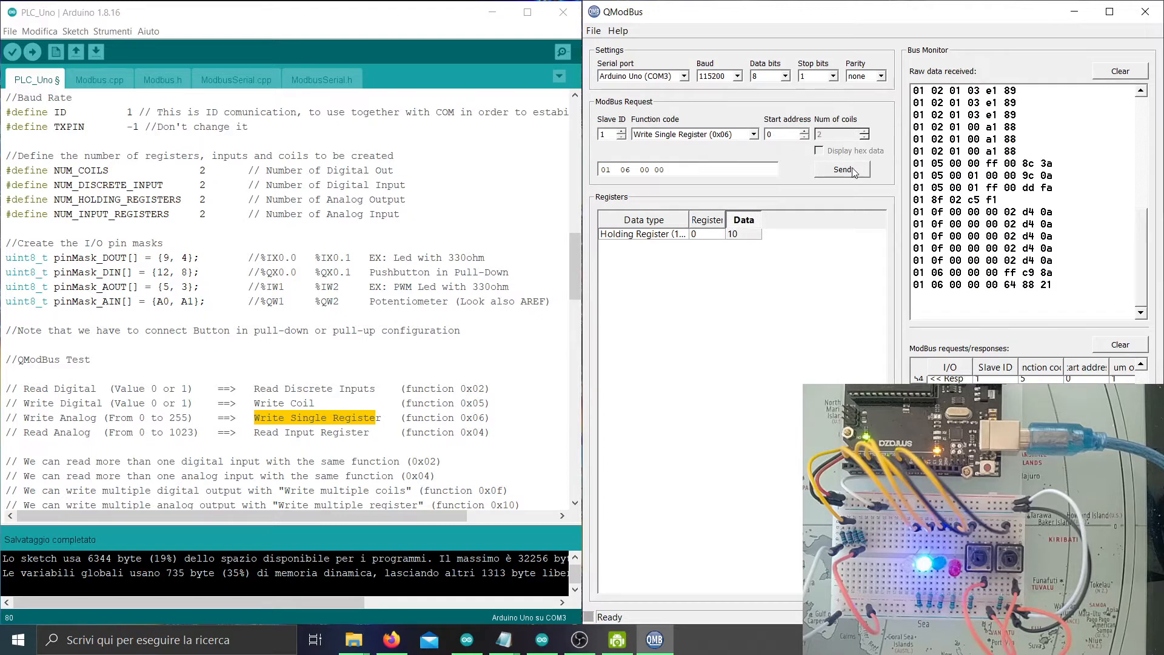
double_click(741, 234)
type("0")
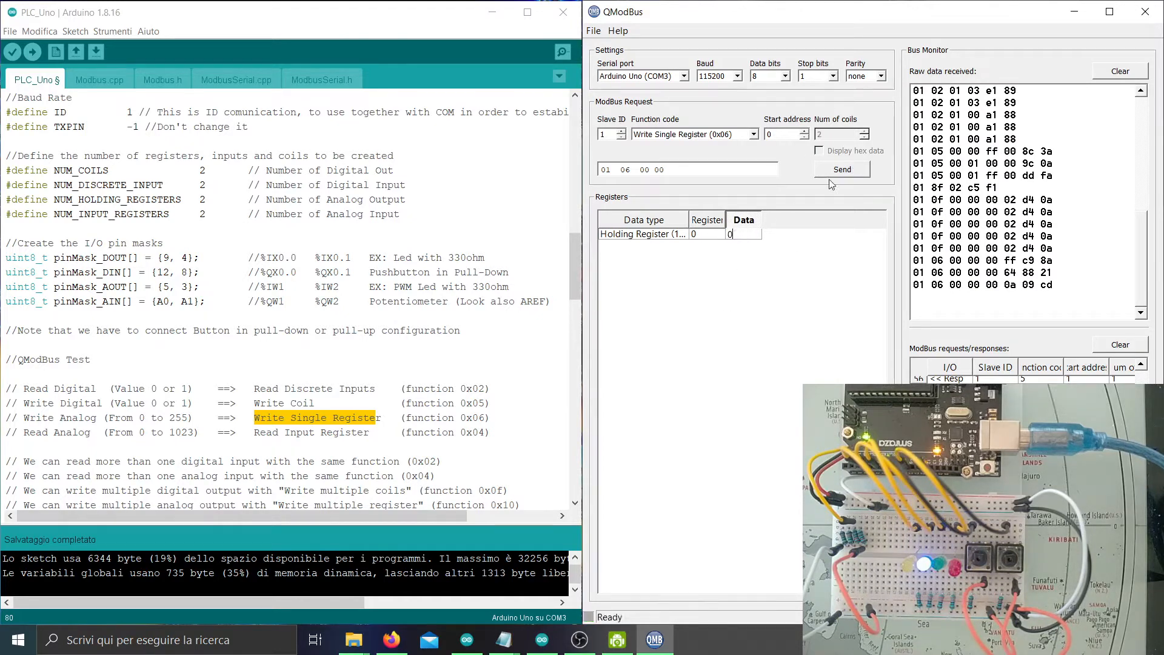
left_click(840, 173)
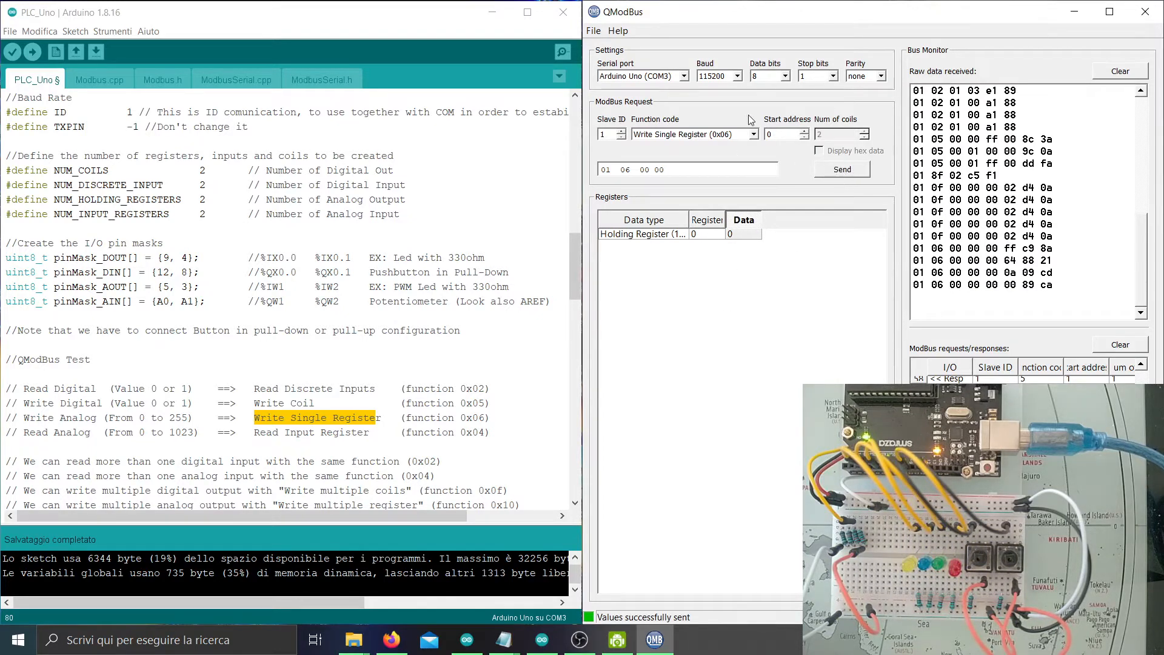
left_click(754, 135)
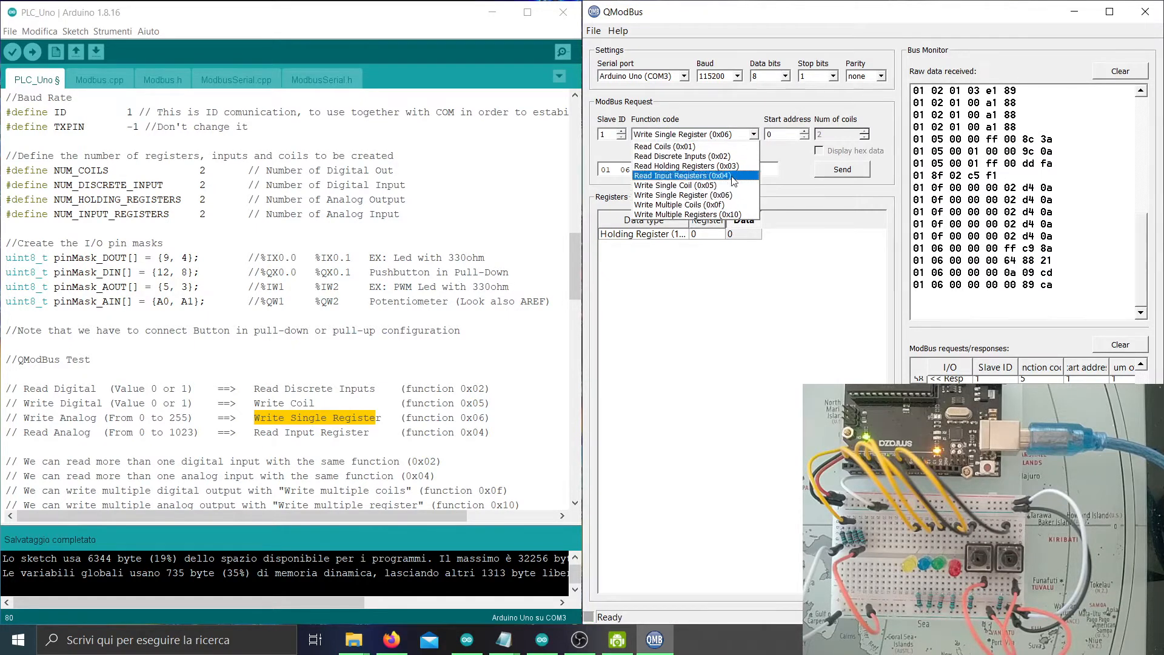
Switch to Write Multiple Registers (0x10) and send 255 to holding registers 0 and 1.
left_click(722, 215)
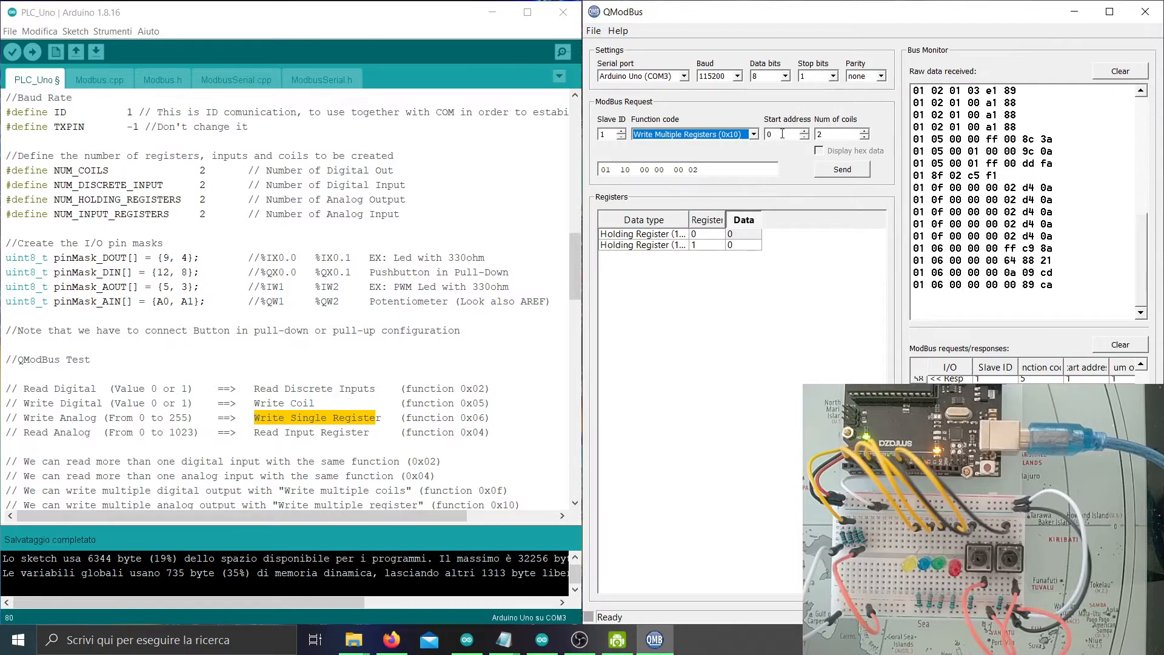
key("Tab")
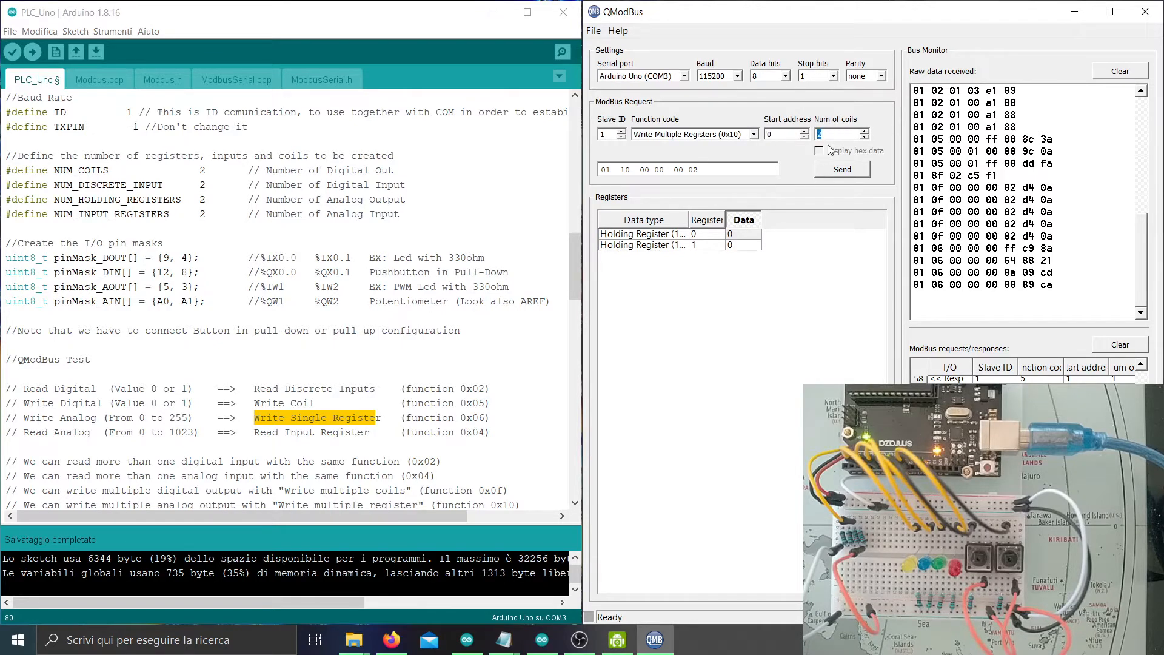
left_click(839, 170)
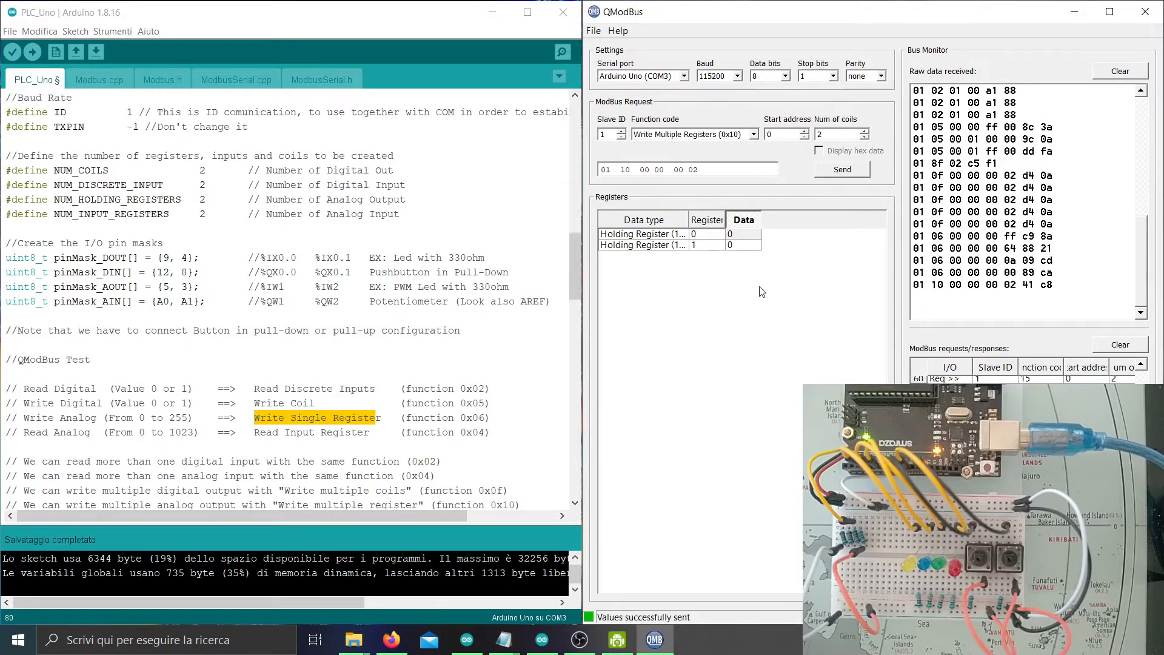
double_click(751, 233)
type("255")
double_click(743, 245)
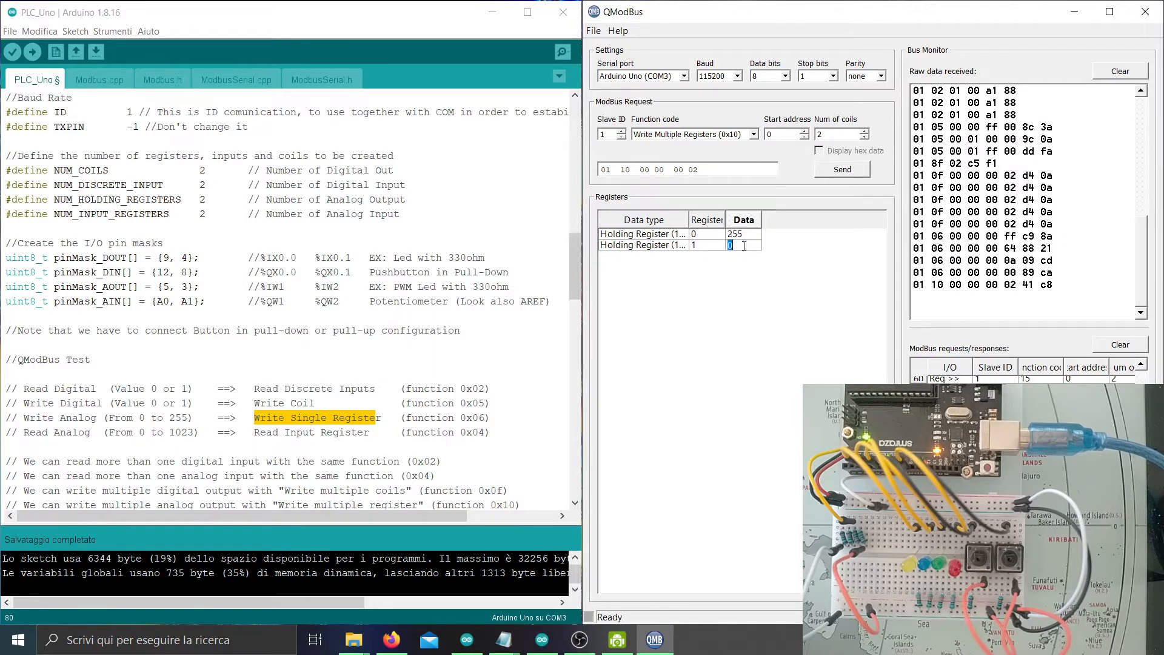
left_click(847, 173)
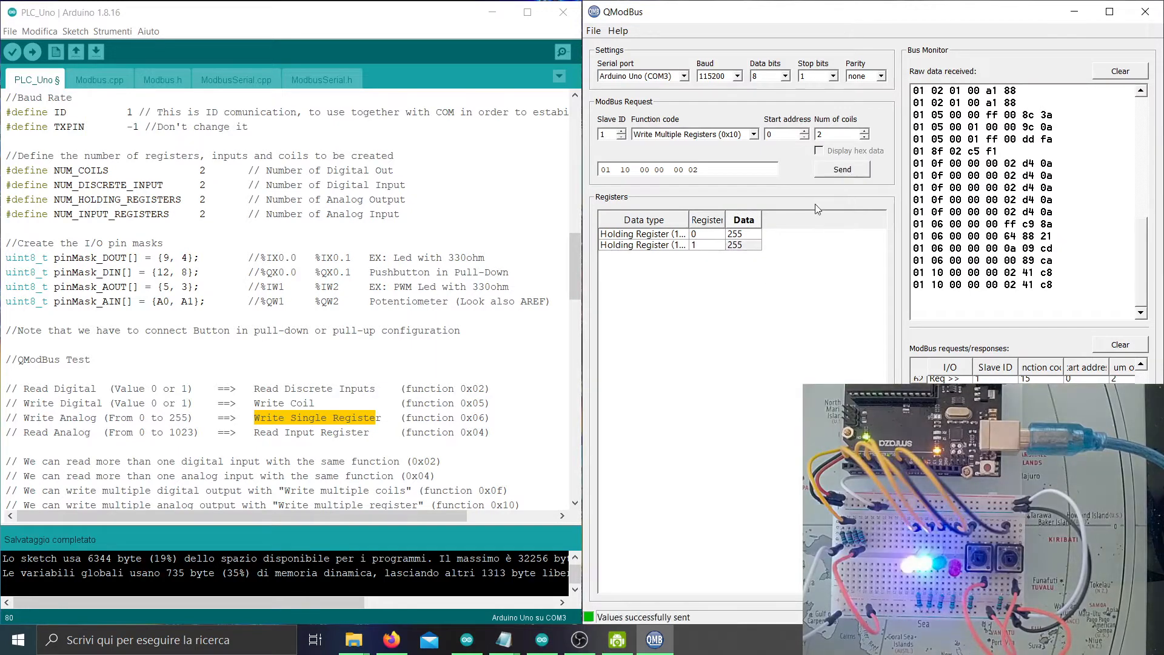
Change the second register and send the value pairs 255/100, then 255/10.
double_click(746, 246)
type("100")
left_click(842, 167)
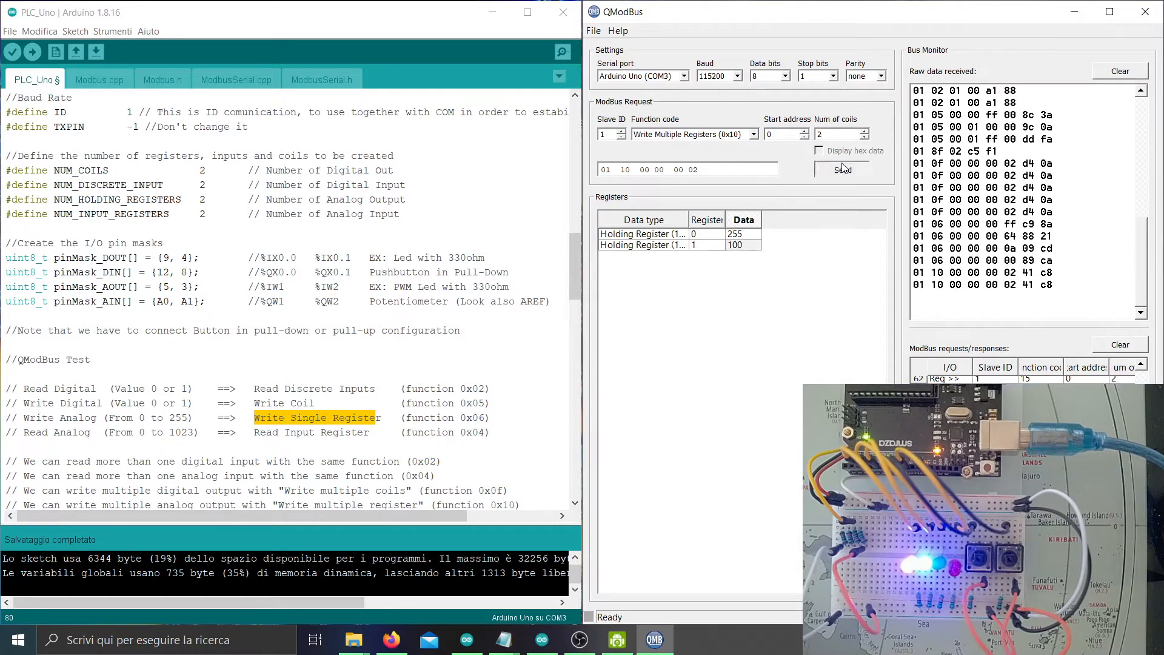
double_click(743, 245)
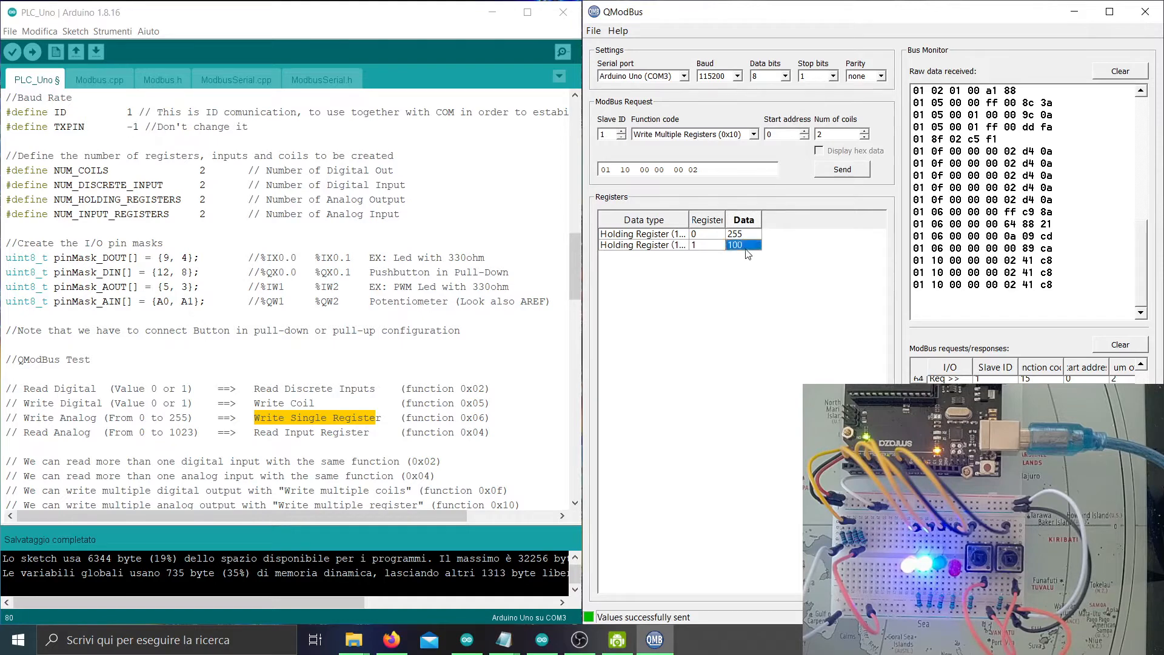
type("10")
left_click(848, 172)
left_click(848, 174)
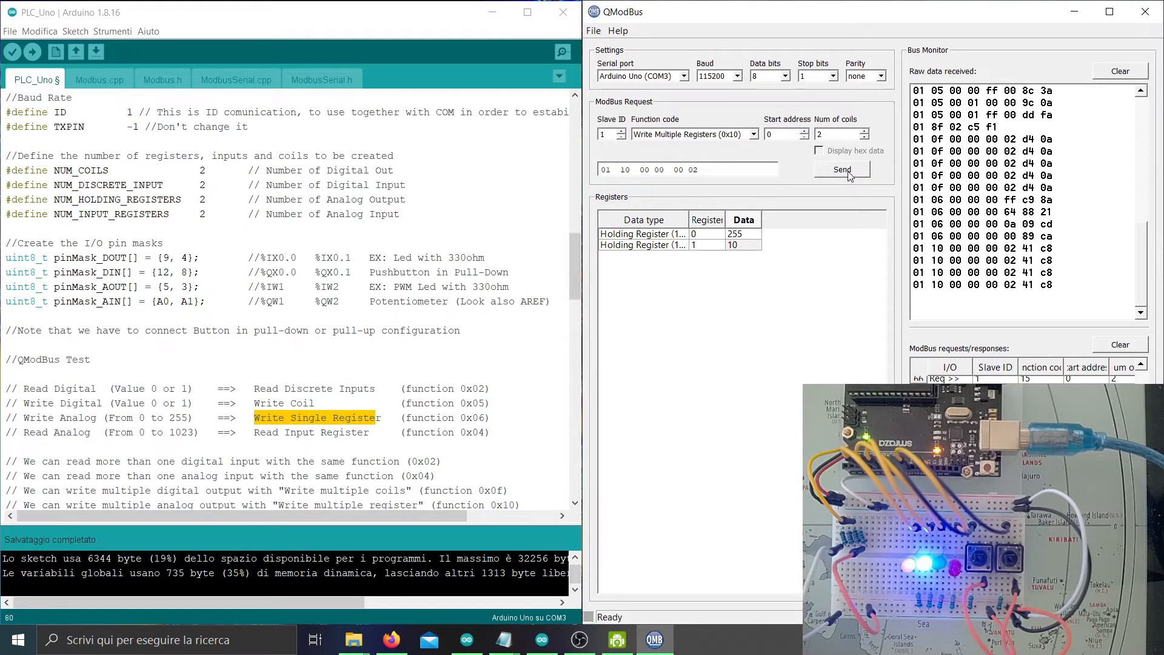
Set both registers back to 0 and send, turning the LEDs off.
left_click(741, 227)
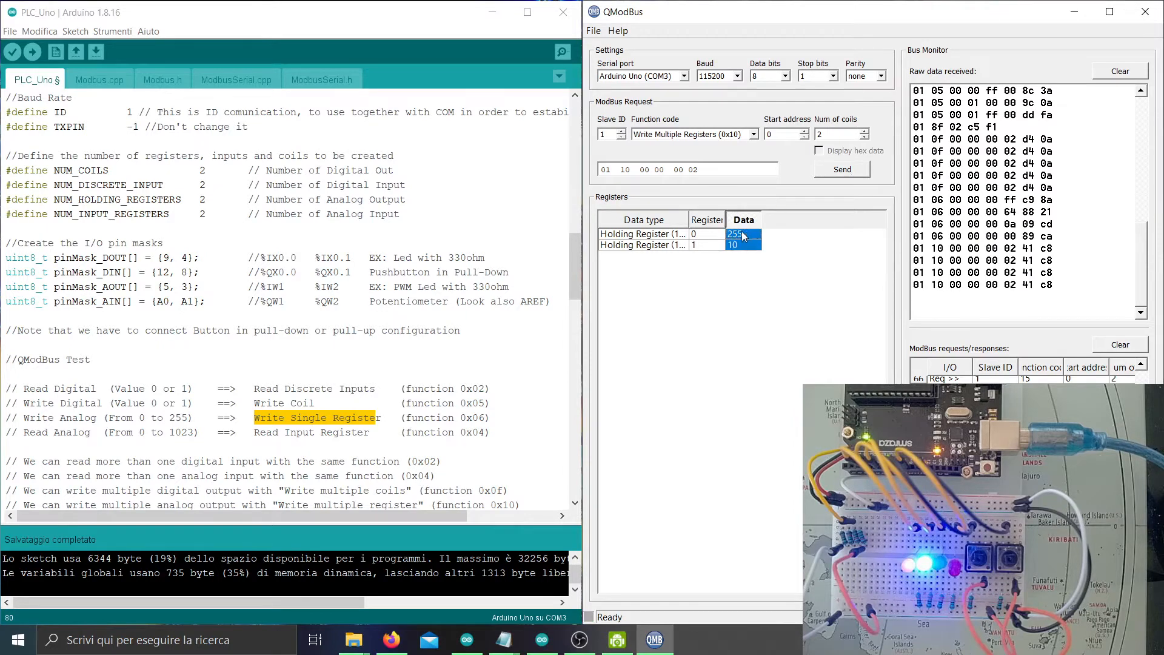
type("0")
left_click(838, 176)
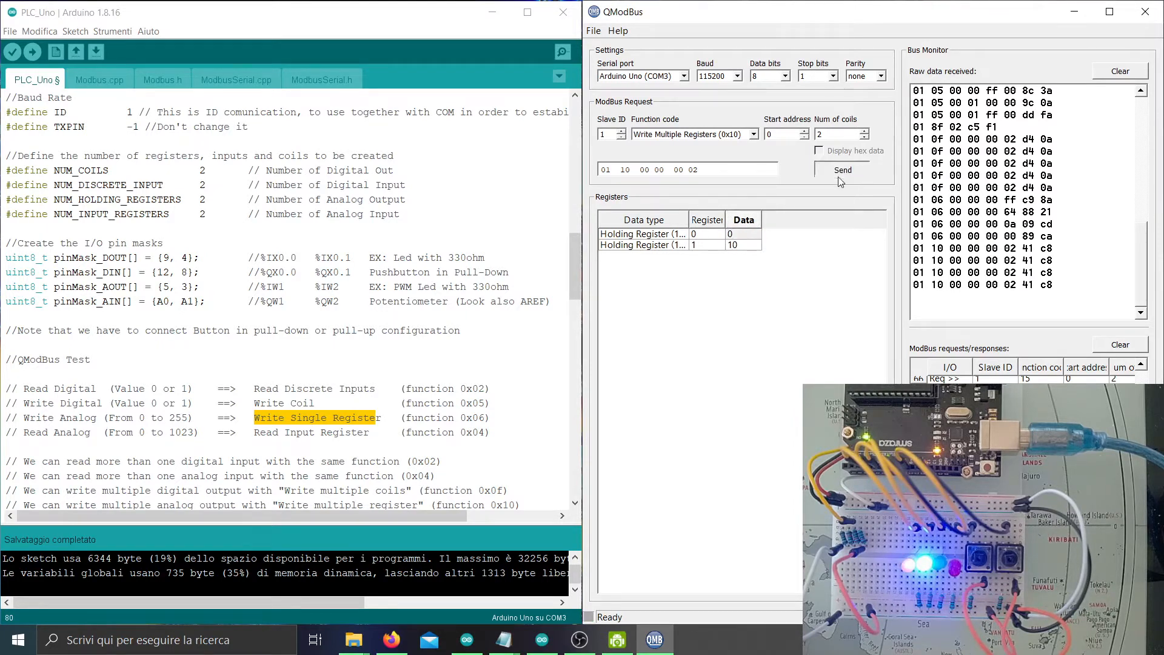
left_click(742, 249)
type("0")
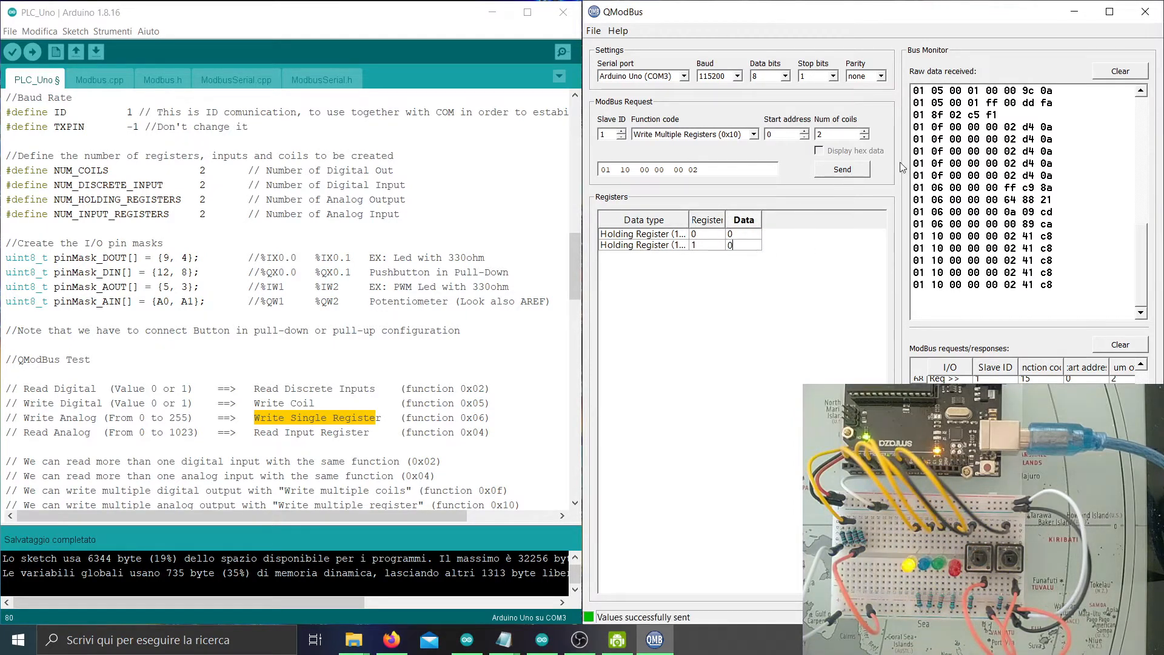
left_click(855, 178)
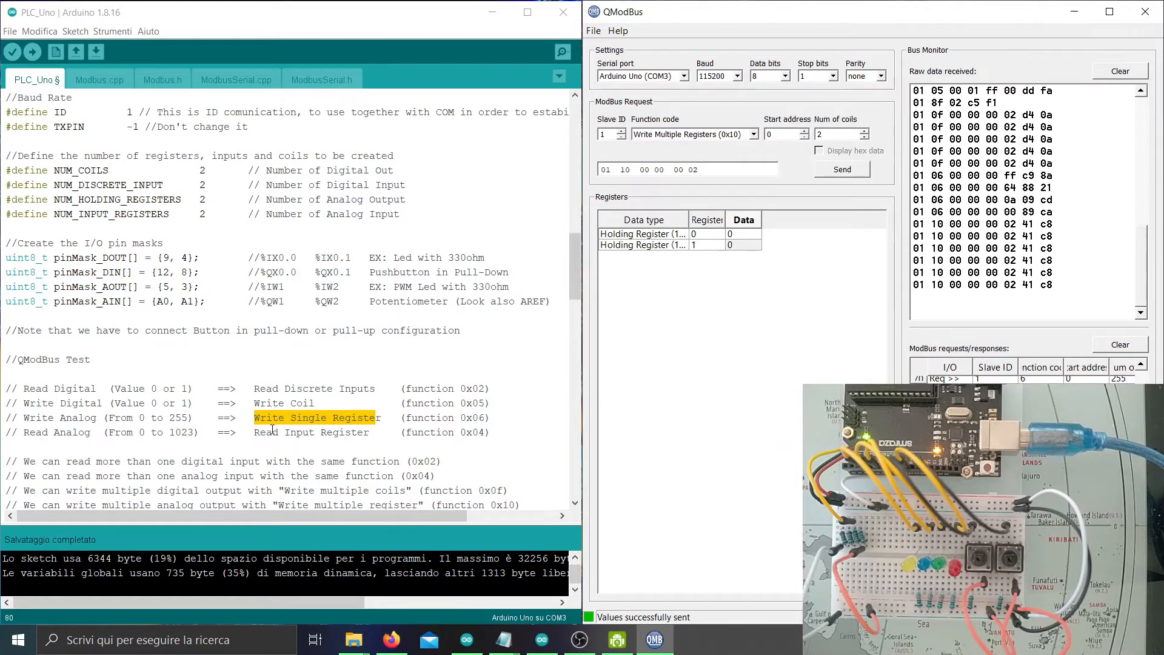
Switch to Read Input Registers (0x04) and read the two input registers several times.
left_click_drag(254, 432, 377, 436)
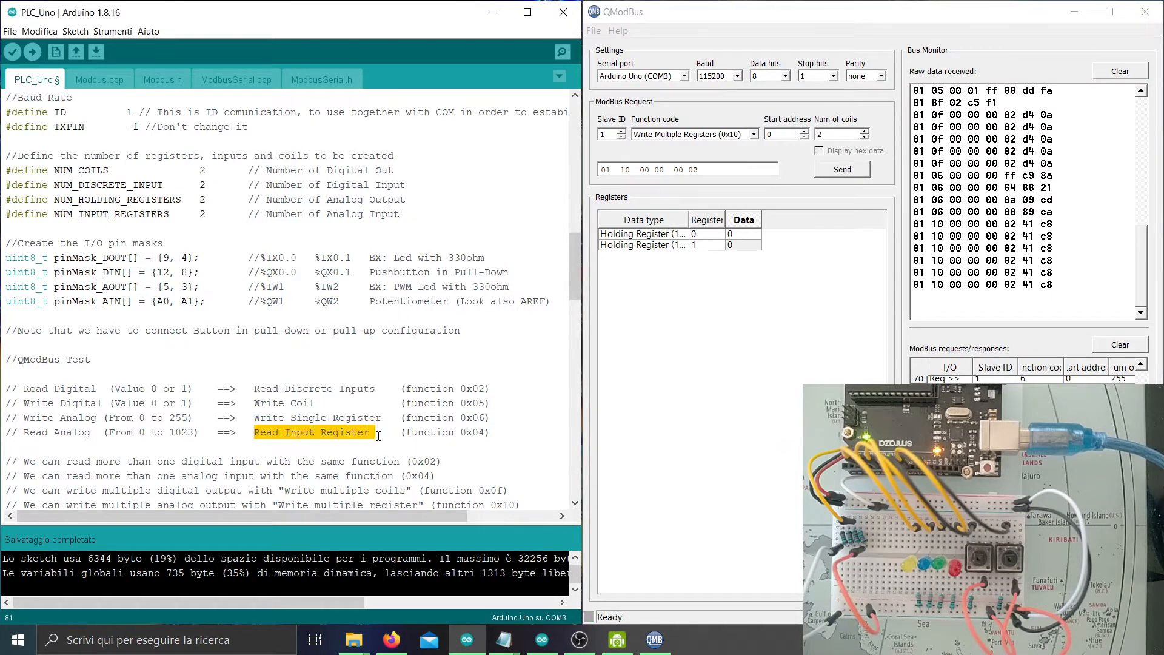
left_click(753, 134)
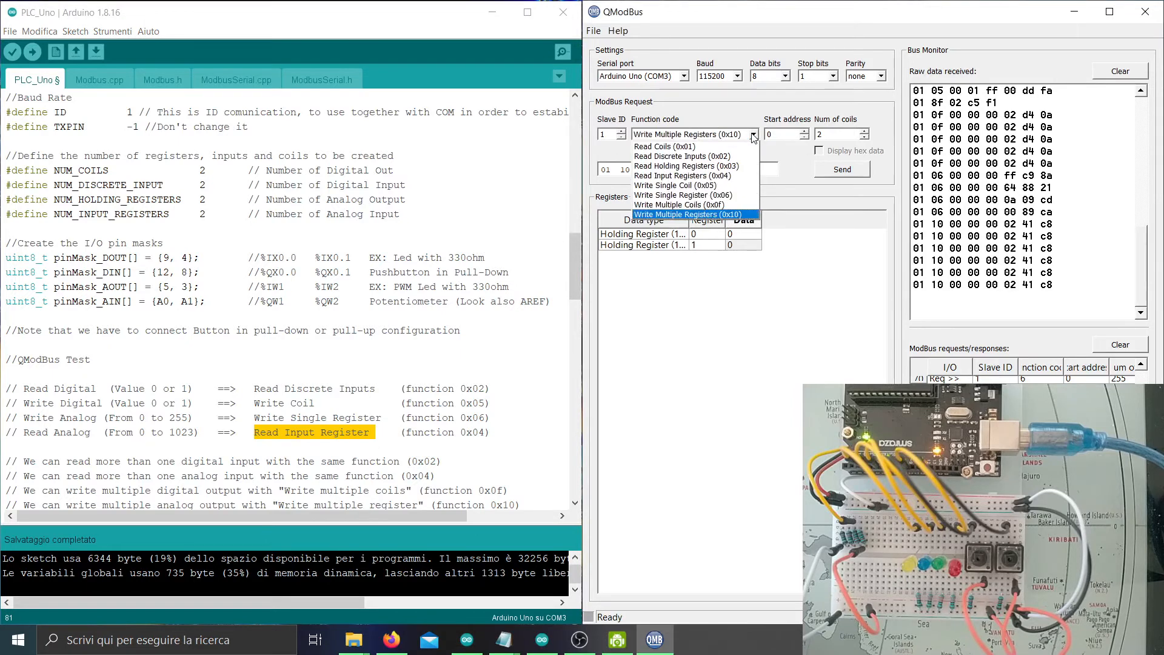
left_click(735, 175)
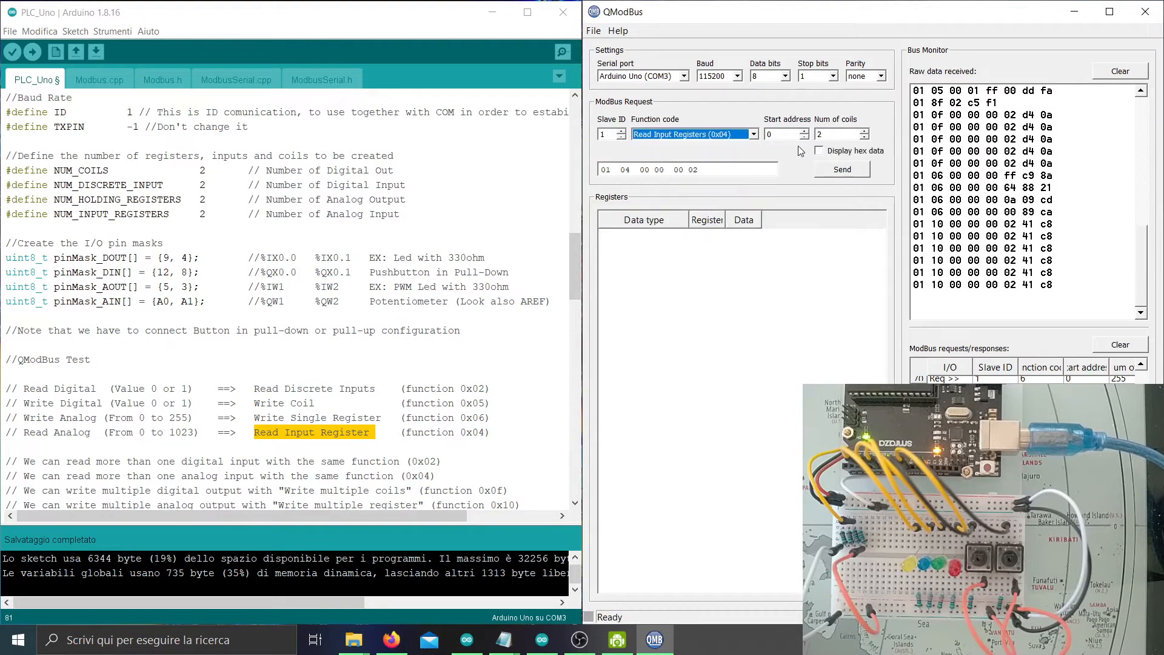
left_click(849, 134)
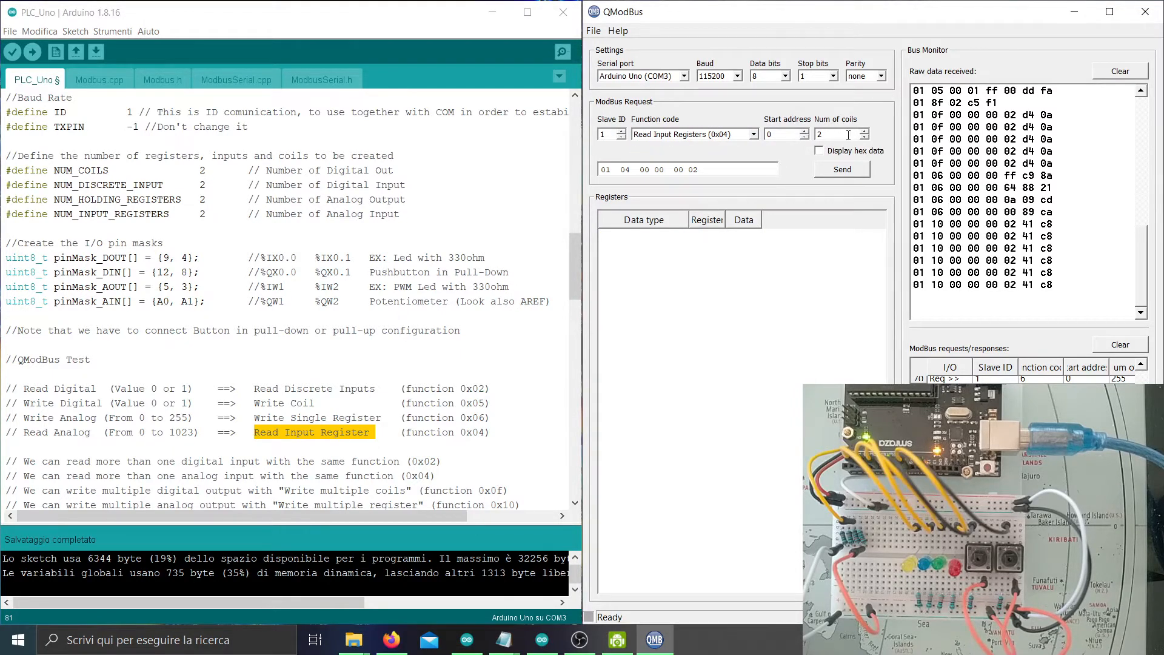
left_click(841, 172)
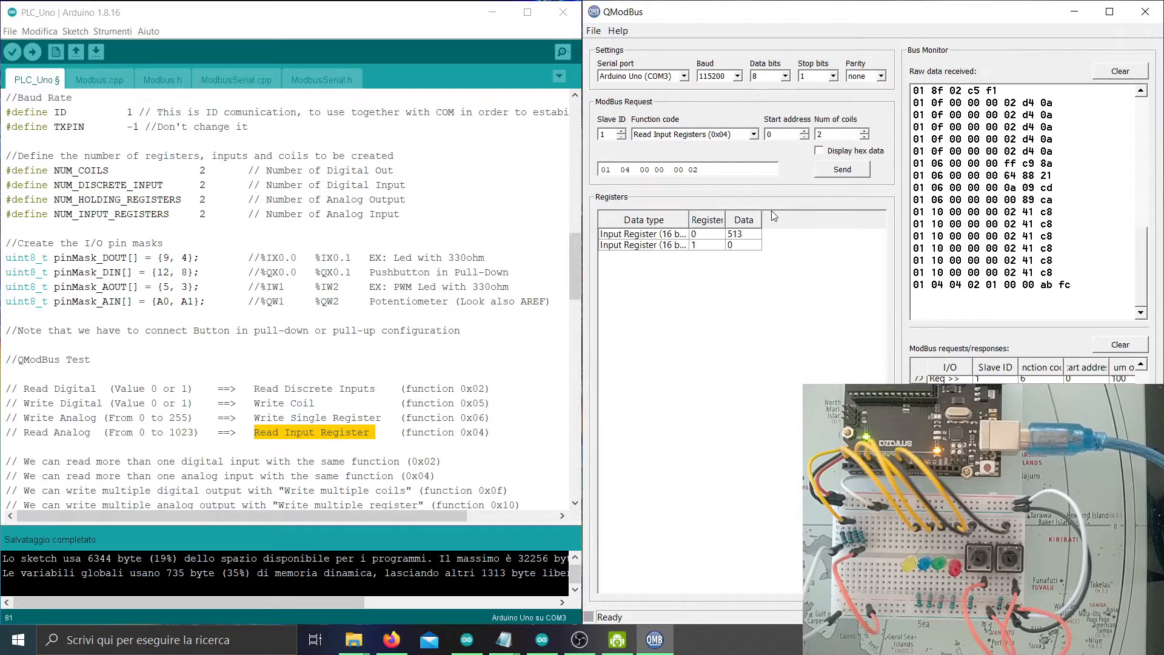
left_click(752, 245)
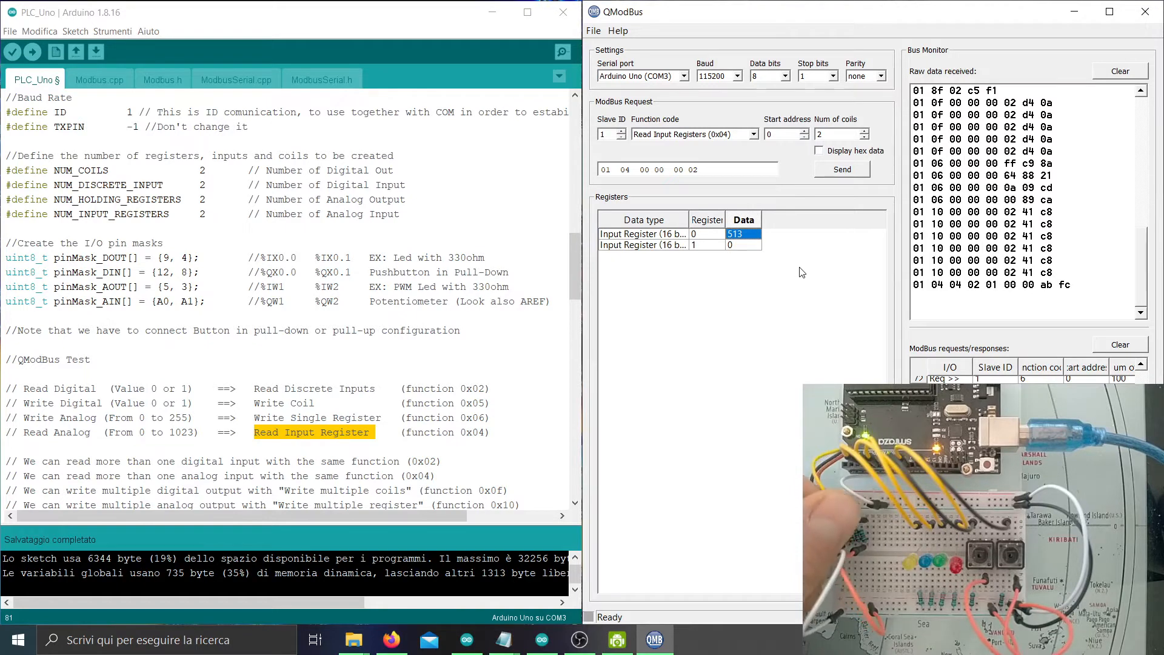
left_click(850, 170)
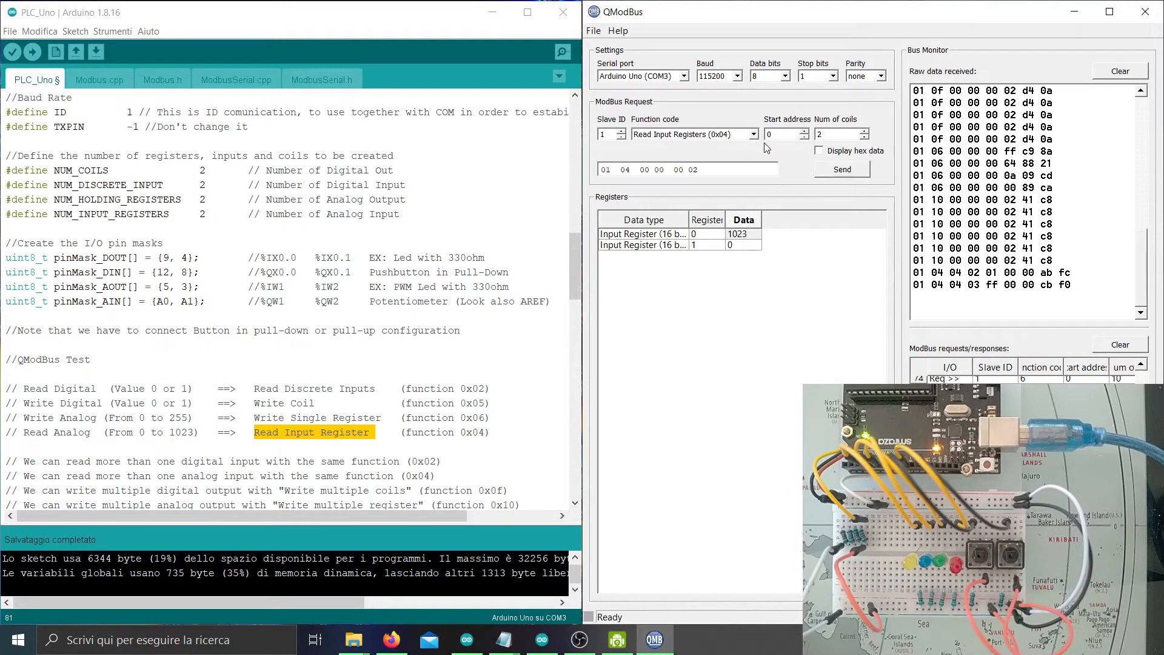
left_click(826, 175)
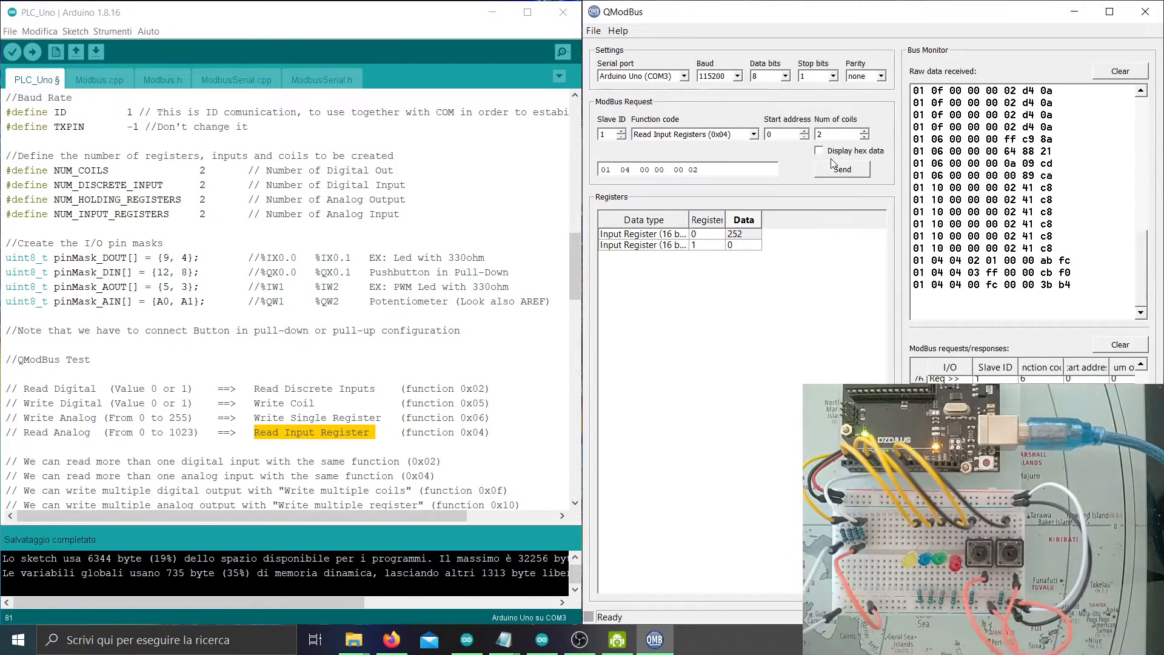
left_click(828, 173)
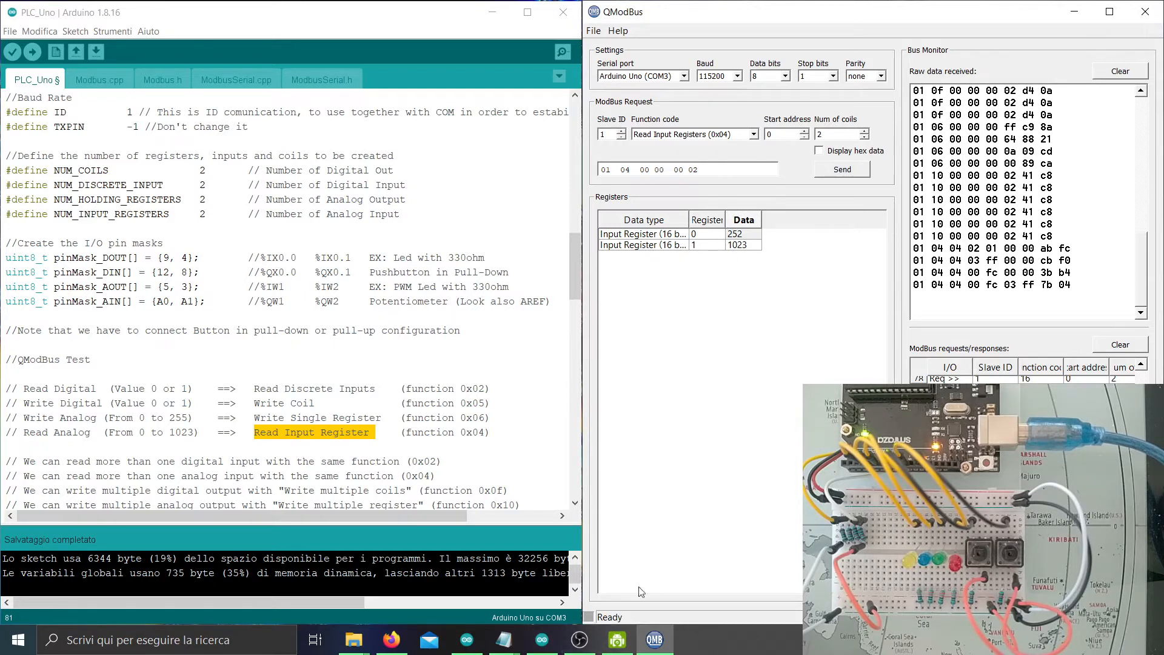
Switch over to the CODESYS start page.
left_click(746, 424)
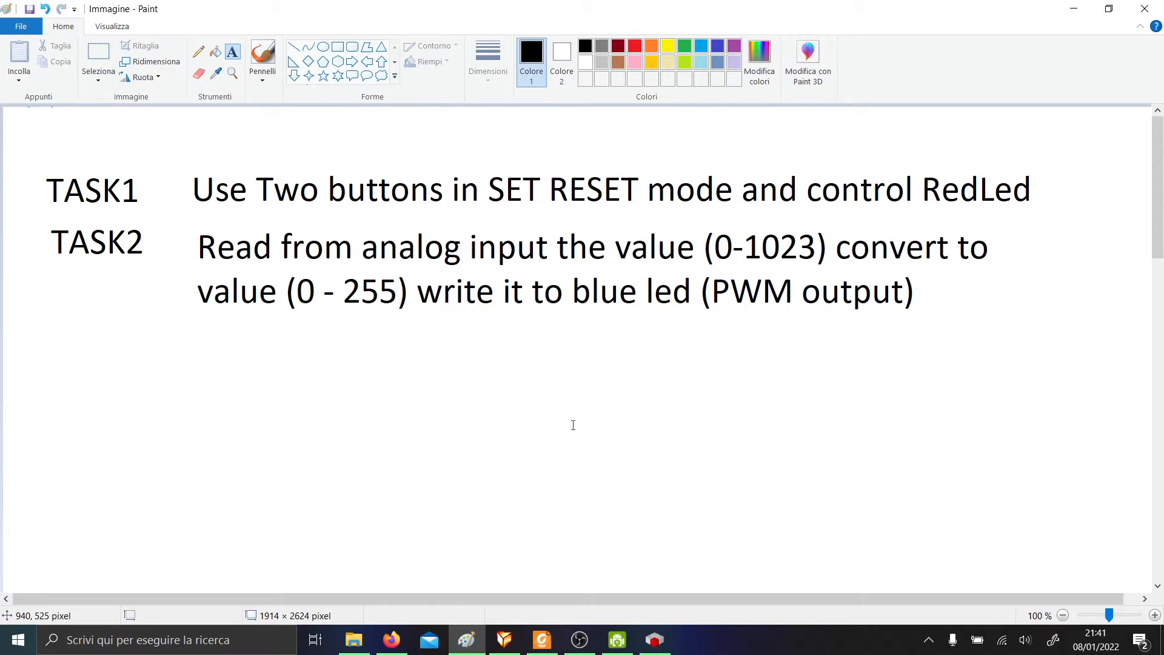
key("alt")
key("alt+Tab")
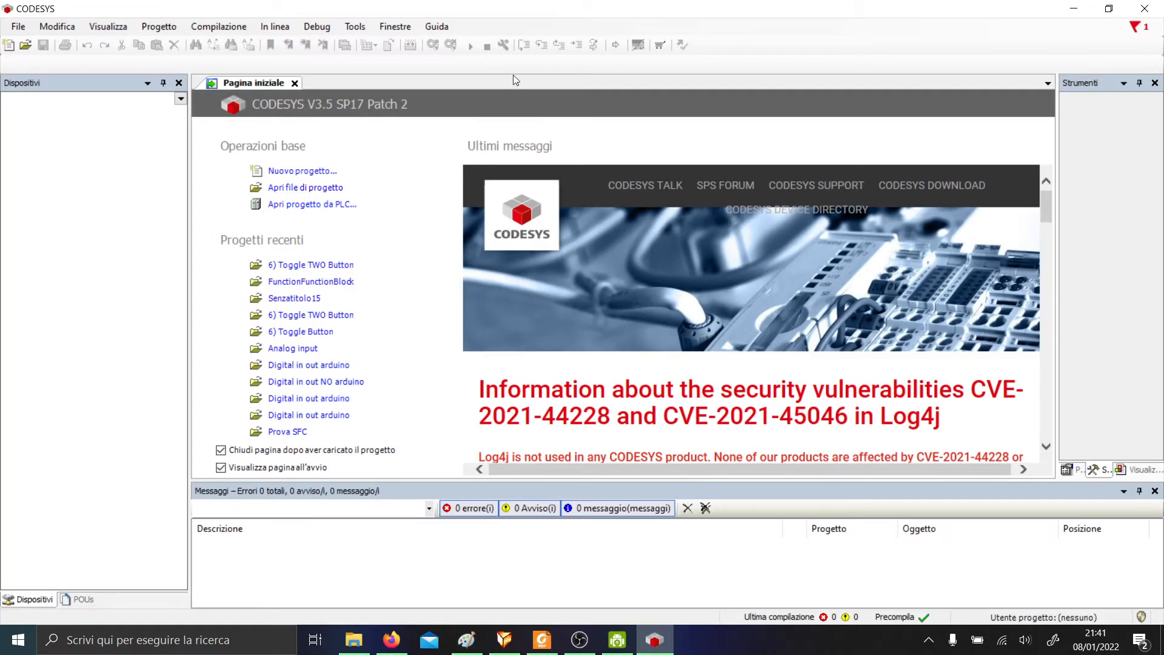
Create a new project from the Progetto in bianco (blank) template.
left_click(19, 26)
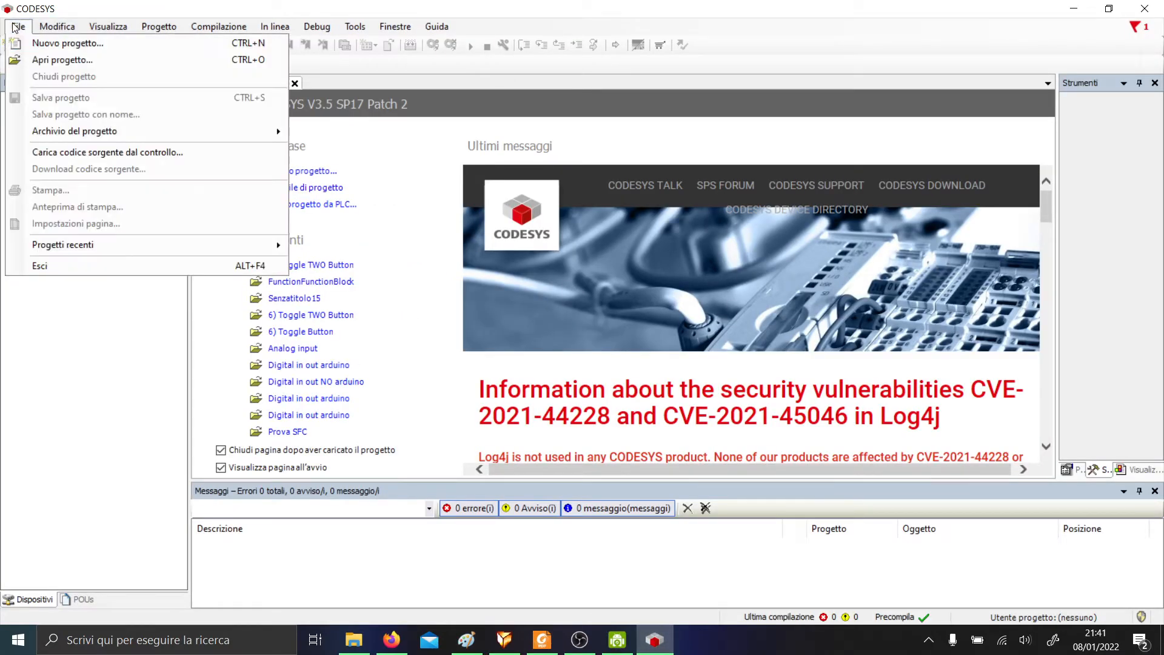
left_click(77, 3)
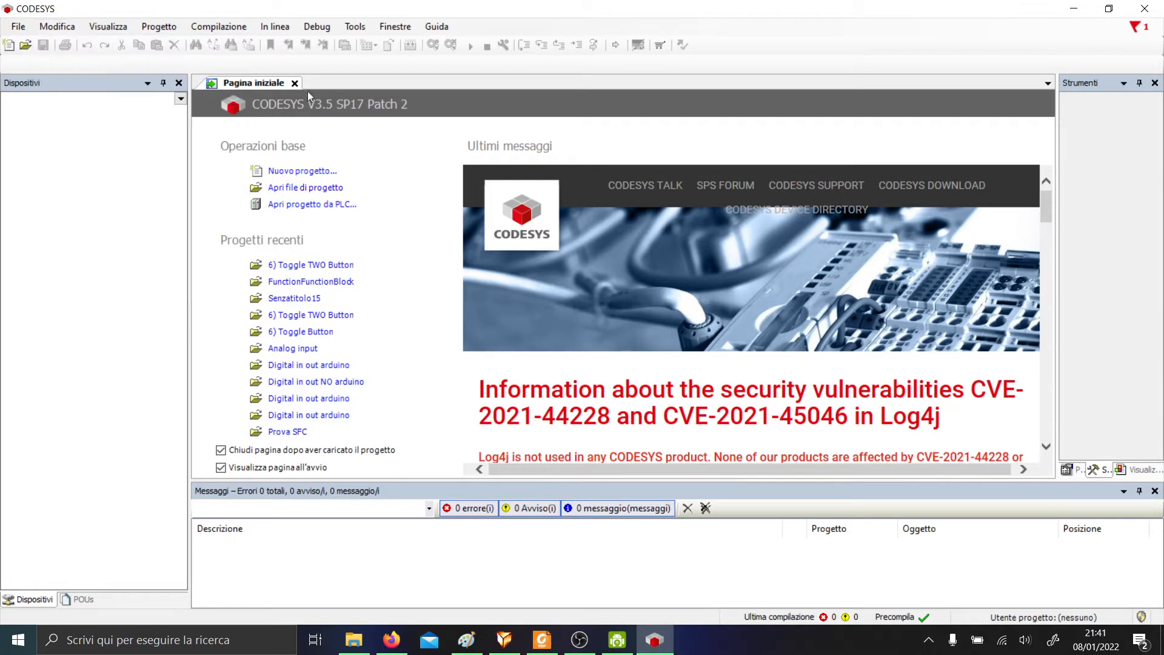
left_click(8, 45)
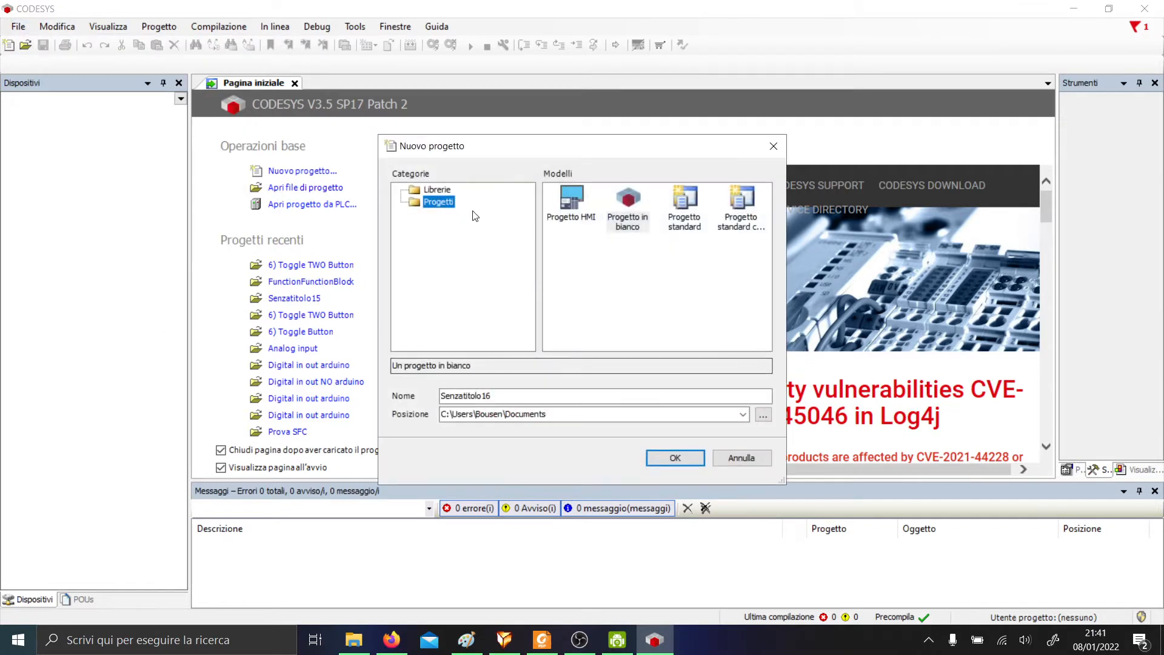
left_click(628, 208)
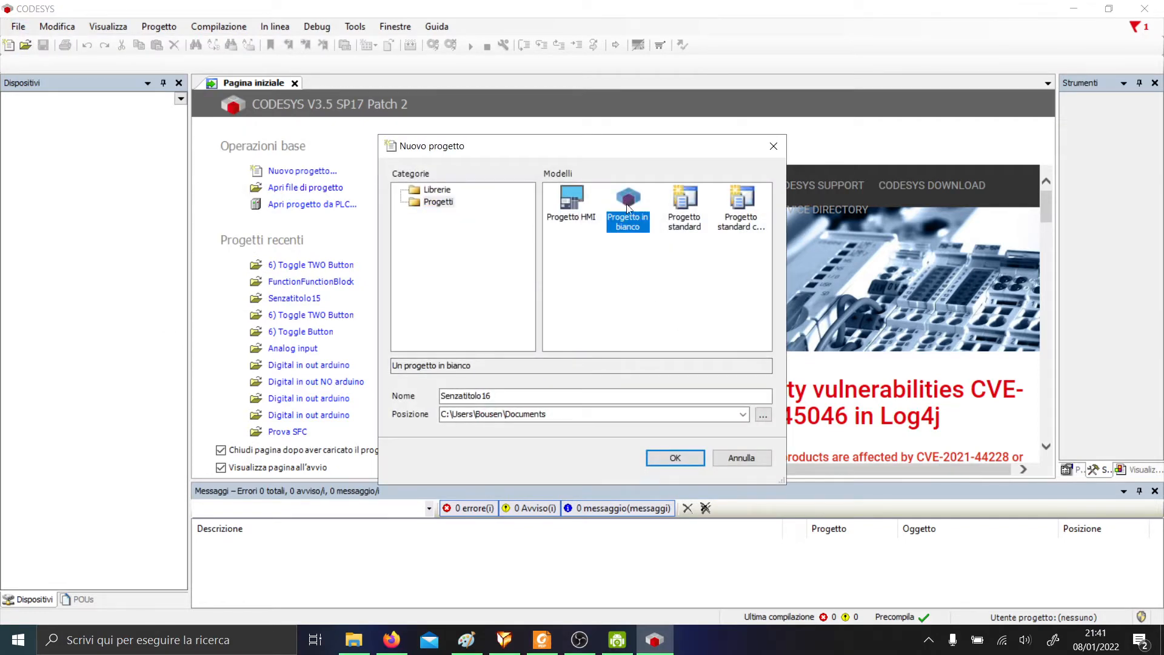
left_click(674, 456)
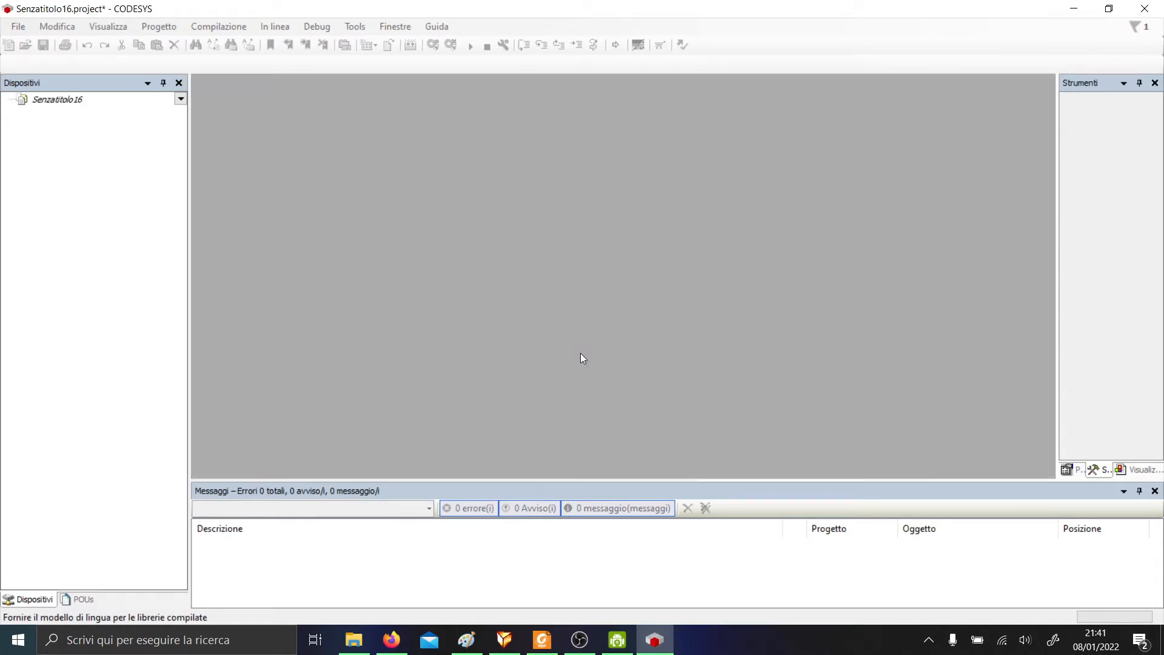
Add a CODESYS Control Win V3 x64 PLC device to the project.
right_click(48, 103)
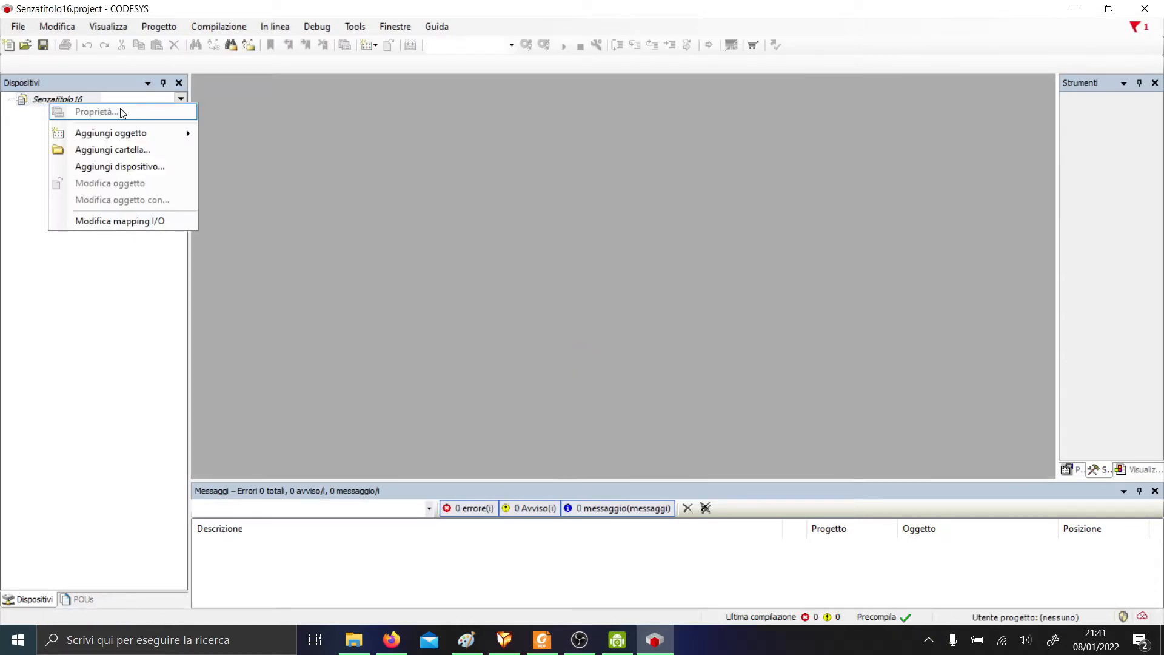
mouse_move(125, 133)
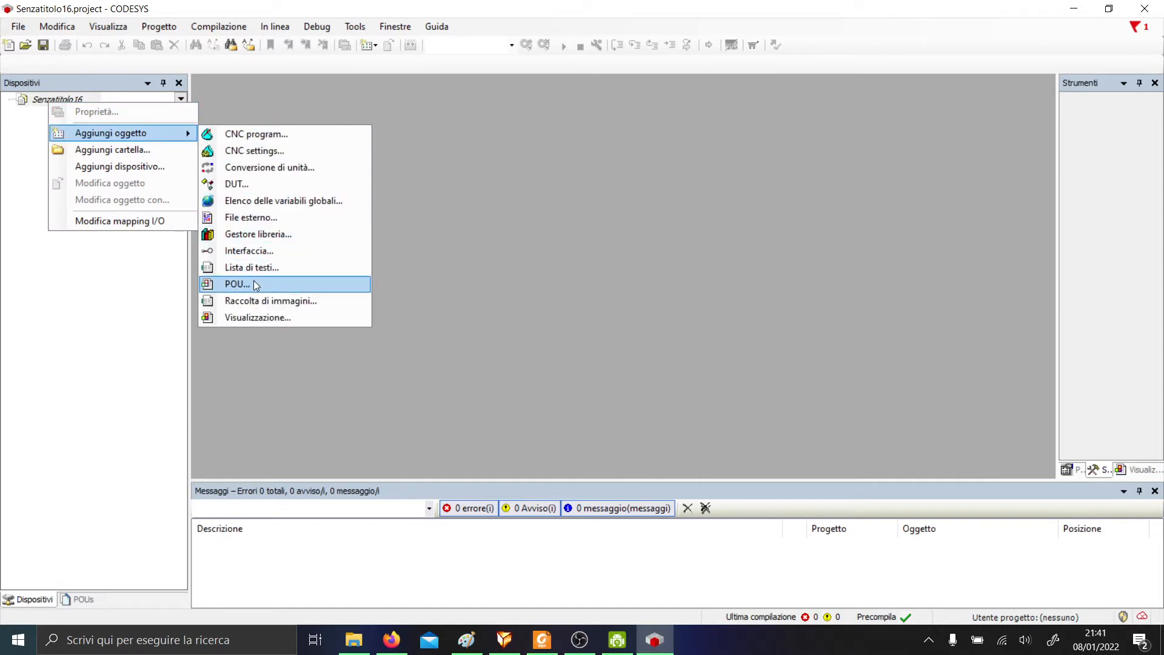
left_click(120, 166)
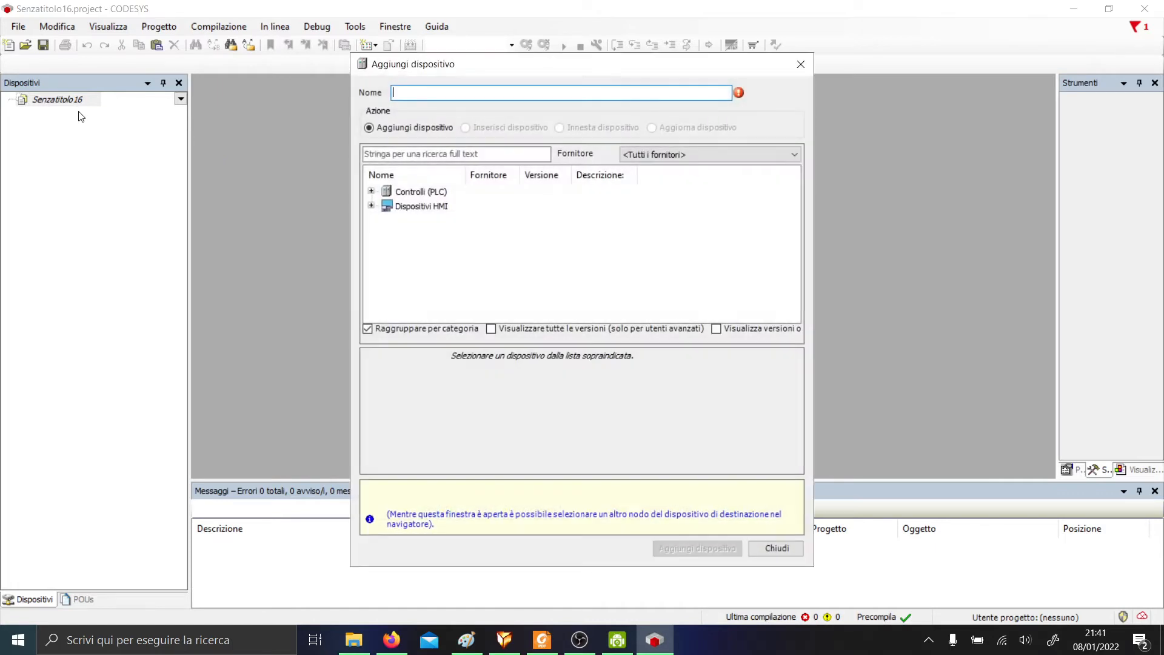
left_click(371, 191)
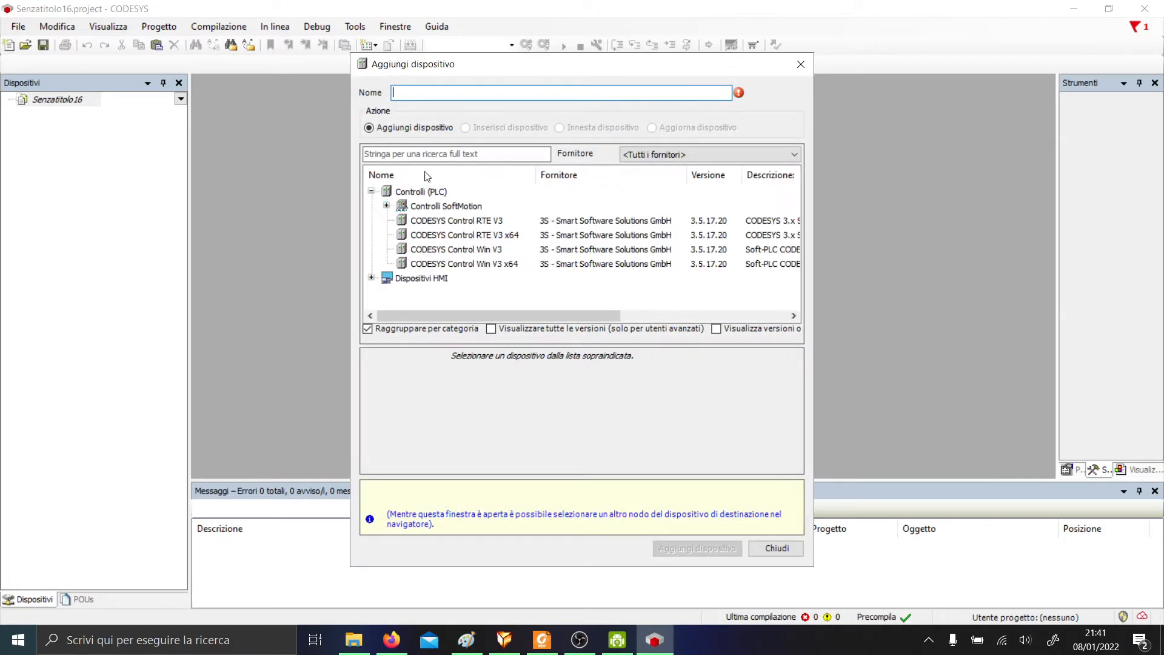
left_click(491, 265)
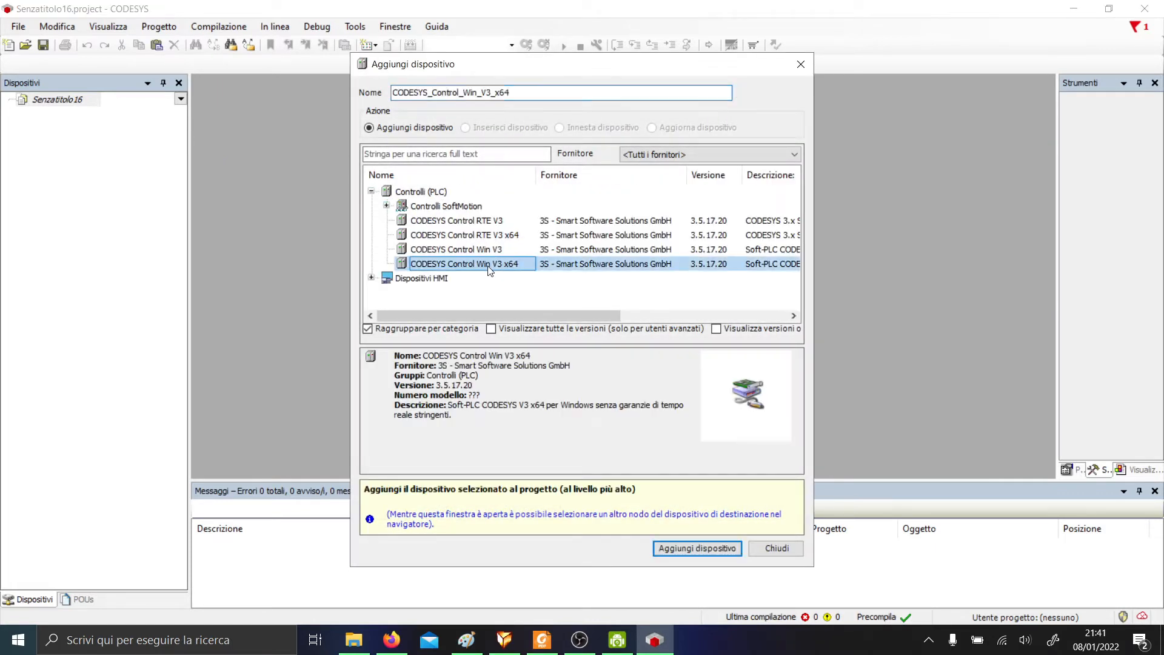
left_click(691, 546)
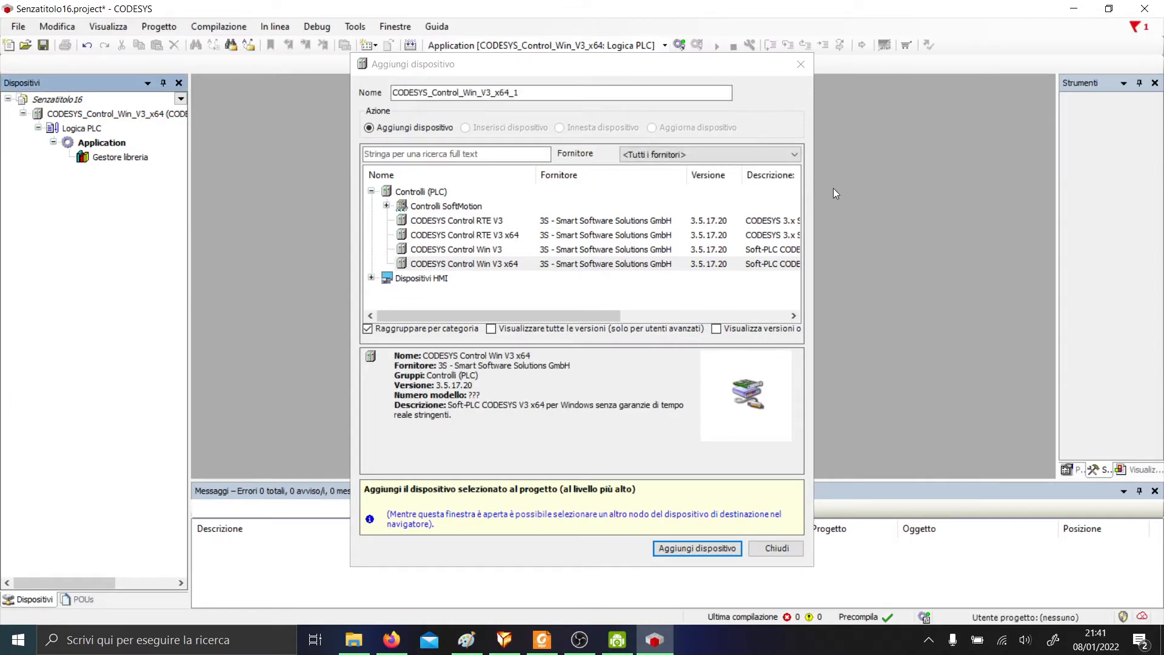
left_click(104, 145)
left_click(774, 548)
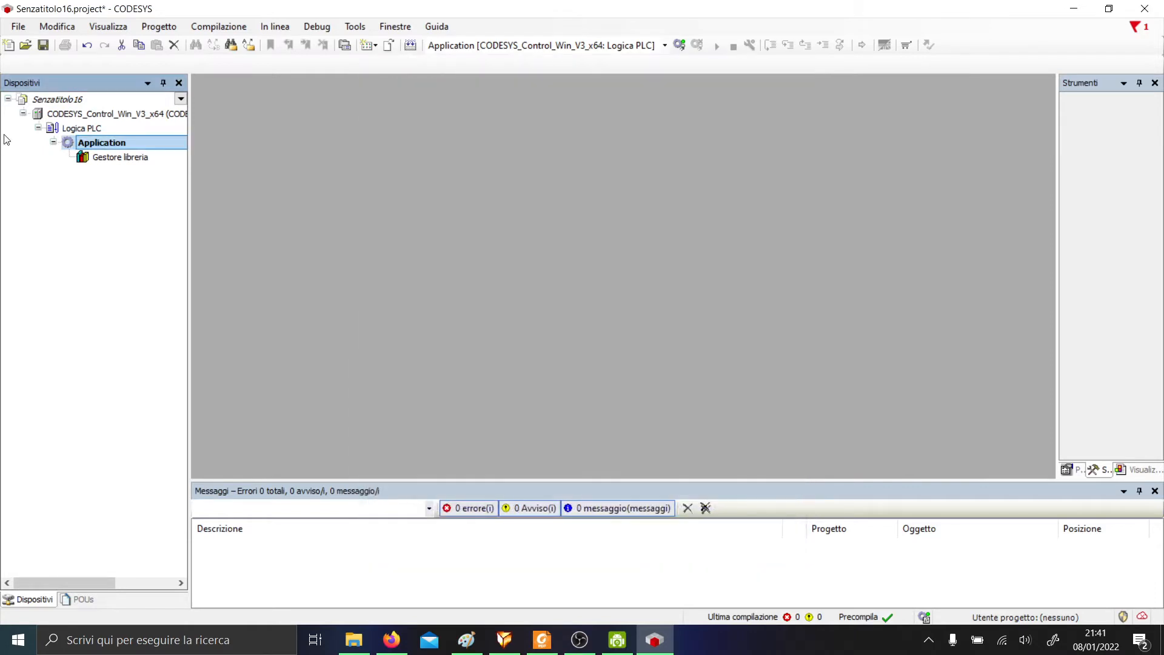
Add a Programma POU in Linguaggio a contatti (LD) under Application and open its editor.
right_click(109, 143)
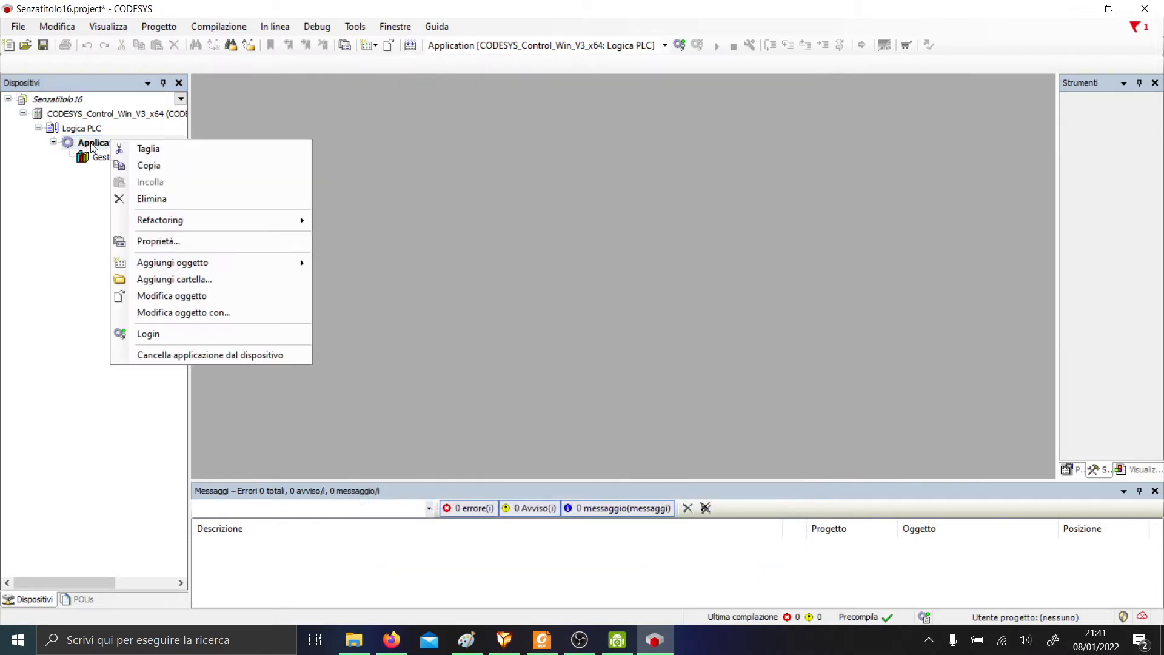
mouse_move(203, 266)
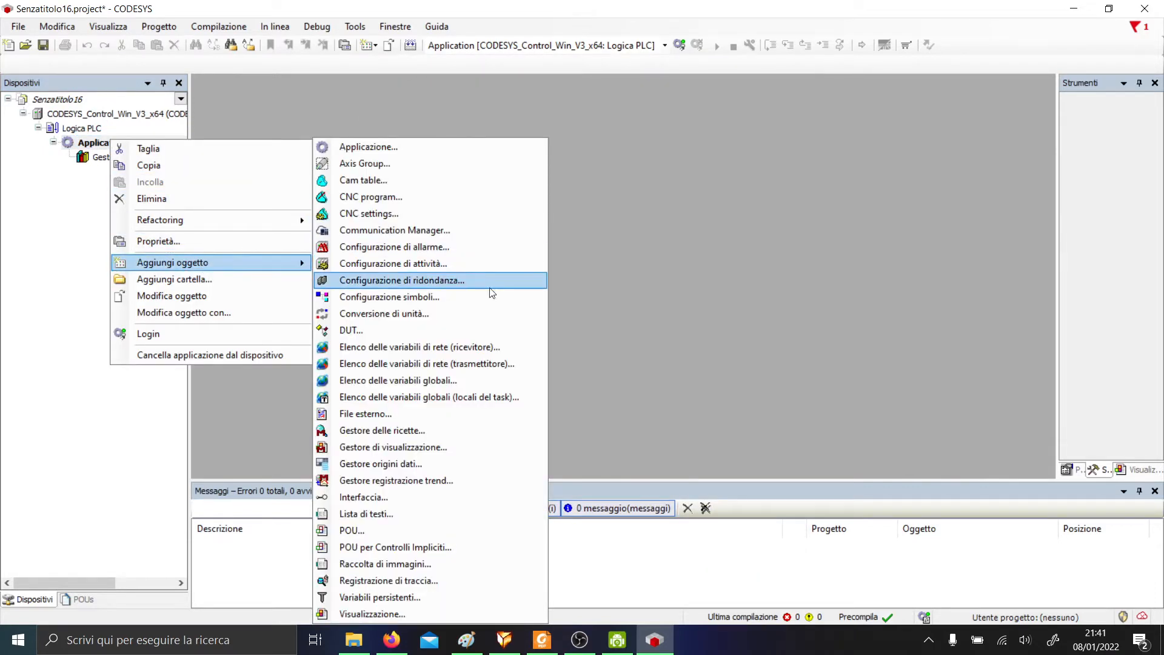
left_click(434, 530)
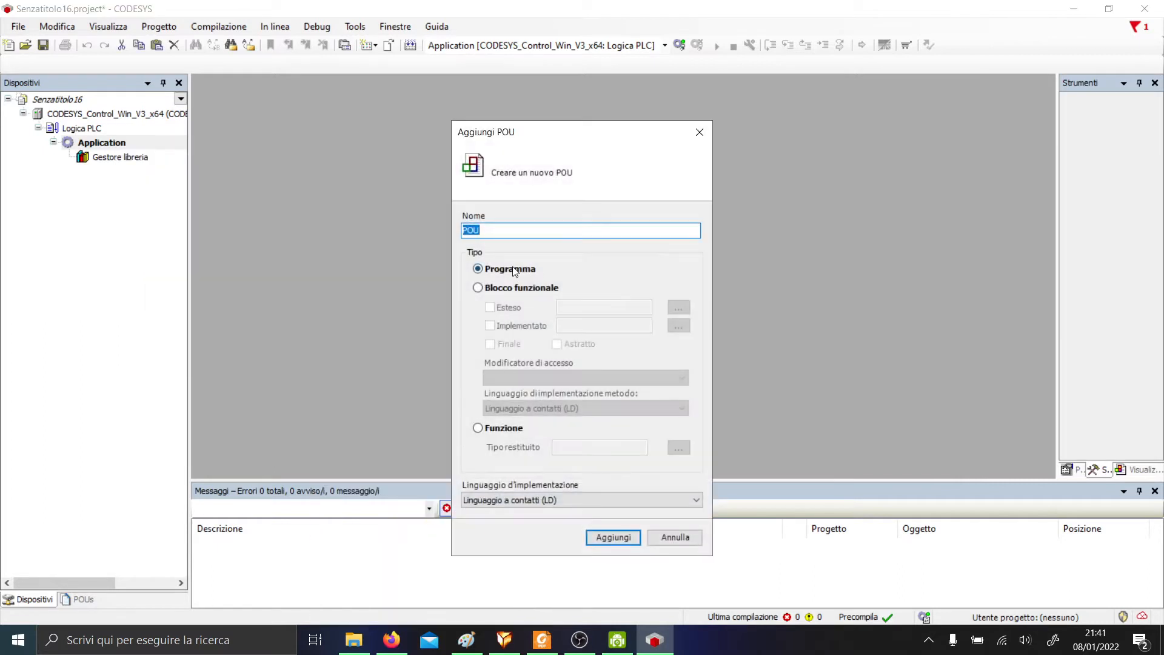
left_click(509, 268)
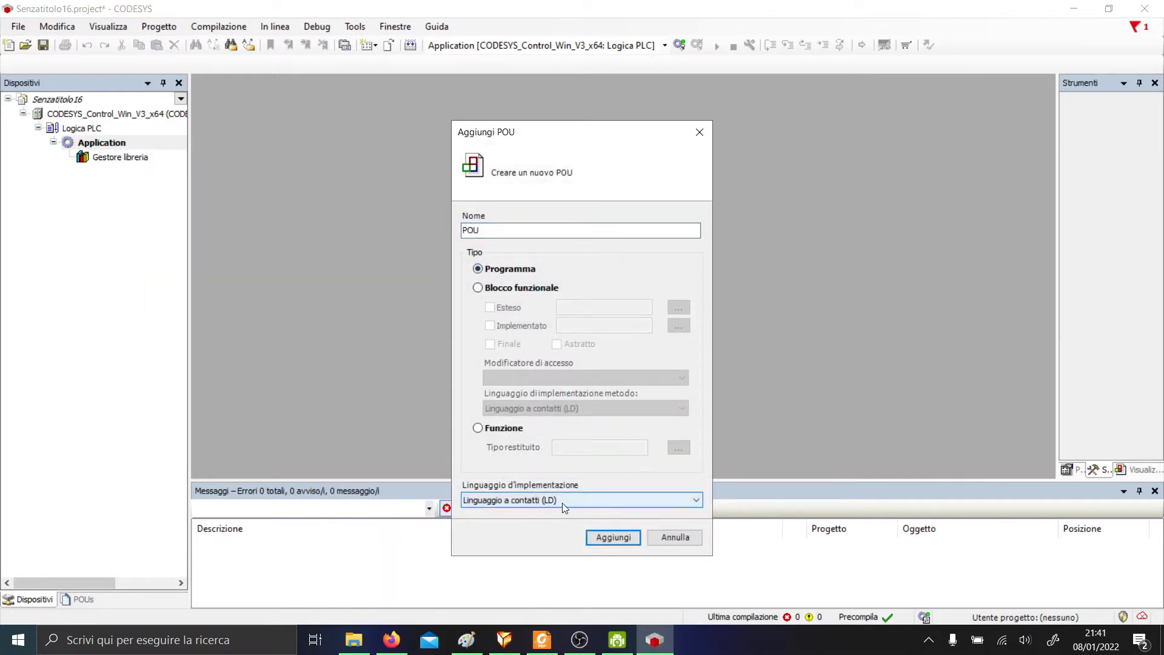
left_click(613, 537)
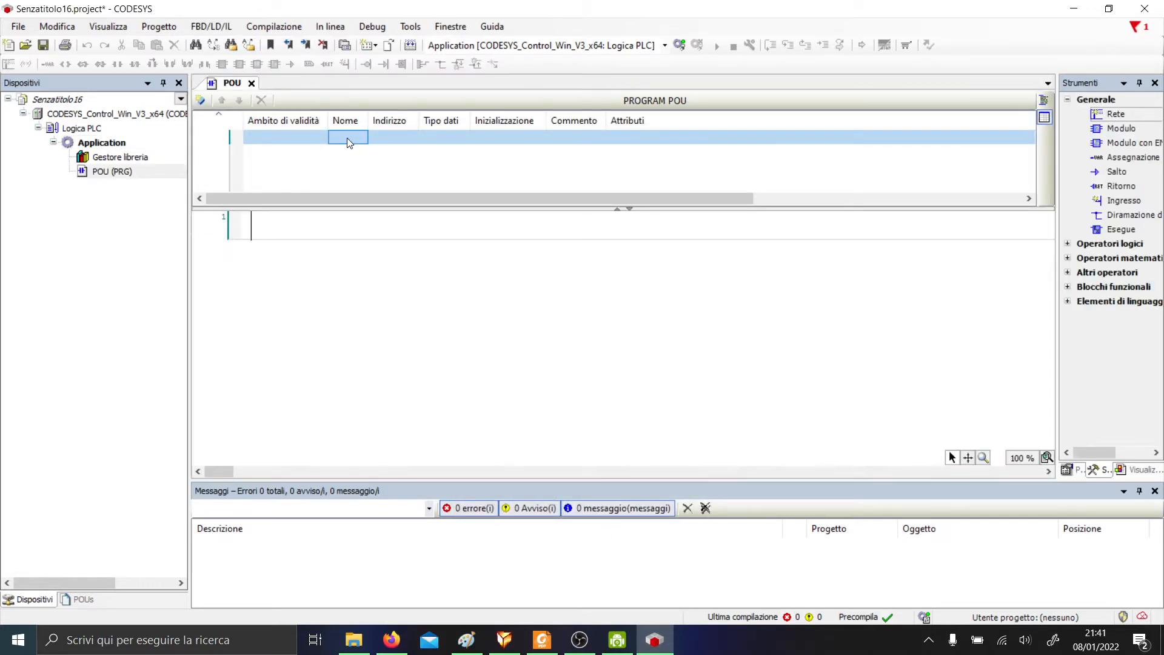
Enter variables PB1, PB2, LED and PWMLED in the POU declaration table.
type("PB1")
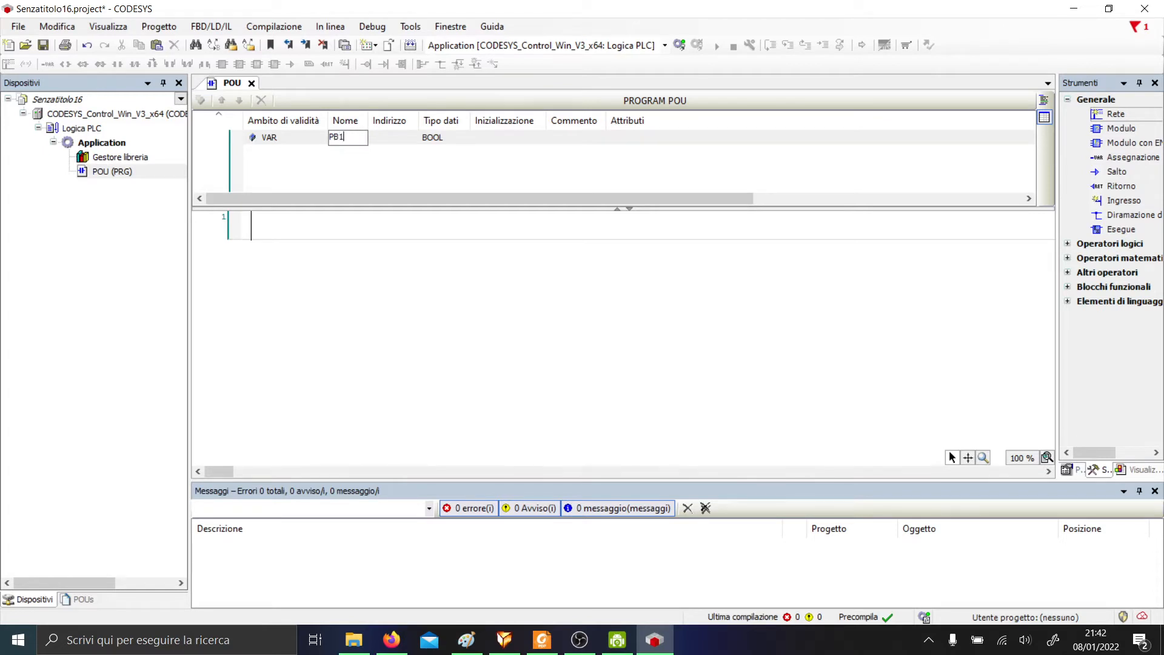
key("Return")
left_click(349, 153)
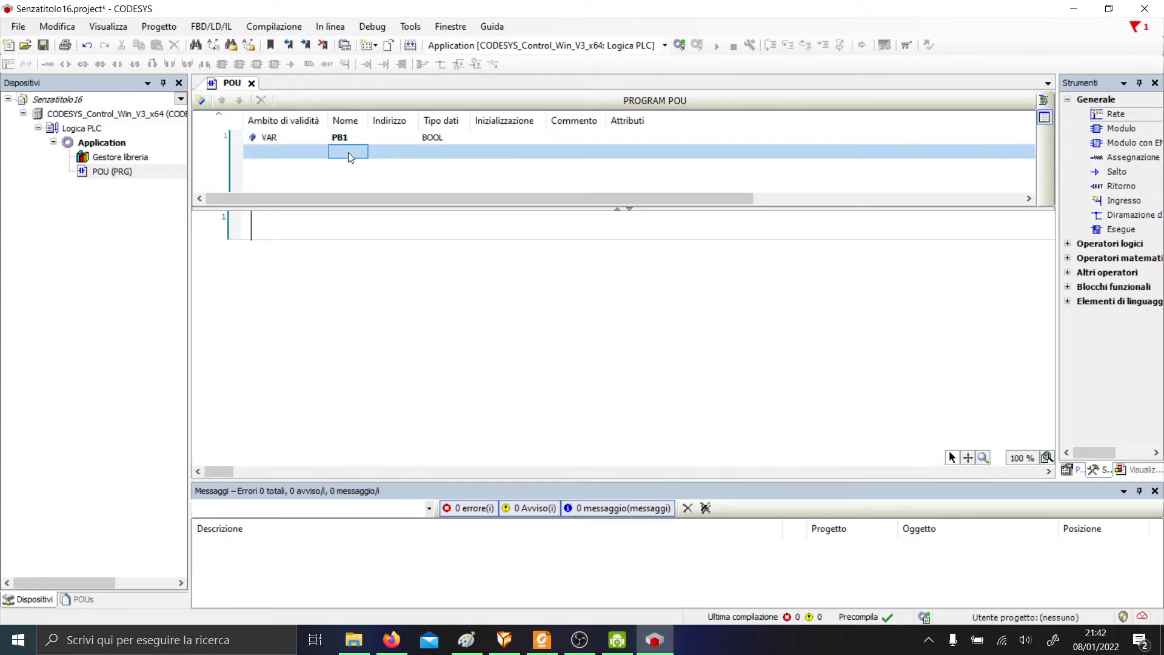
type("PB")
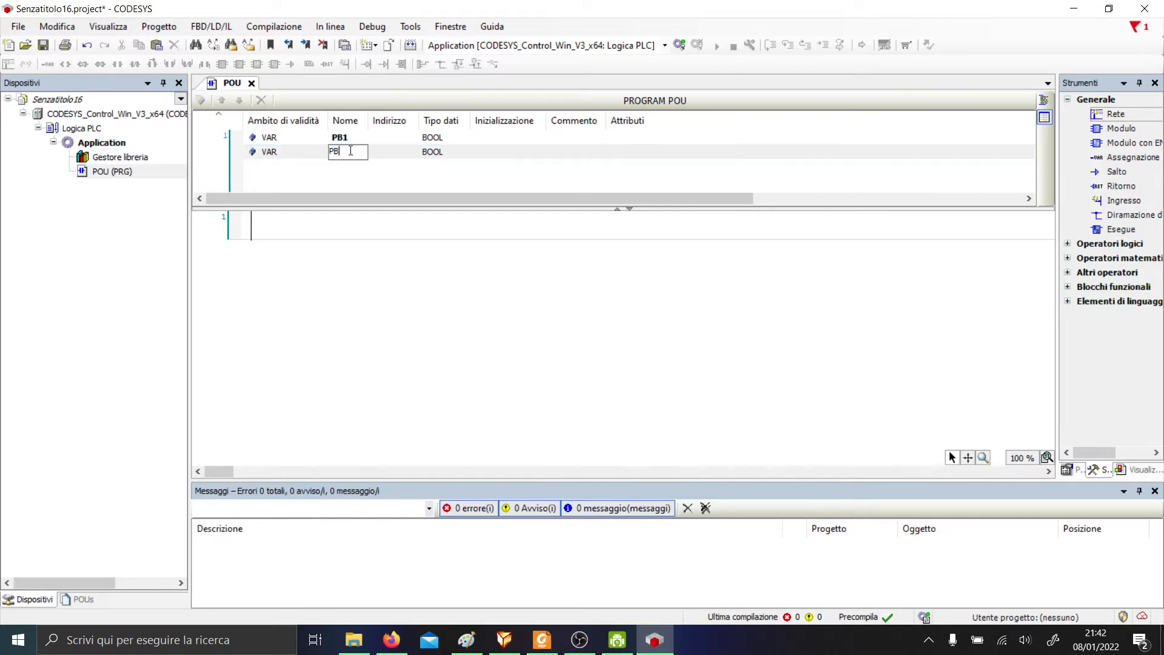
type("2")
key("Return")
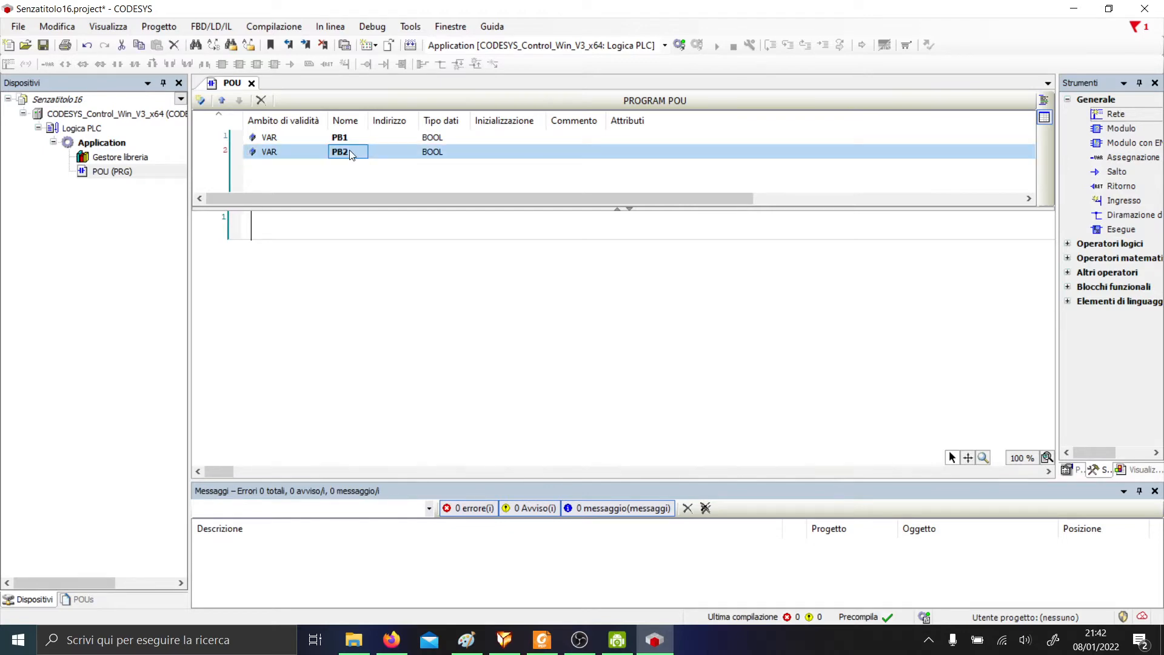
key("alt+Tab")
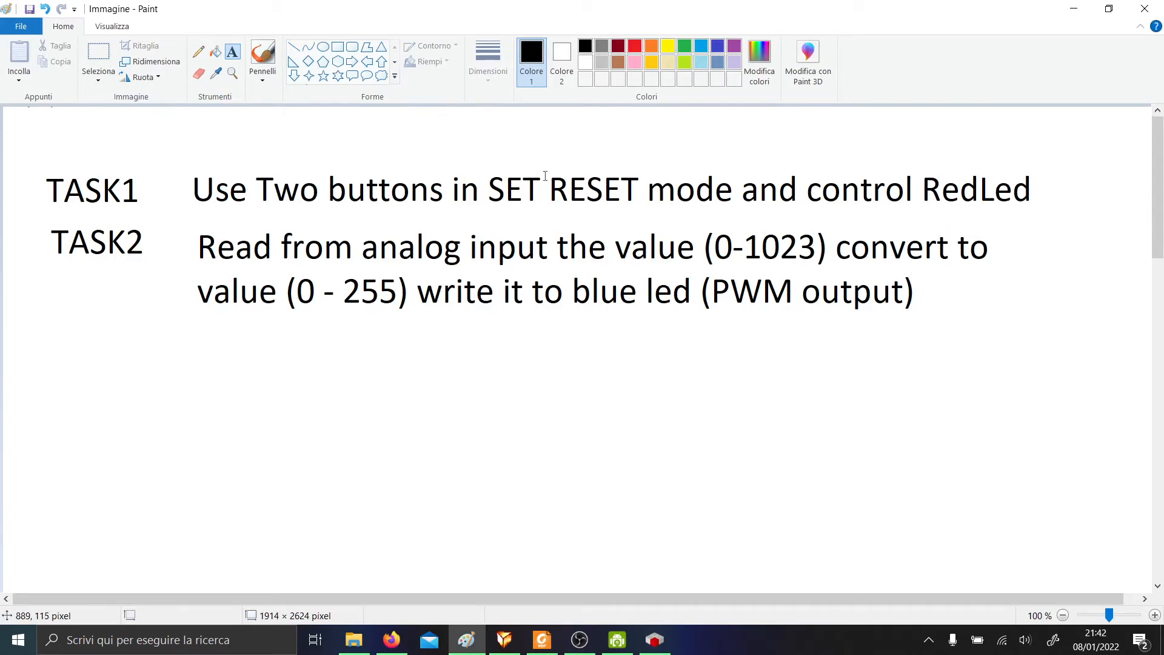
key("alt+Tab")
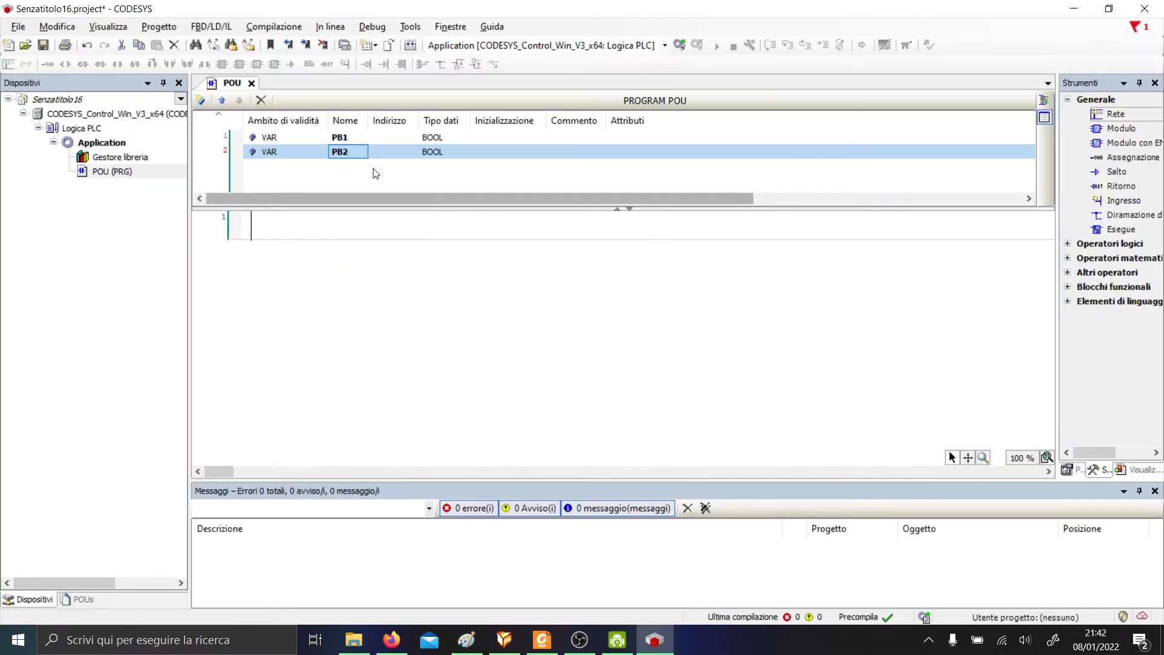
left_click(334, 163)
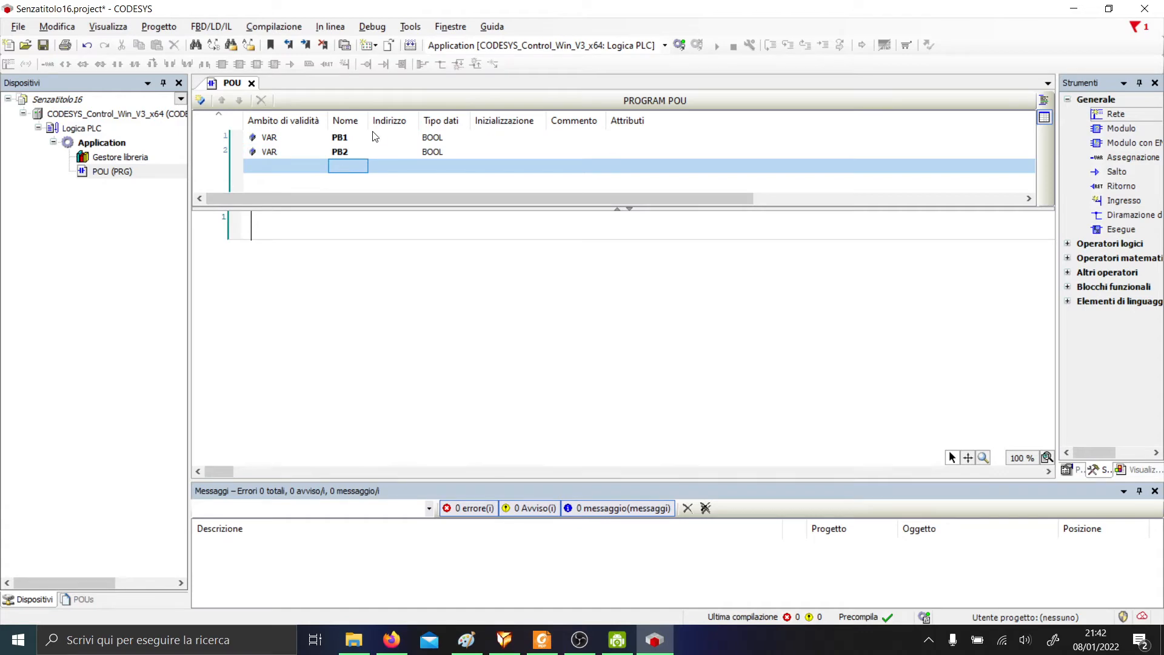
type("LED")
key("Return")
key("alt+Tab")
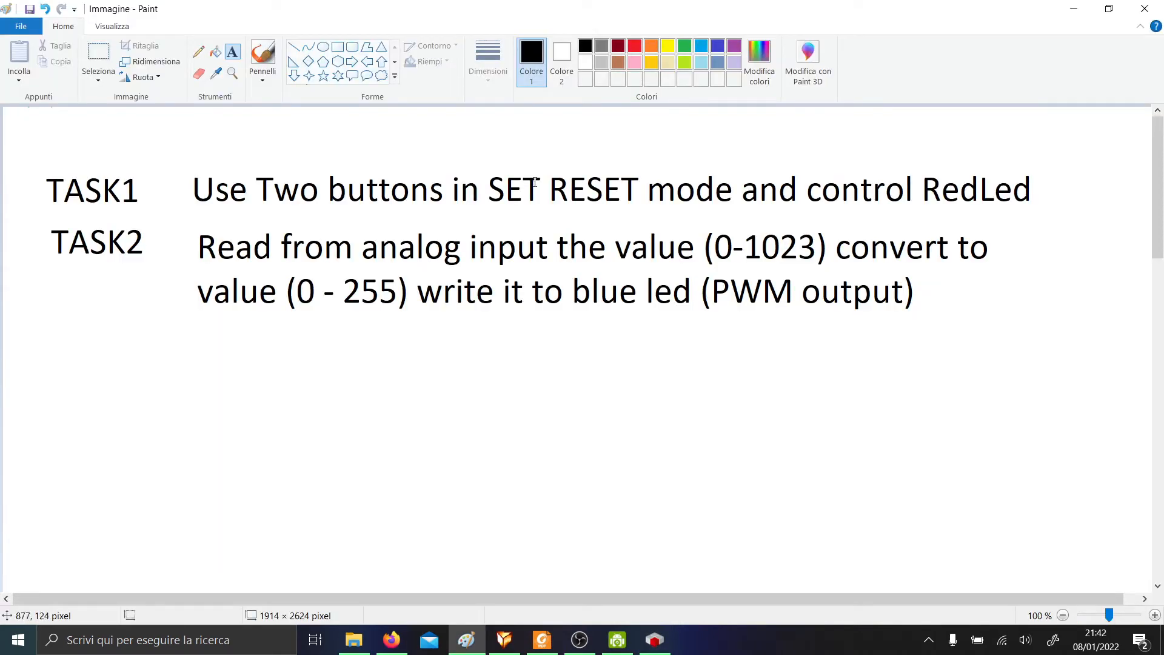
key("alt+Tab")
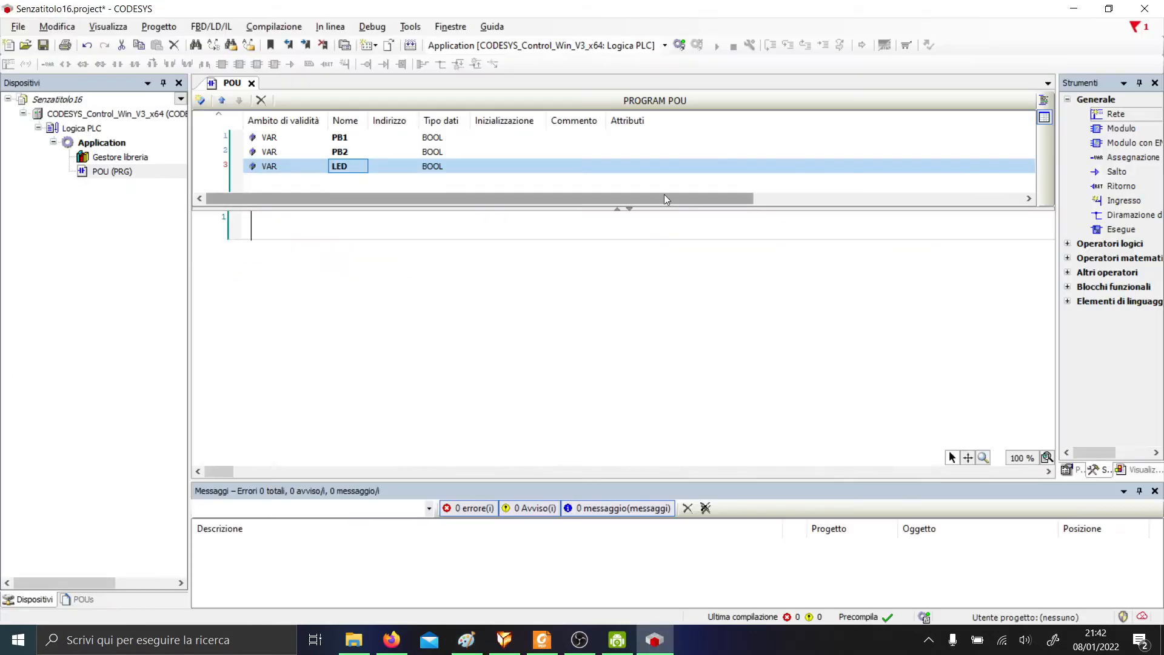
left_click(340, 180)
type("PW")
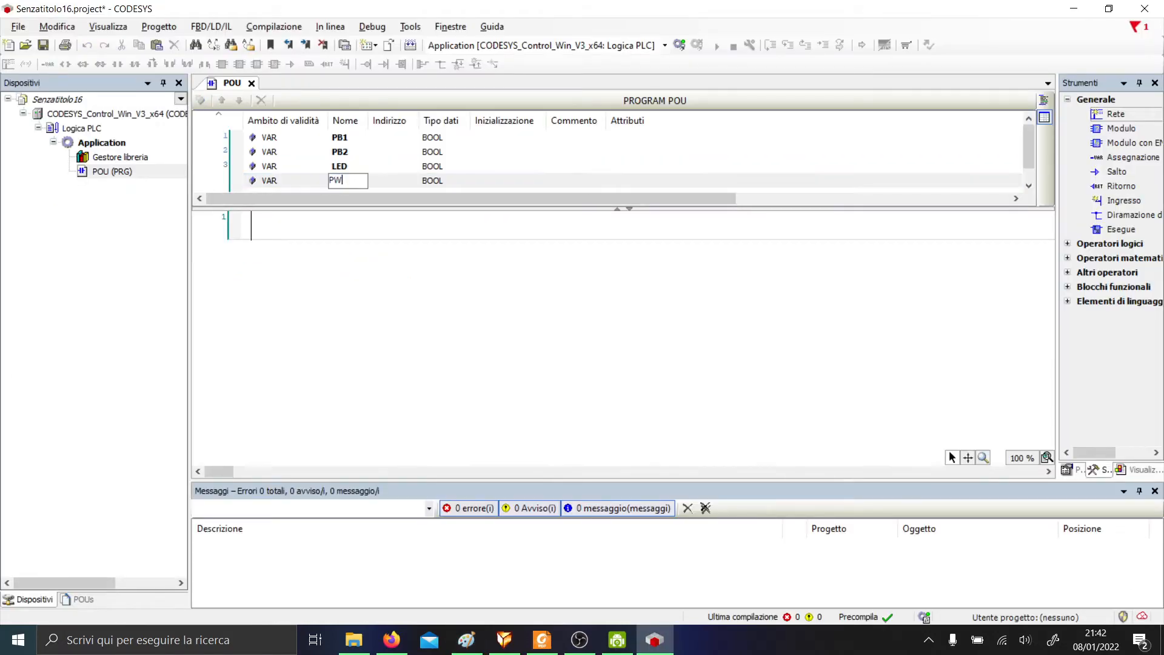
type("MLED")
key("Return")
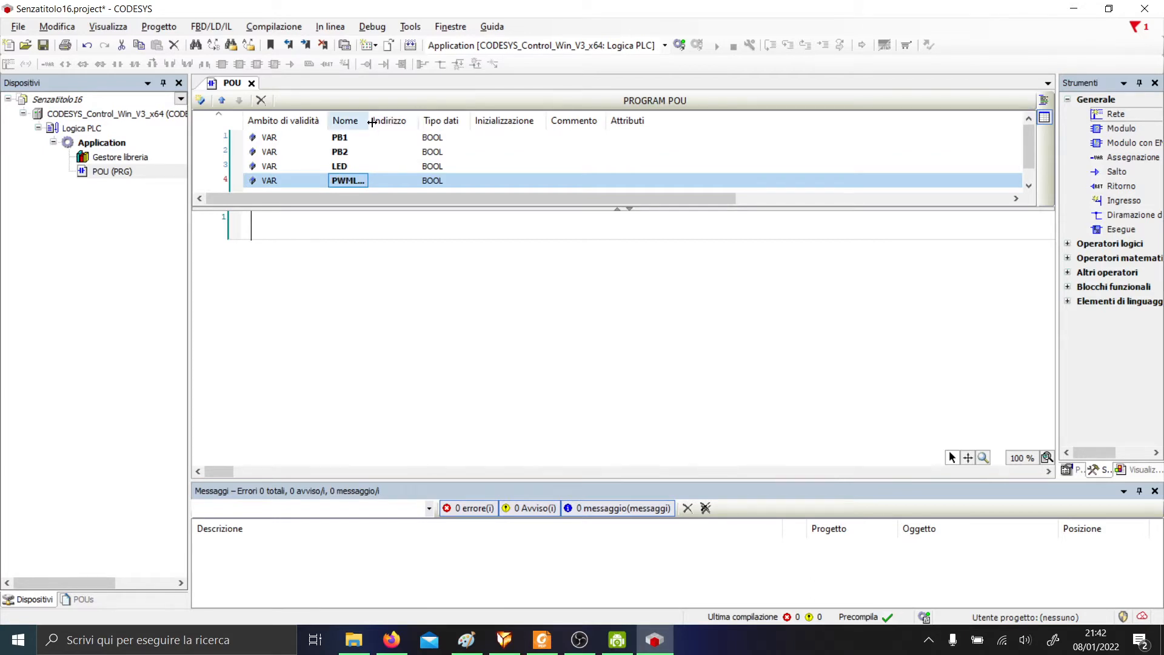
Add variable A0 commented 'Input analog' and give PWMLED the comment 'Output Analog'.
left_click_drag(371, 121, 400, 123)
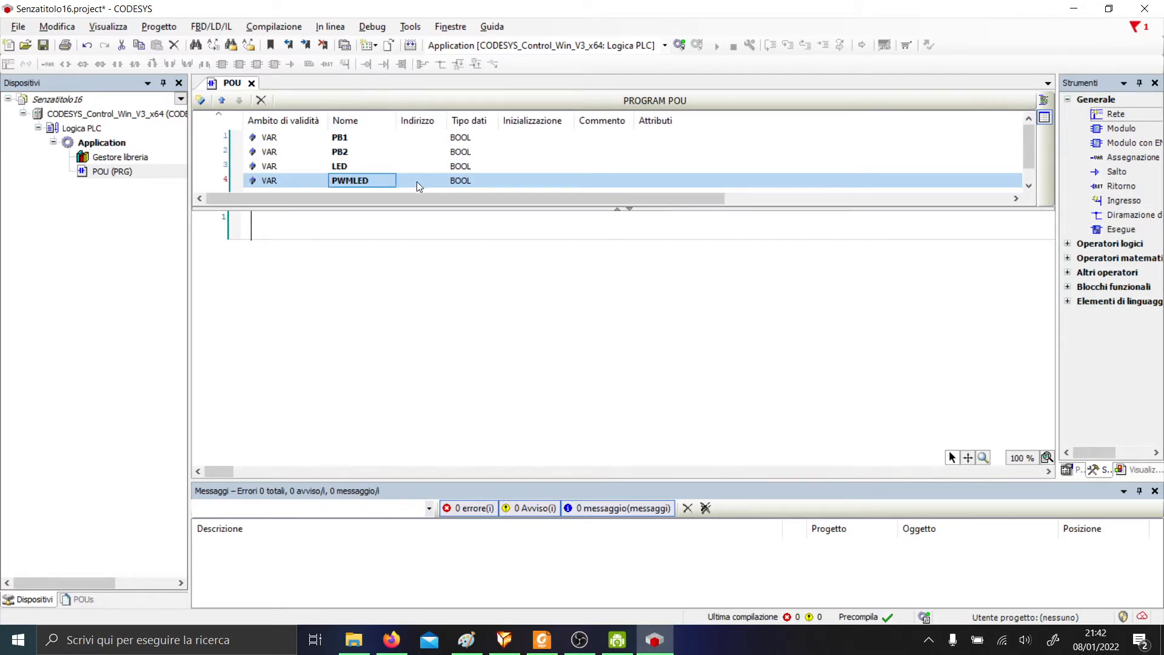
scroll(424, 190, "down", 1)
double_click(371, 182)
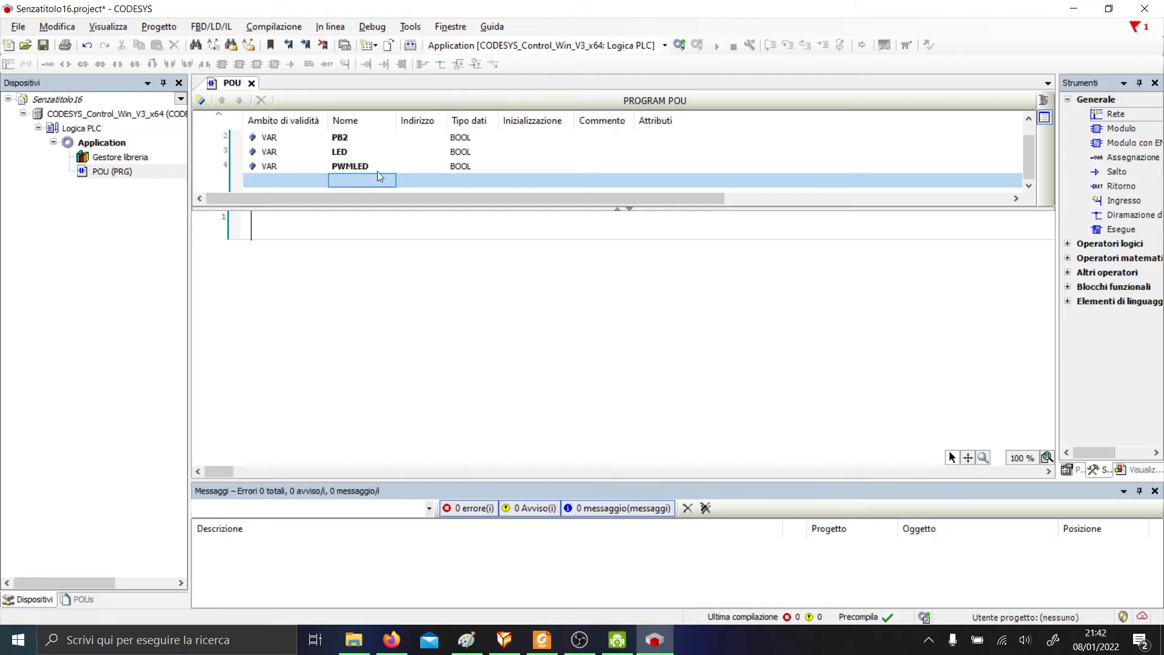
type("A0")
key("Return")
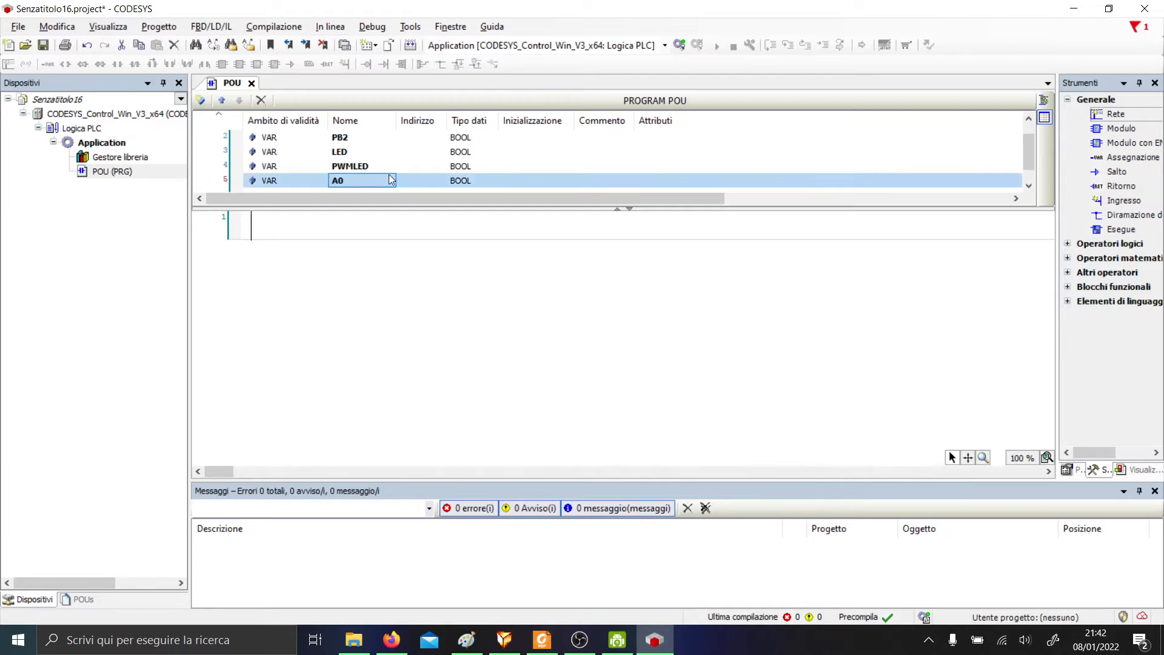
double_click(585, 181)
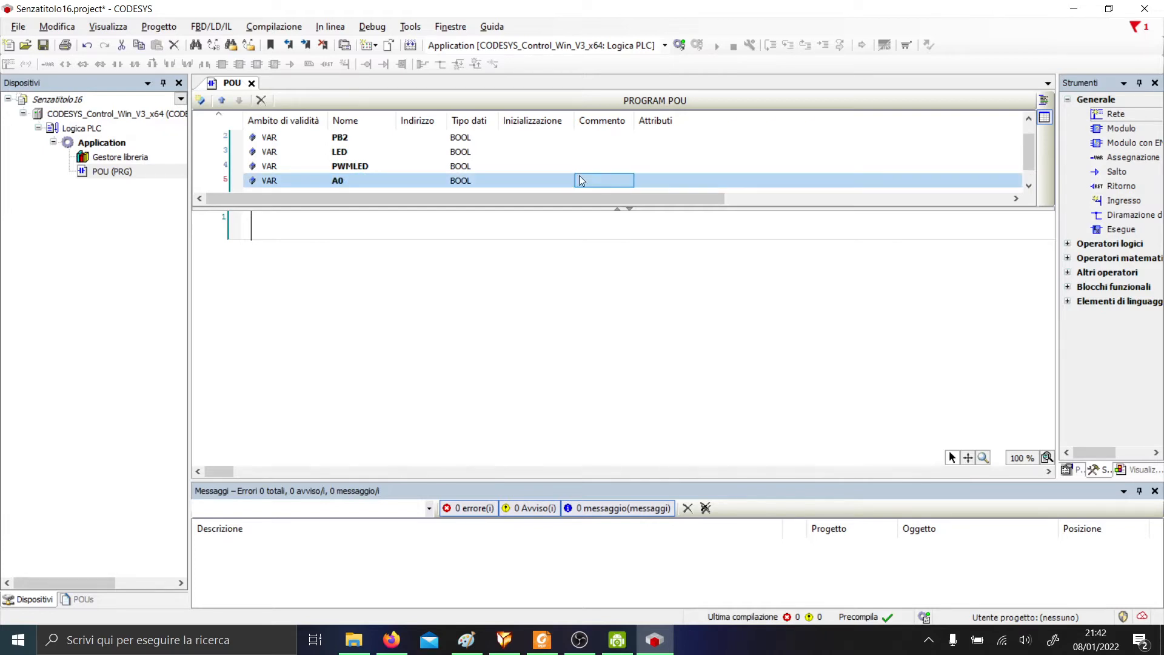
type("Input analog")
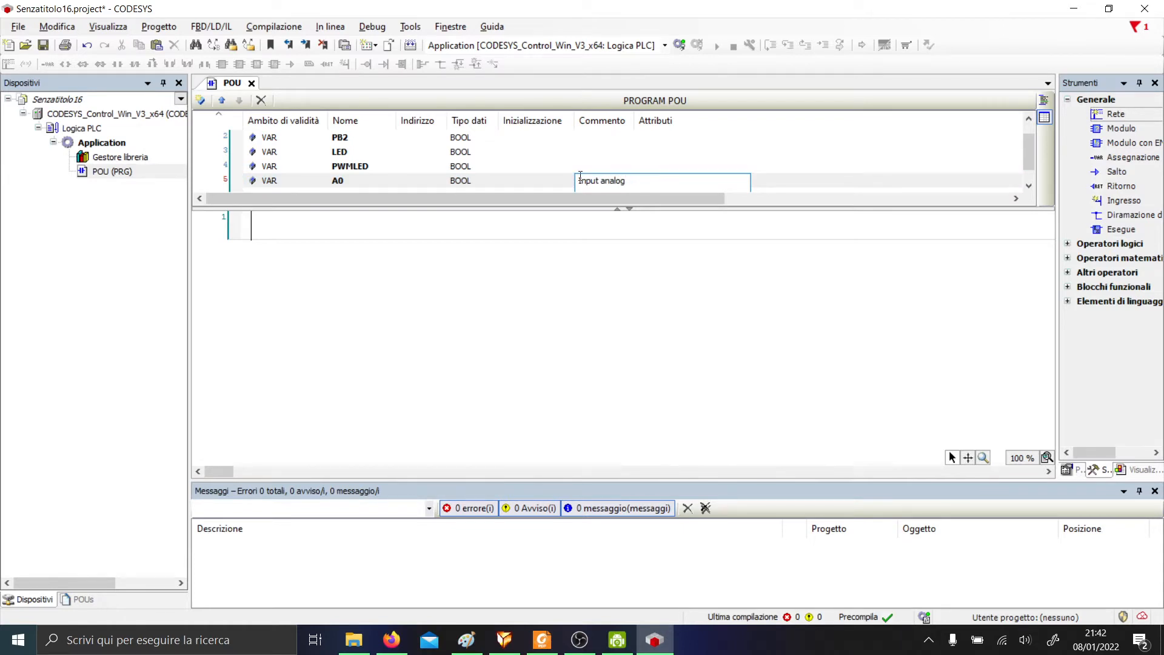
left_click(622, 164)
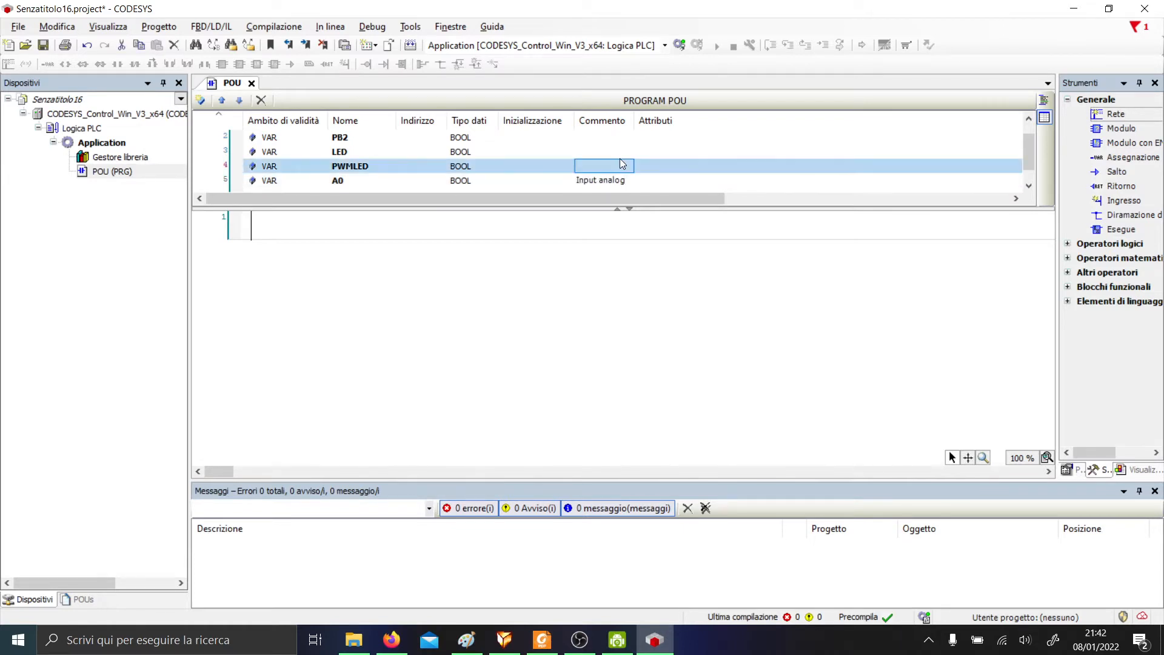
type("Outp")
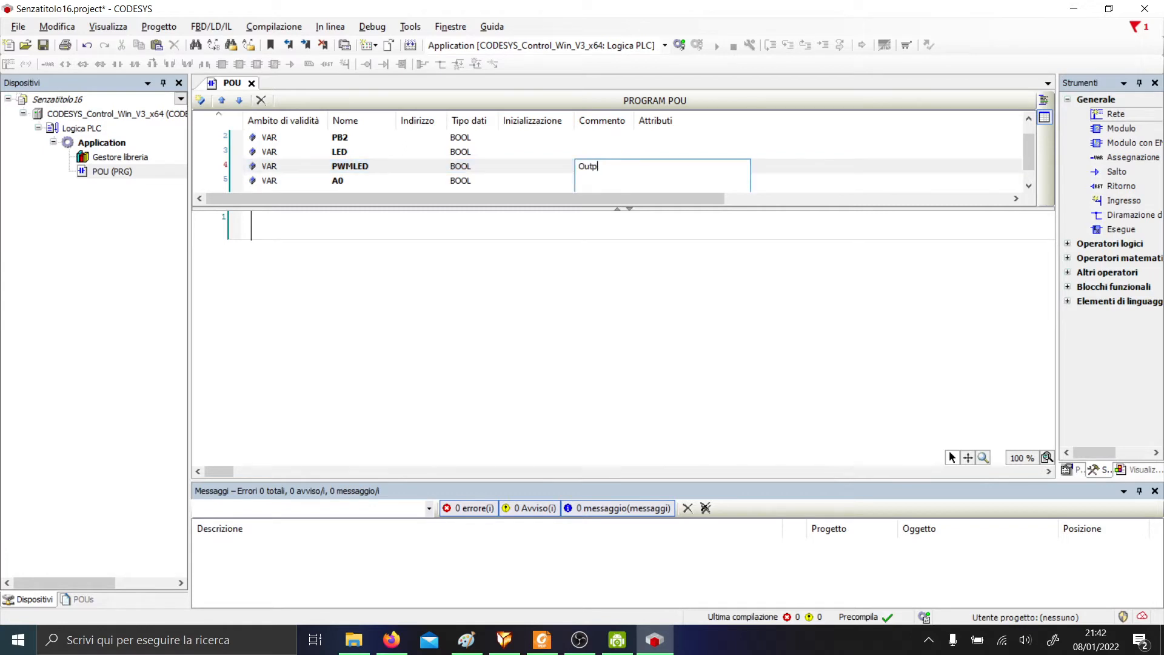
type("ut Analog")
key("Return")
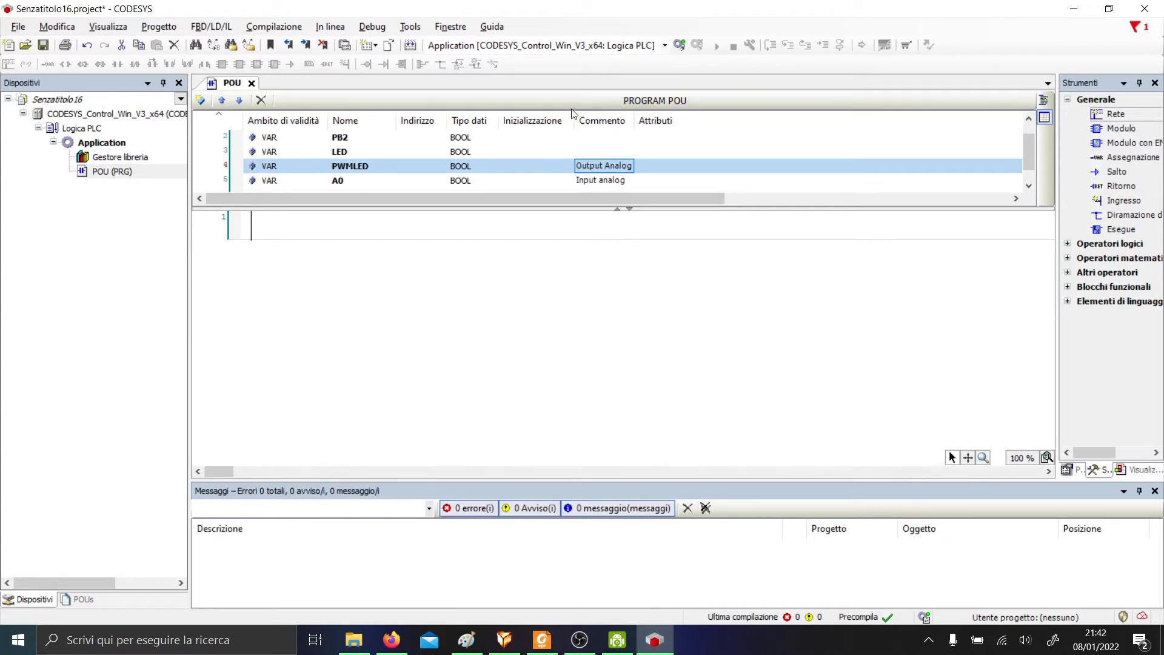
Scroll back to PB1 in the declaration table, then move into the empty ladder network.
scroll(494, 149, "up", 1)
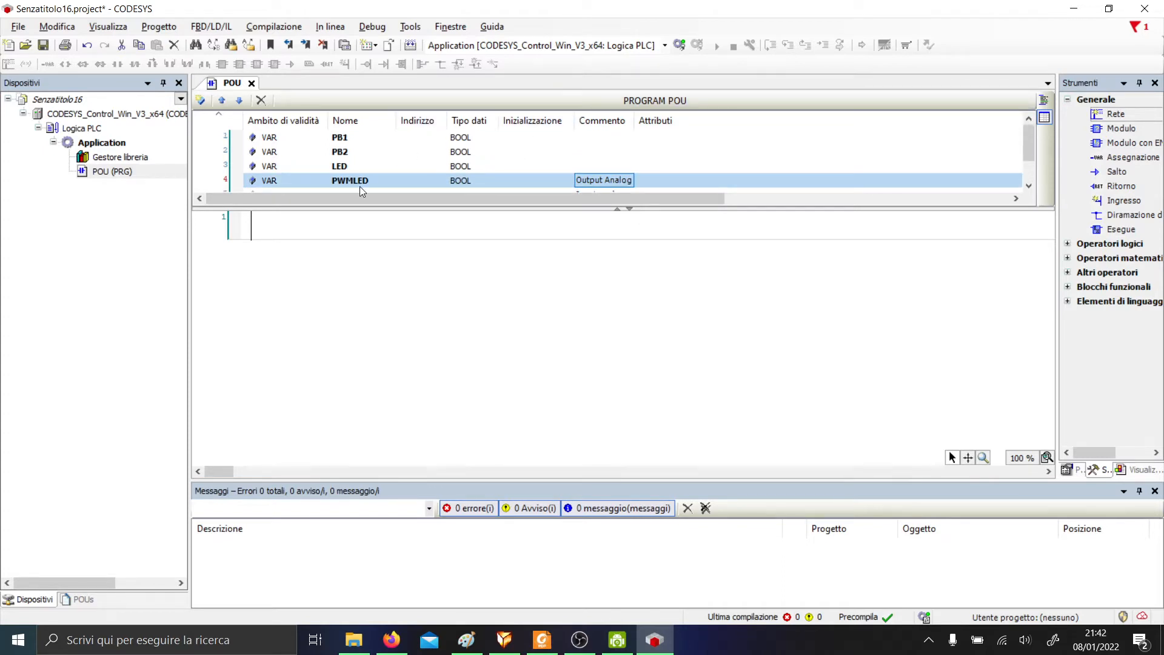
scroll(364, 188, "down", 1)
scroll(369, 194, "up", 1)
left_click(350, 142)
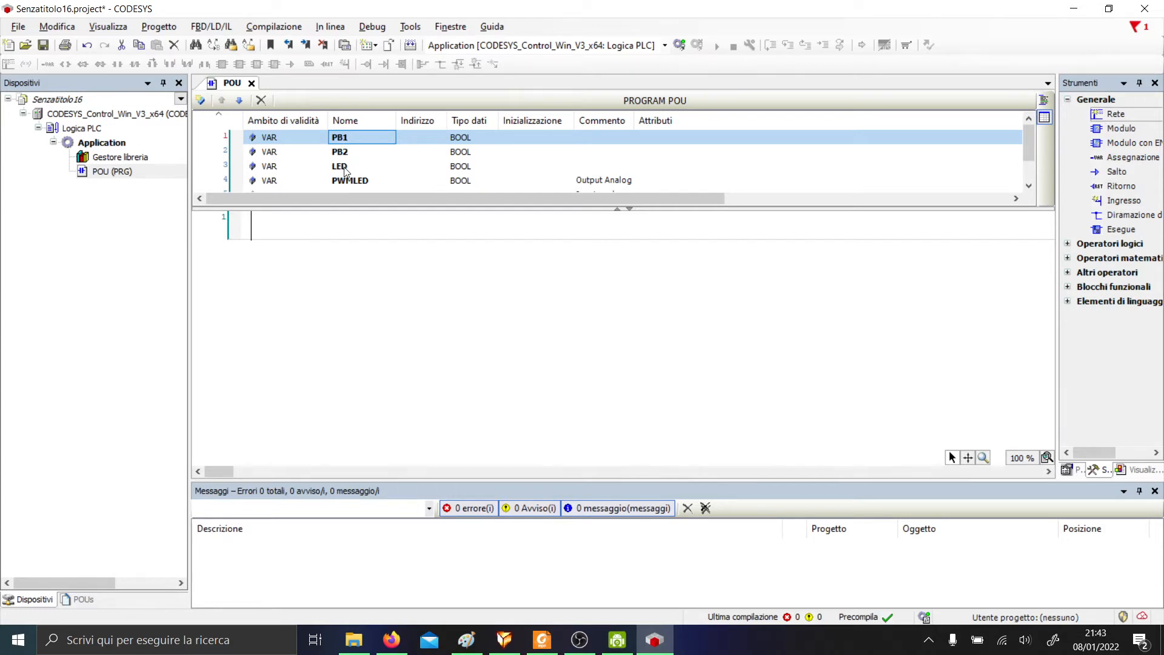
left_click(289, 221)
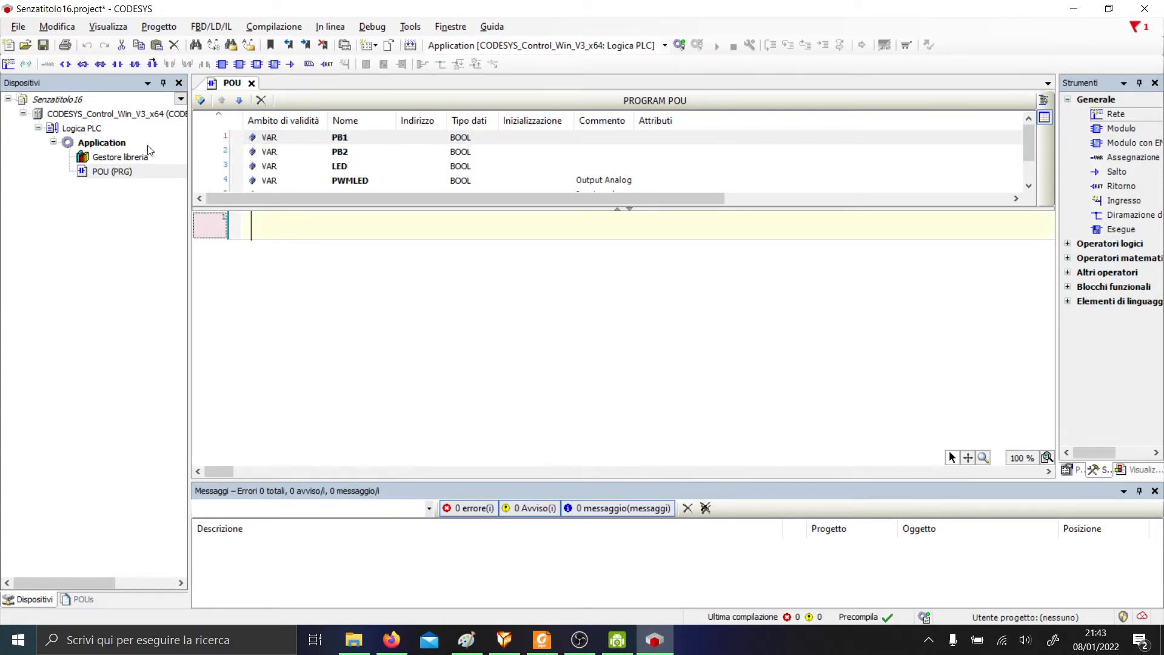
Insert a contact, a negated contact and a coil into ladder network 1.
left_click(119, 68)
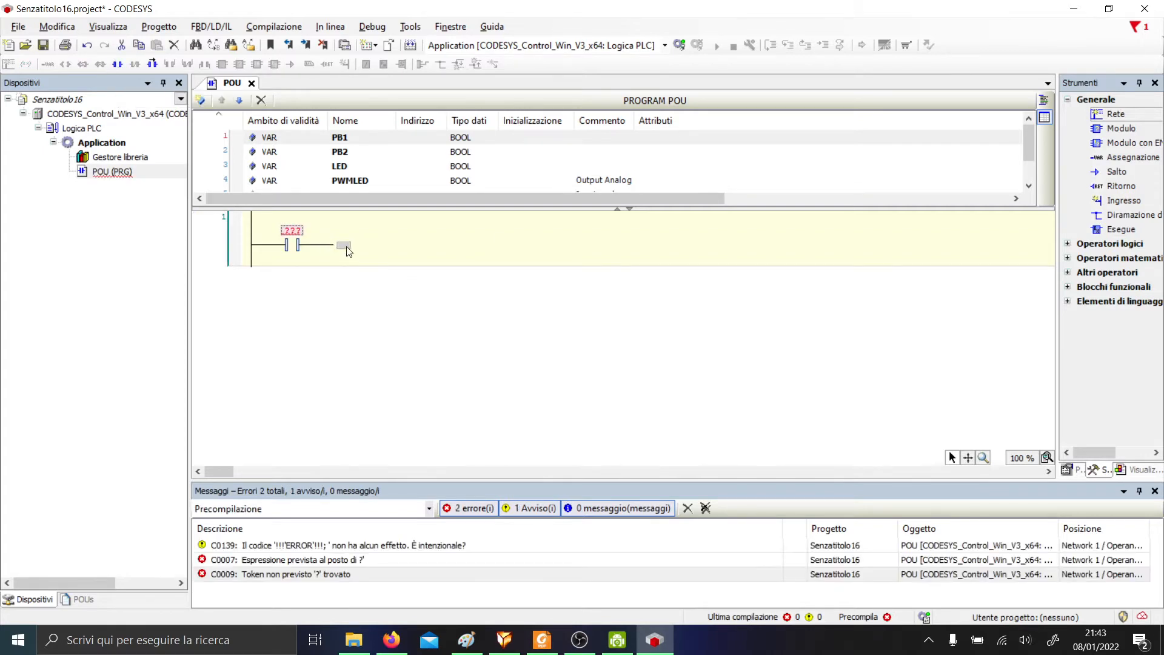
left_click(296, 245)
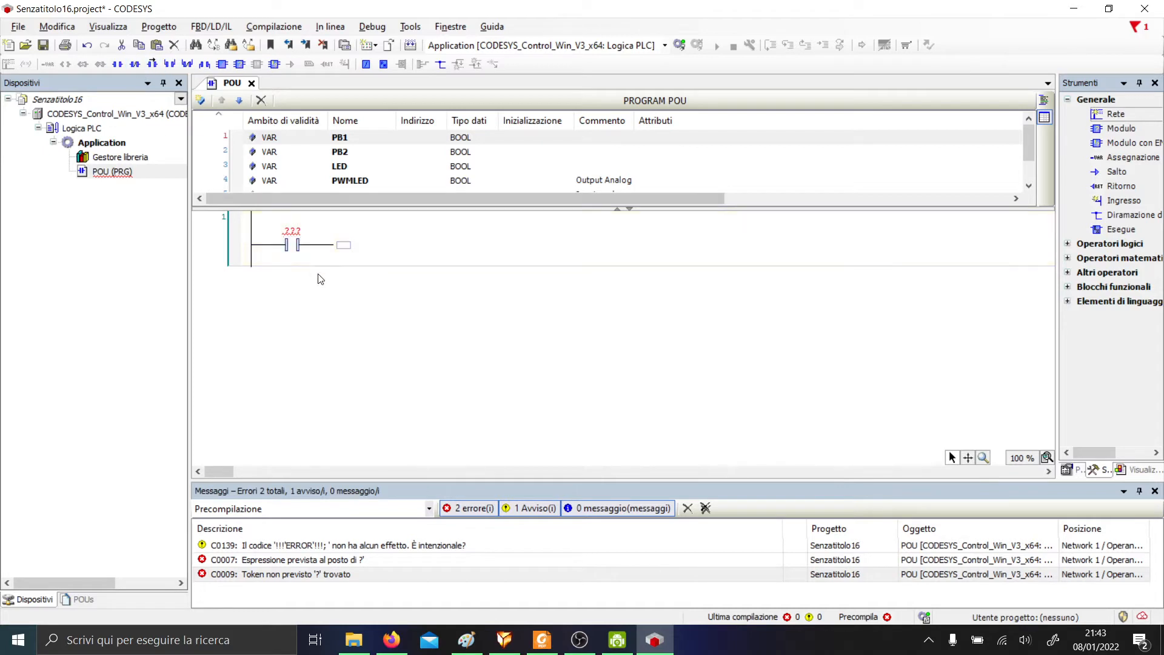
left_click(305, 262)
left_click(343, 245)
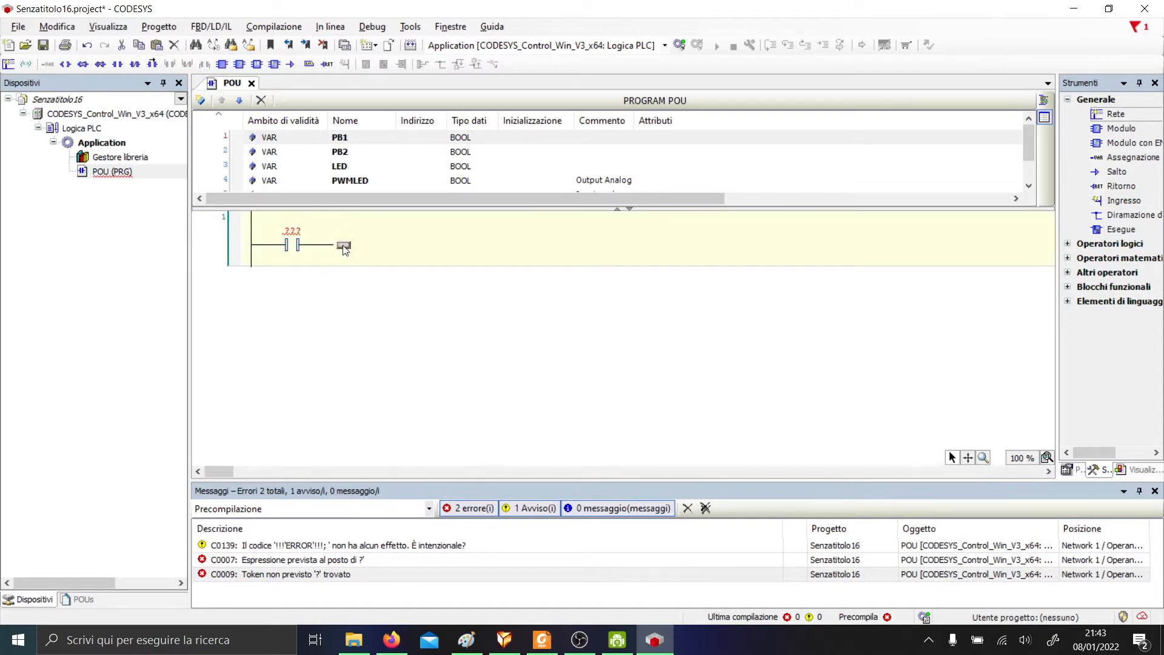
left_click(137, 63)
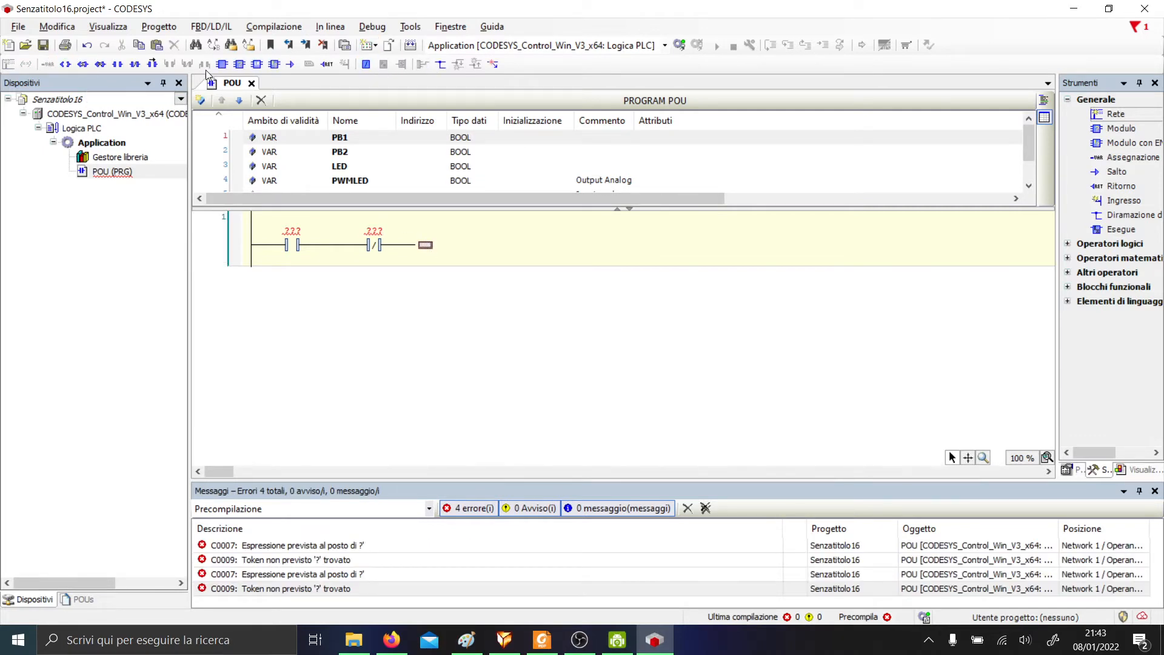
left_click(64, 63)
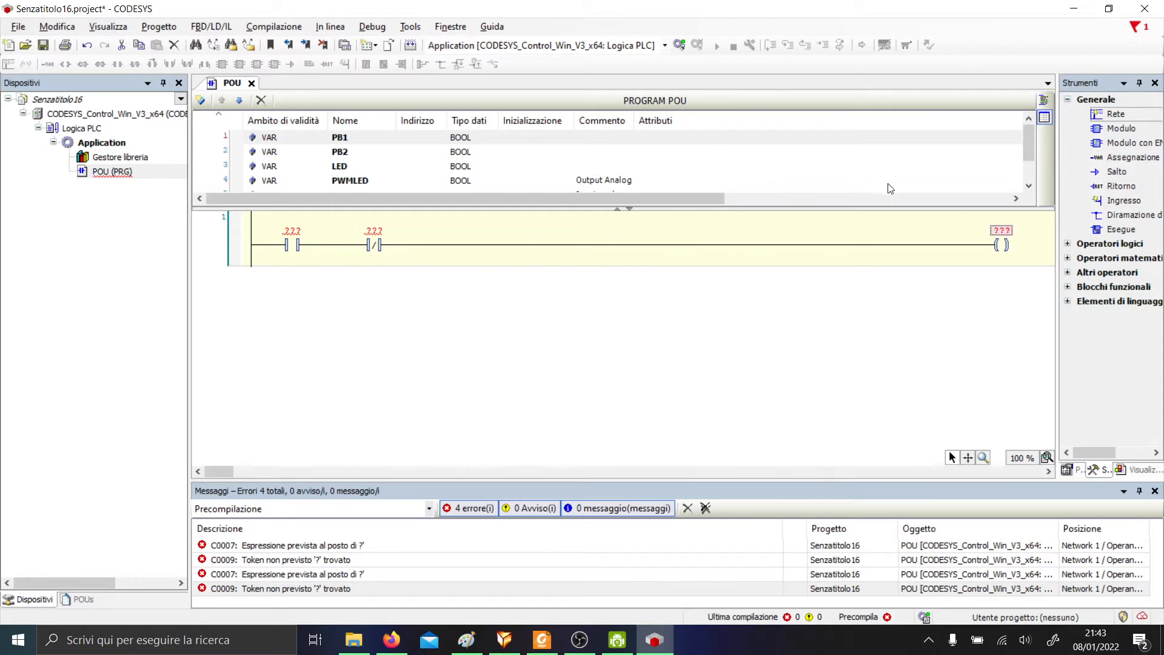
Label the coil LED, the negated contact PB2 and the first contact PB1.
left_click(1002, 231)
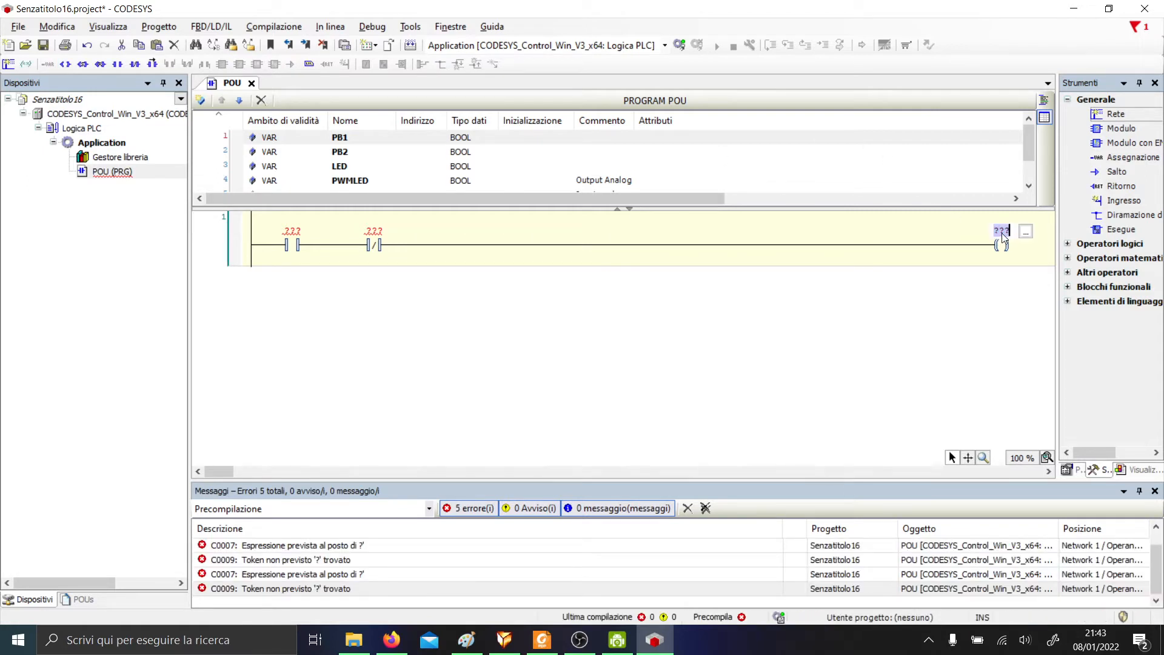
type("LED")
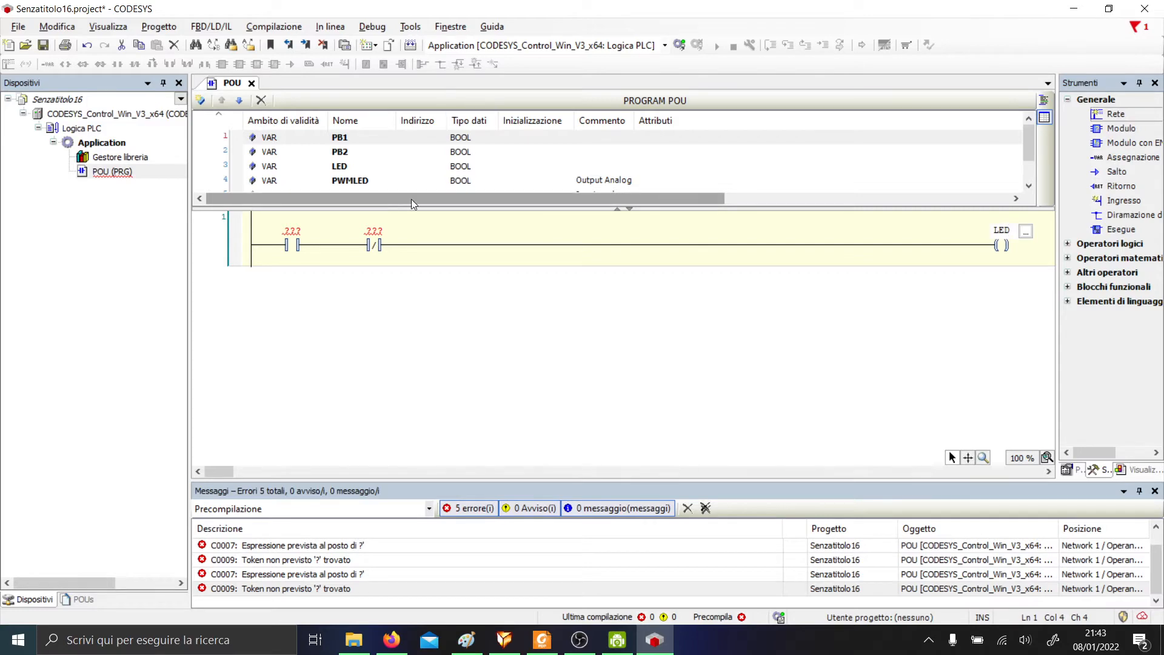
left_click(376, 233)
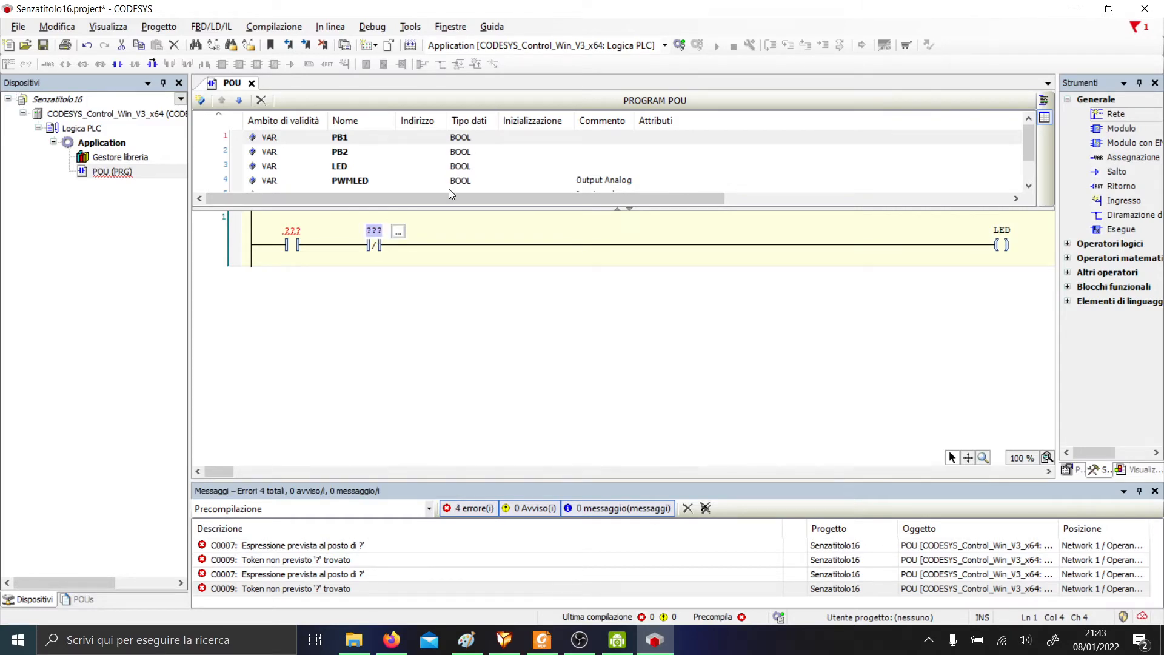
type("PB2")
key("Return")
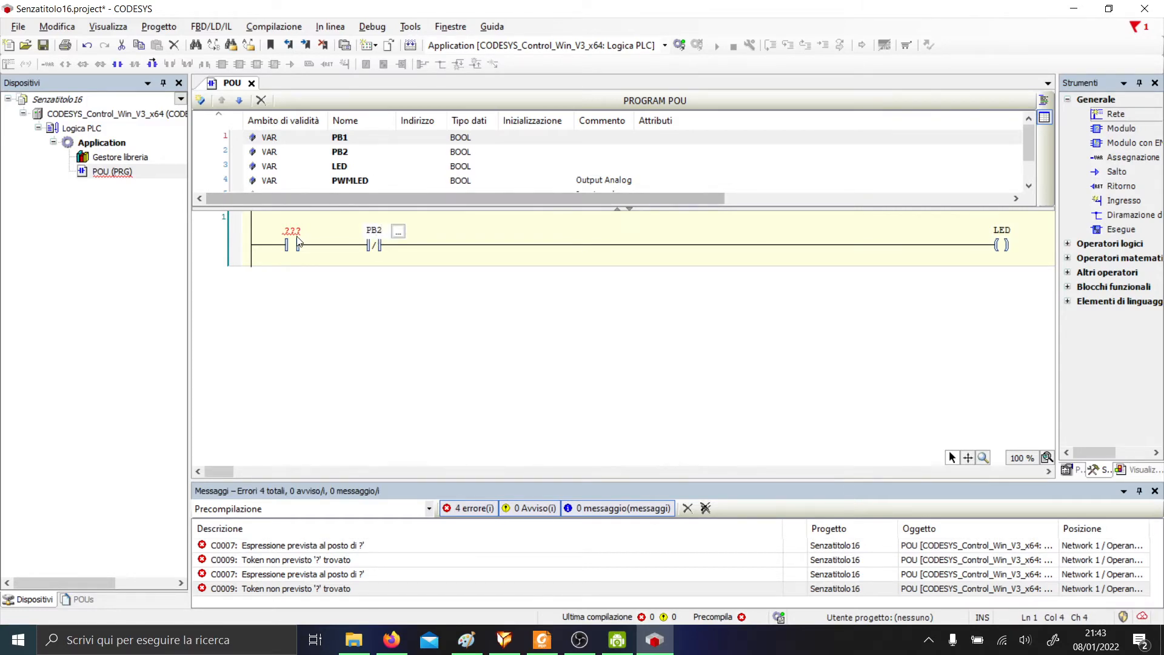
left_click(308, 231)
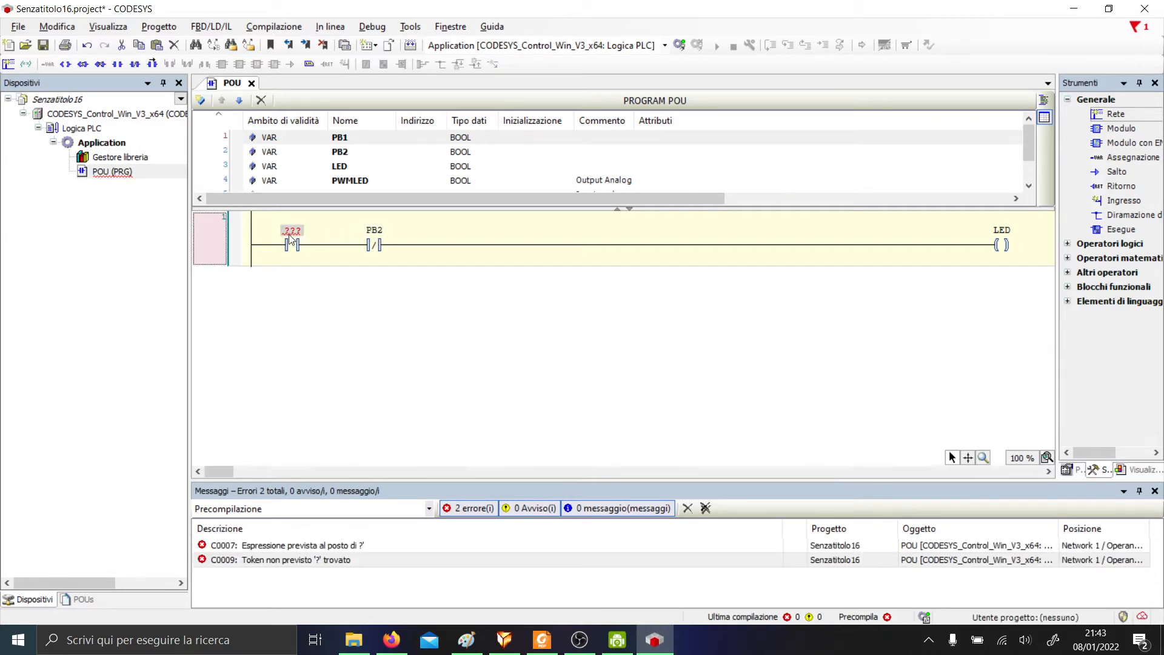
type("PB")
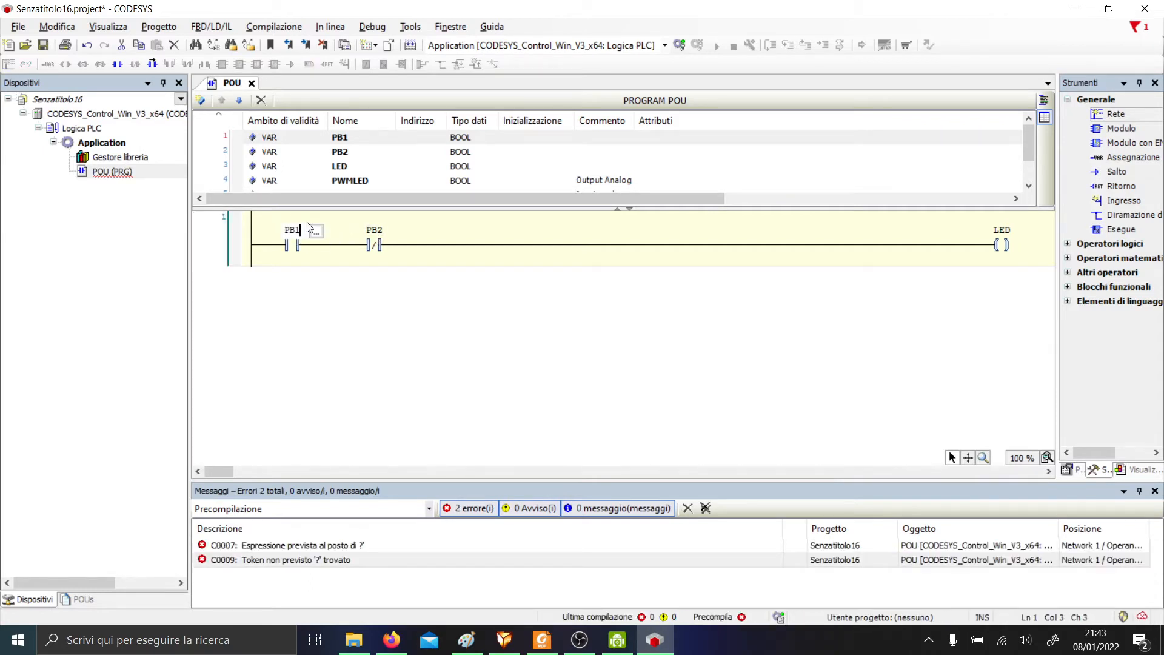
type("1")
key("Return")
left_click(323, 250)
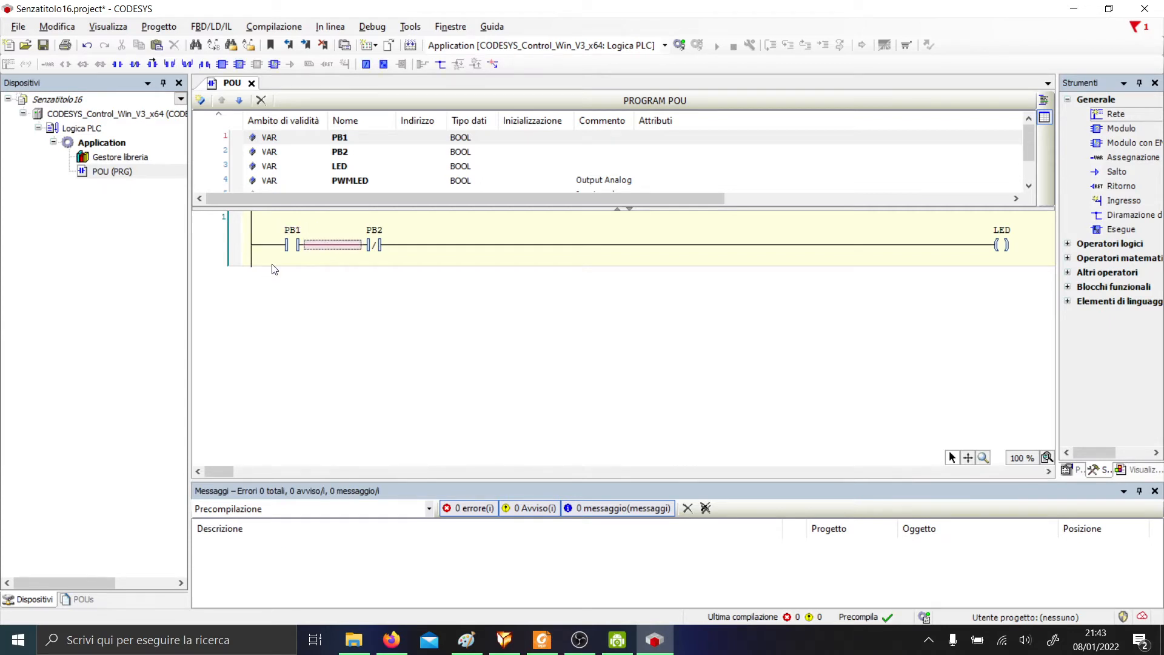
left_click(283, 246)
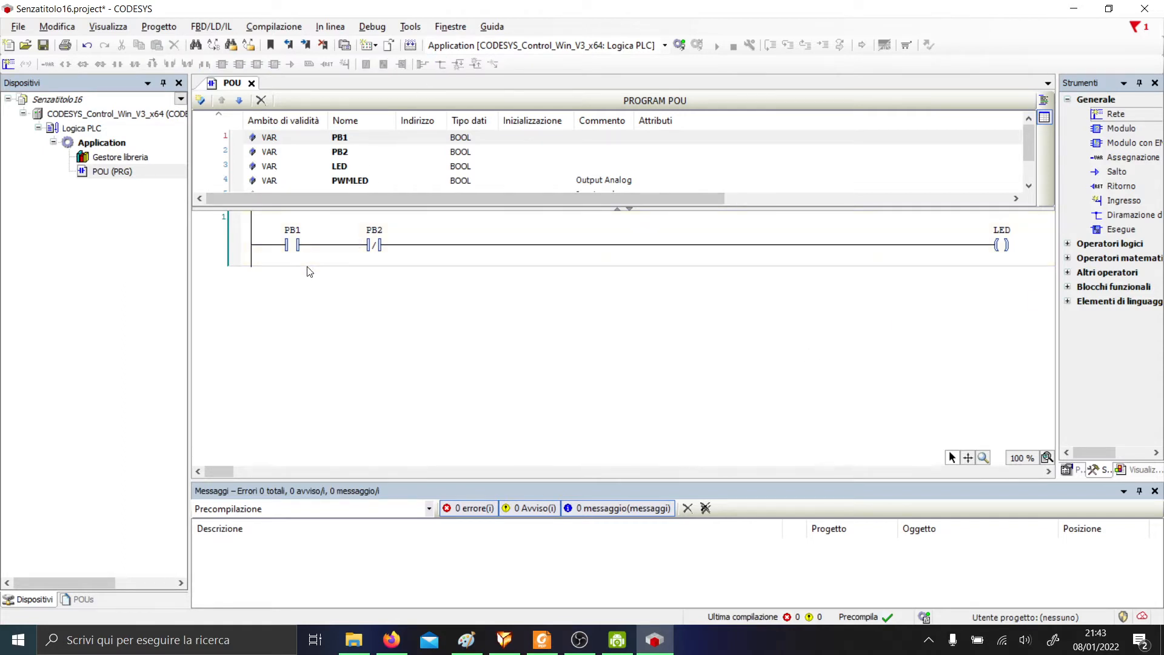
Insert a parallel contact below PB1 and name it LED to latch the coil.
right_click(325, 244)
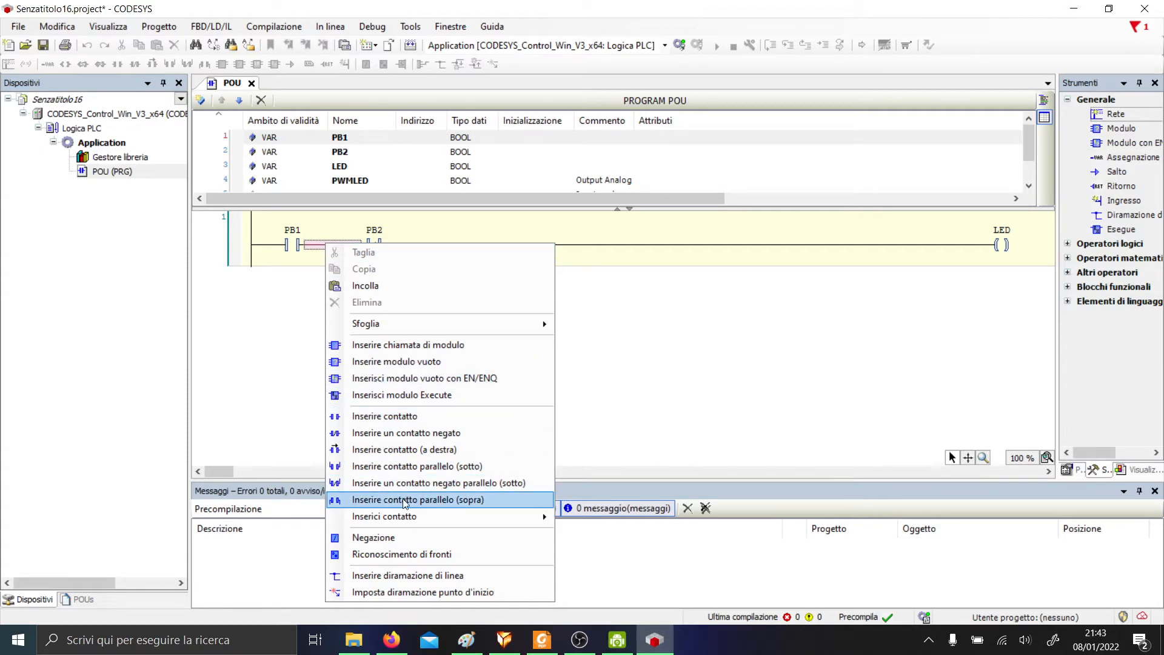
left_click(283, 251)
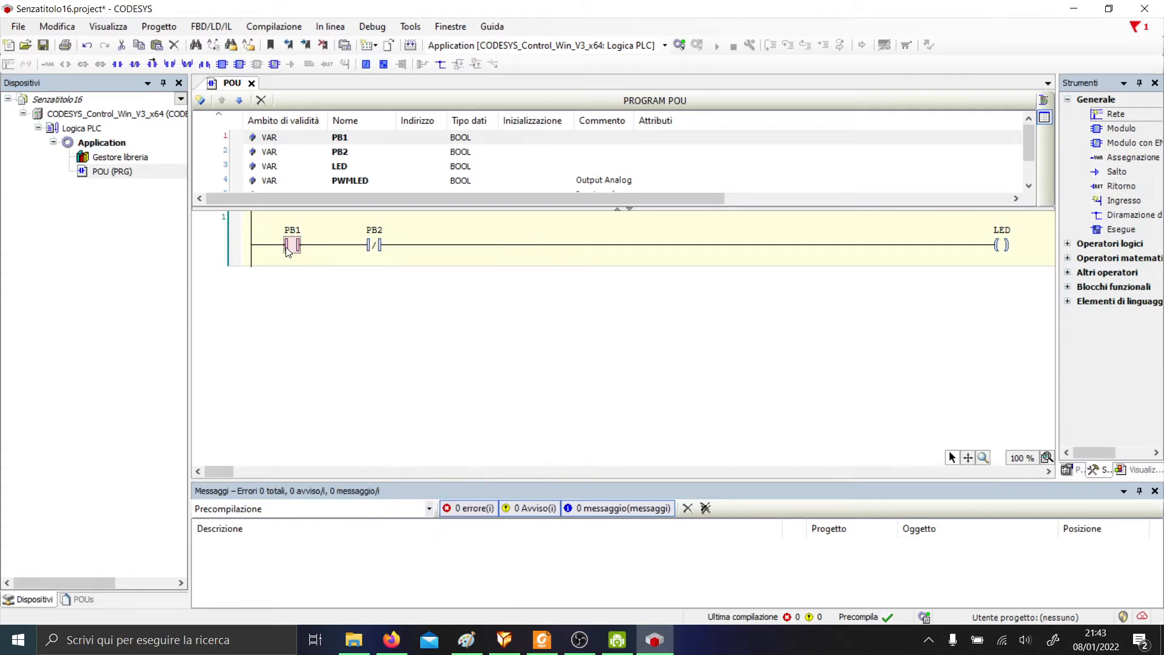
right_click(287, 250)
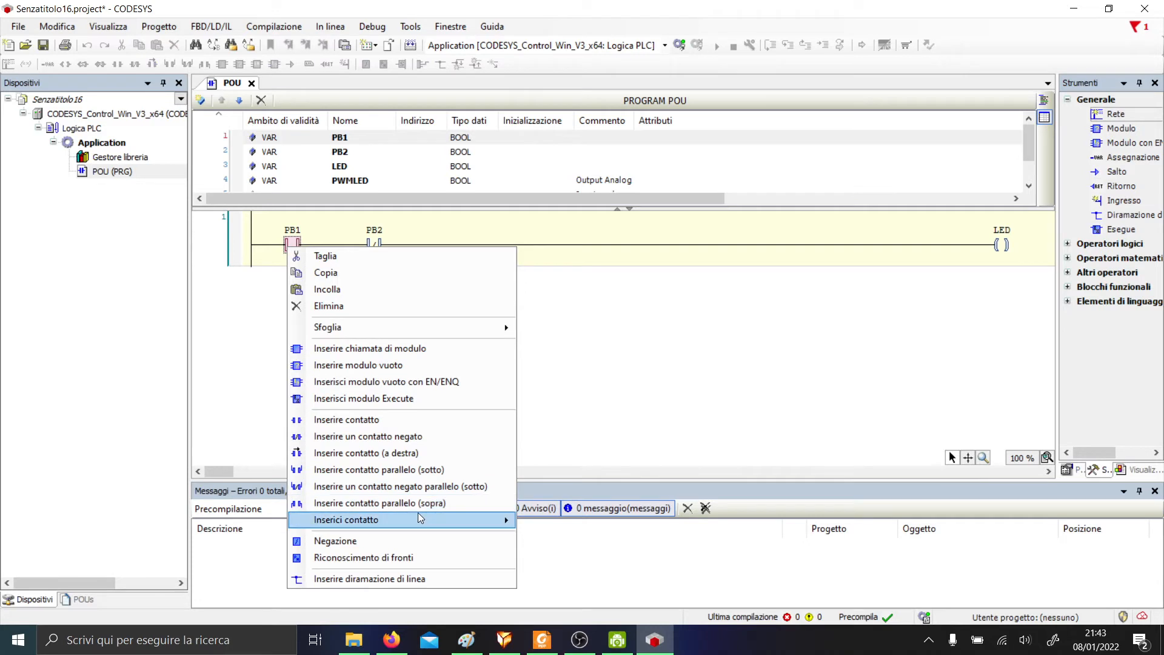
left_click(417, 470)
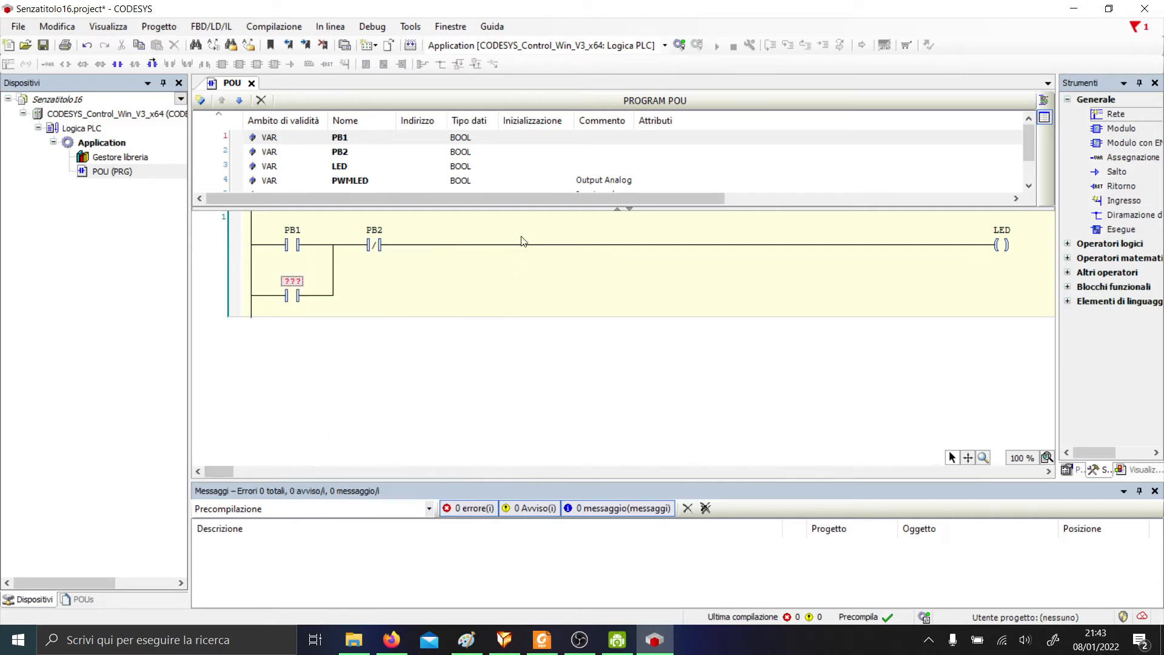
left_click(307, 277)
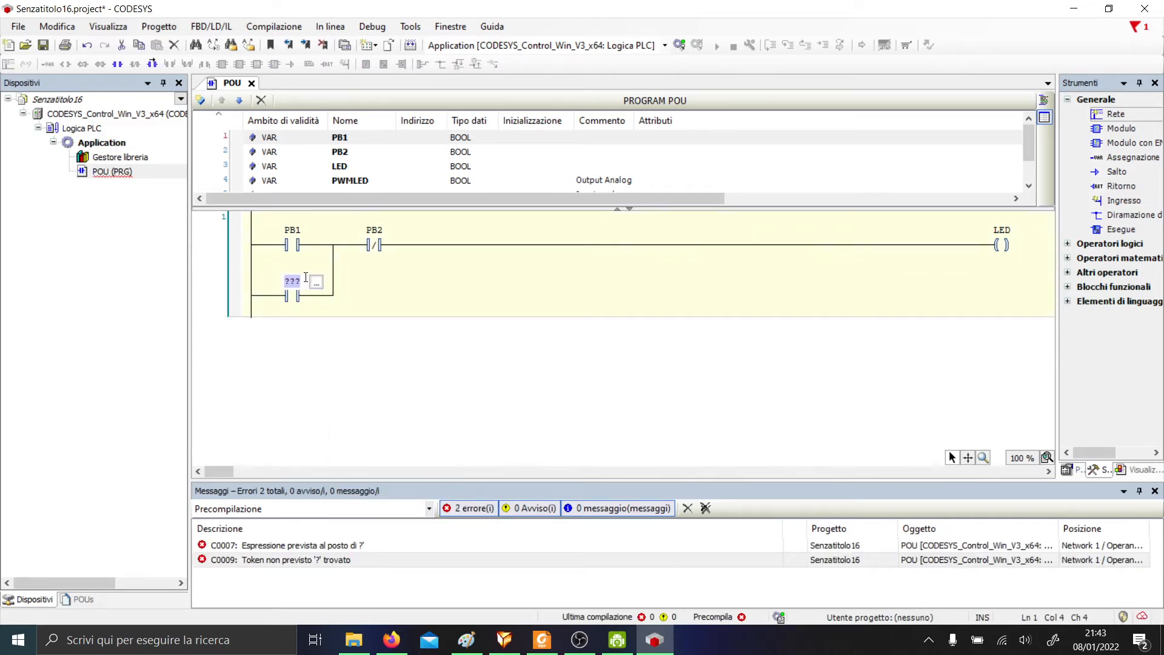
type("I")
type("ED")
key("Return")
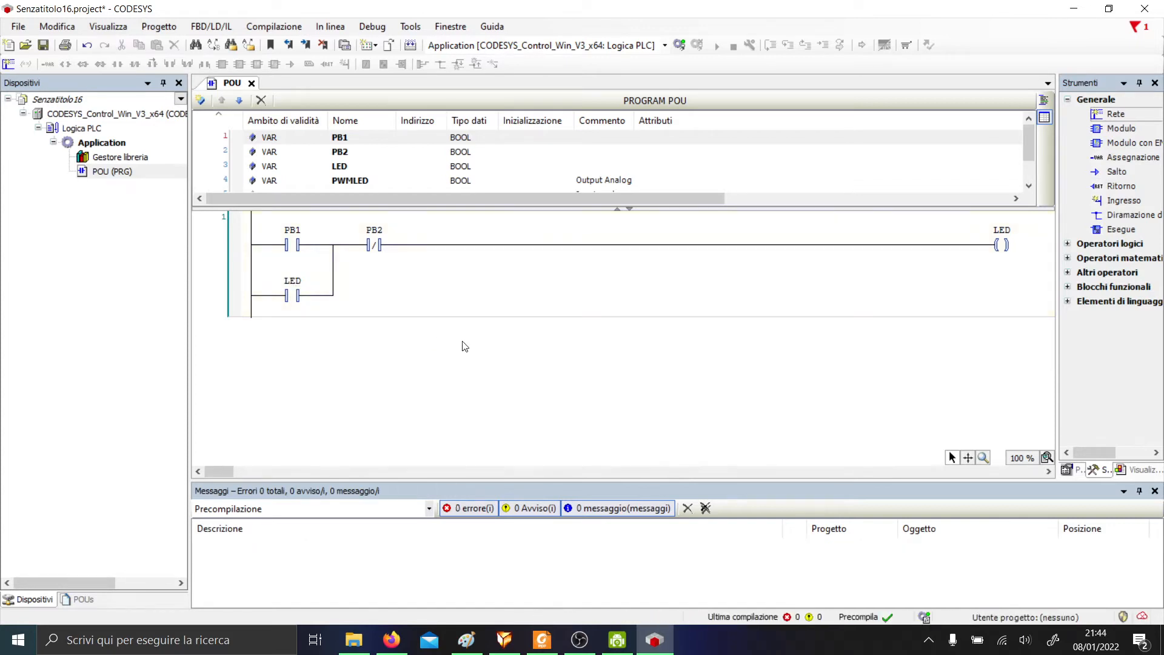
Enable In linea > Simulazione and log in, accepting the download until a compile error appears.
scroll(379, 163, "down", 1)
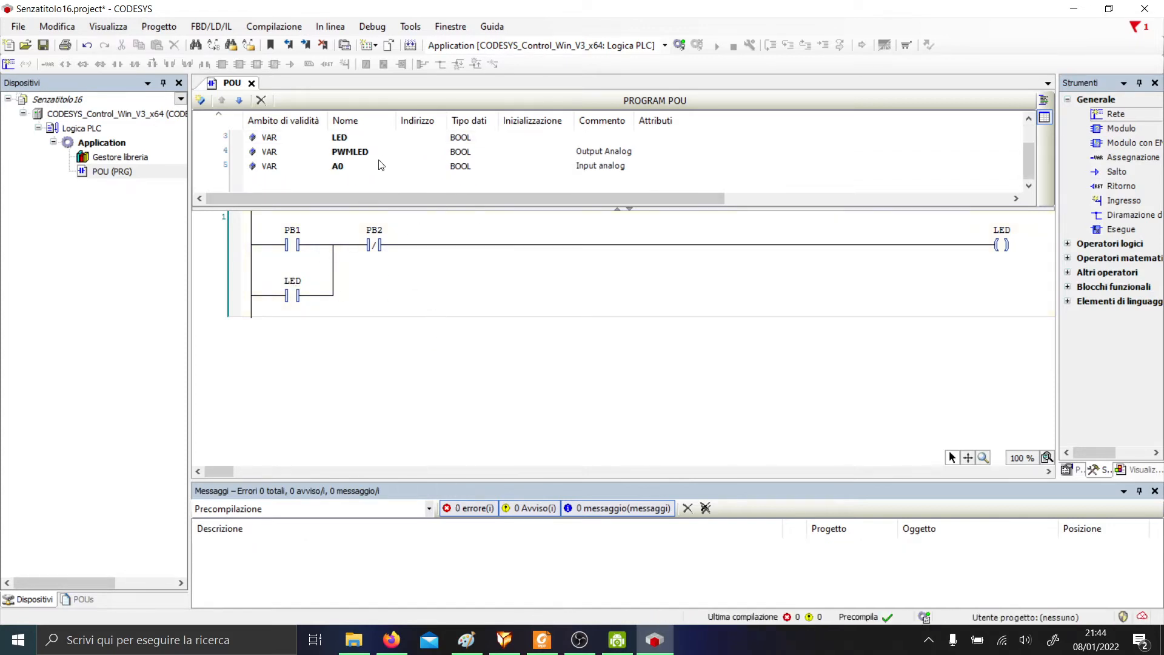
scroll(376, 157, "up", 1)
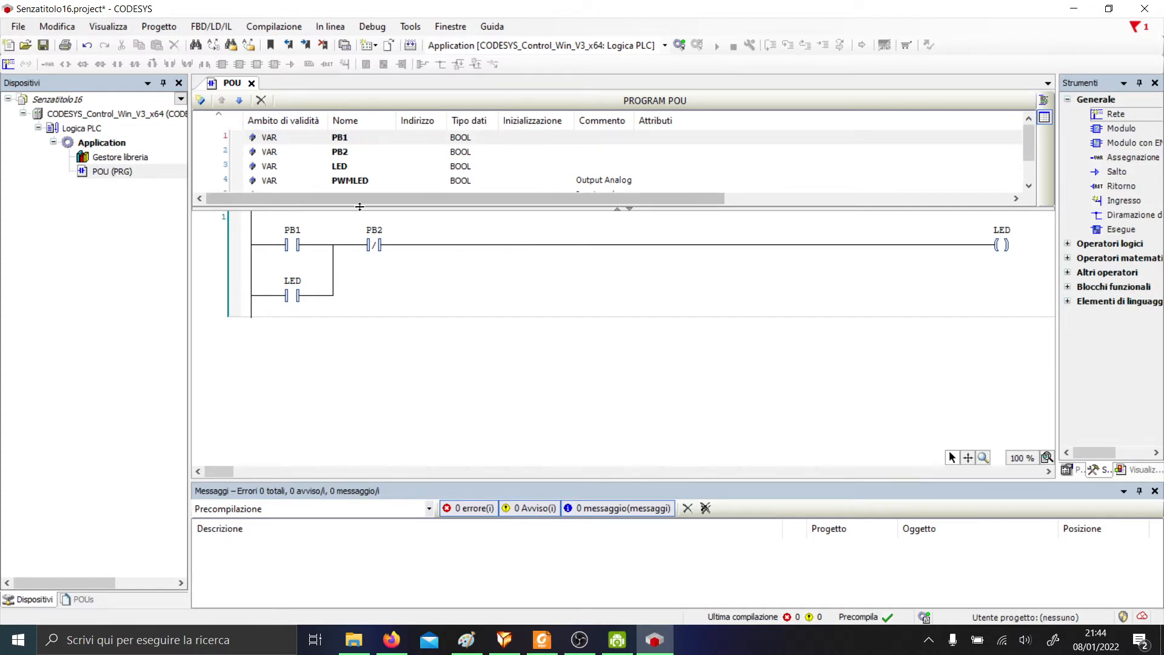
scroll(343, 167, "down", 1)
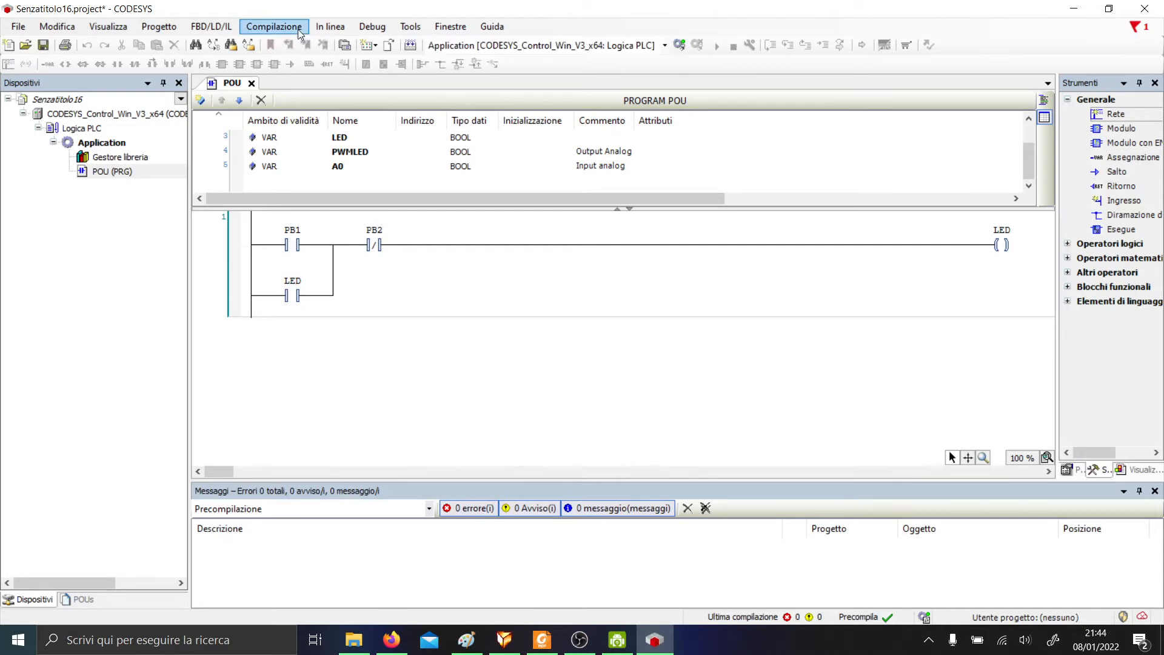
left_click(322, 28)
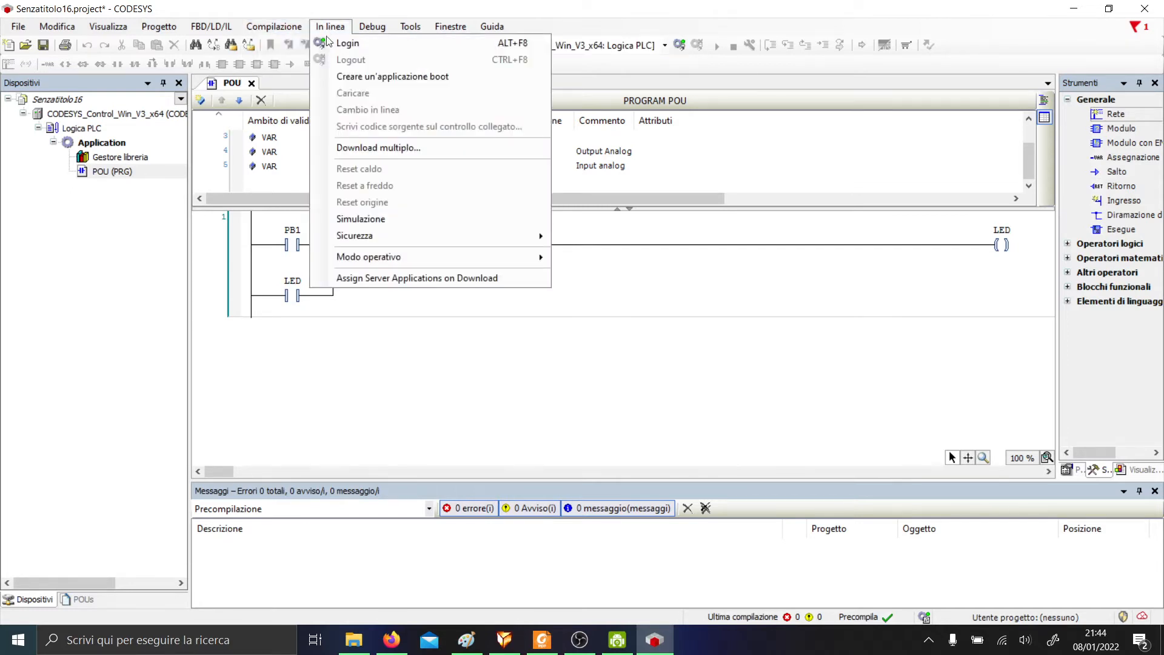
left_click(361, 219)
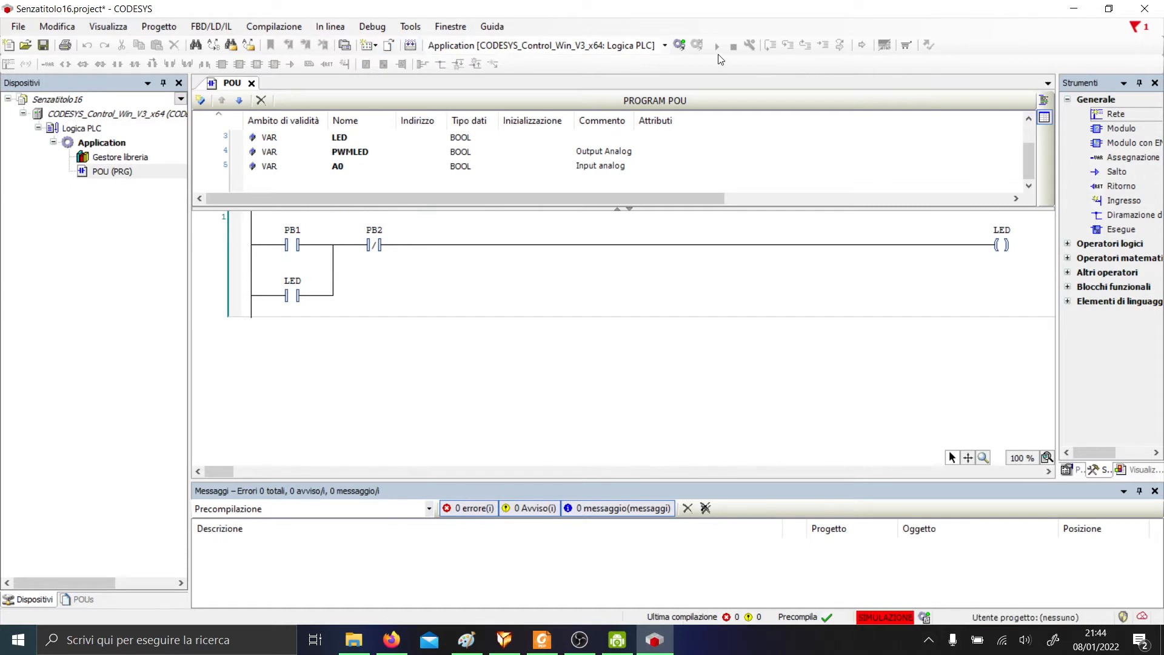
left_click(679, 45)
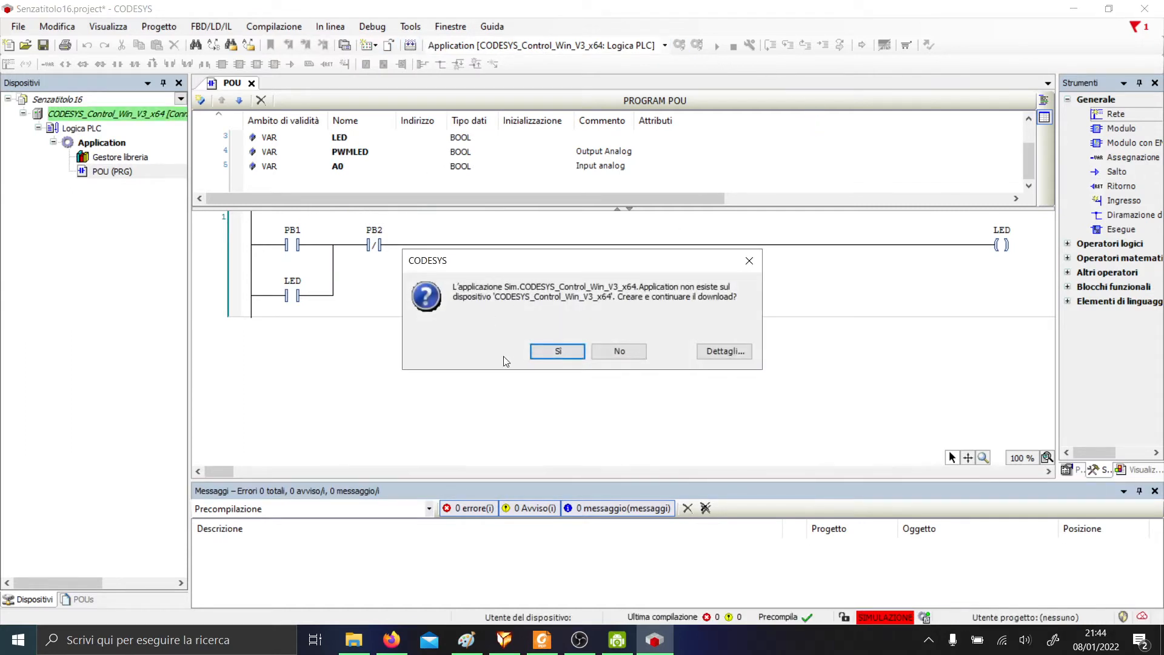
key("Return")
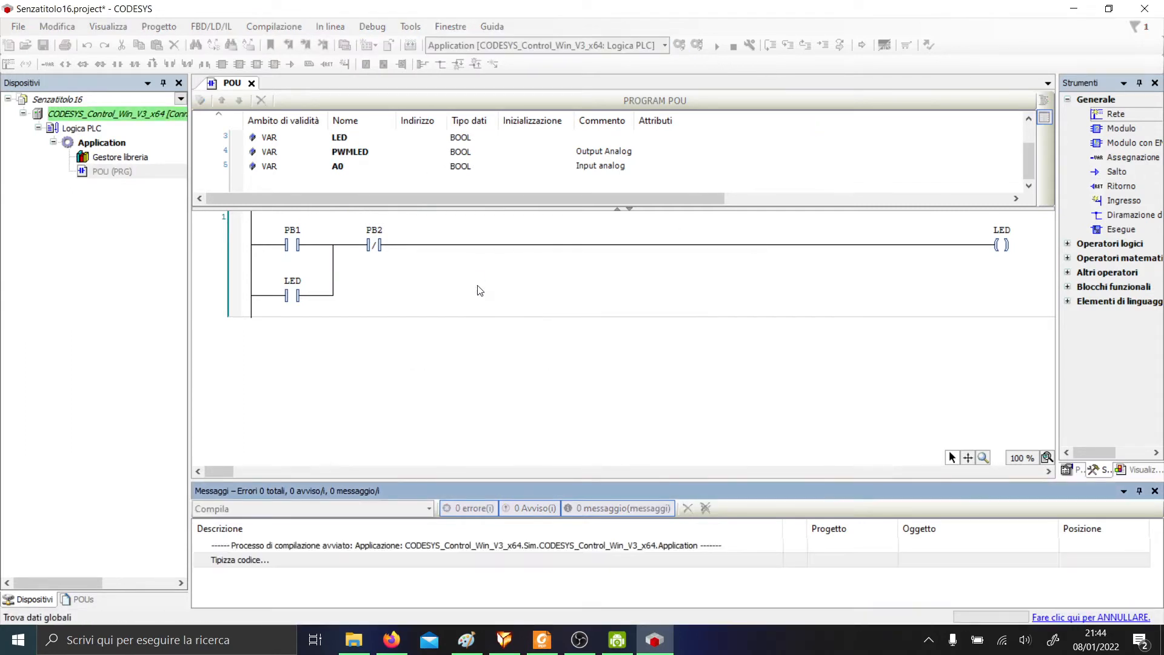
left_click(677, 376)
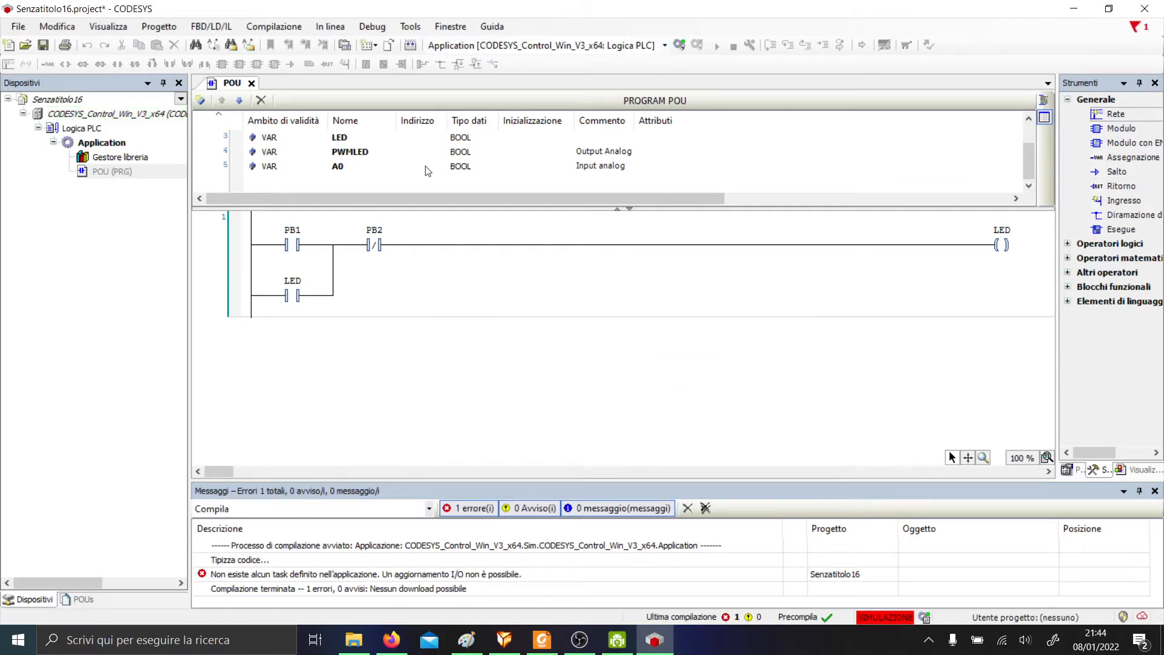
Retry the login and download, which fails again with a code generation error.
scroll(604, 176, "up", 2)
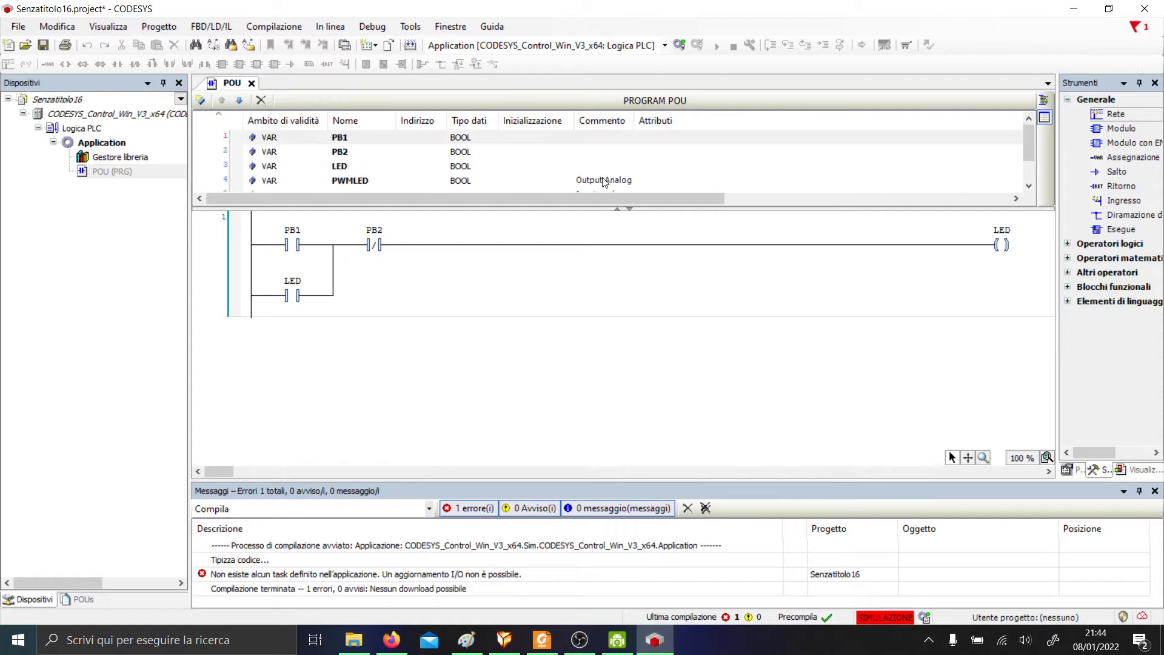
left_click(679, 45)
left_click(558, 351)
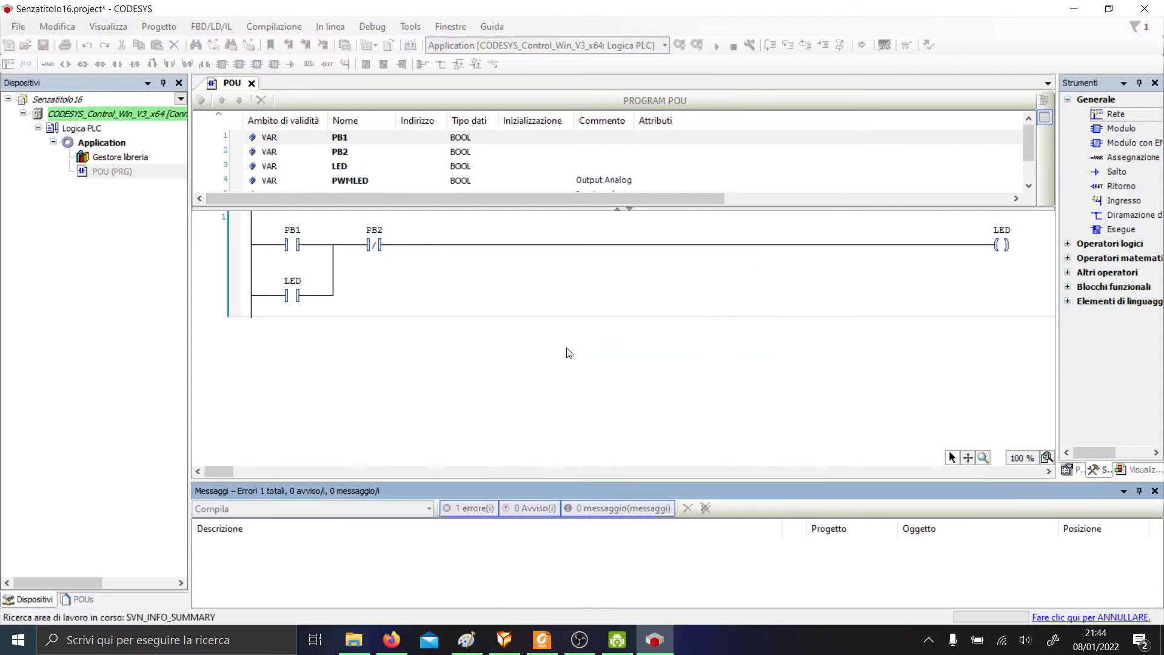
left_click(693, 373)
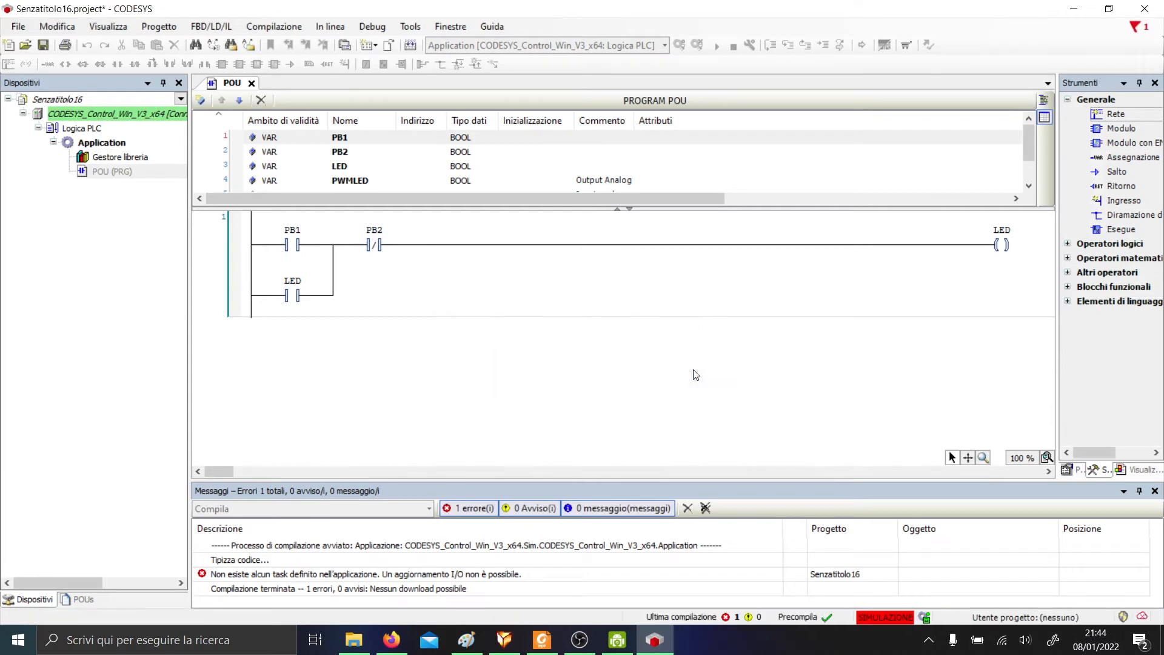
Add a Configurazione di attività (task configuration) under Application.
right_click(94, 172)
right_click(92, 144)
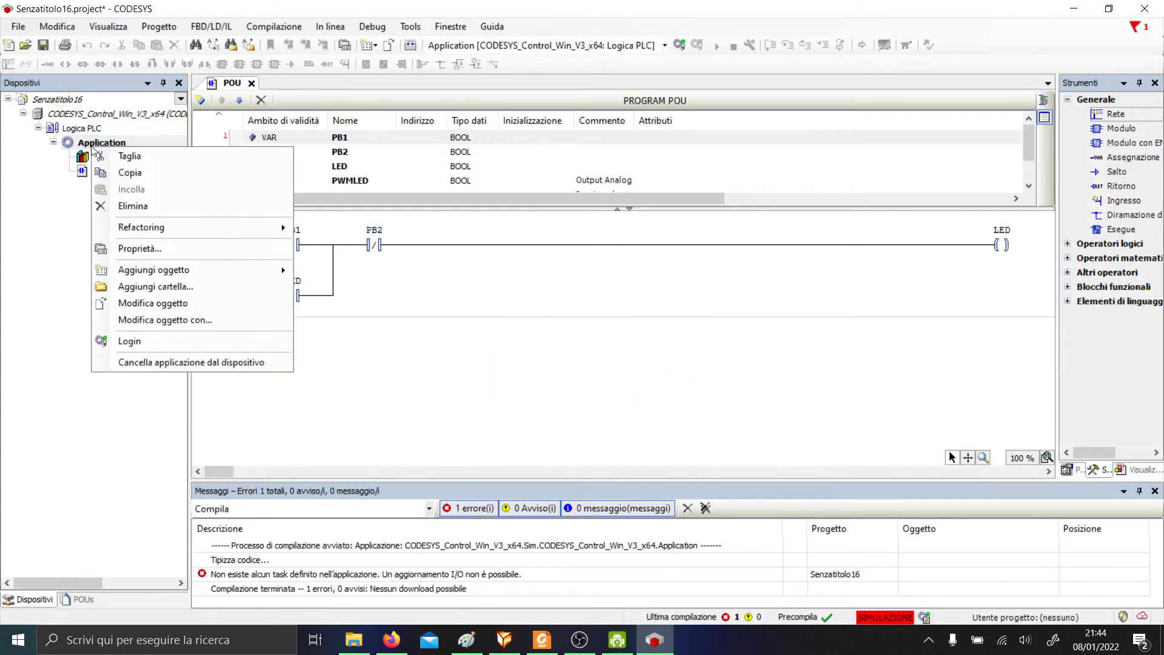
mouse_move(197, 268)
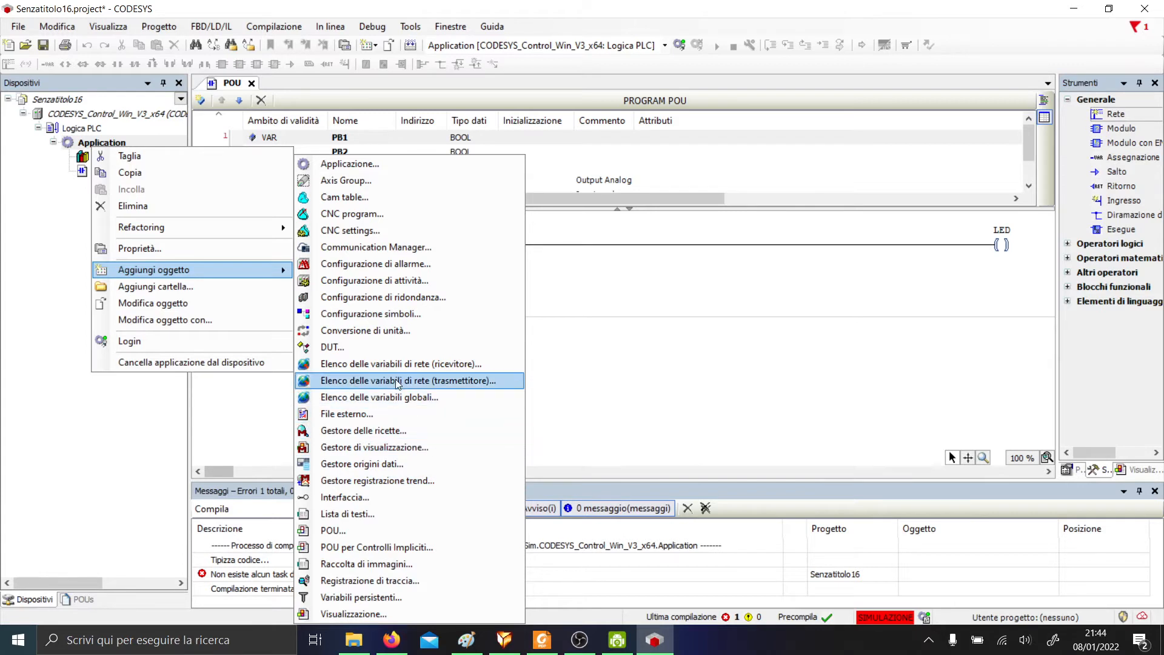
left_click(408, 283)
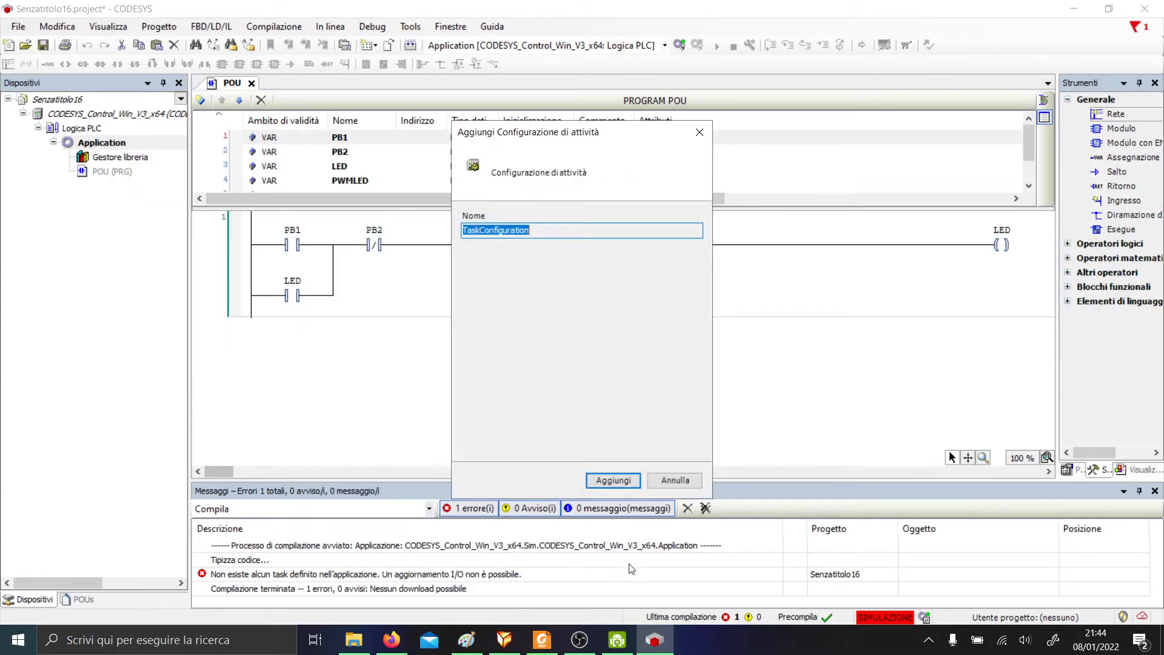
left_click(613, 481)
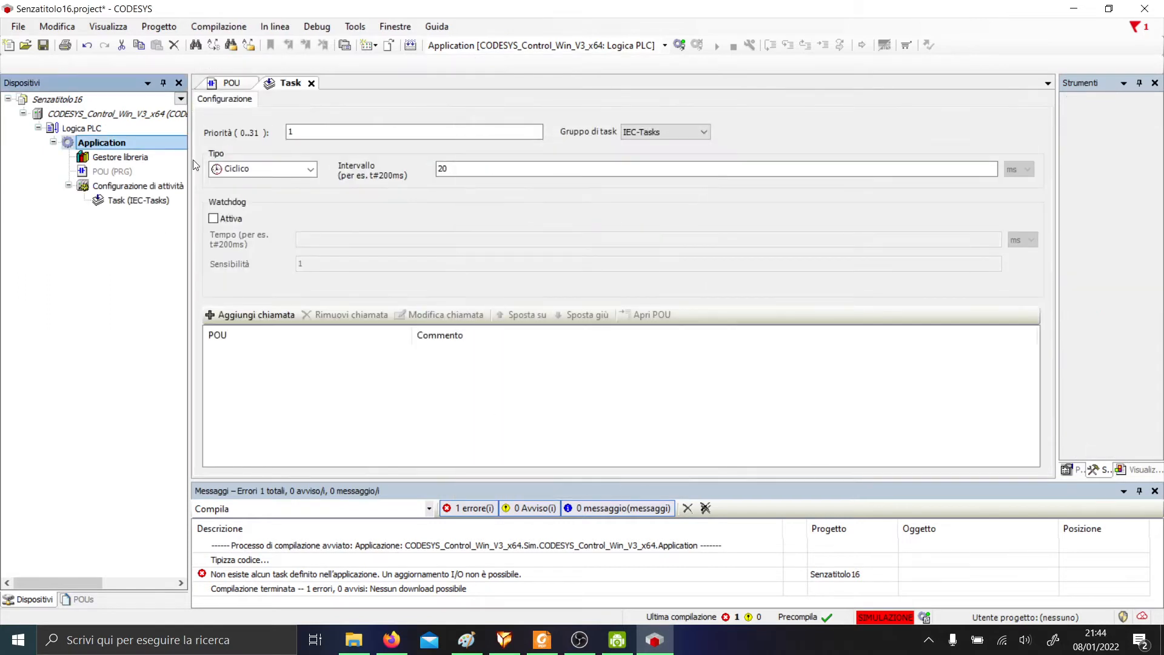
Make the cyclic Task call the POU program, then reopen the POU ladder editor.
double_click(138, 200)
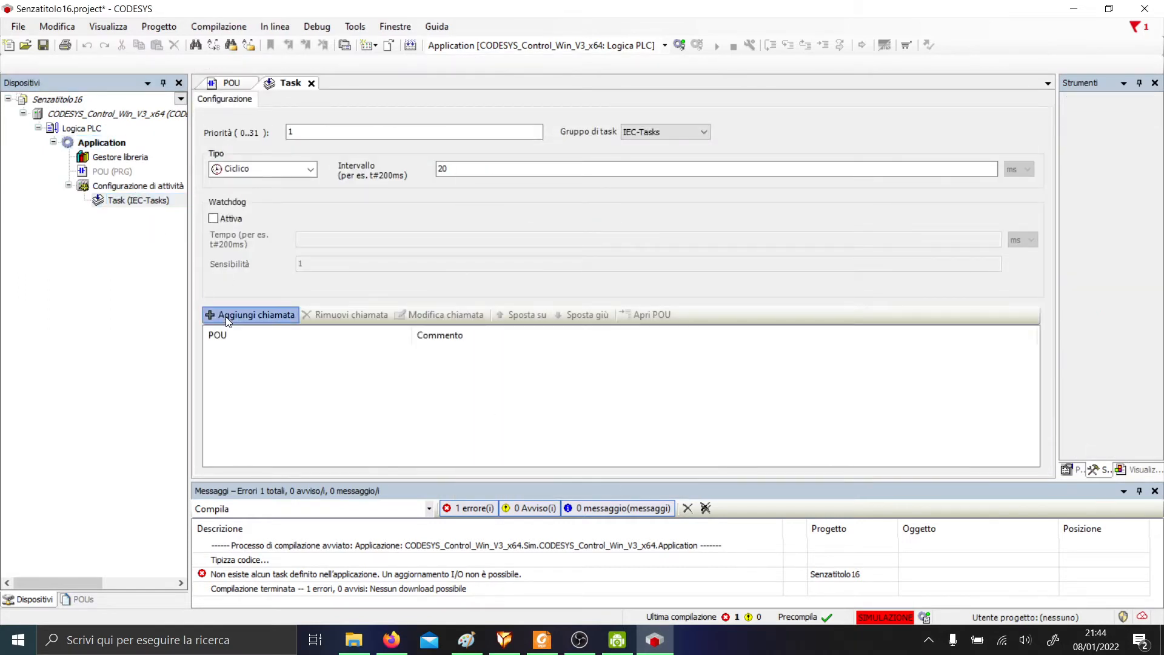
left_click(228, 320)
left_click(451, 128)
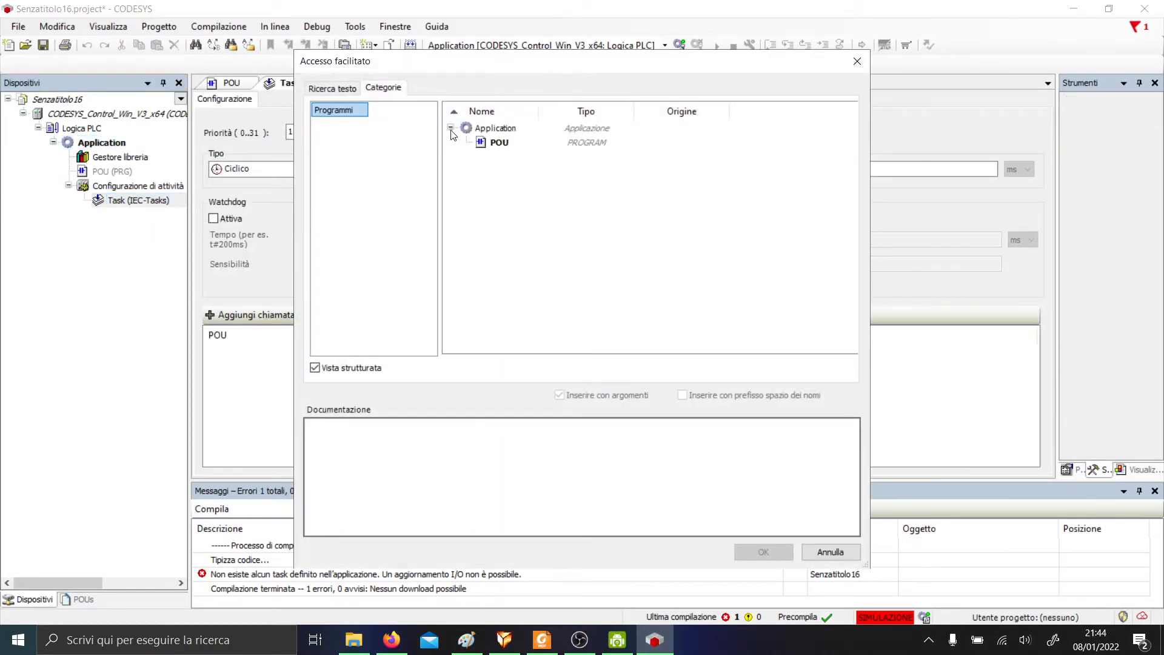
left_click(499, 142)
left_click(764, 552)
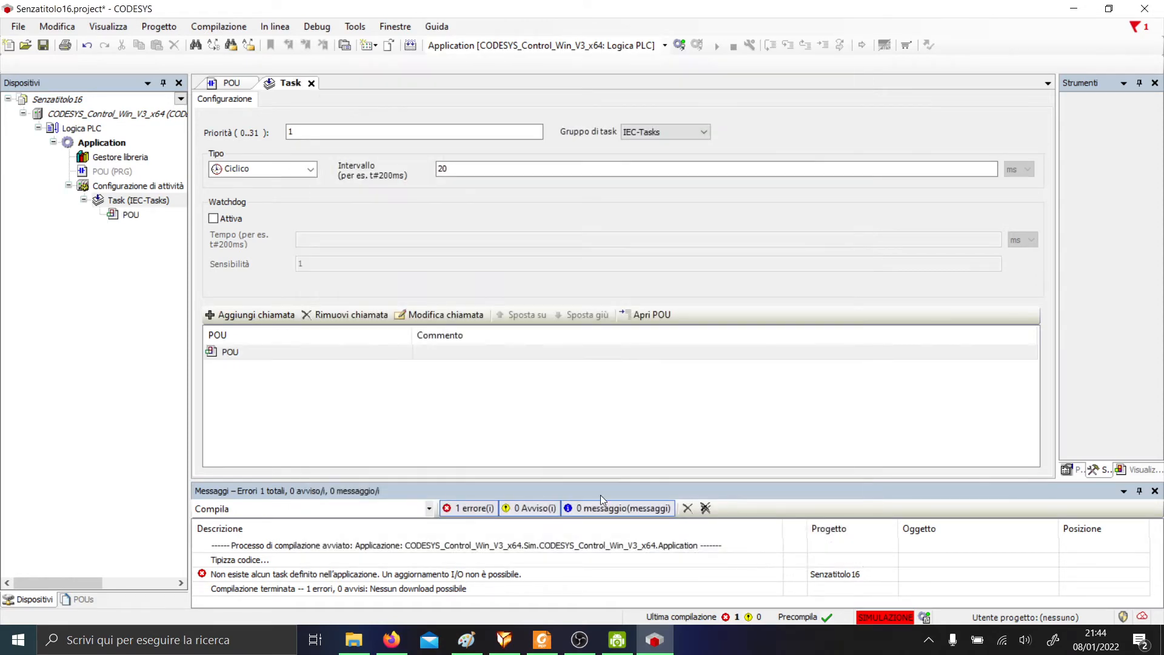
left_click(308, 170)
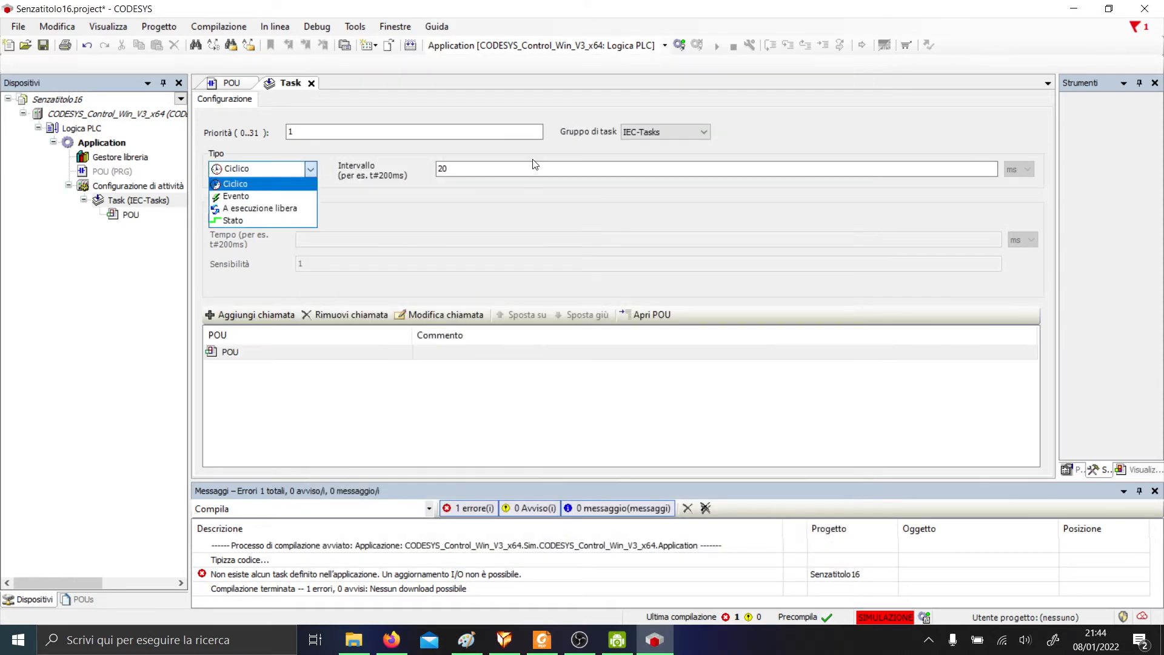
left_click(528, 174)
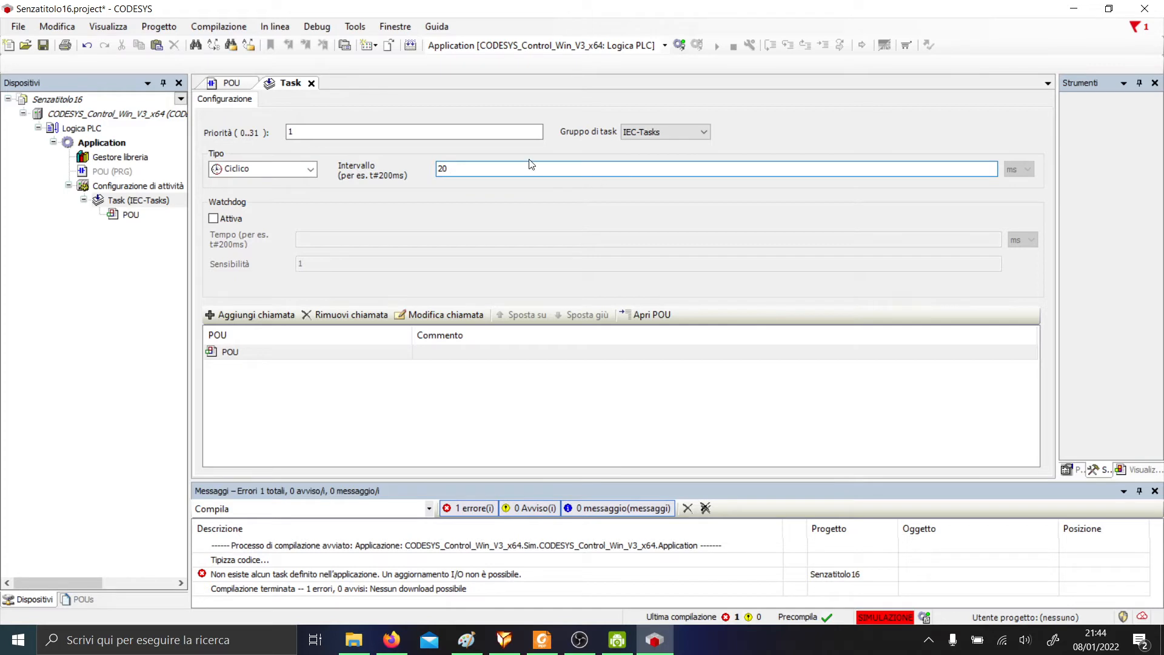
left_click(503, 398)
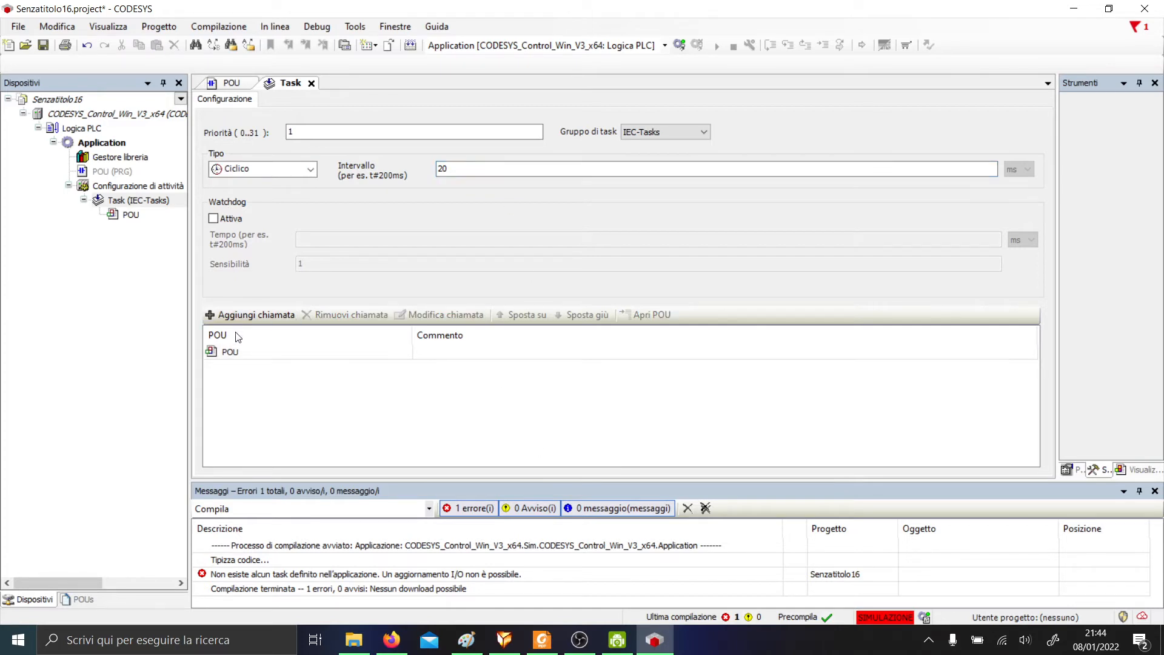
double_click(112, 171)
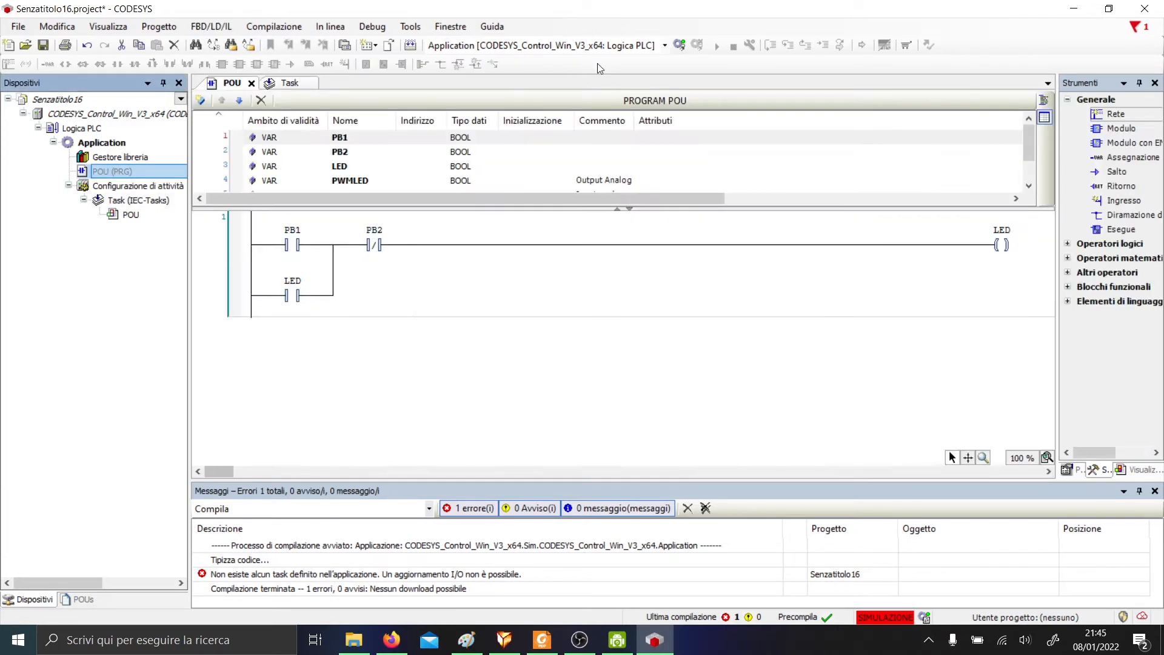
Log in to the simulated controller, download the application and start it running.
left_click(679, 45)
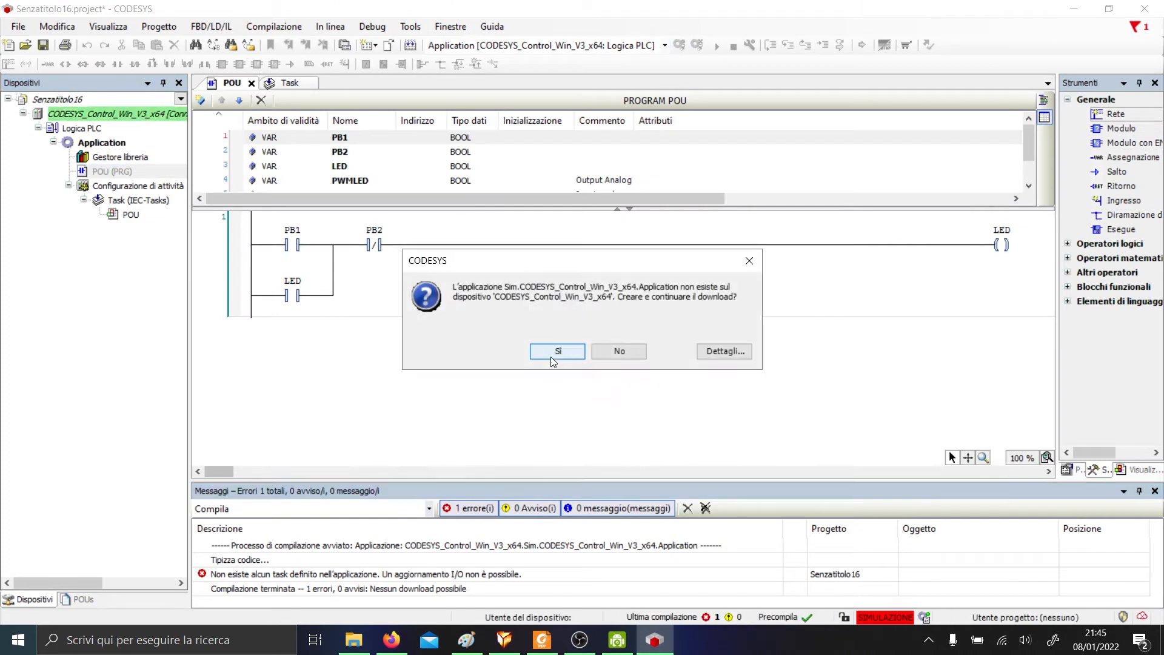
left_click(549, 353)
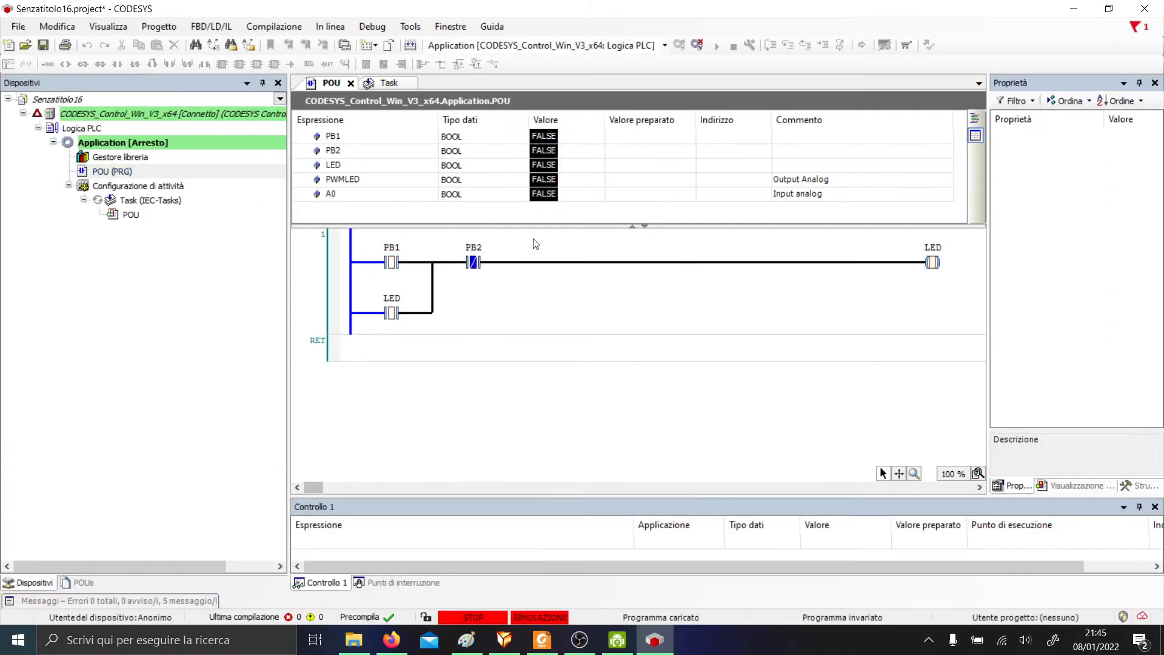
left_click(717, 45)
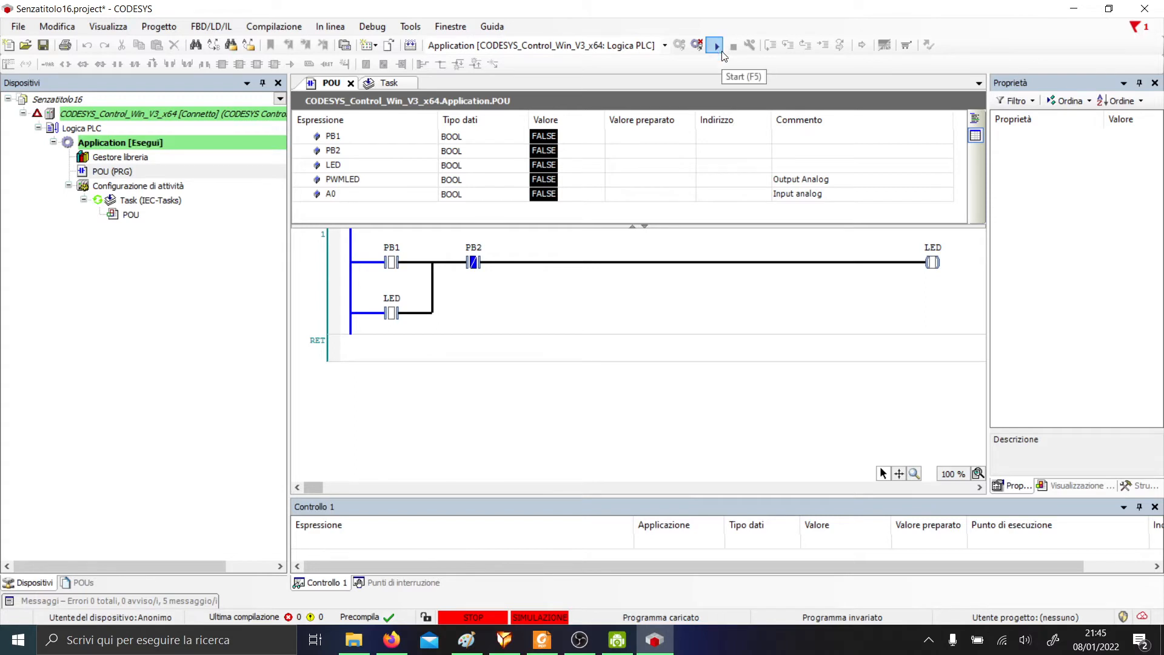
Write PB1 TRUE, then FALSE, then TRUE again to latch the LED on.
left_click(638, 143)
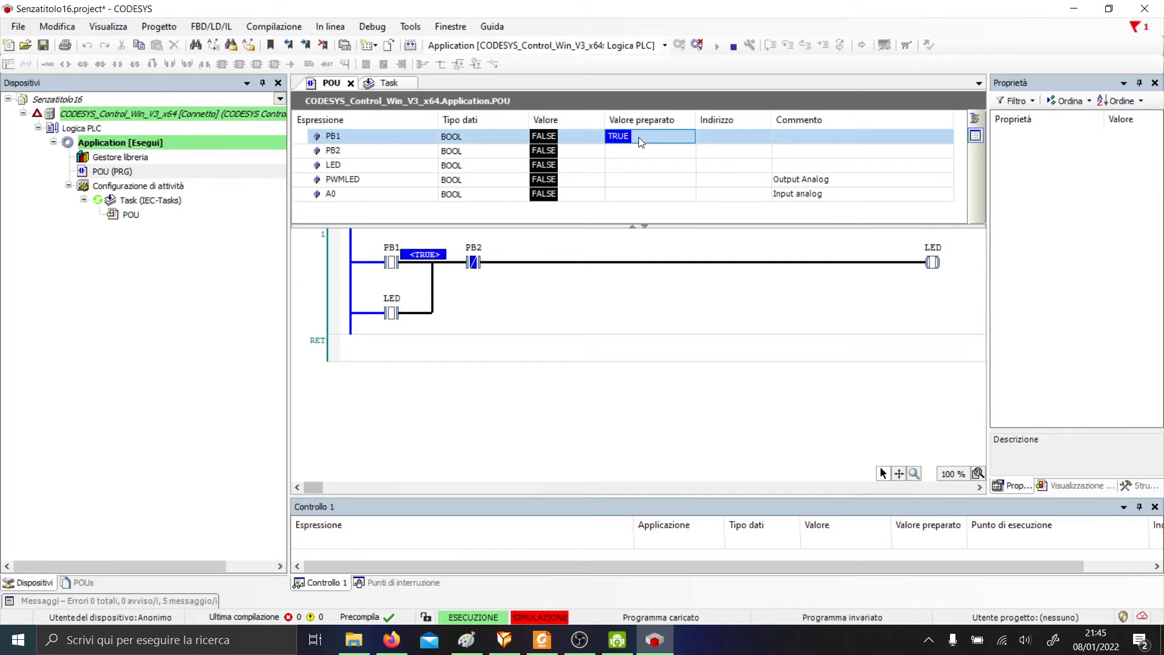
left_click(368, 27)
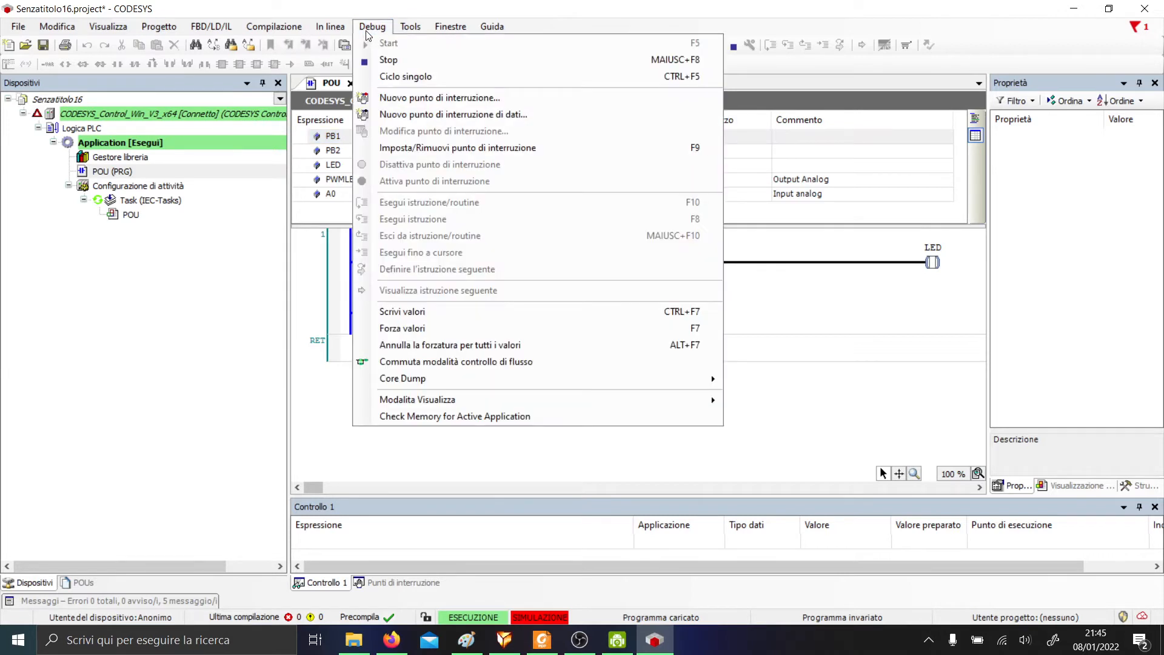
left_click(440, 321)
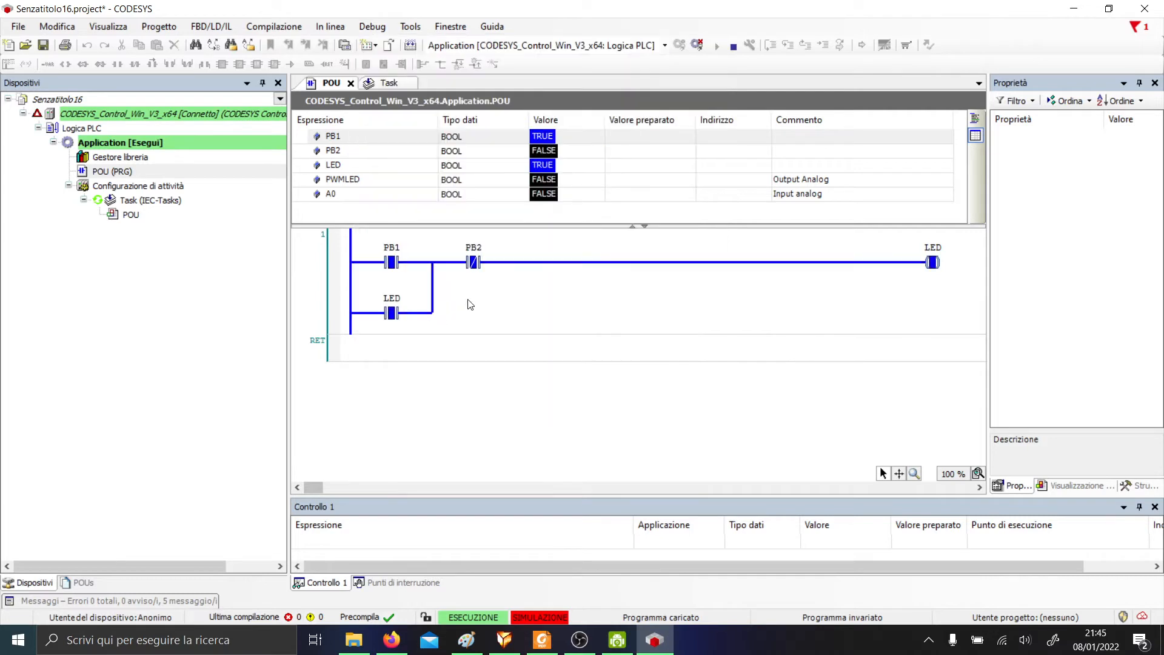
left_click(663, 138)
left_click(664, 139)
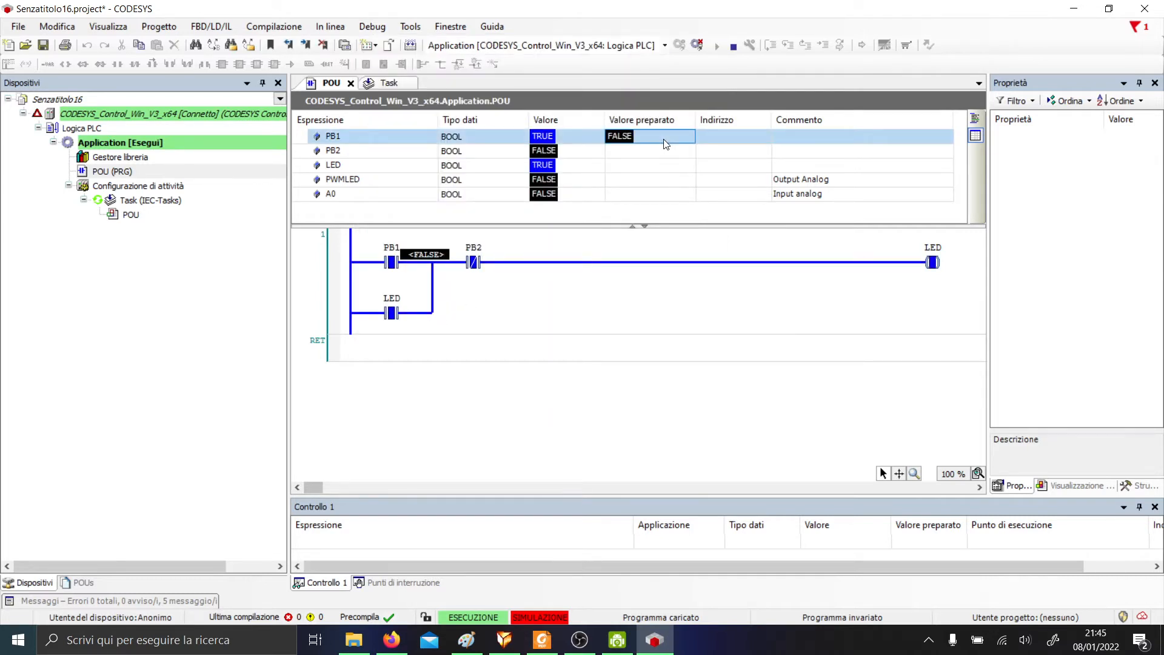
key("ctrl+F7")
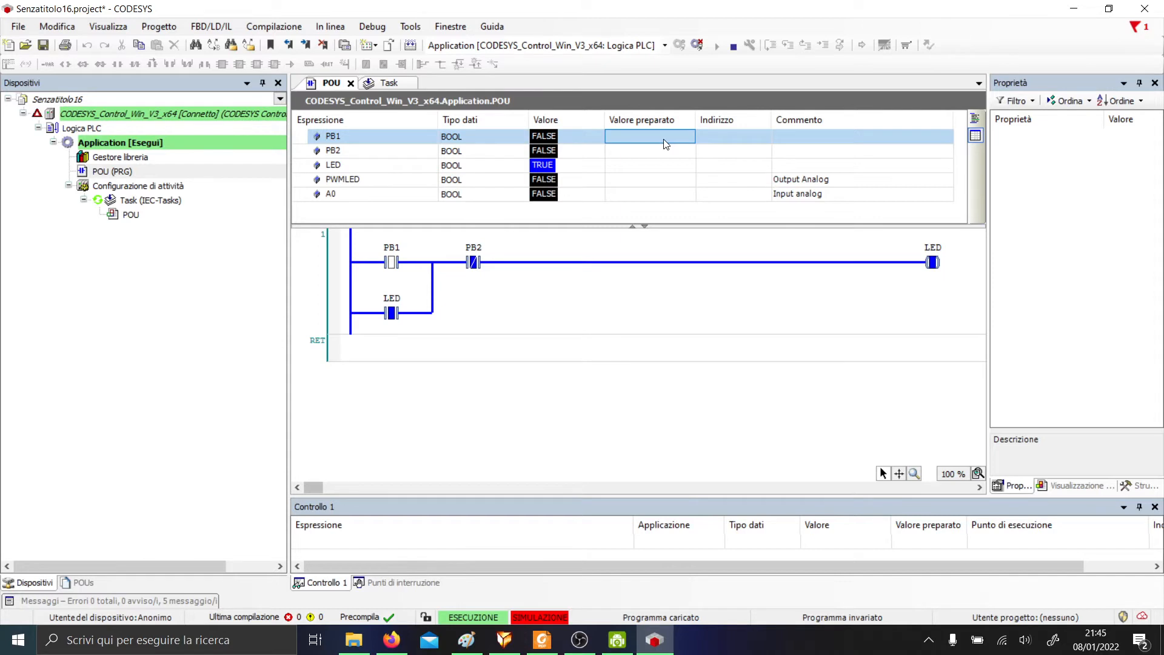
left_click(665, 143)
key("ctrl+F7")
left_click(664, 137)
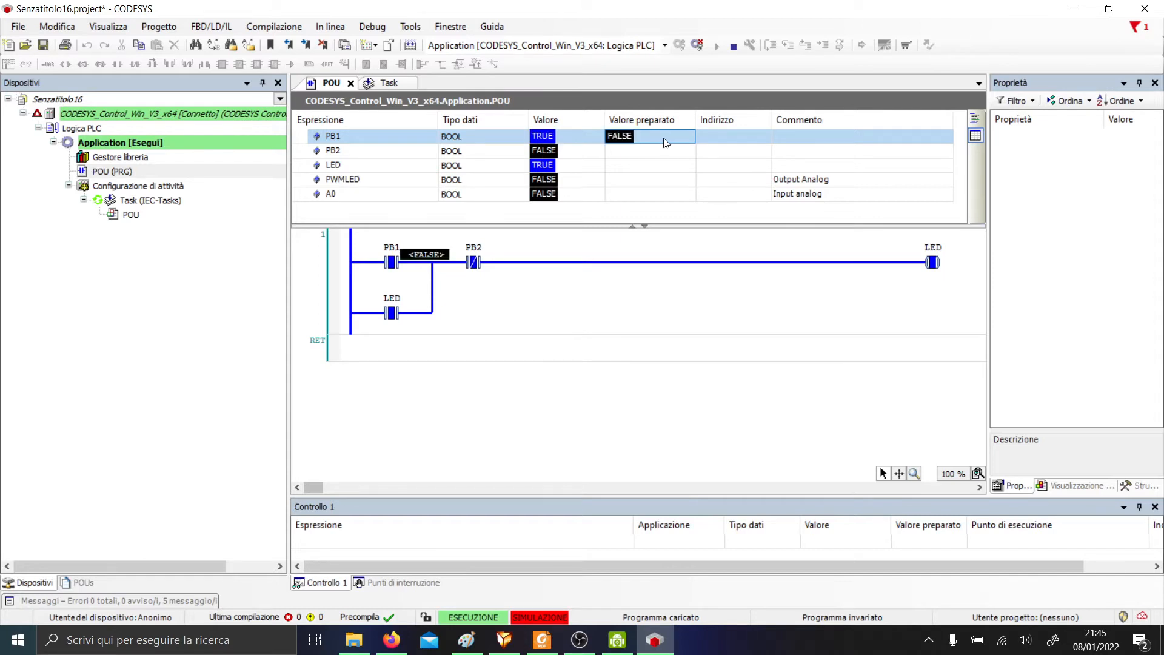
key("ctrl+F7")
Write PB2 TRUE then back to FALSE to reset the LED, then log out.
left_click(664, 151)
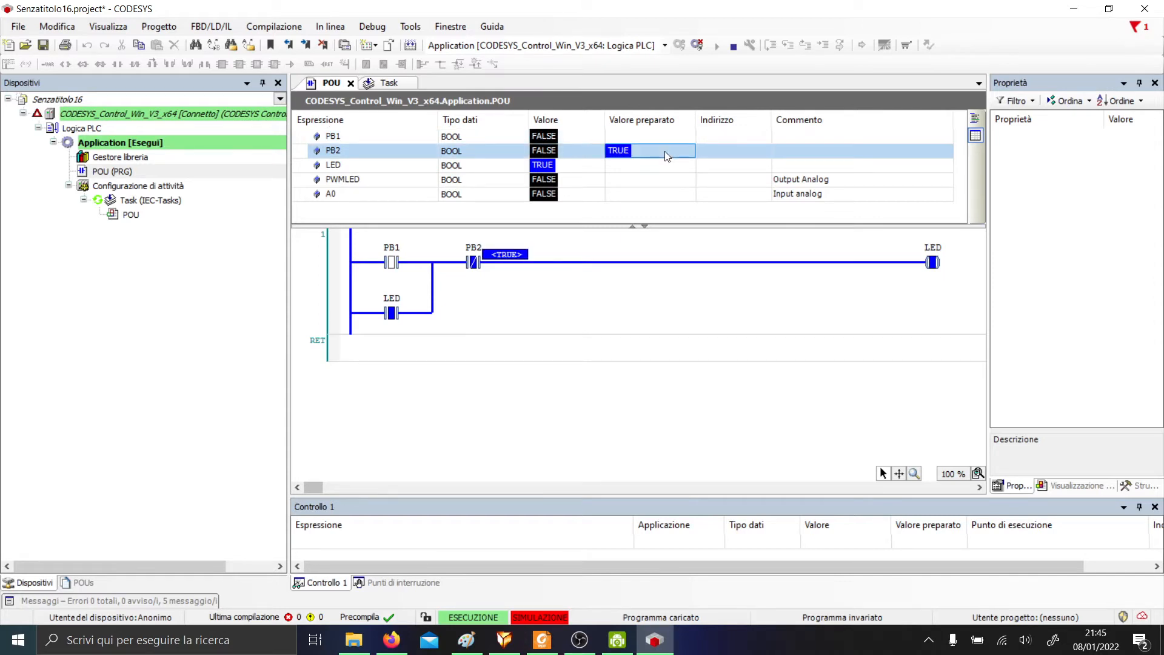
key("ctrl+F7")
left_click(667, 150)
key("ctrl+F7")
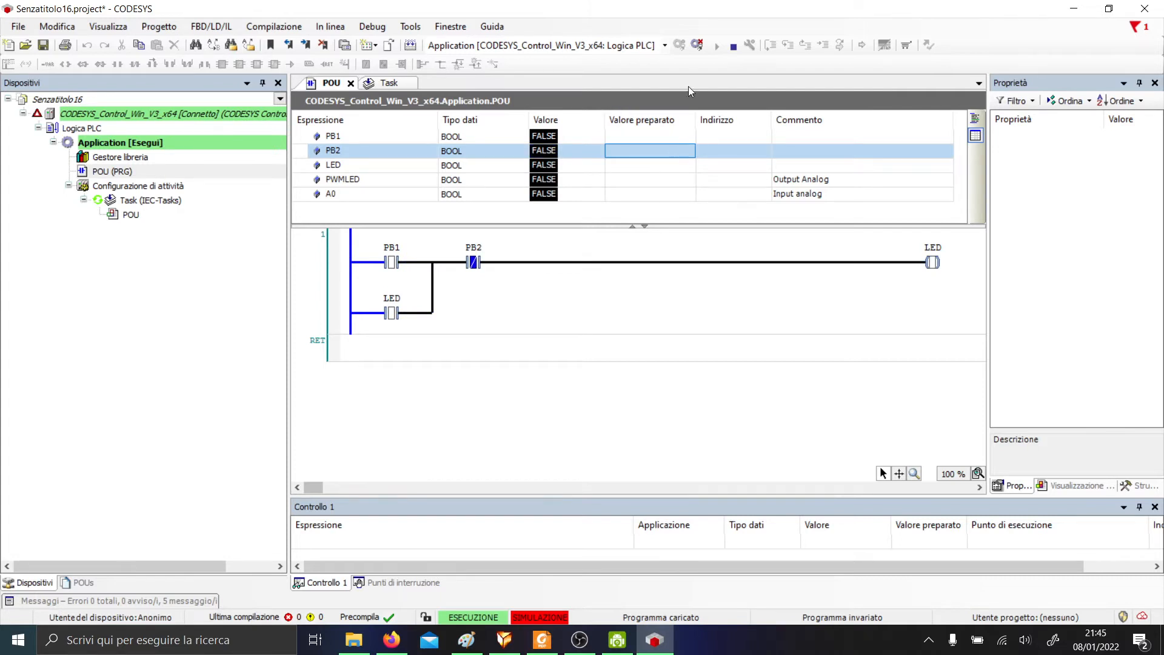
left_click(697, 45)
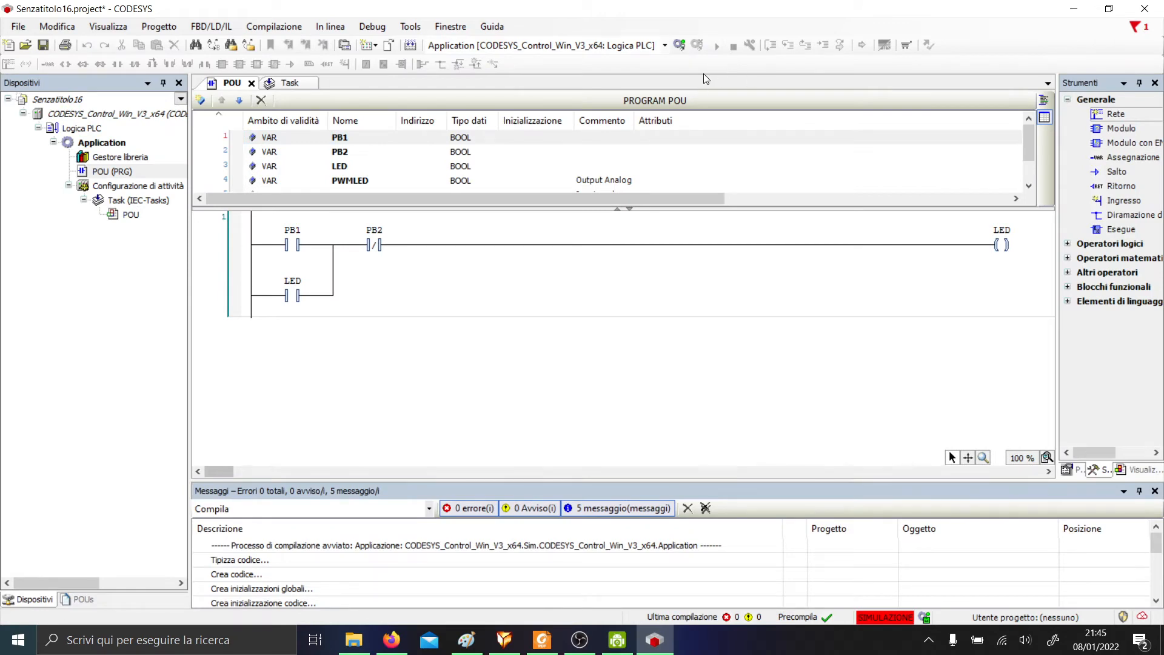
Uncheck Simulazione in the In linea menu and verify simulation mode is off.
left_click(337, 28)
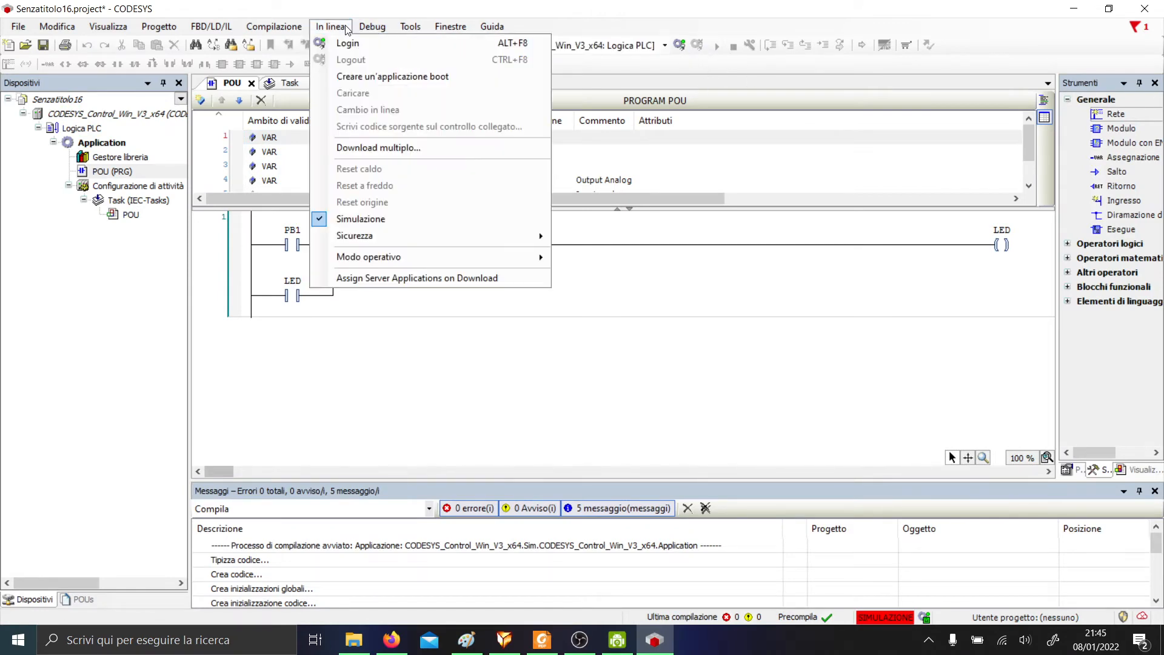
left_click(428, 219)
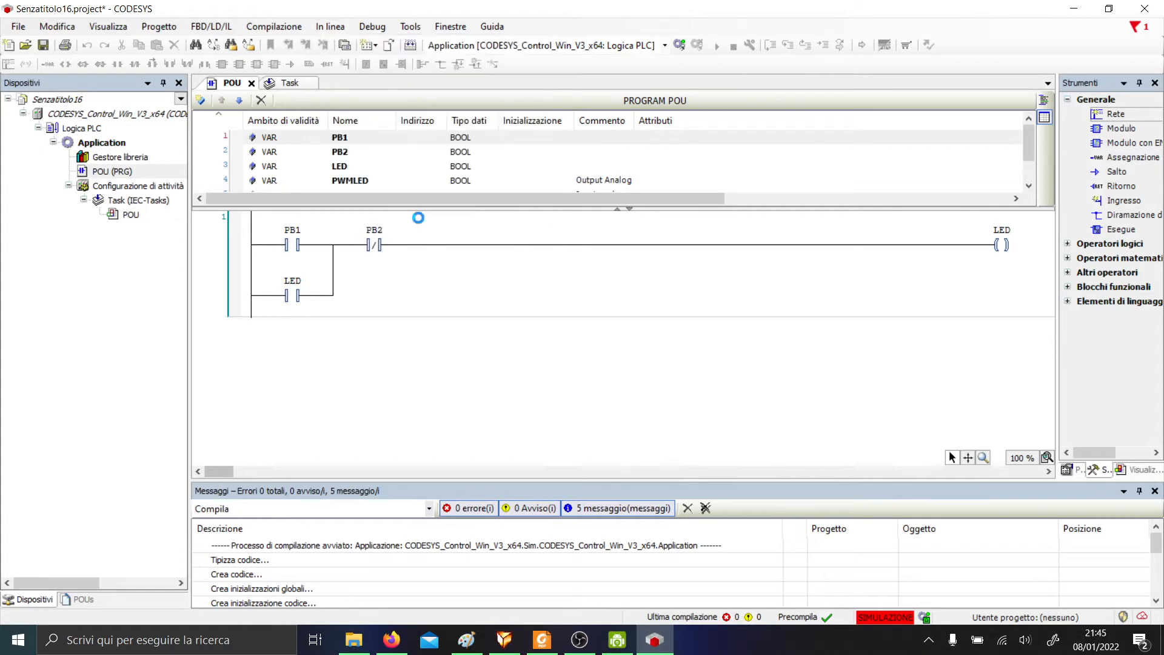
left_click(338, 27)
key("Escape")
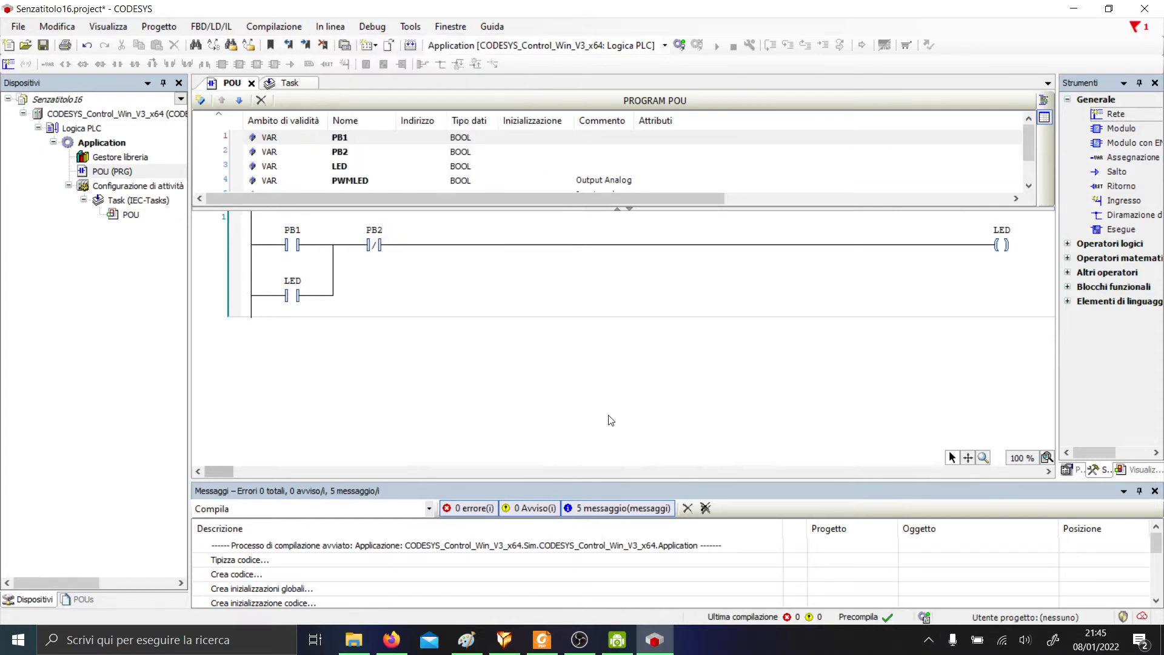
key("super")
Launch CODESYS Gateway V3 and open the runtime device's communication settings.
type("codesys")
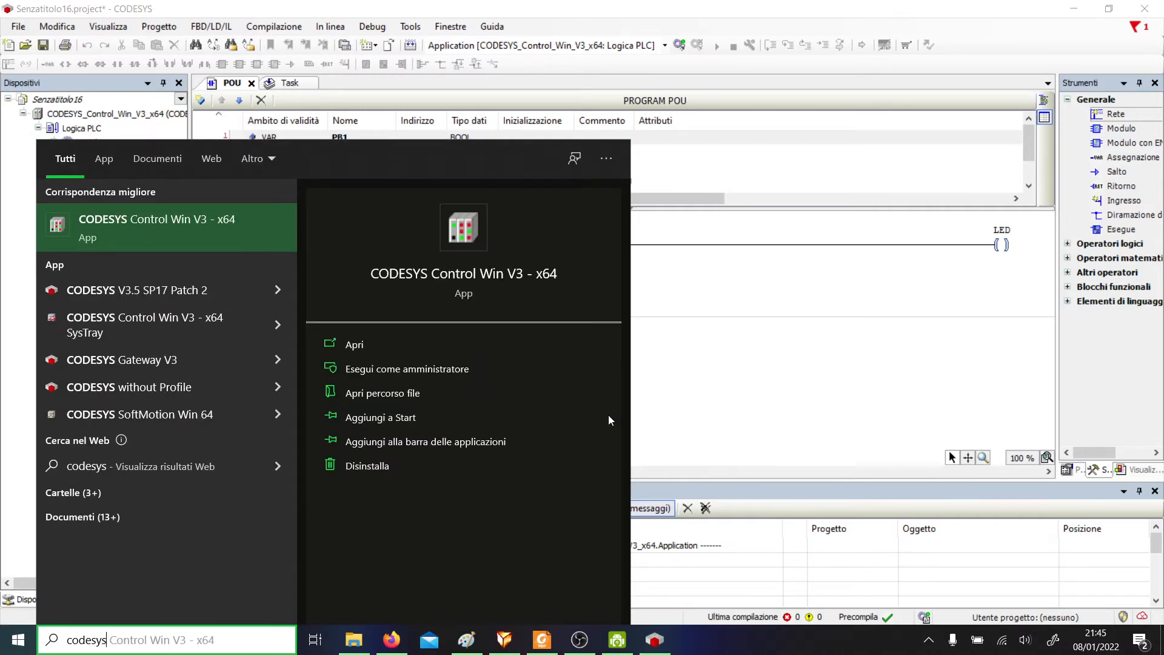
left_click(142, 359)
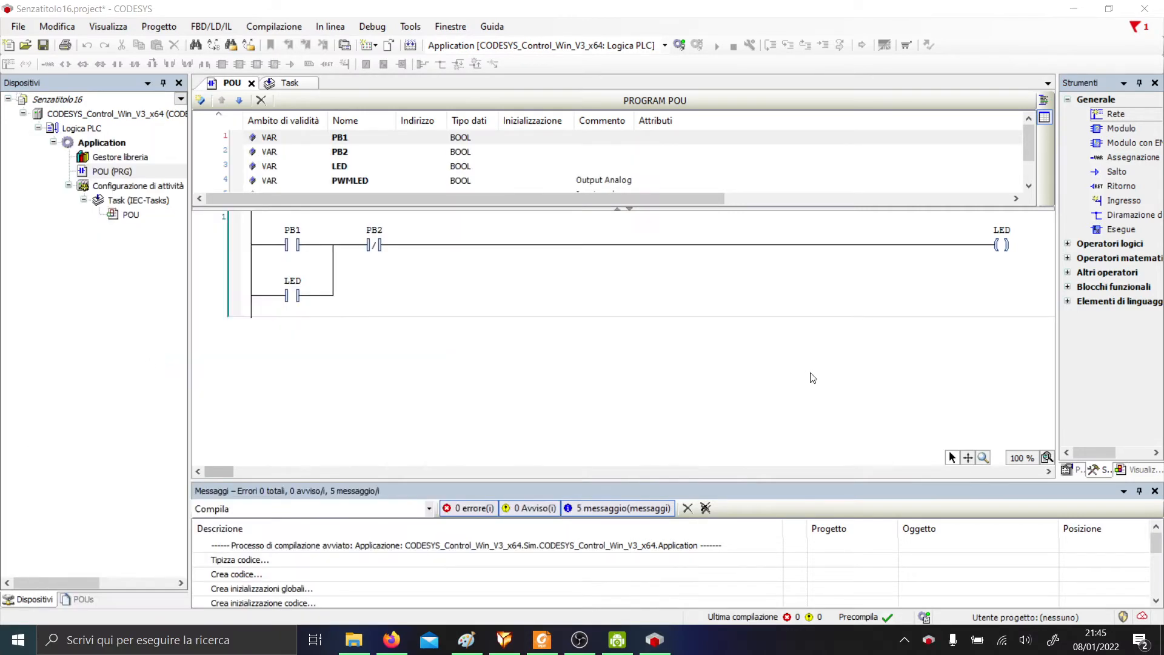
right_click(929, 636)
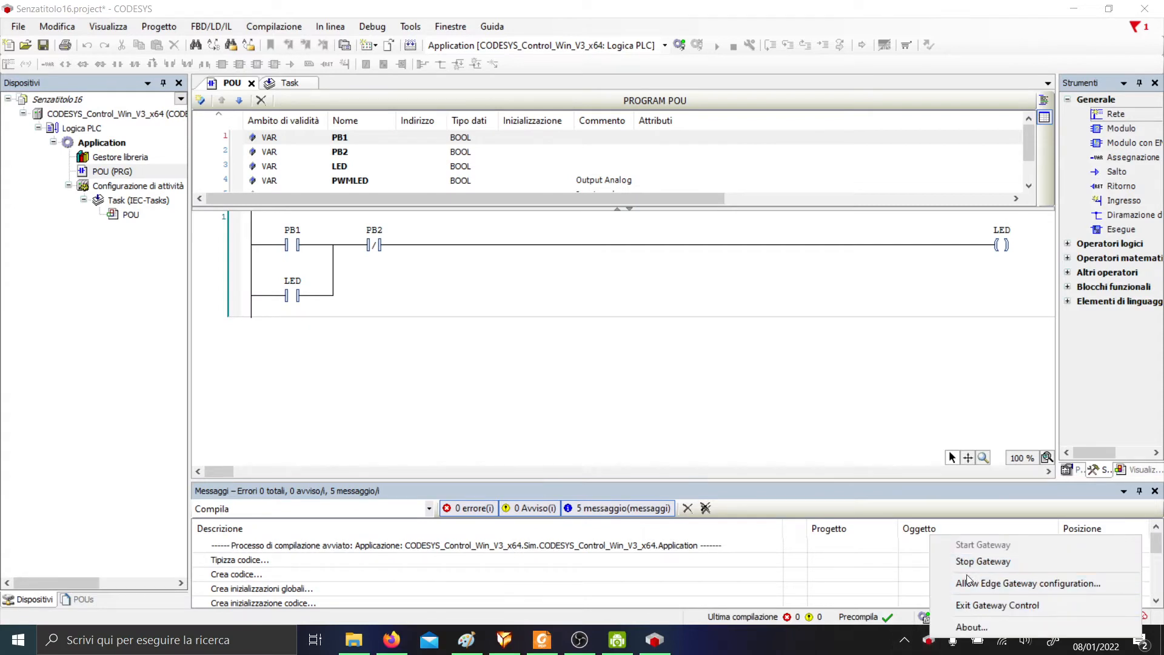
left_click(91, 114)
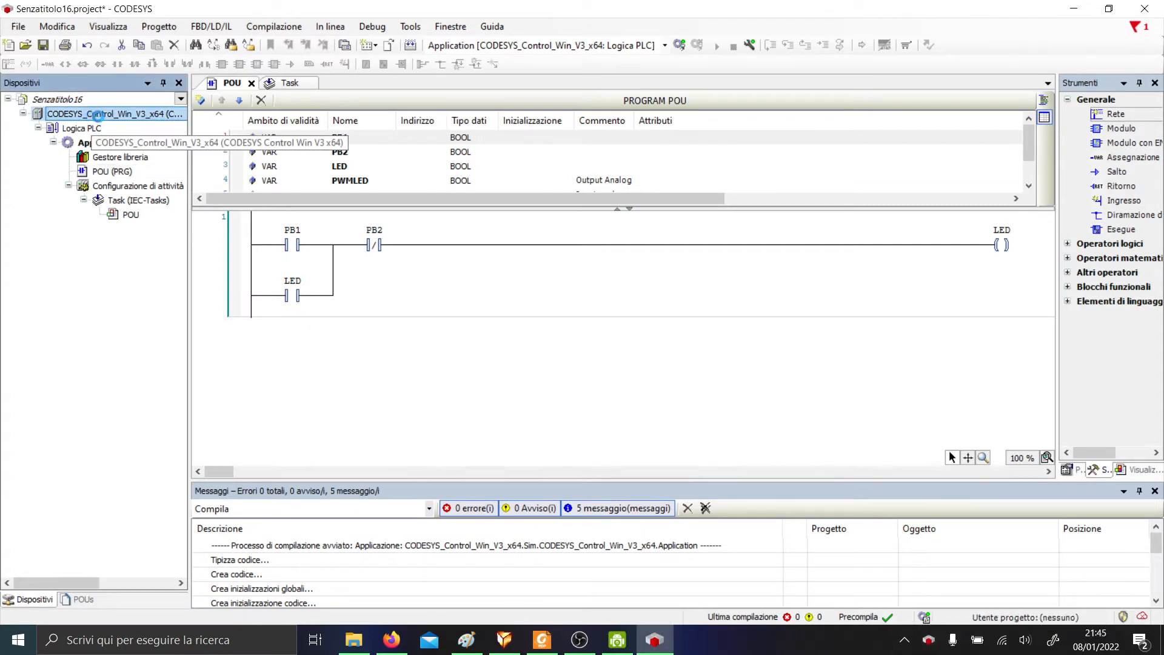
double_click(92, 115)
key("Tab")
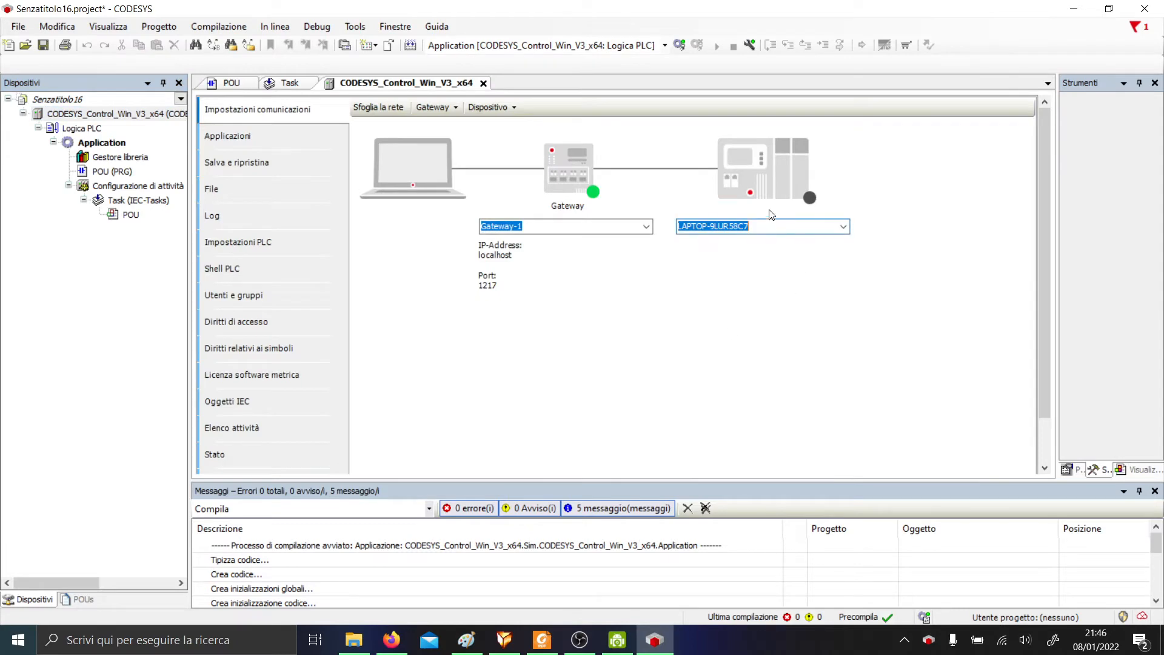
left_click(928, 640)
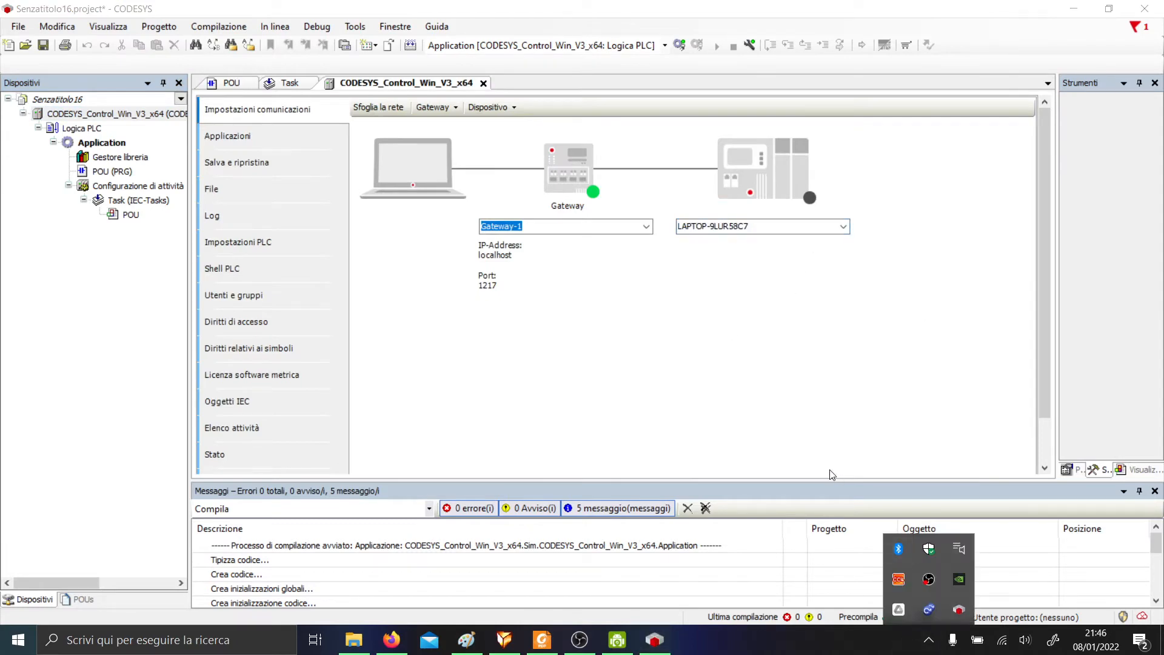
Launch CODESYS Control Win V3 - x64 and the CODESYS Control Win SysTray app.
key("Escape")
key("super")
type("code")
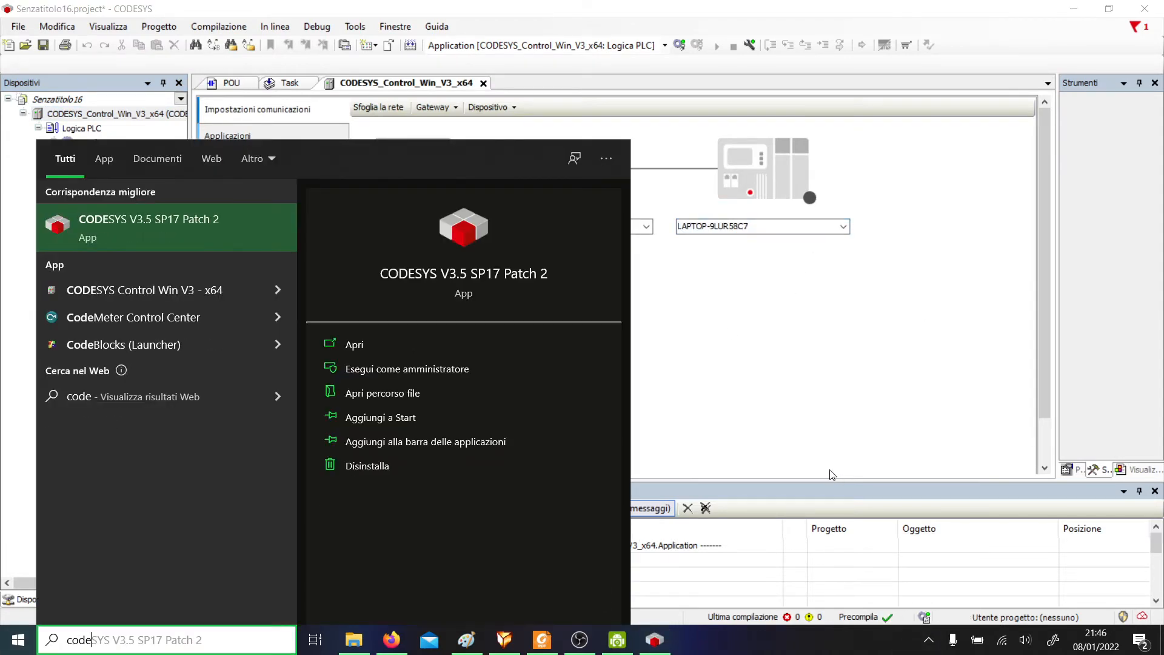
type("sys con")
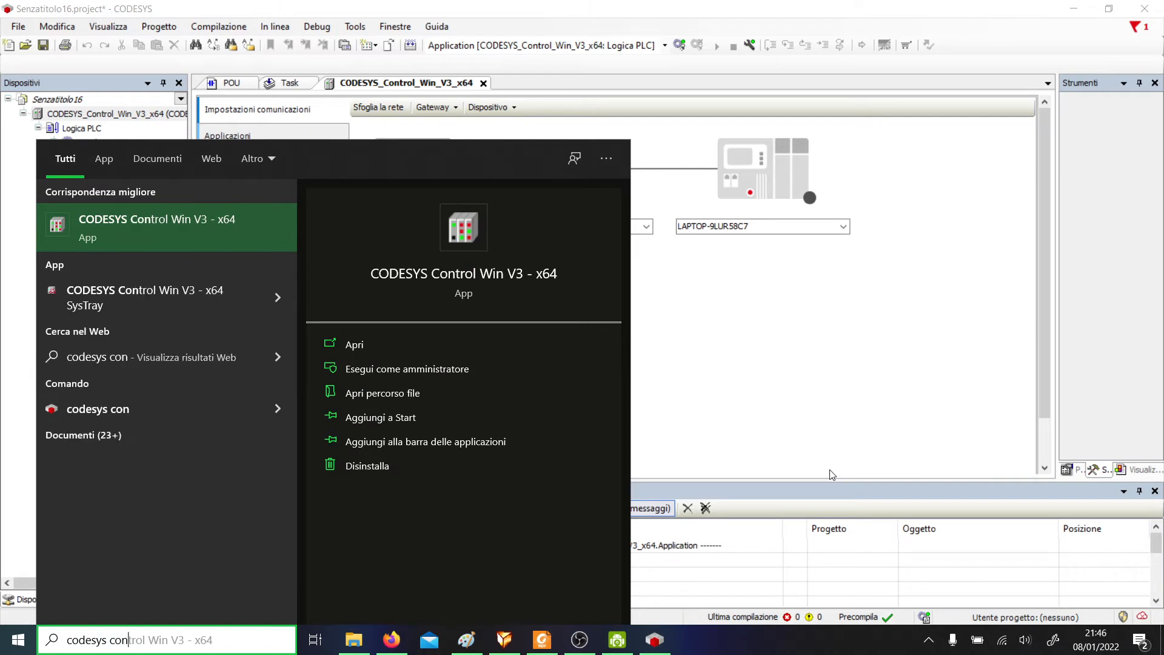
left_click(241, 235)
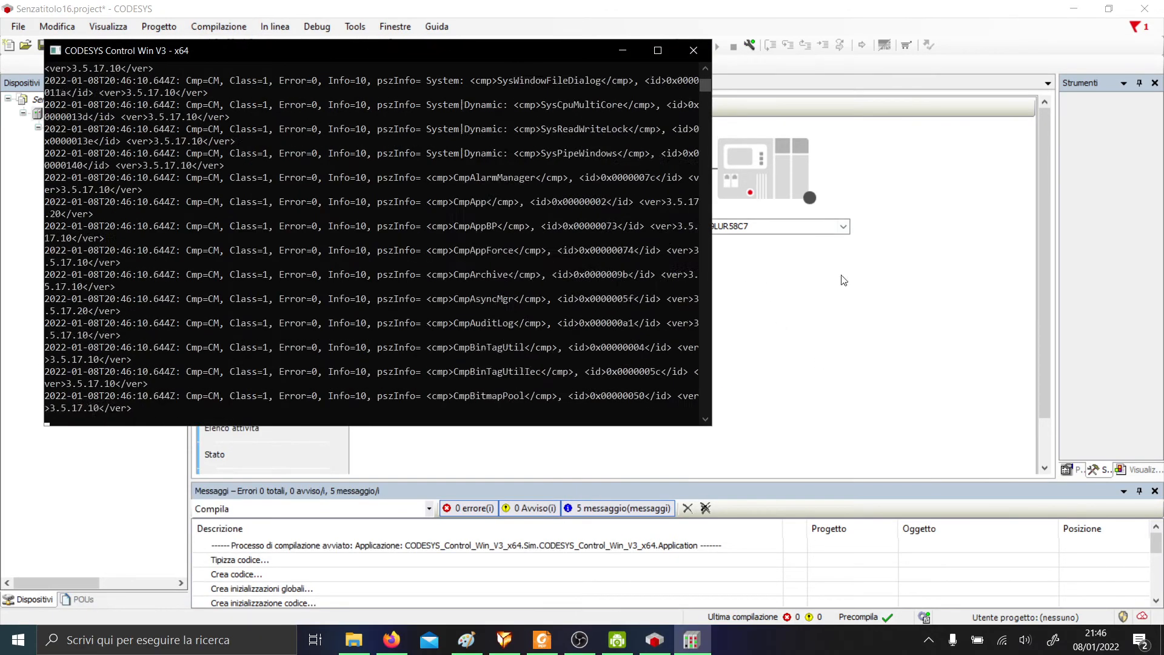
key("super")
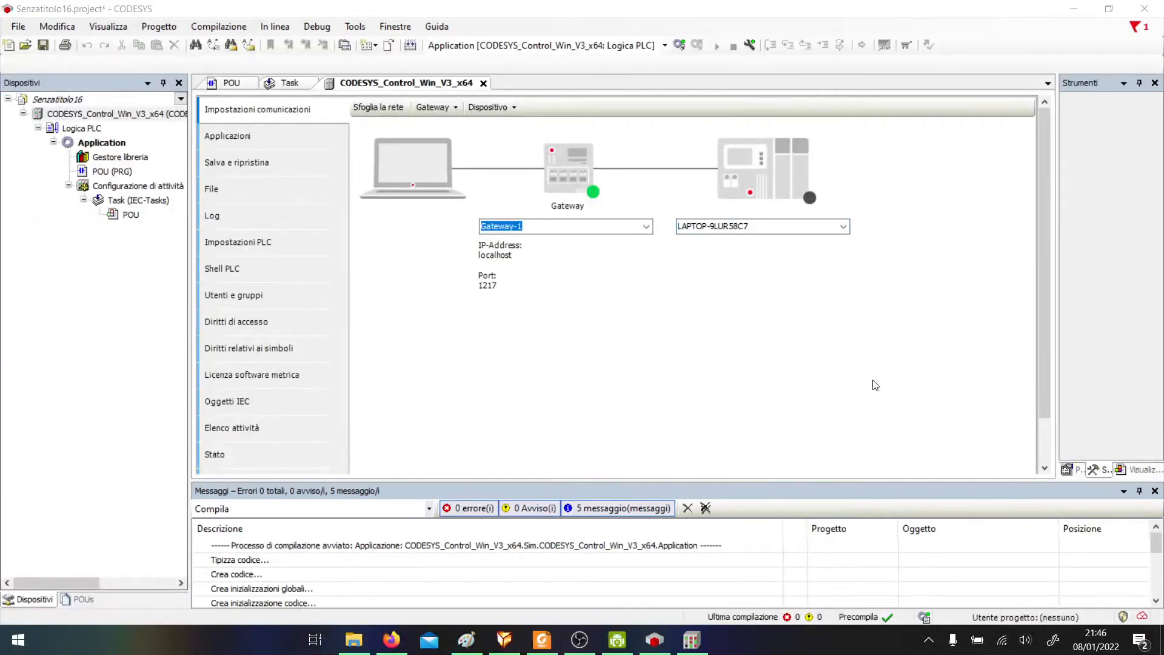
type("control win")
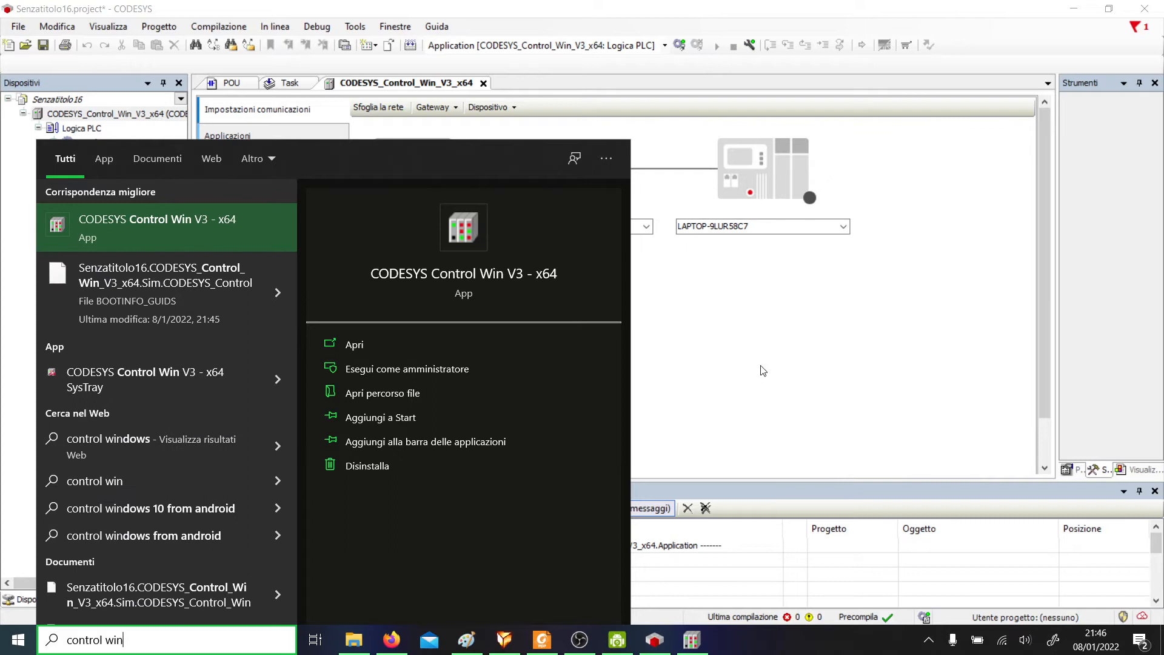
left_click(238, 388)
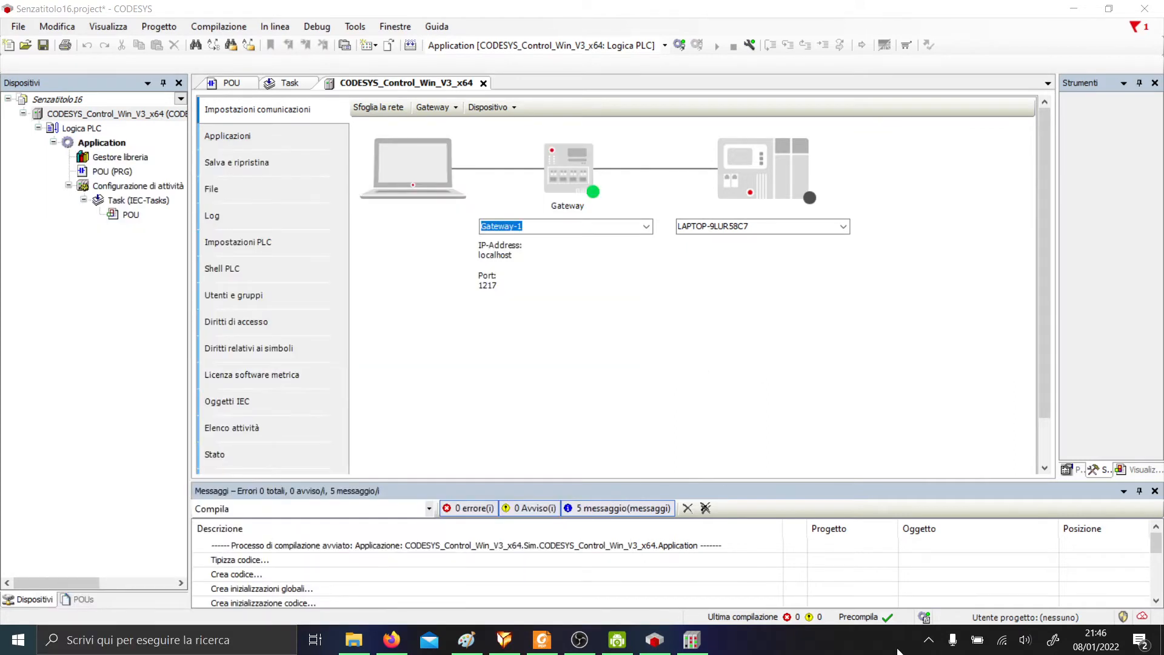
Restart the PLC from its tray icon with Stop PLC then Start PLC, and OK the security notice.
left_click(929, 640)
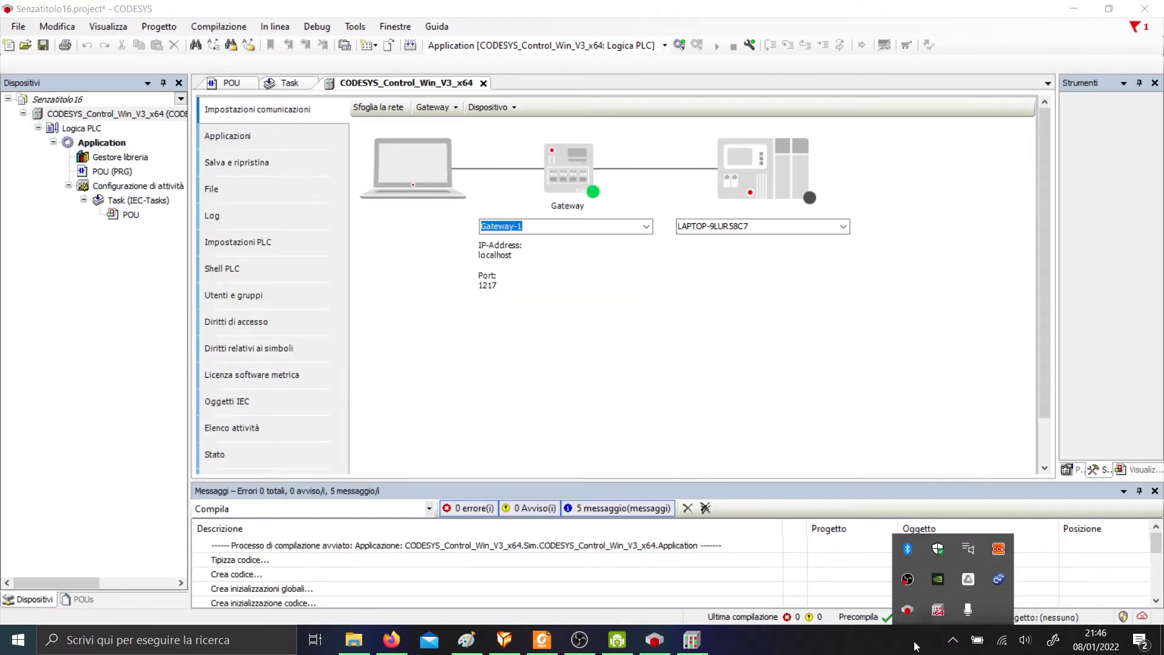
right_click(940, 612)
left_click(972, 561)
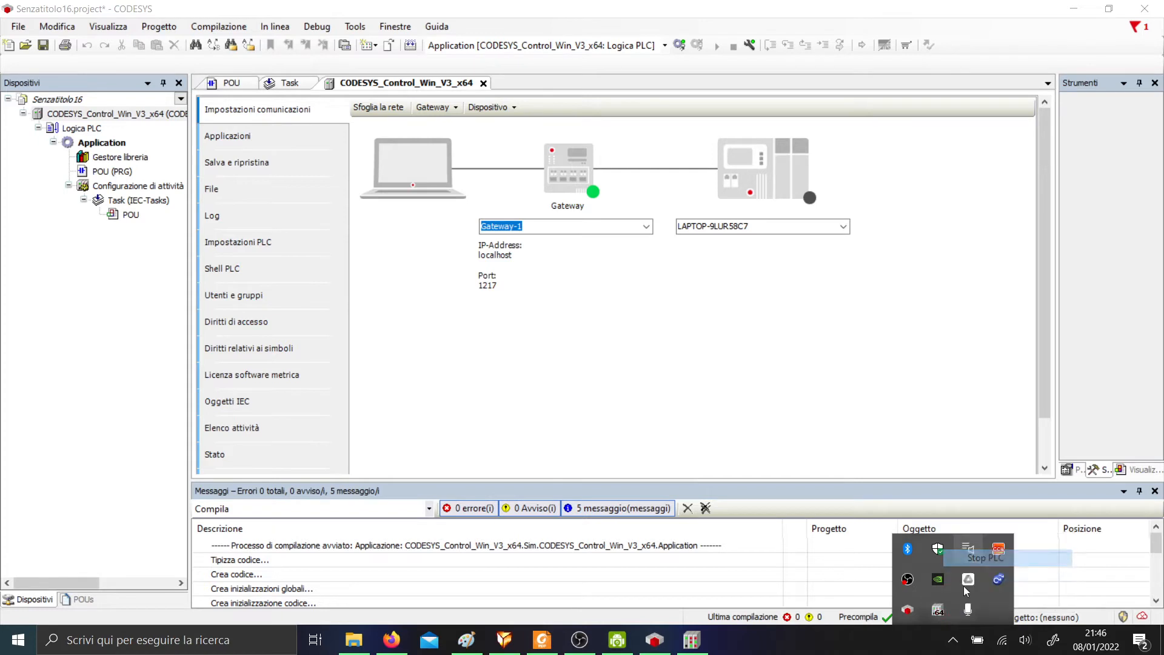
right_click(941, 608)
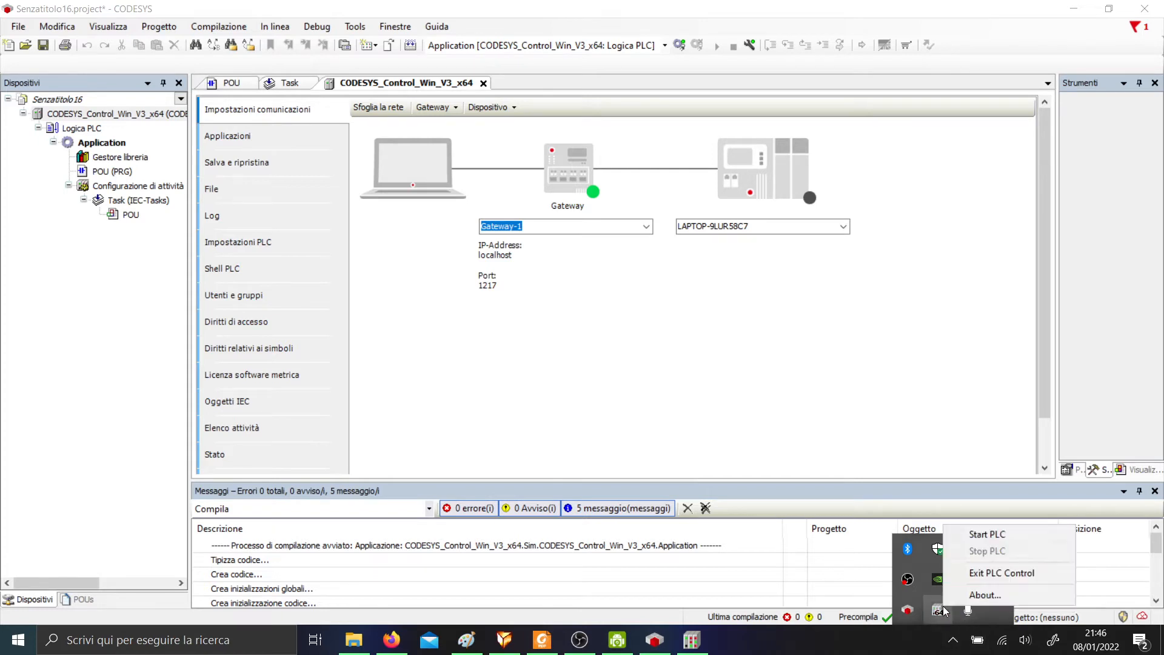
left_click(988, 536)
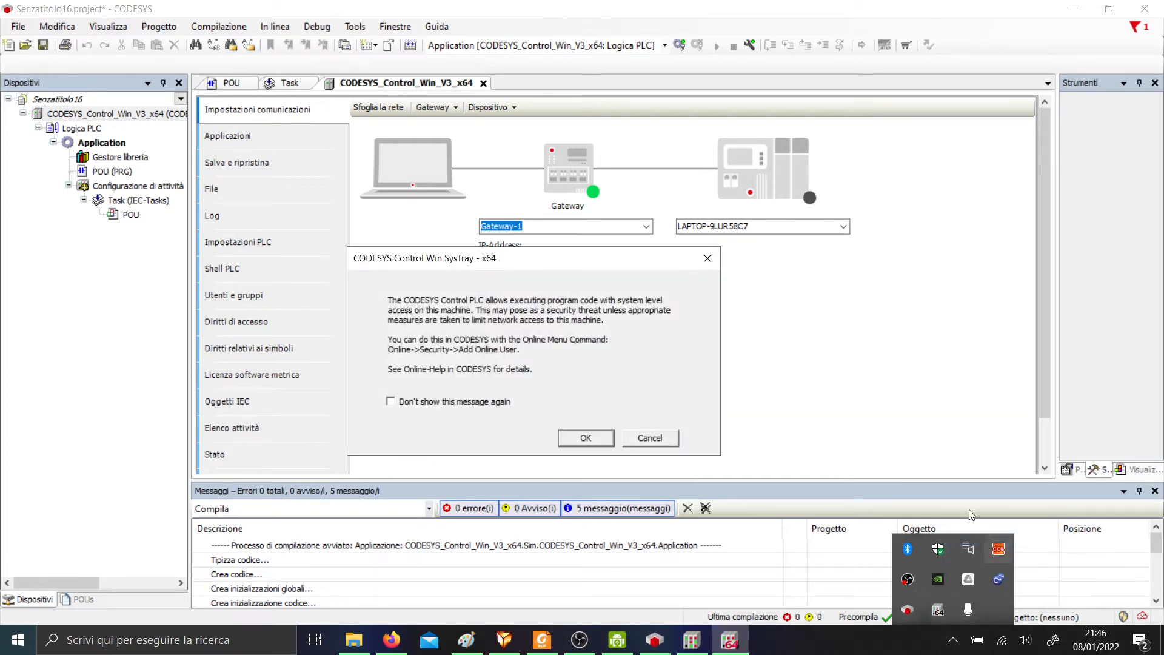
left_click(586, 438)
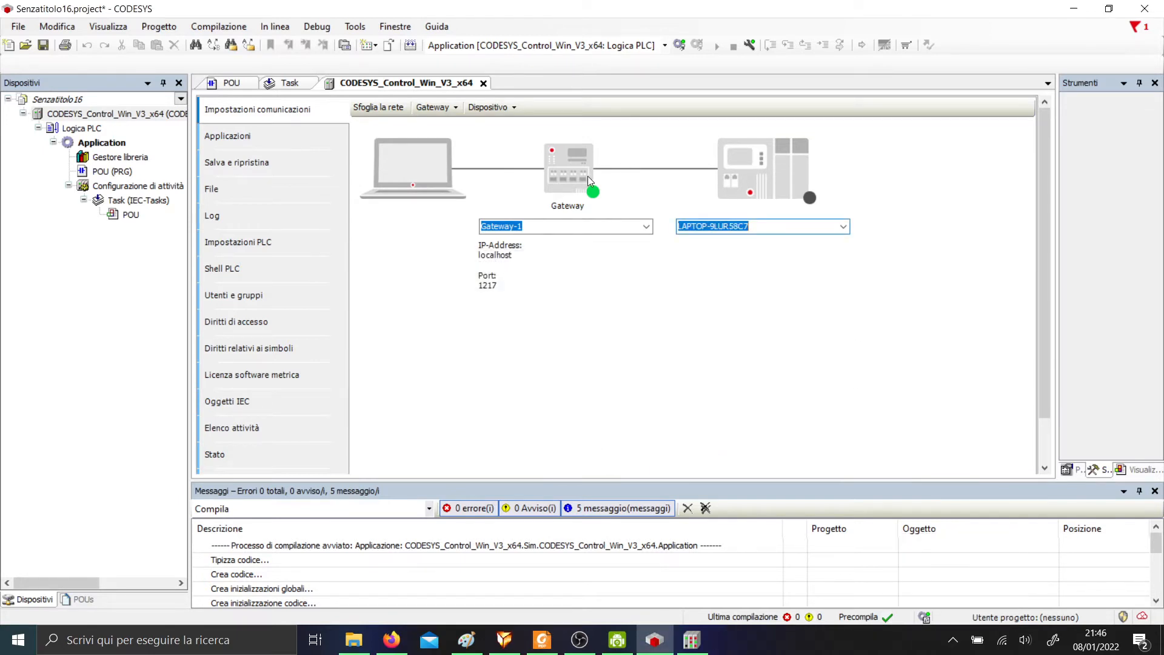
left_click(953, 640)
left_click(697, 269)
Log in to the runtime device, allow the network scan, and enter the device user name and password.
left_click(275, 28)
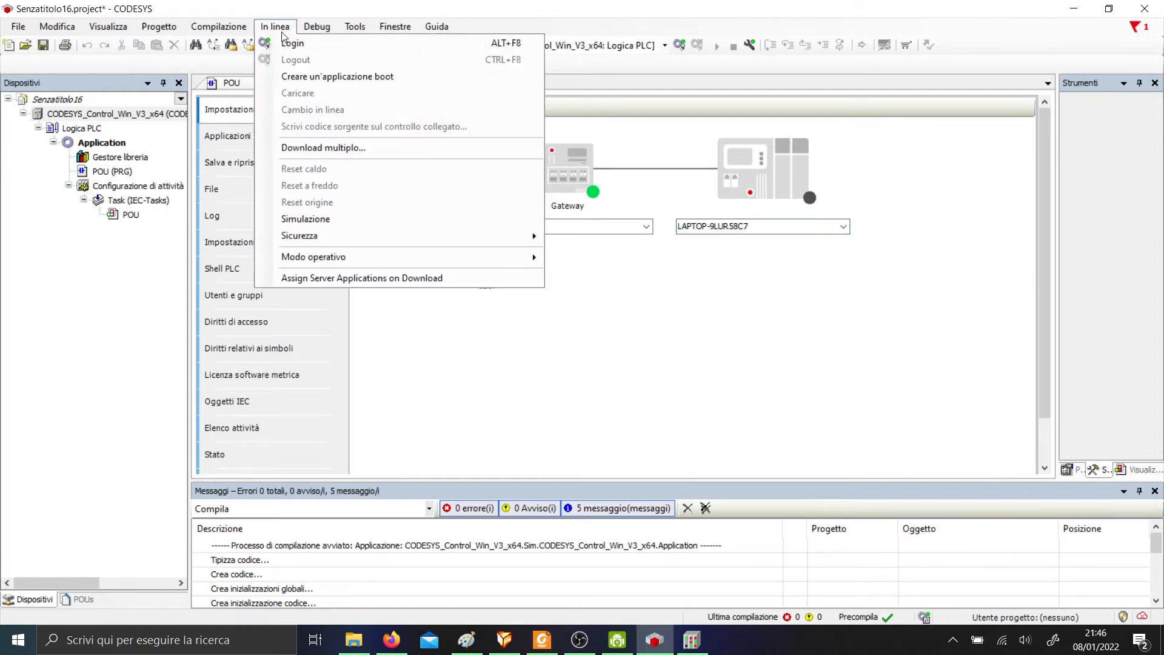
left_click(276, 31)
left_click(317, 26)
left_click(679, 44)
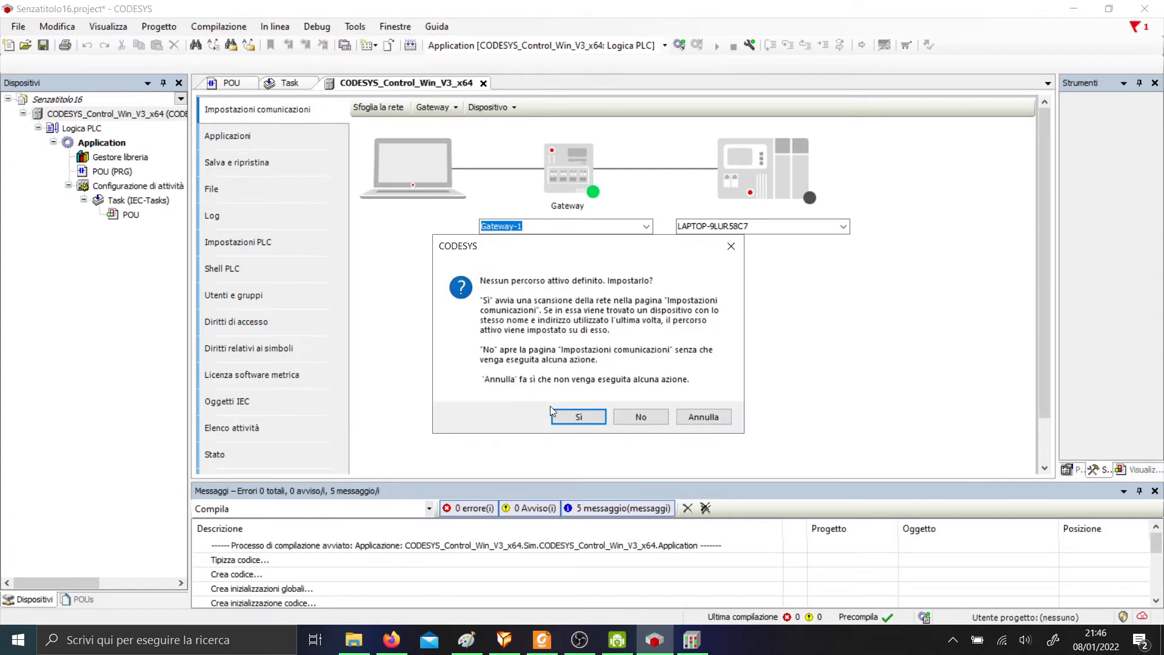
left_click(553, 412)
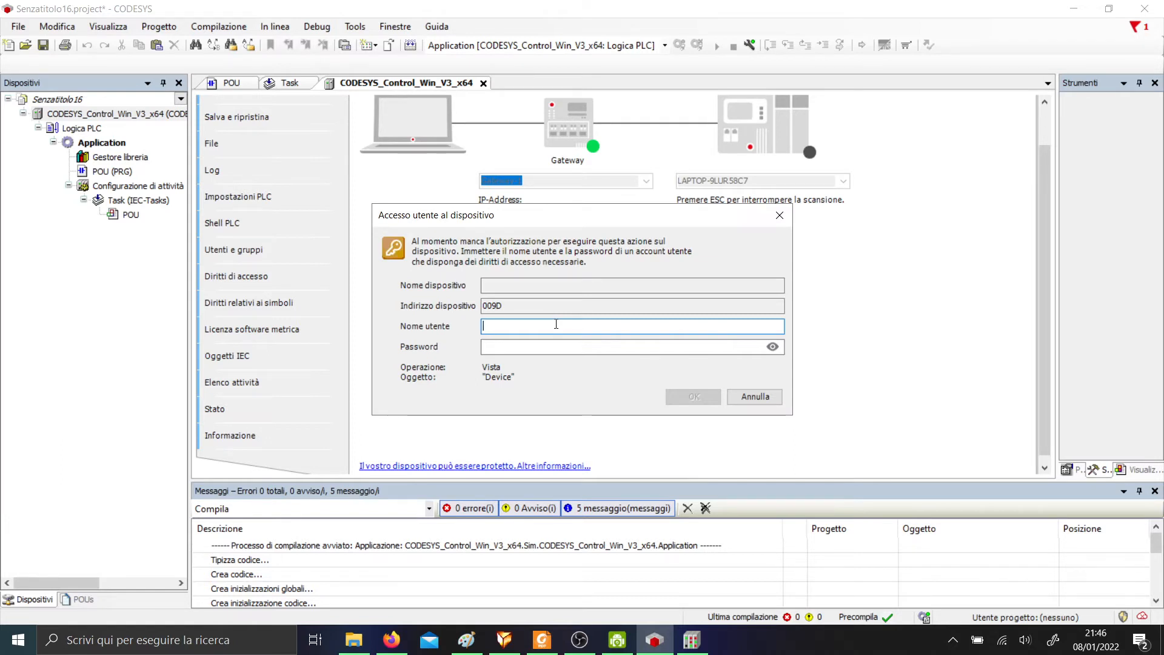
type("adm")
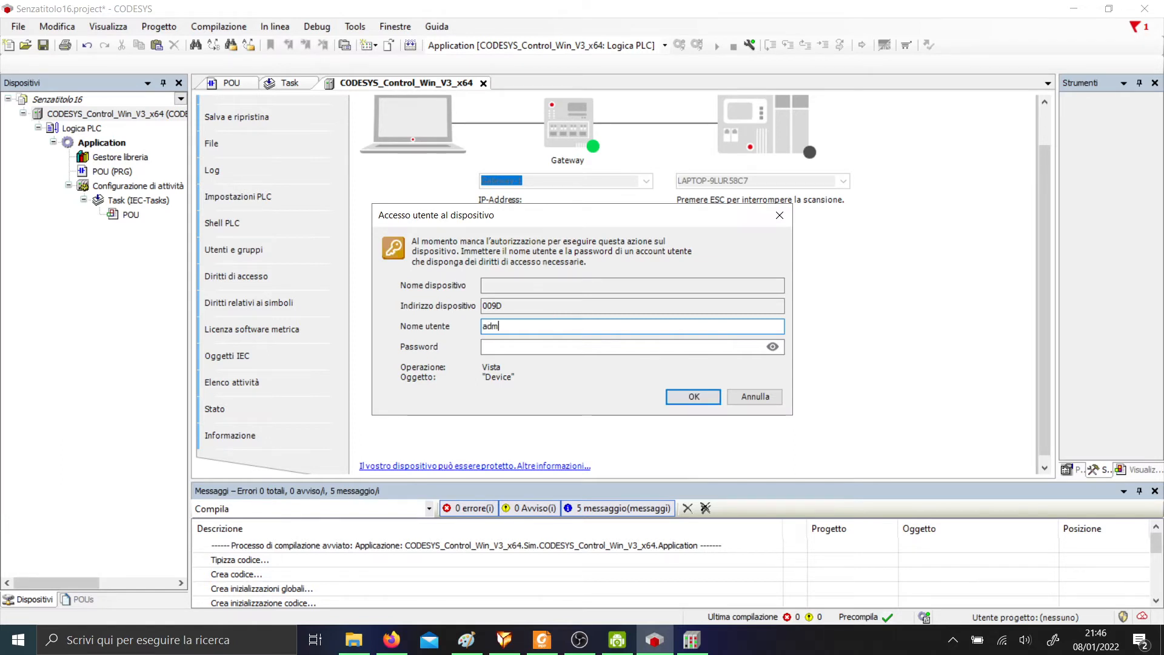
type("in")
key("Tab")
type("a")
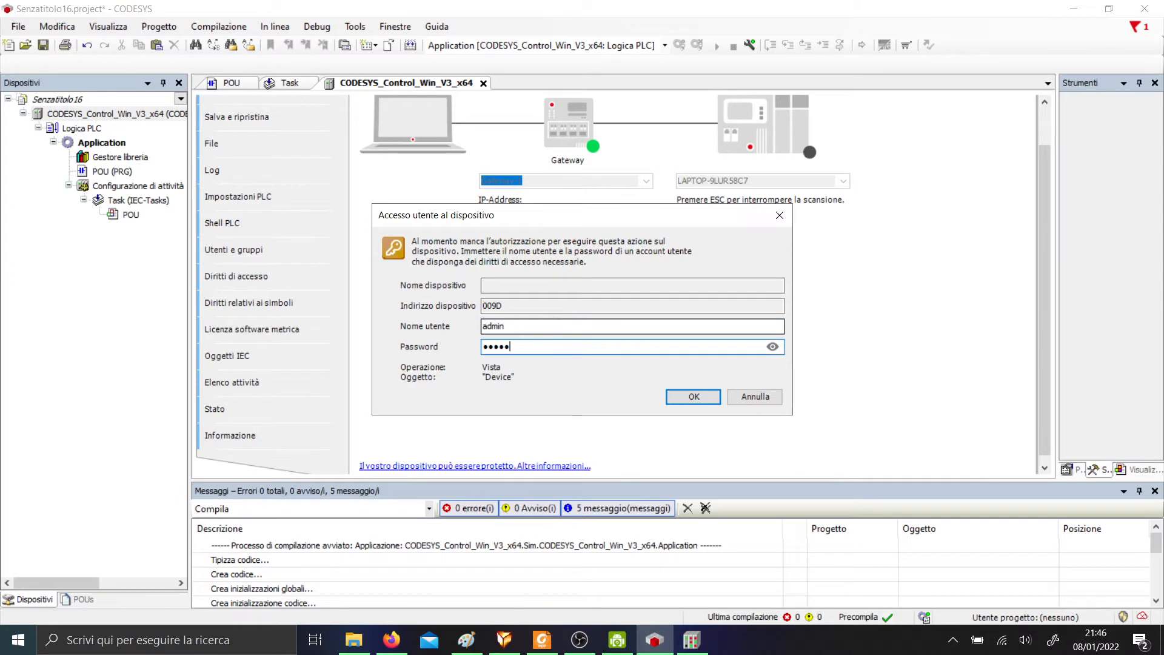
key("Return")
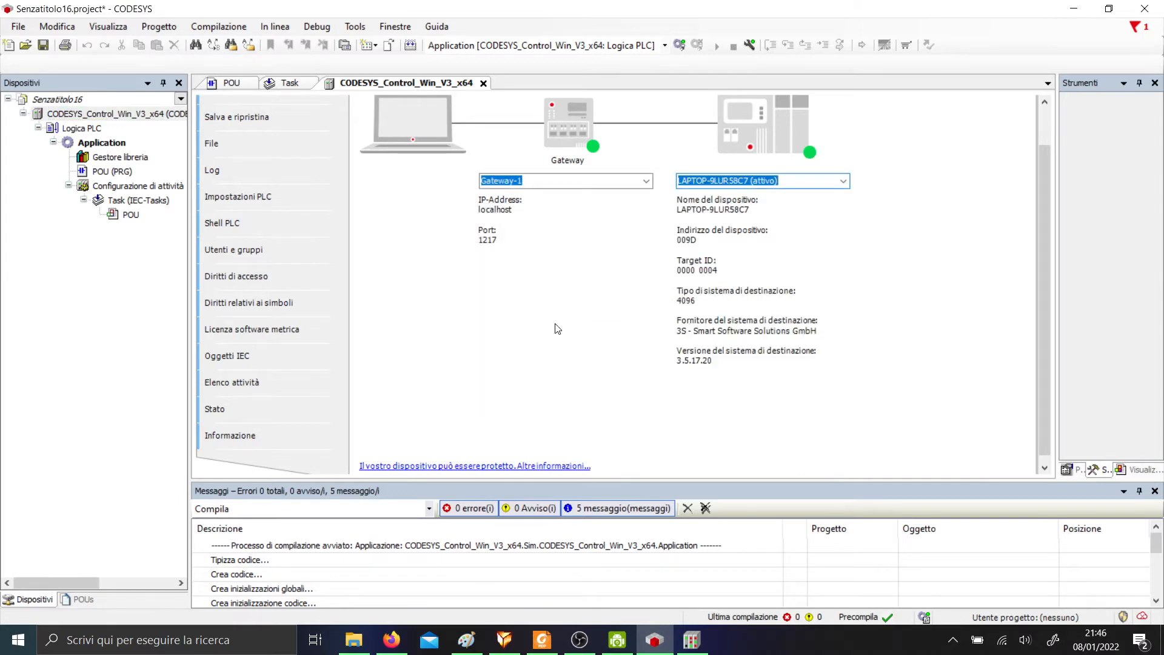
Open the POU ladder program and download the application to CODESYS Control Win V3 x64.
double_click(100, 173)
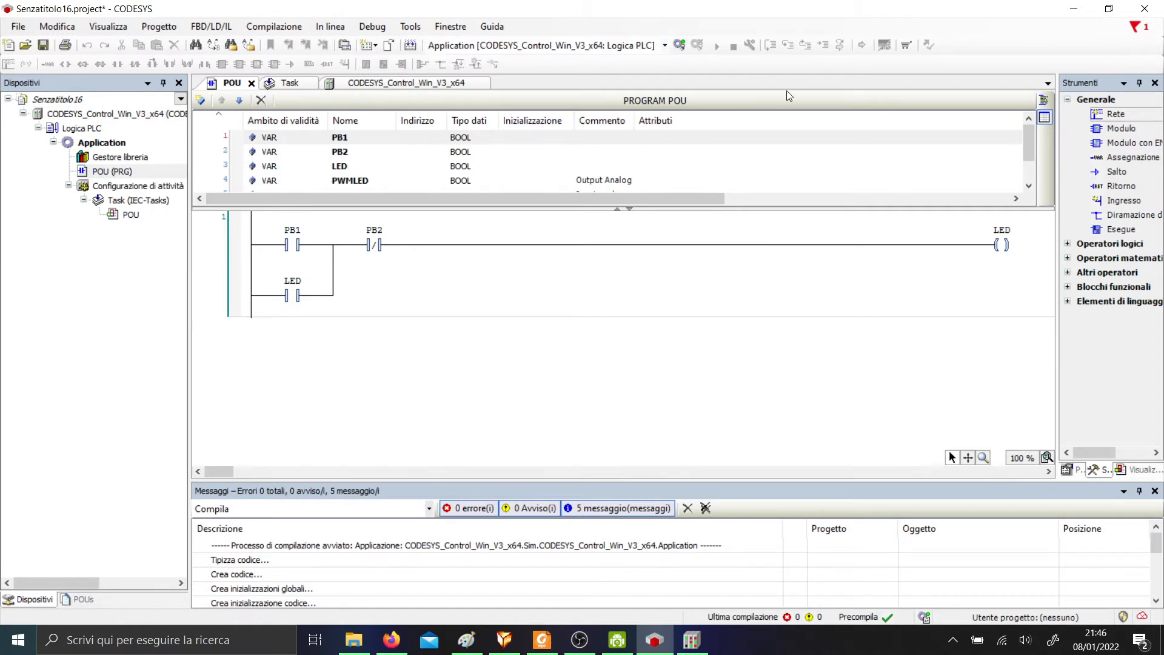
left_click(470, 224)
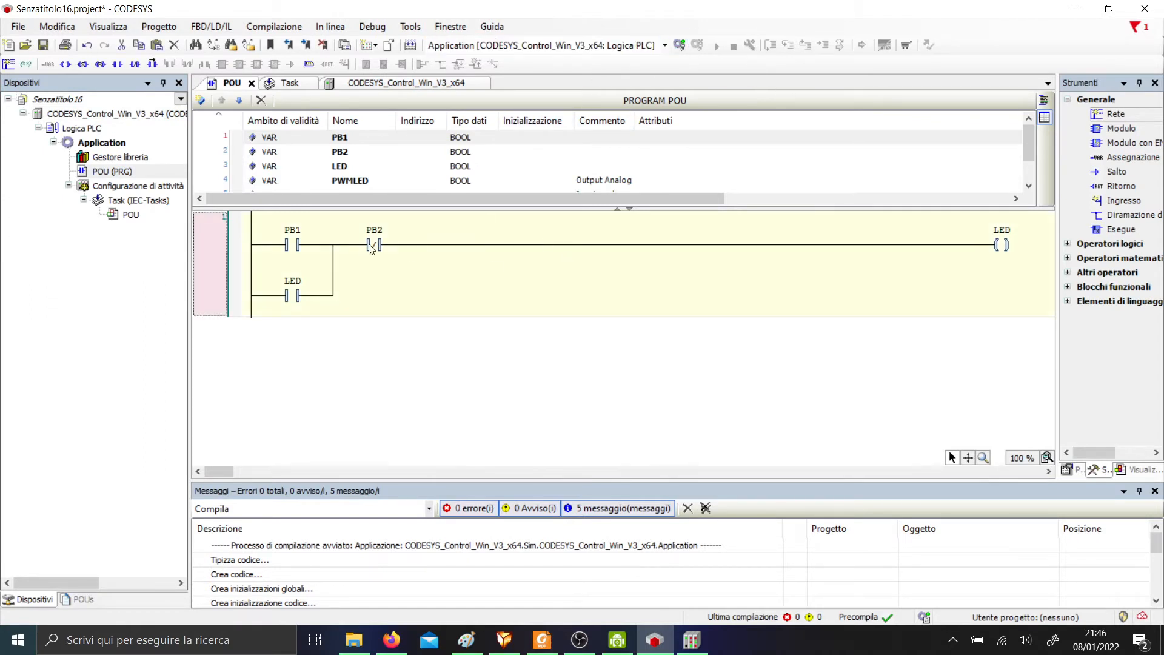
left_click(306, 242)
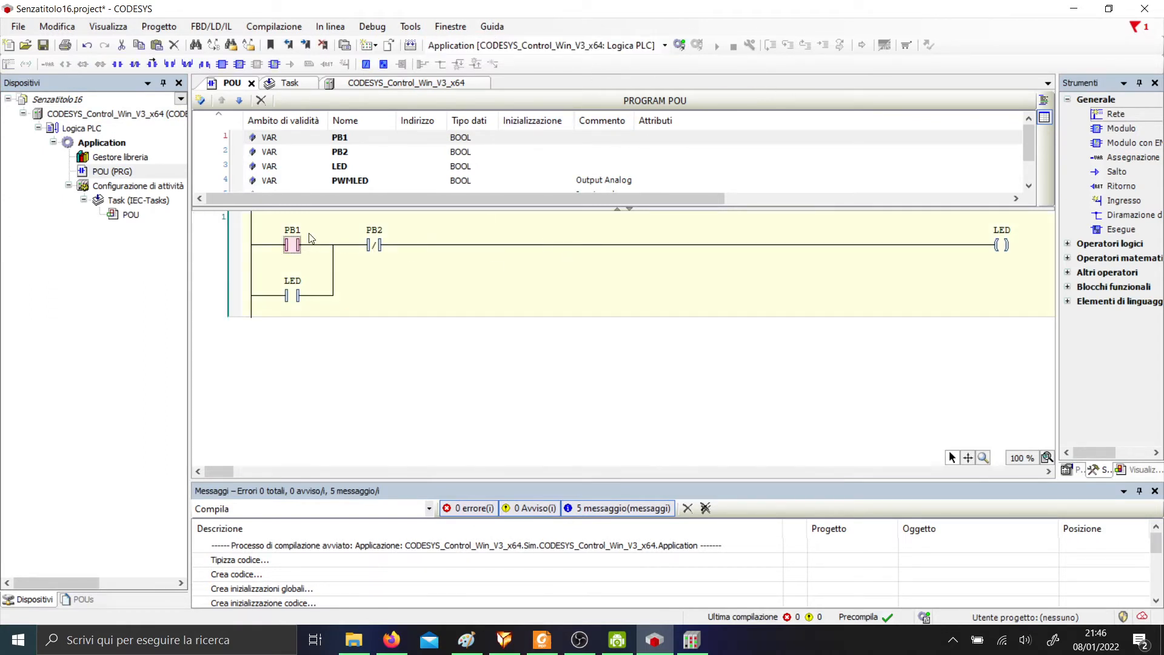
left_click(570, 139)
left_click(129, 214)
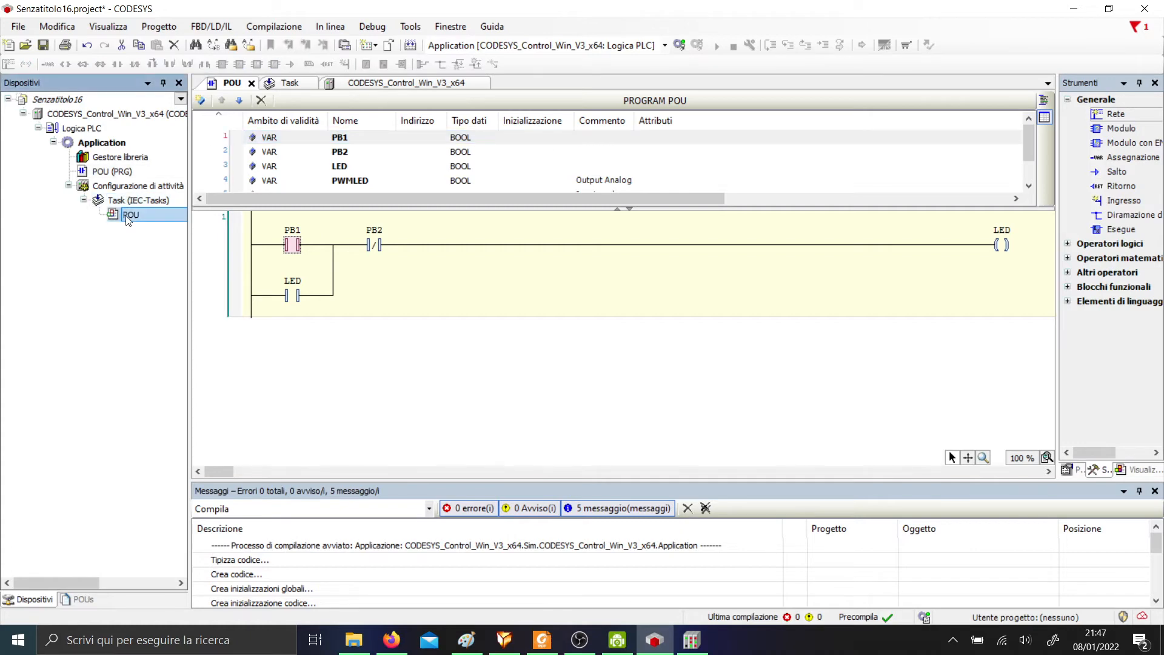
left_click(514, 140)
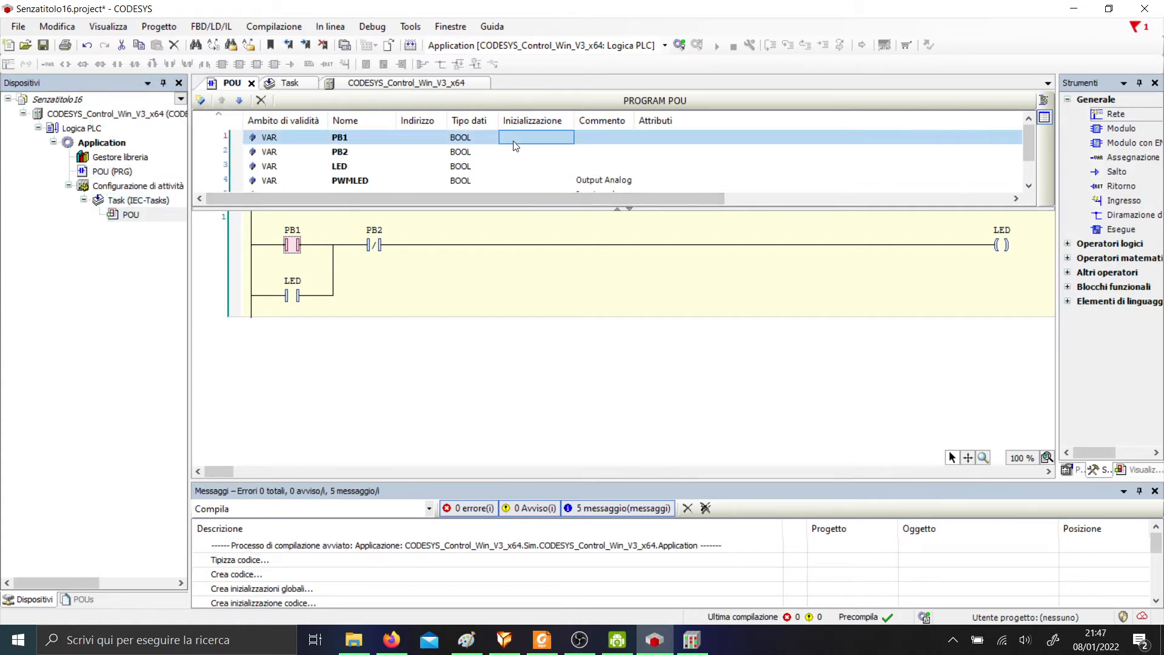
left_click(418, 139)
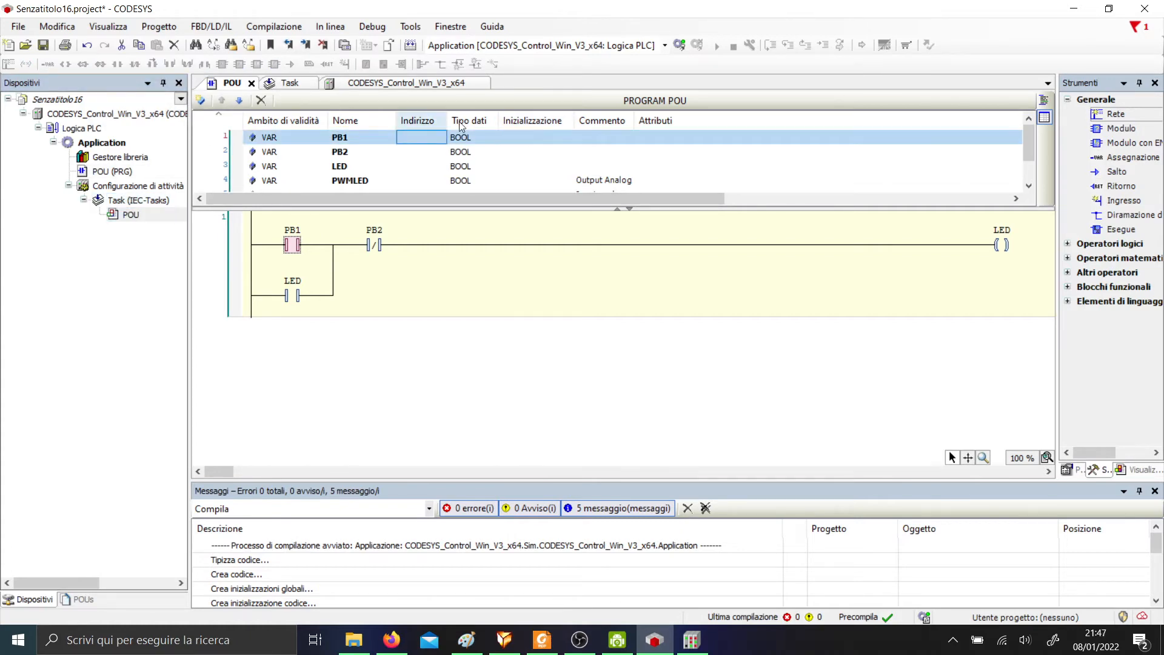
left_click(678, 45)
left_click(557, 351)
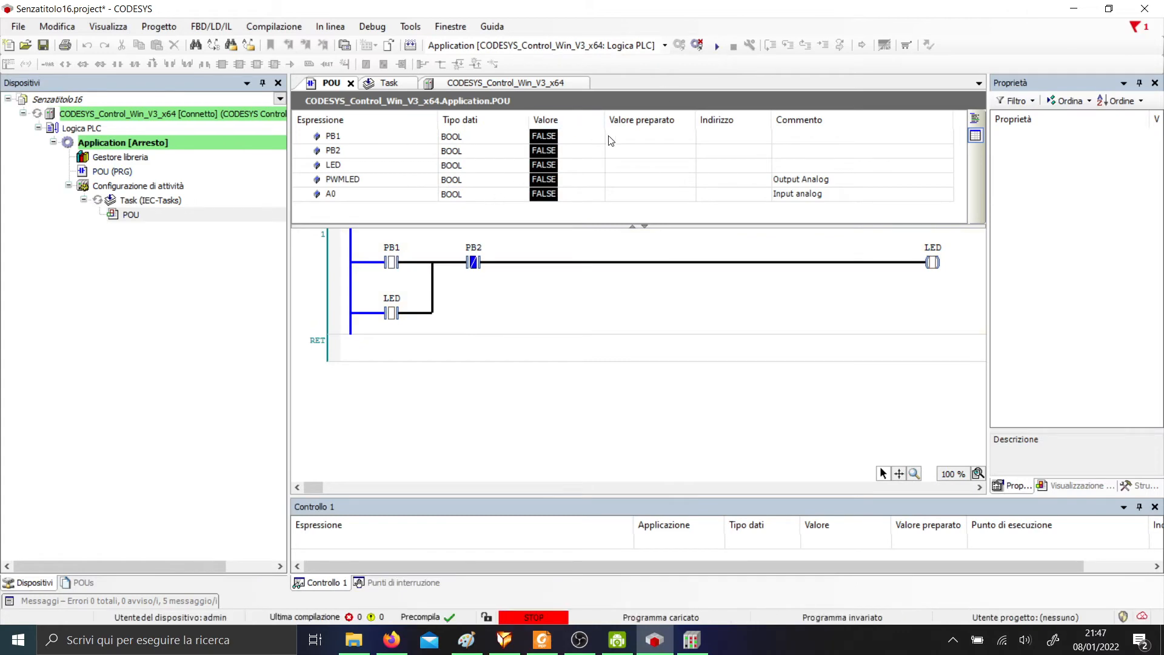
Write PB1 TRUE then FALSE, then PB2 TRUE then FALSE, and log out to the offline editor.
left_click(657, 141)
left_click(657, 141)
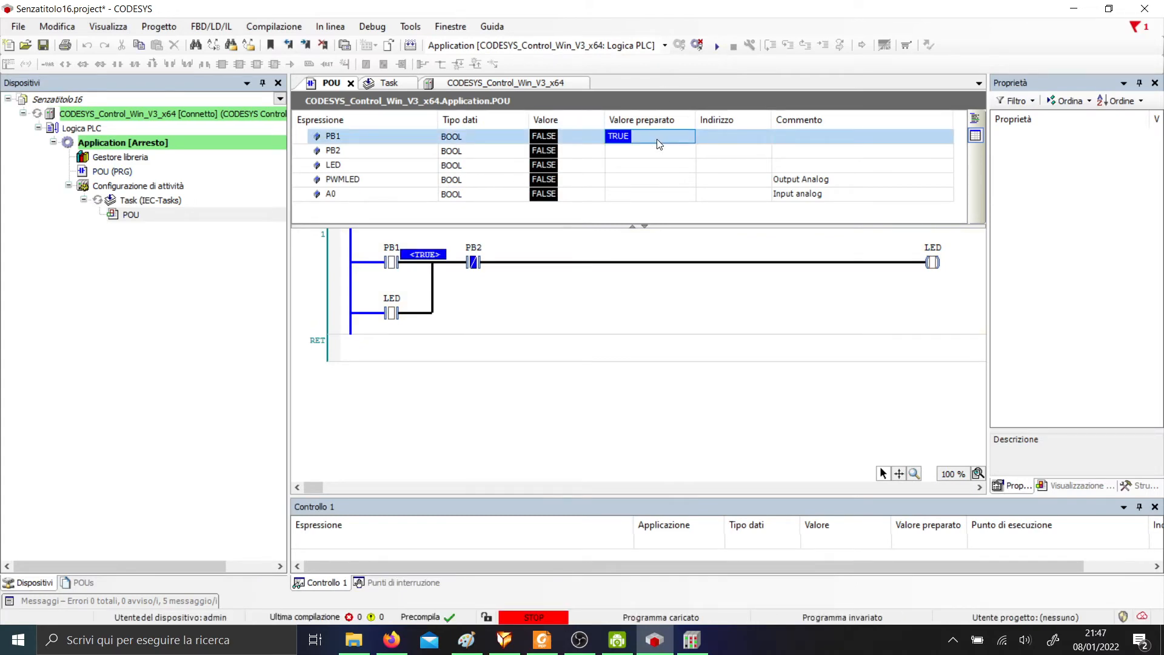
key("ctrl+F7")
left_click(646, 138)
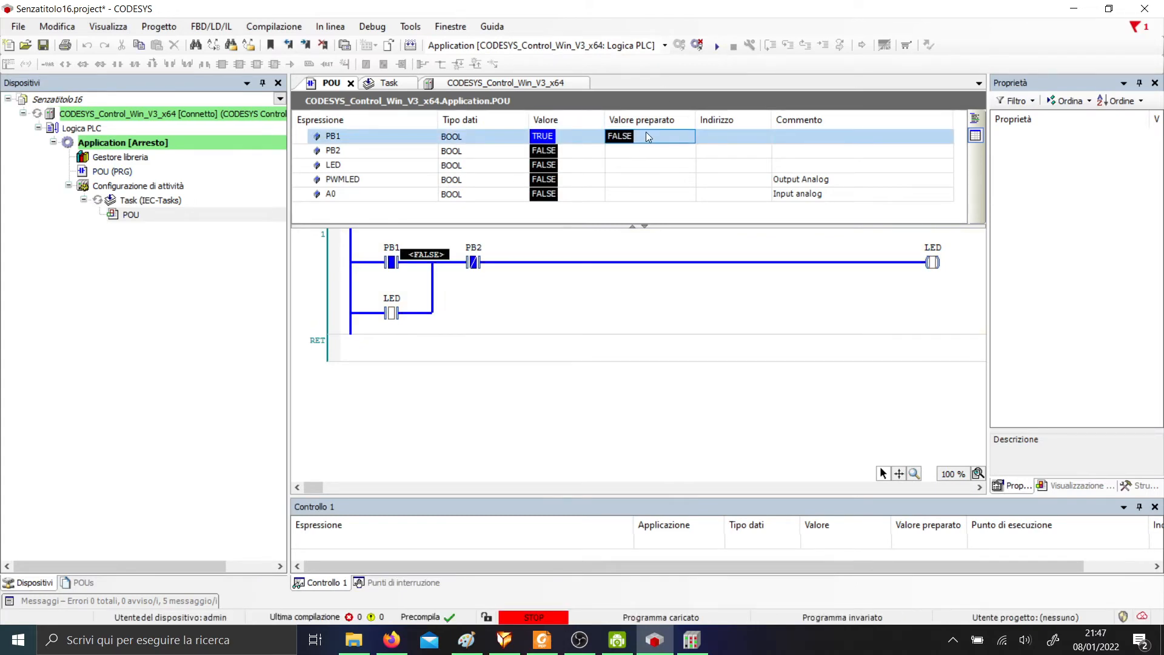
key("ctrl+F7")
double_click(647, 149)
key("ctrl+F7")
left_click(646, 149)
key("ctrl+F7")
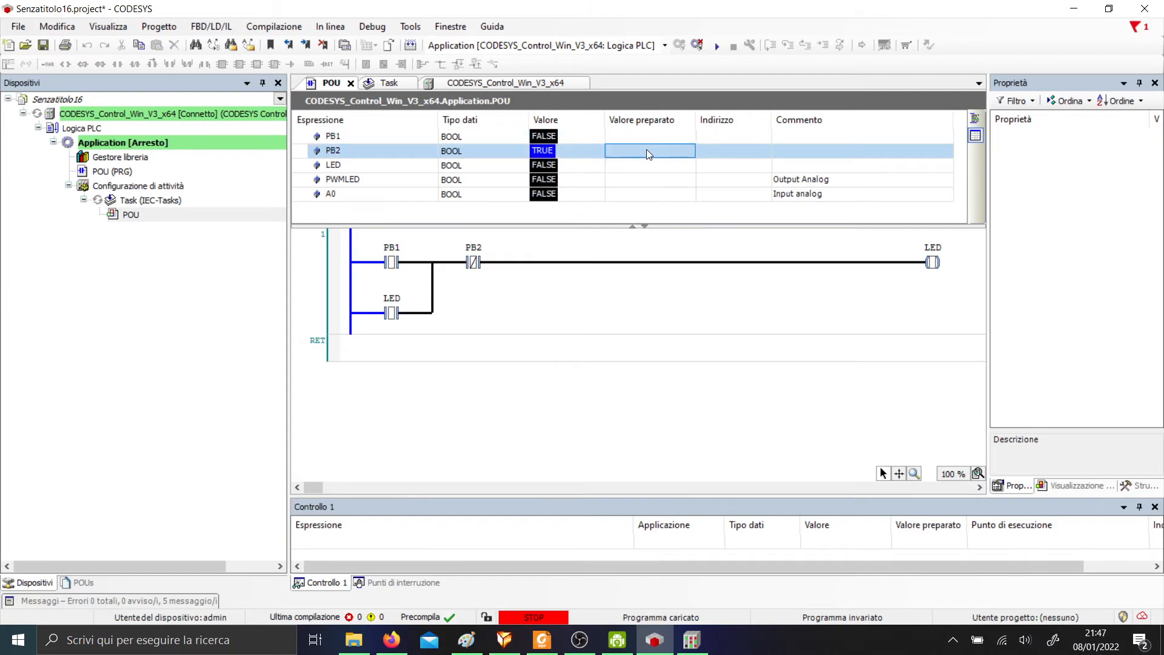
left_click(697, 45)
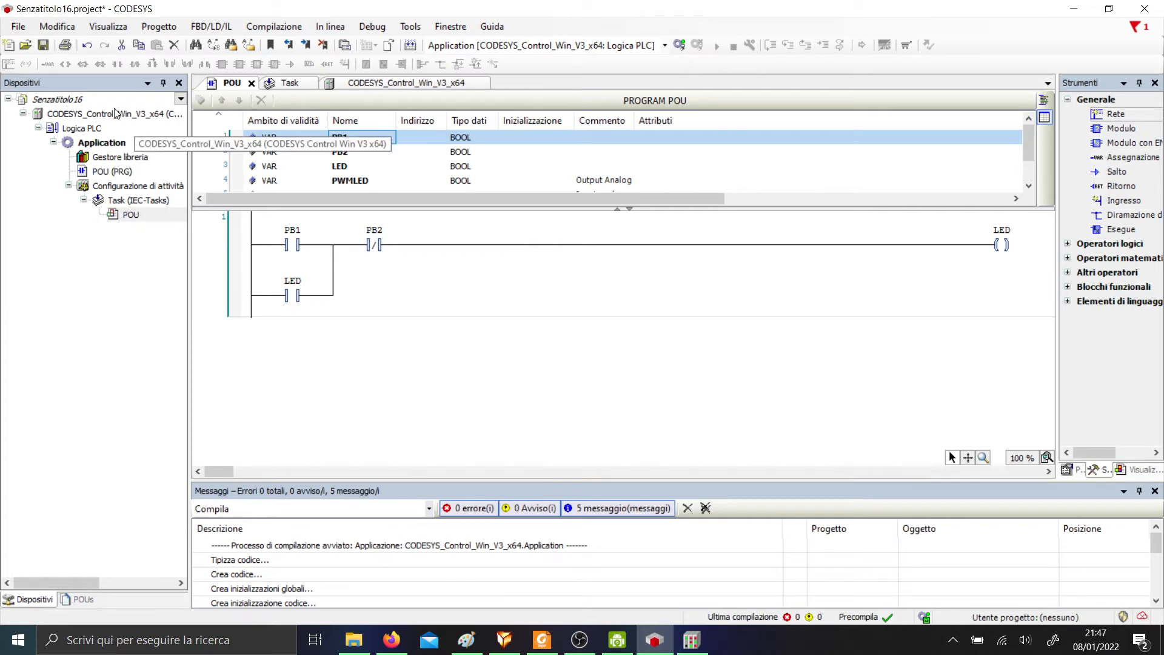
Add a Modbus COM Port device from Modbus > Porta seriale Modbus under the controller.
right_click(64, 115)
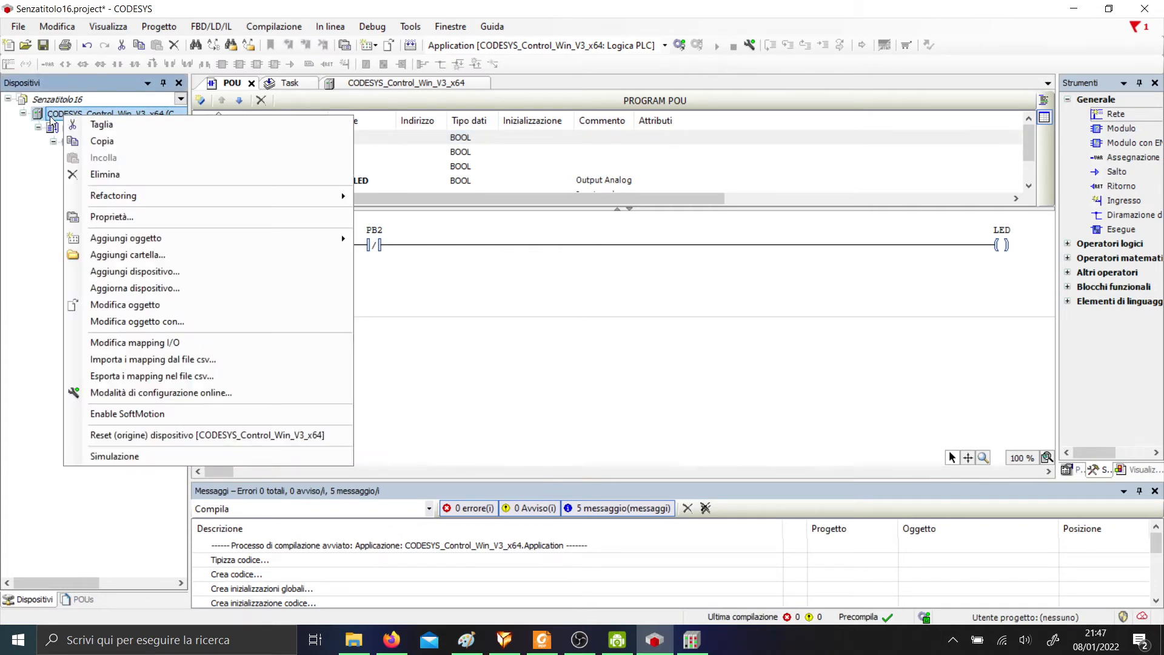
left_click(182, 271)
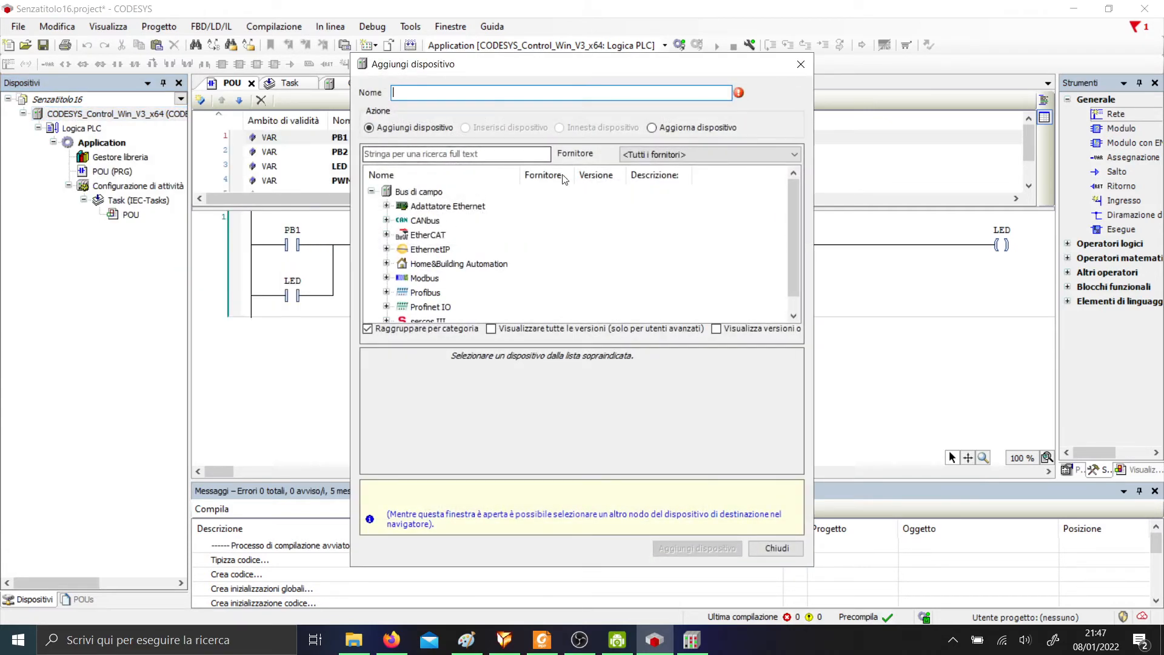
left_click(387, 279)
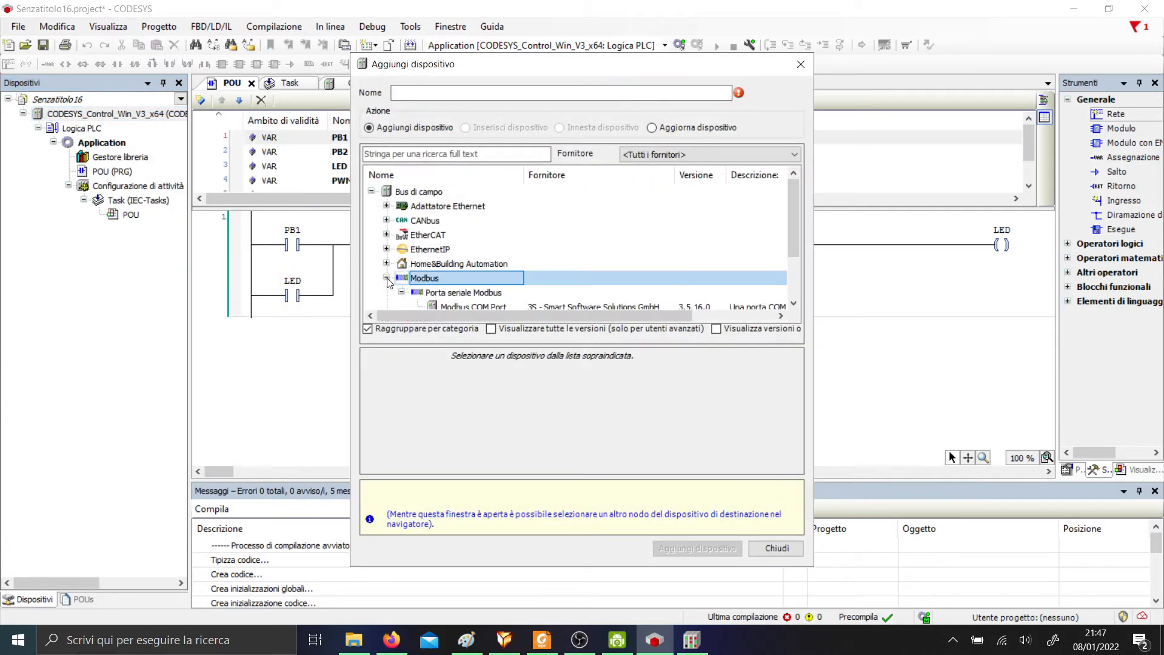
scroll(510, 308, "down", 2)
left_click(491, 251)
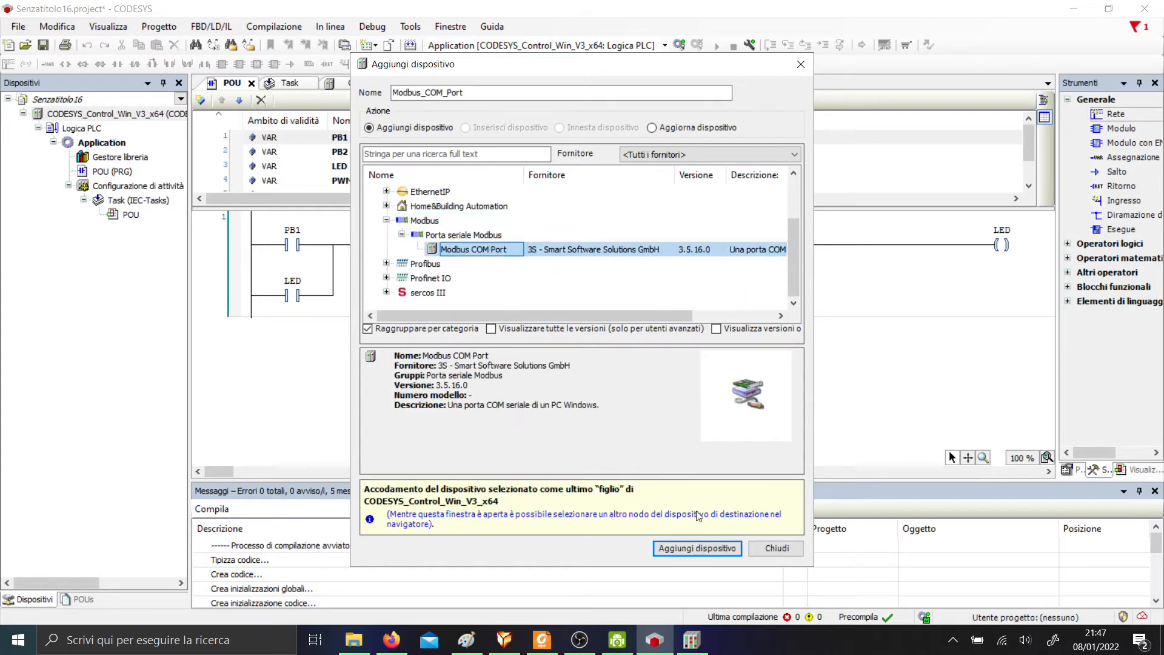
left_click(695, 547)
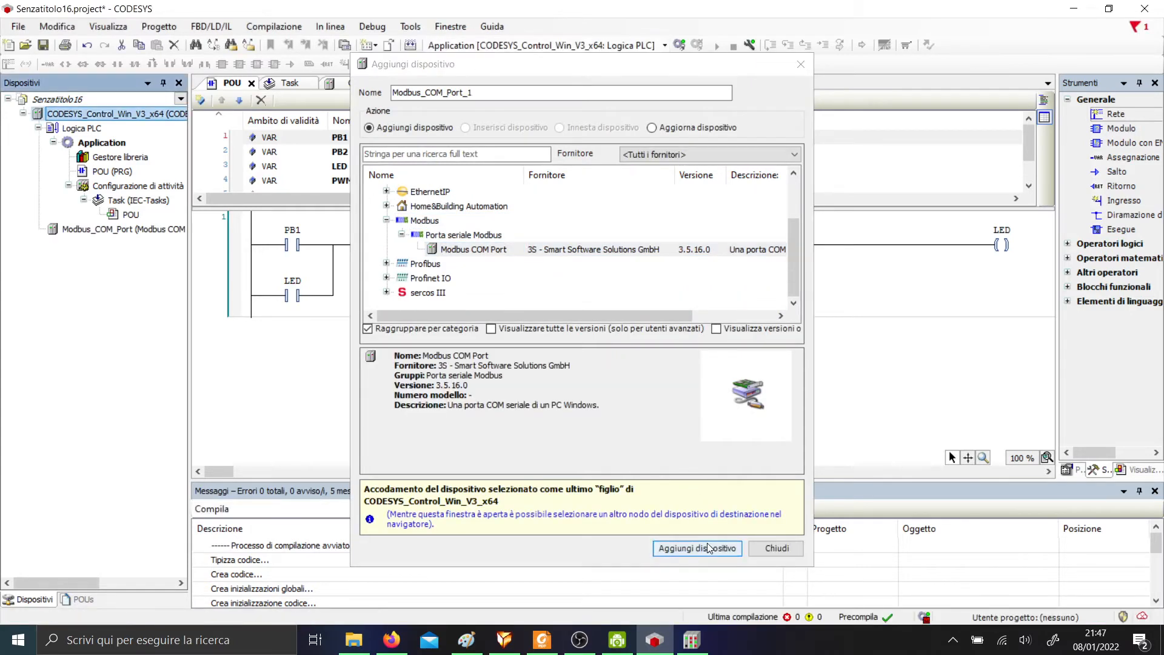
left_click(752, 550)
Browse the Modbus devices for inserting at Modbus_COM_Port, then close without inserting.
right_click(133, 236)
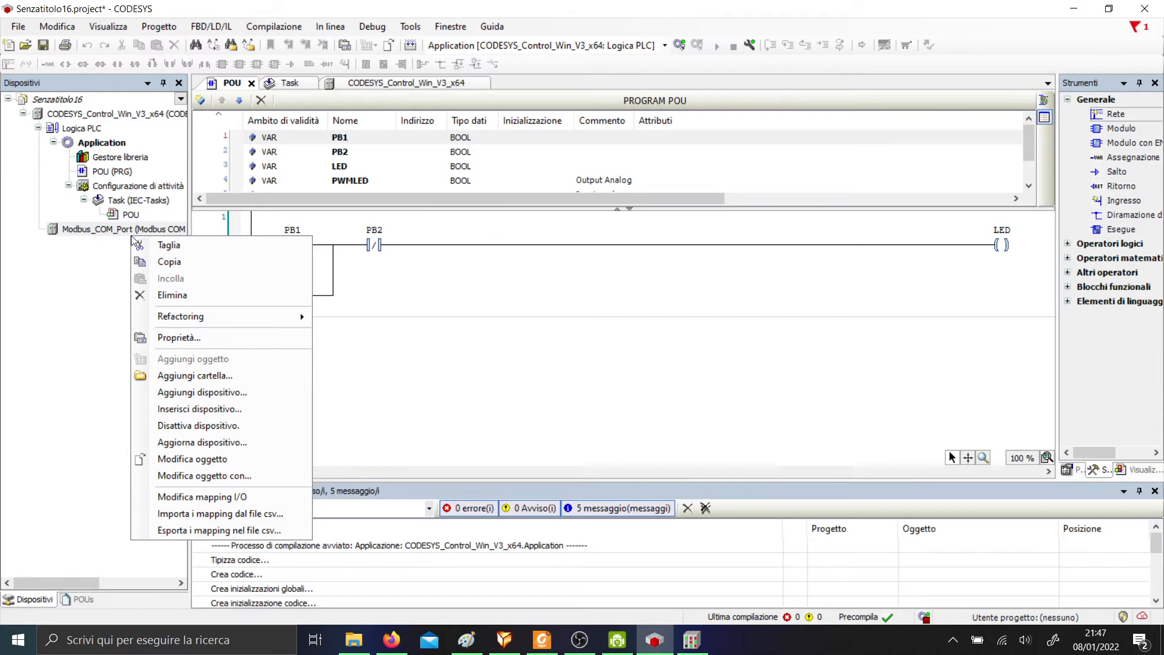
left_click(204, 411)
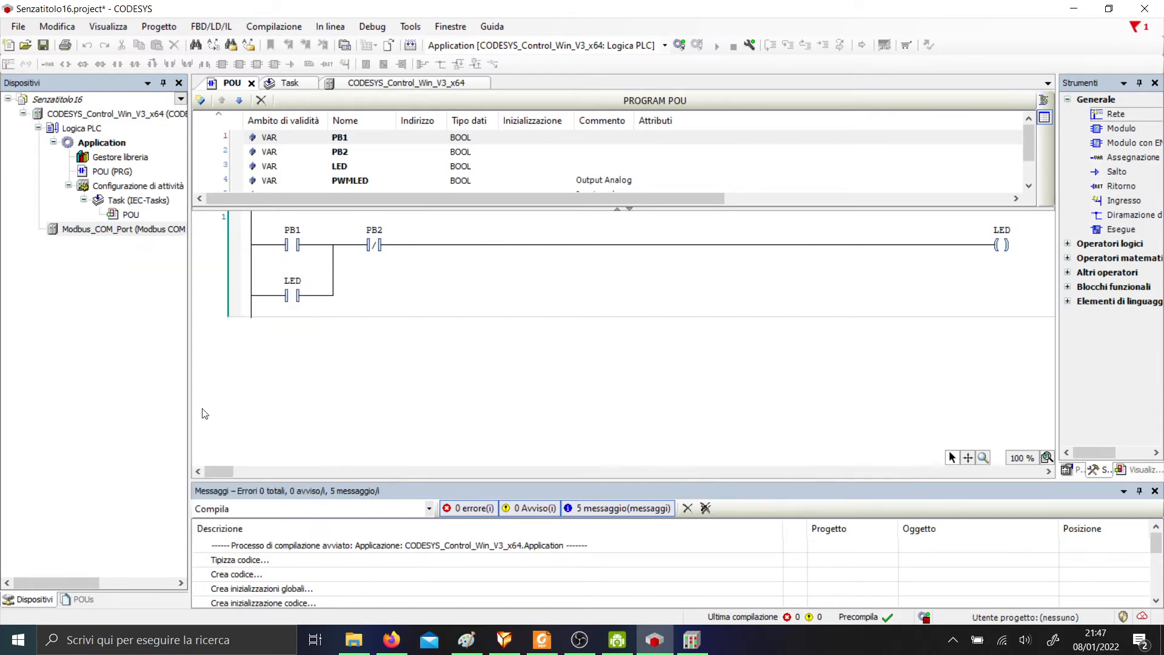
left_click(432, 280)
left_click(385, 278)
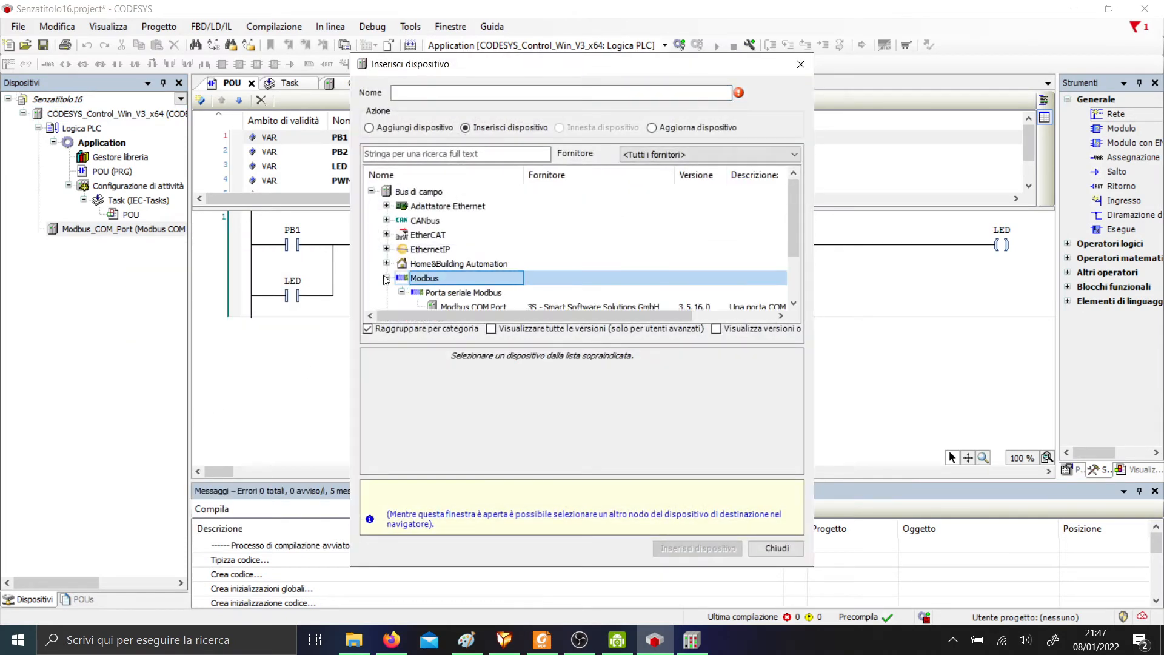
scroll(479, 298, "down", 2)
left_click(107, 231)
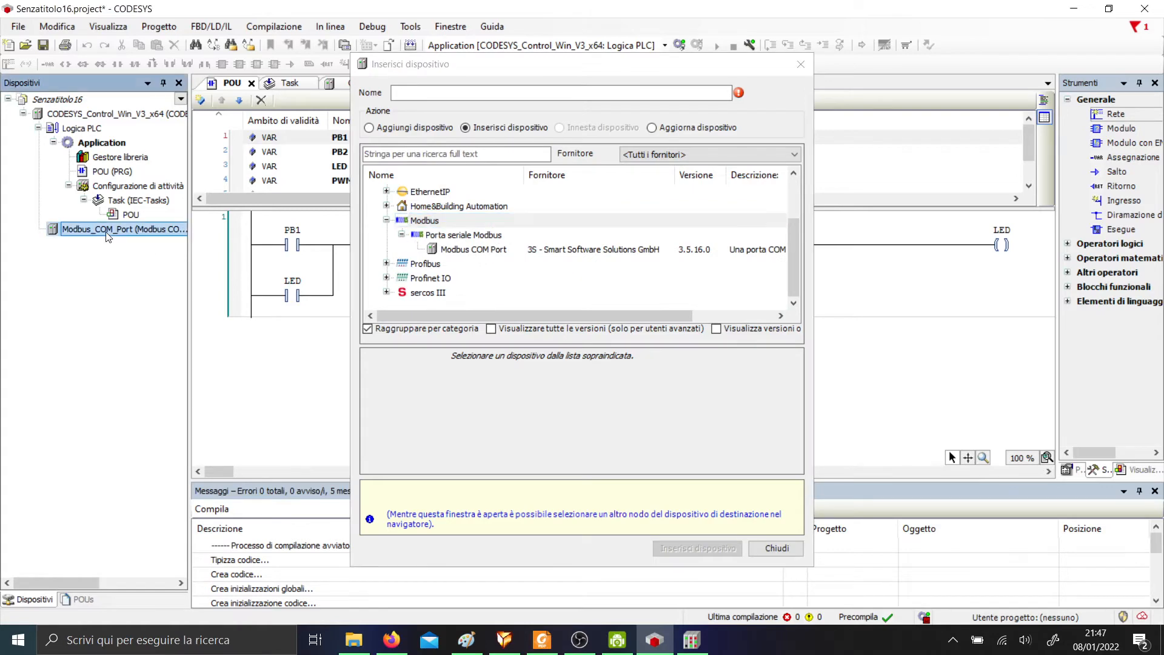
left_click(463, 254)
scroll(449, 290, "down", 2)
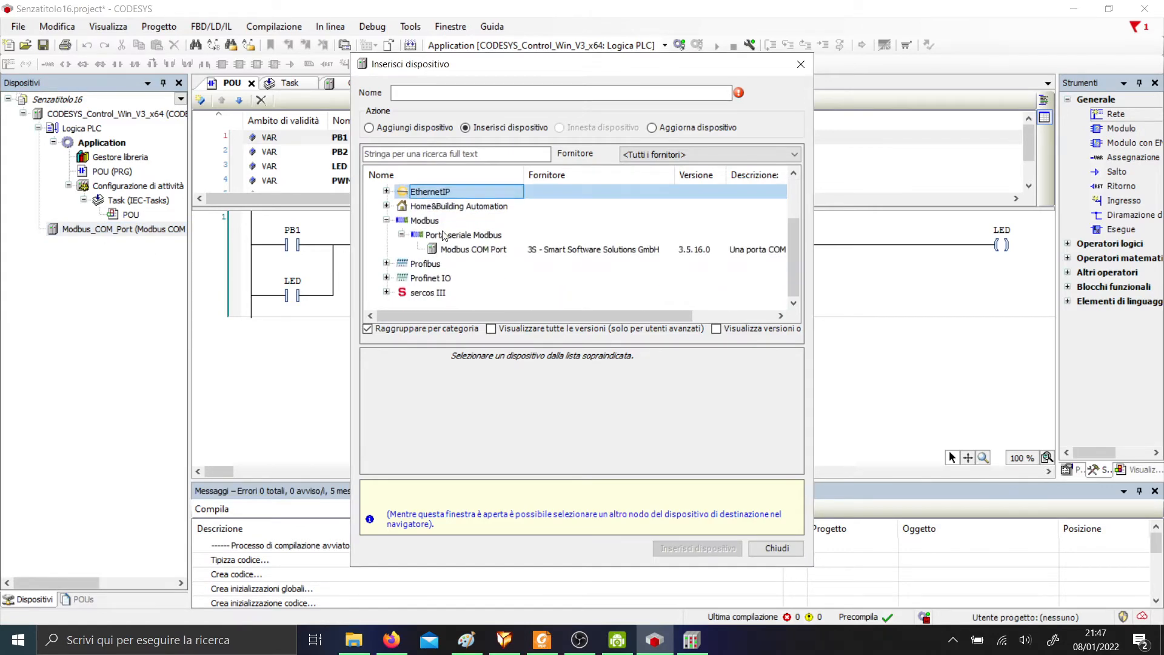
left_click(788, 549)
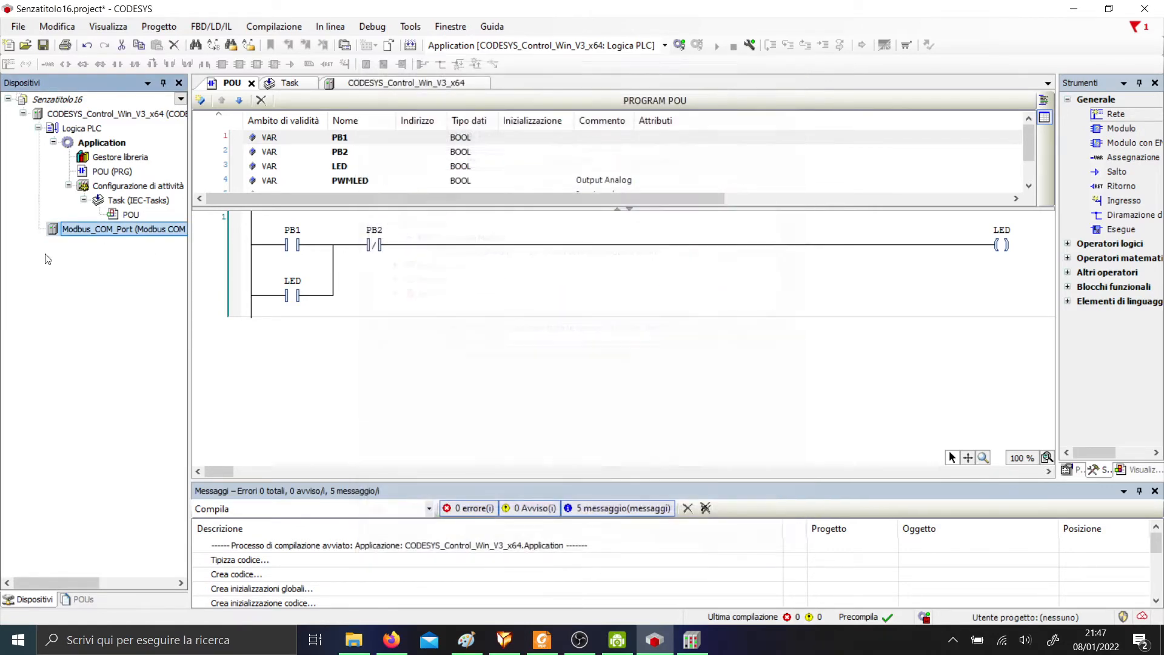
Add a Modbus Master, COM Port device under Modbus_COM_Port.
right_click(84, 231)
right_click(83, 229)
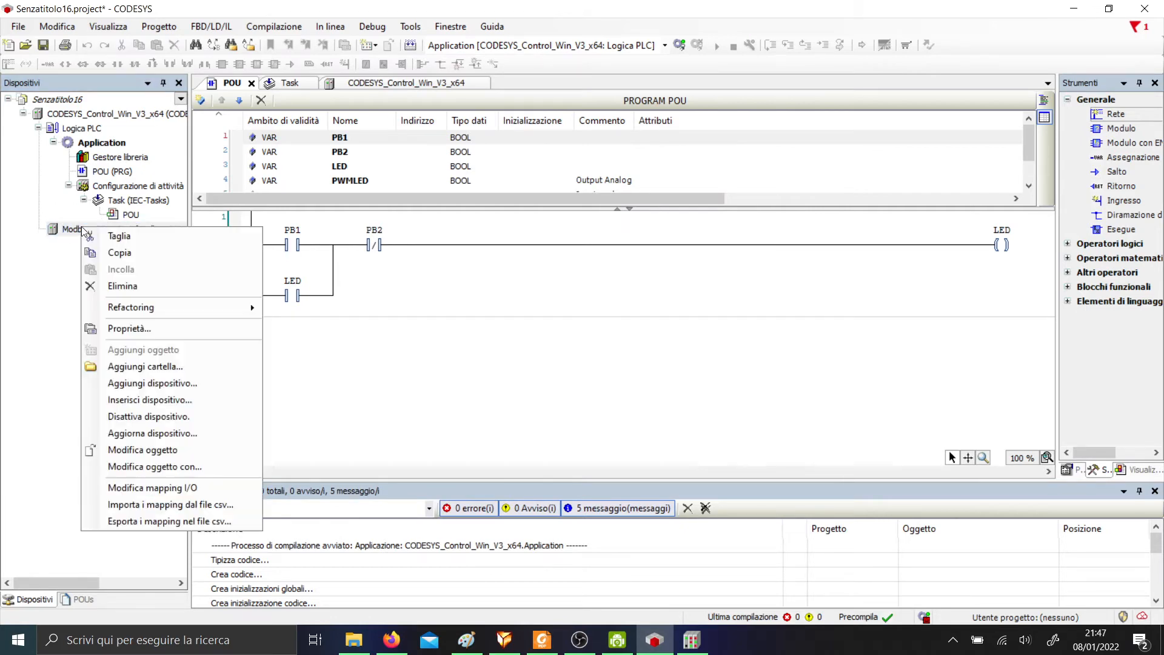
right_click(65, 231)
left_click(135, 389)
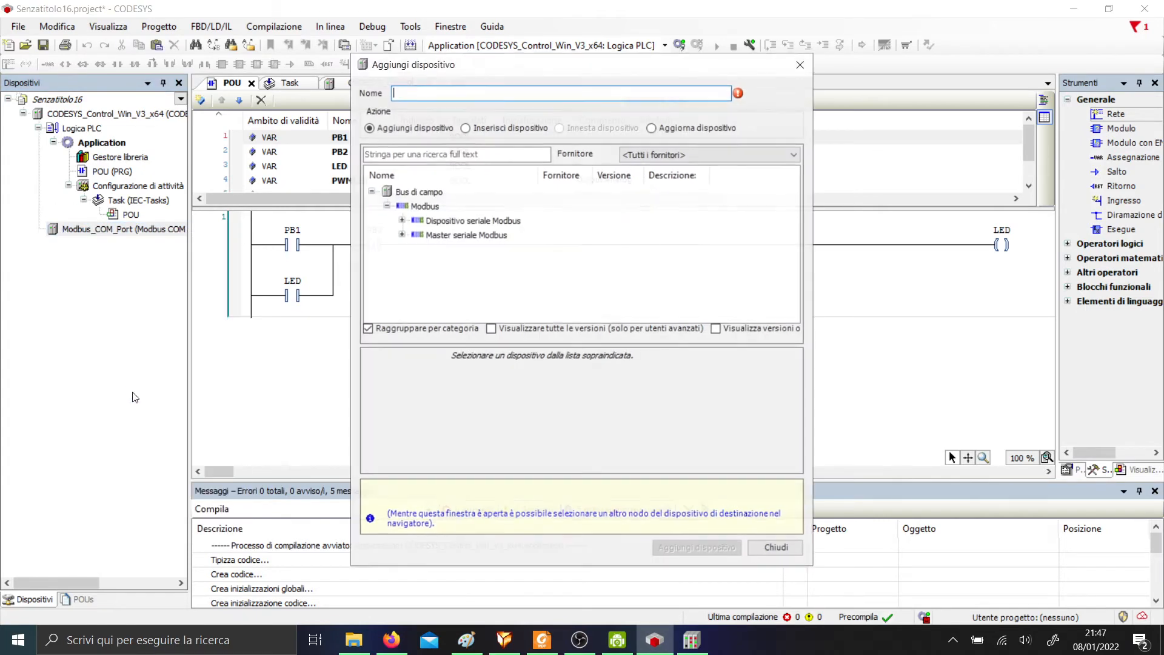
left_click(401, 221)
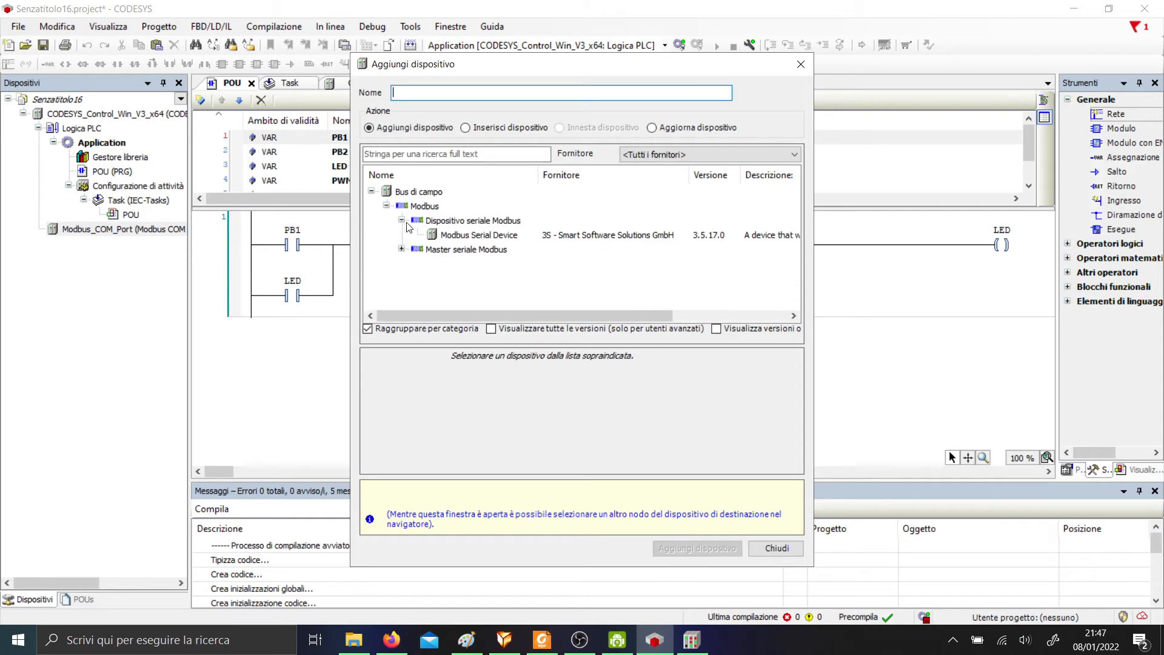
left_click(467, 237)
left_click(402, 249)
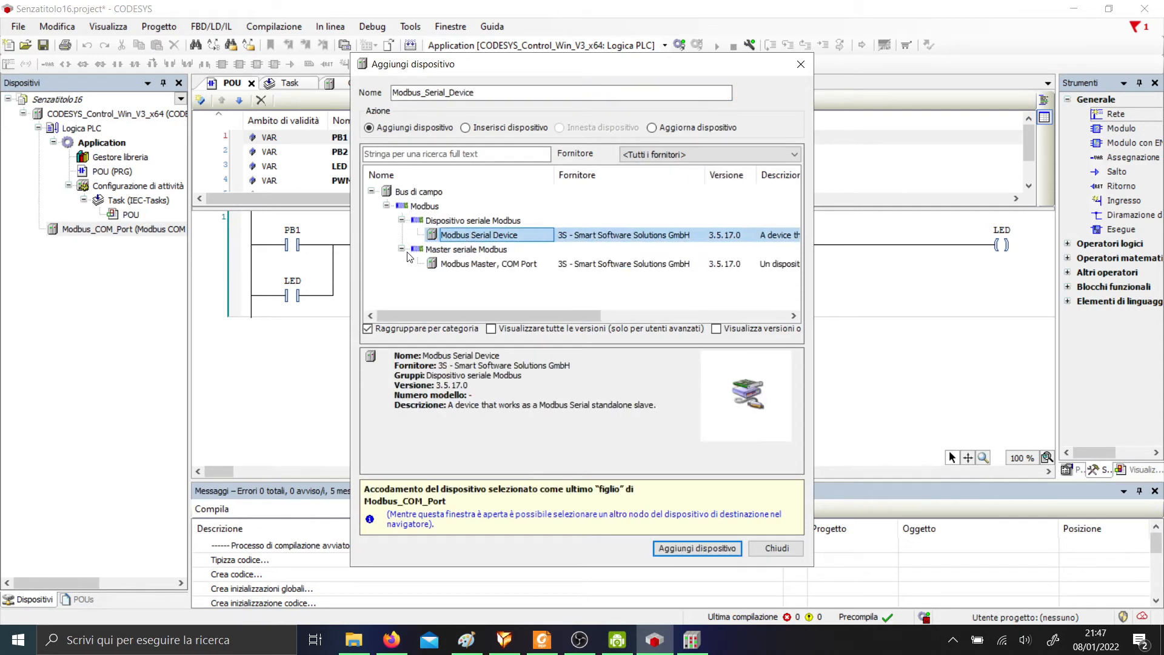
left_click(457, 265)
left_click(667, 548)
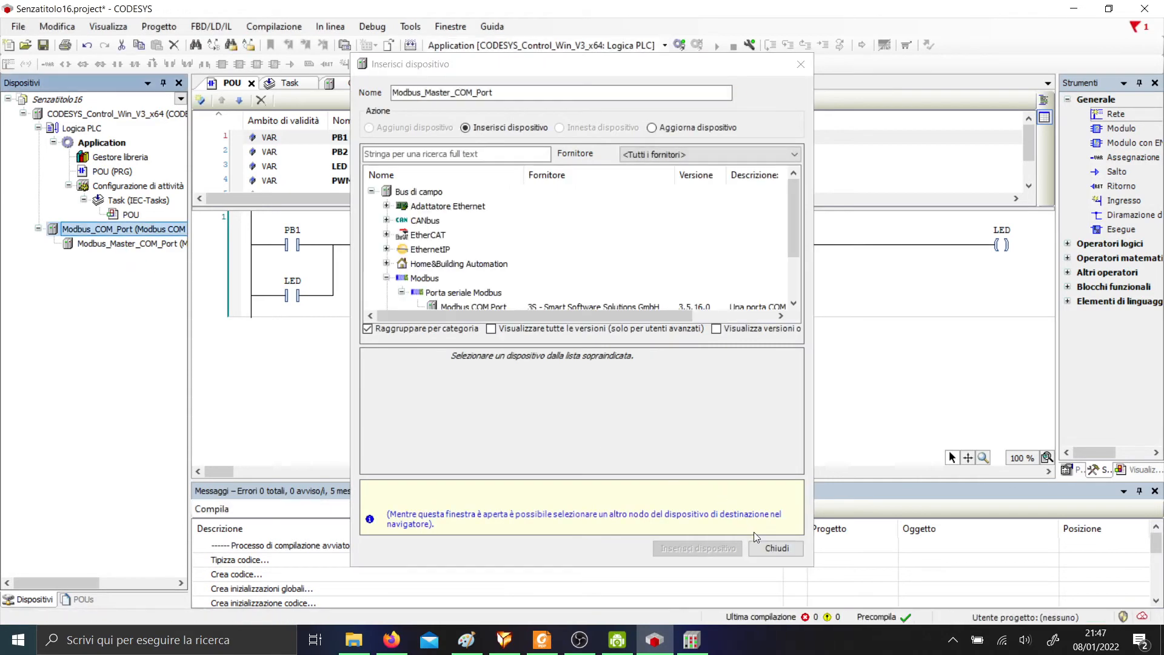
left_click(777, 548)
Add a Slave Modbus, porta COM under the master and delete the accidental duplicate slave.
right_click(91, 244)
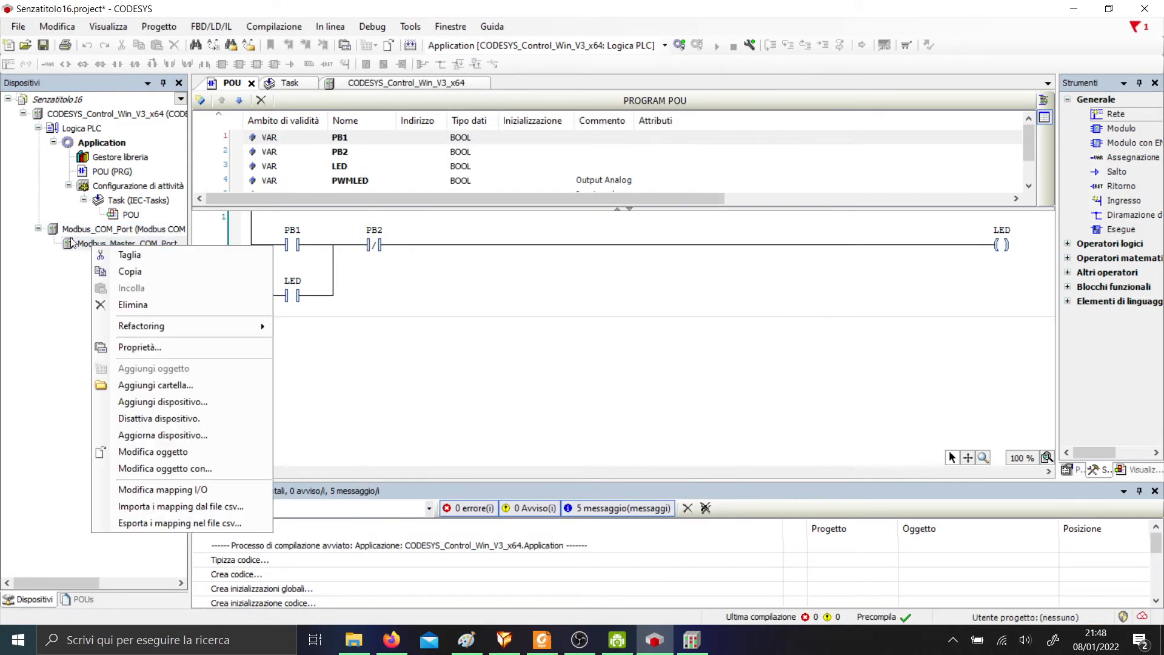
left_click(86, 245)
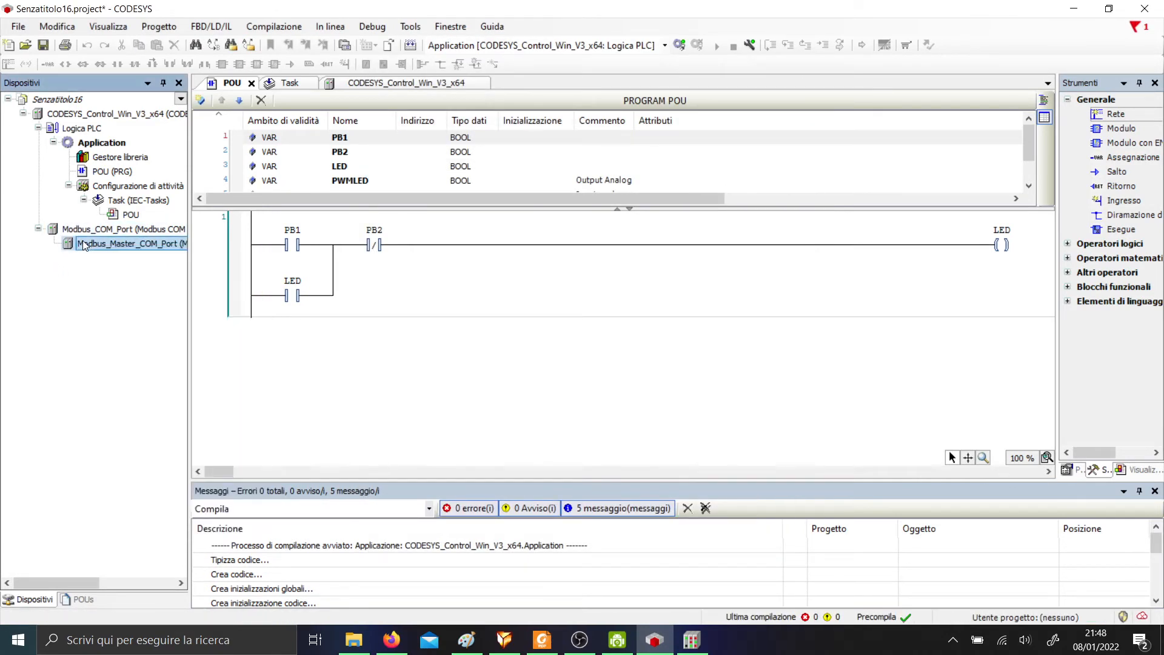
right_click(91, 245)
left_click(247, 397)
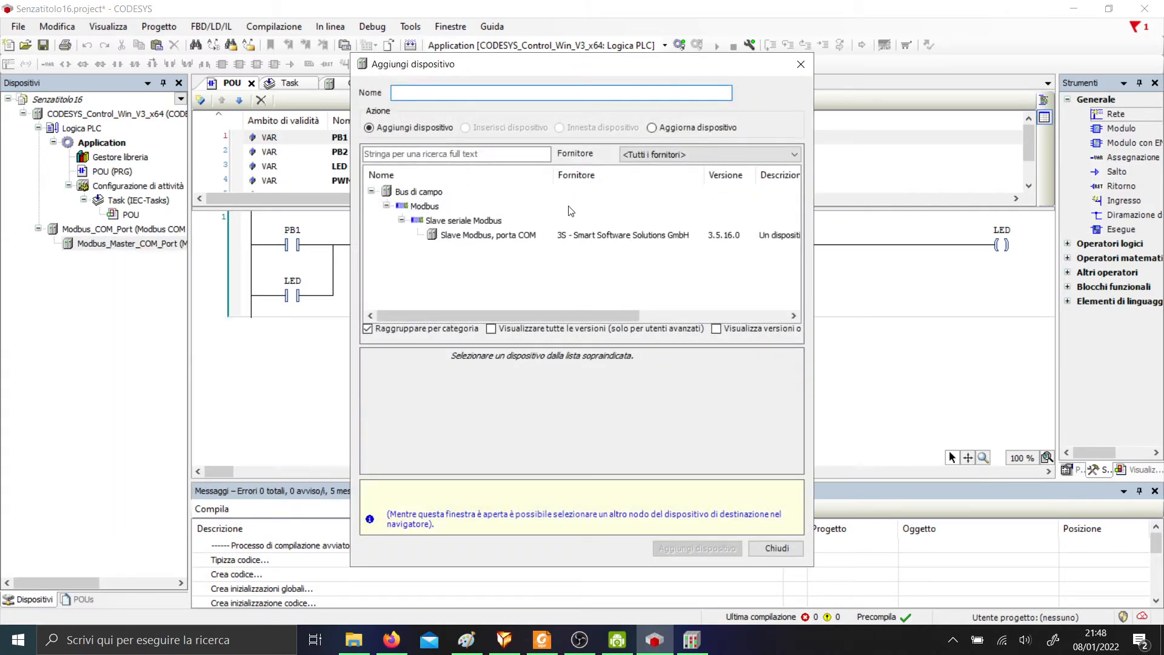
left_click(511, 235)
left_click(702, 547)
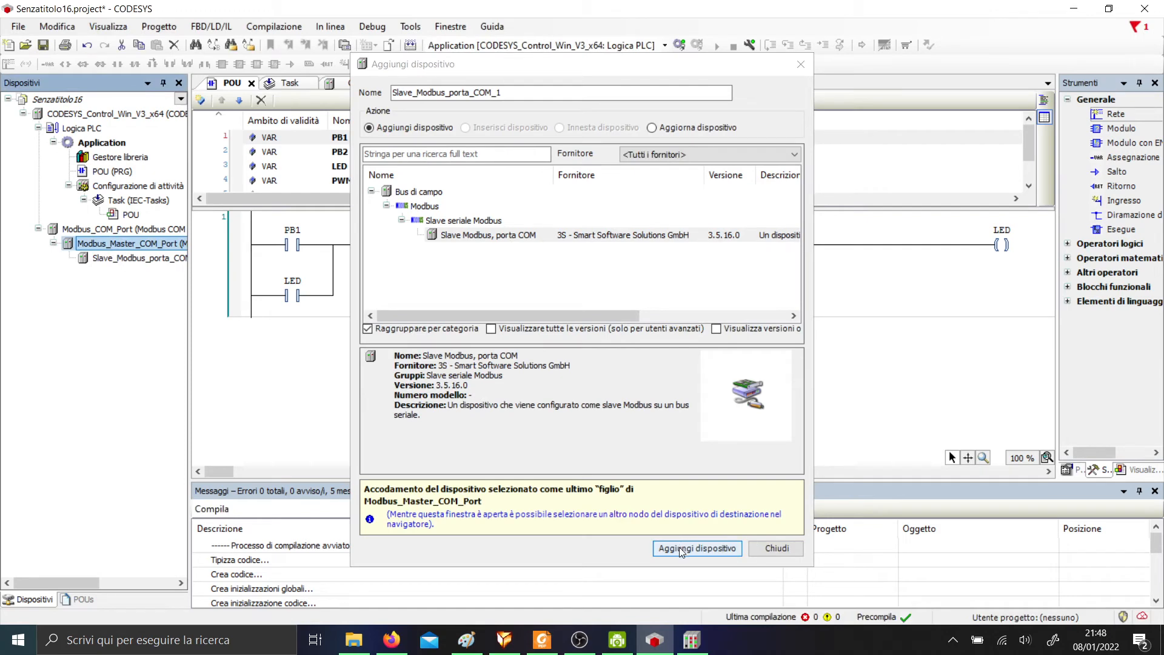
left_click(679, 548)
left_click(776, 547)
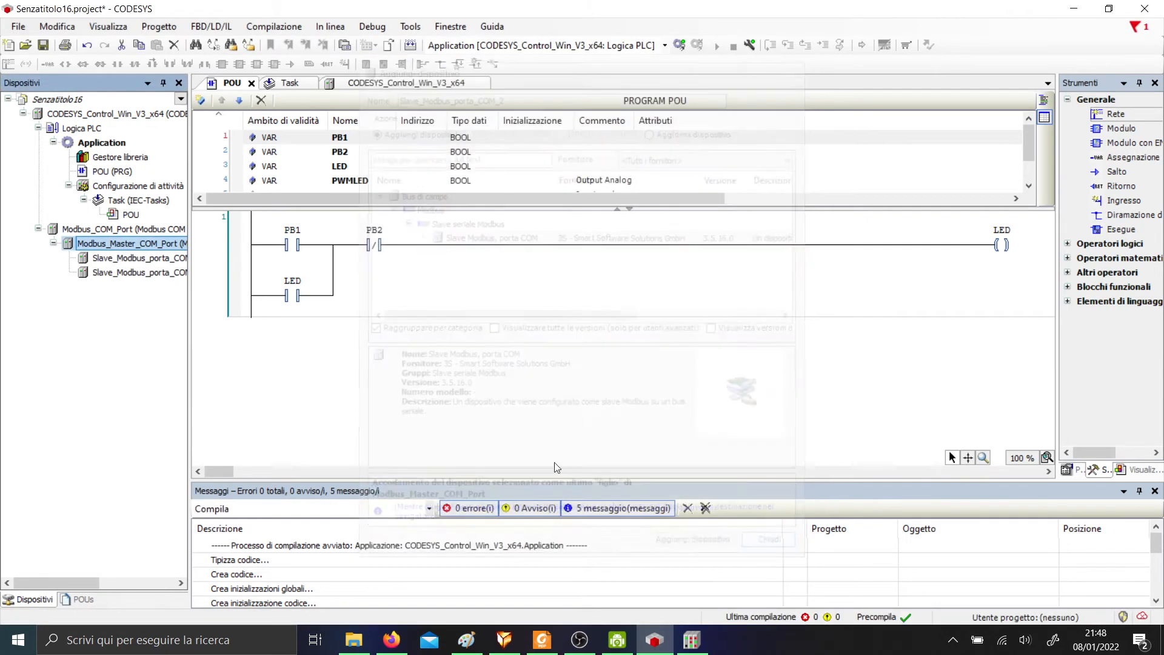
left_click(161, 274)
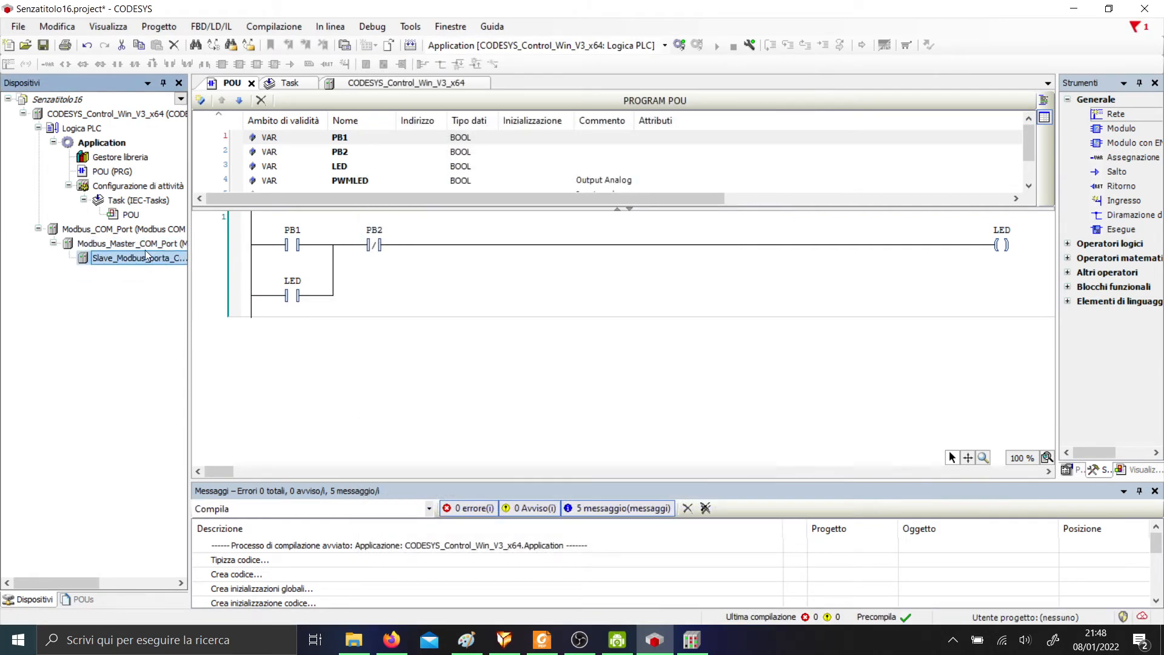
key("Delete")
In Modbus_COM_Port's Generale settings, set the COM port to 3.
double_click(143, 233)
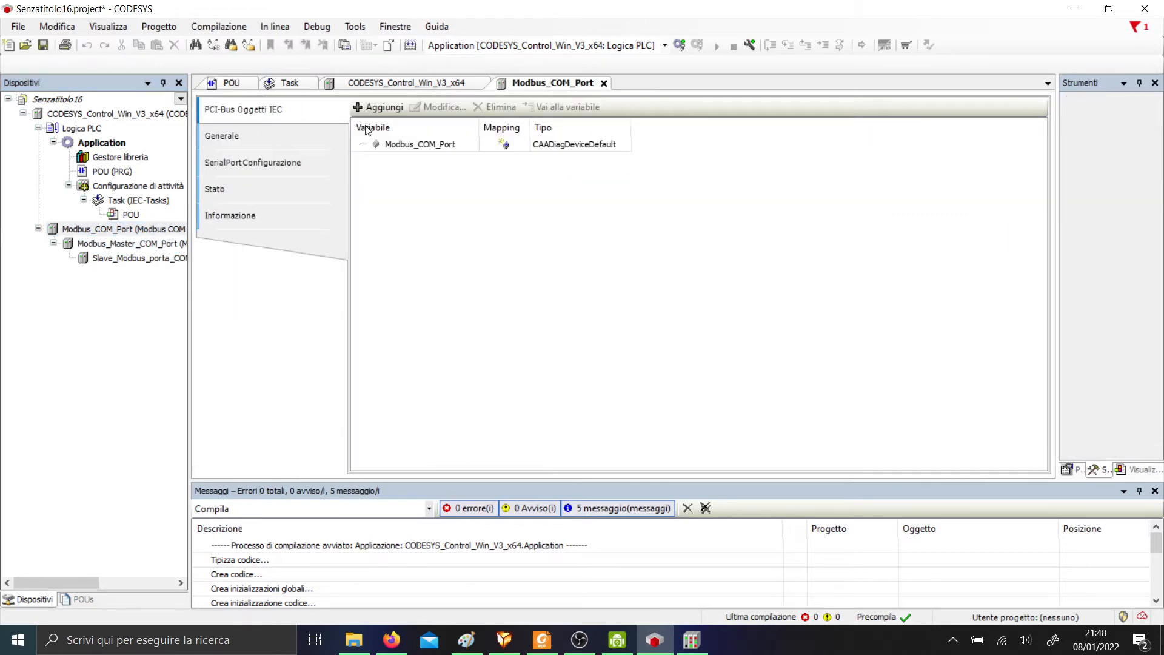
left_click(250, 144)
left_click(266, 119)
left_click(291, 135)
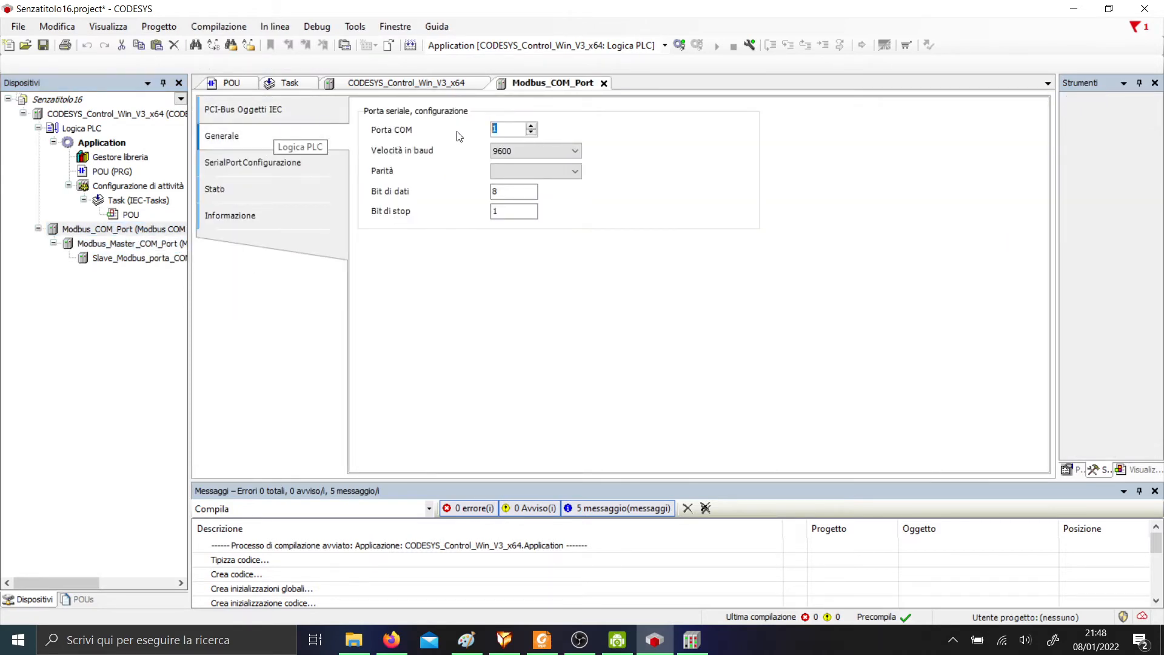
key("super")
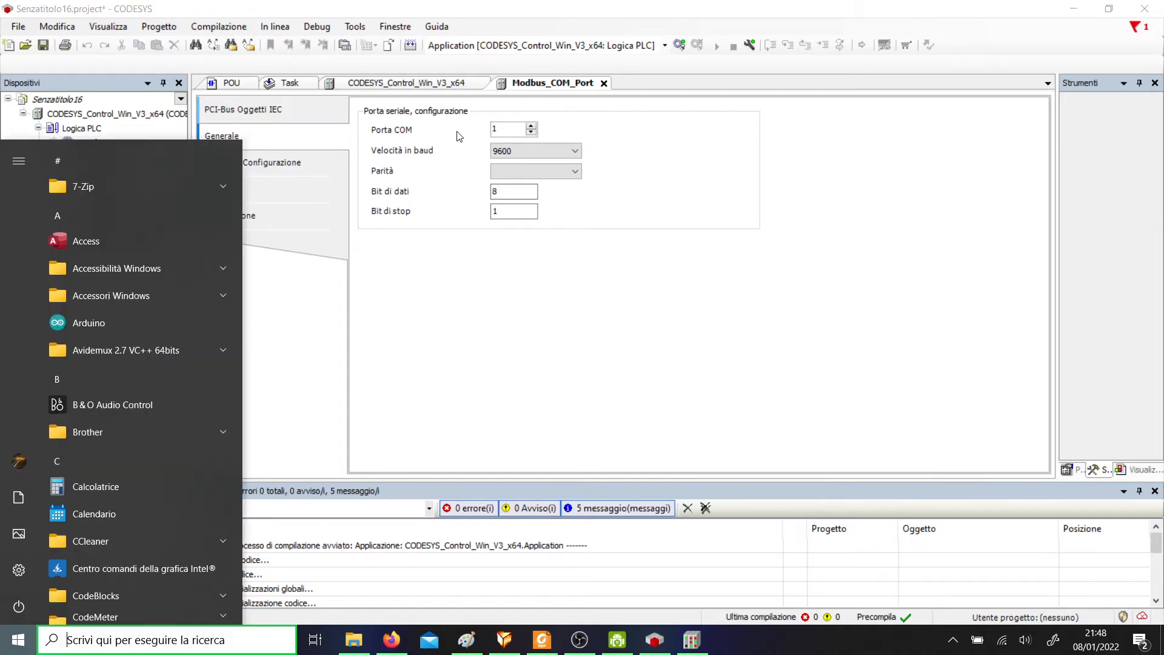
type("uno")
key("BackSpace")
key("BackSpace")
key("BackSpace")
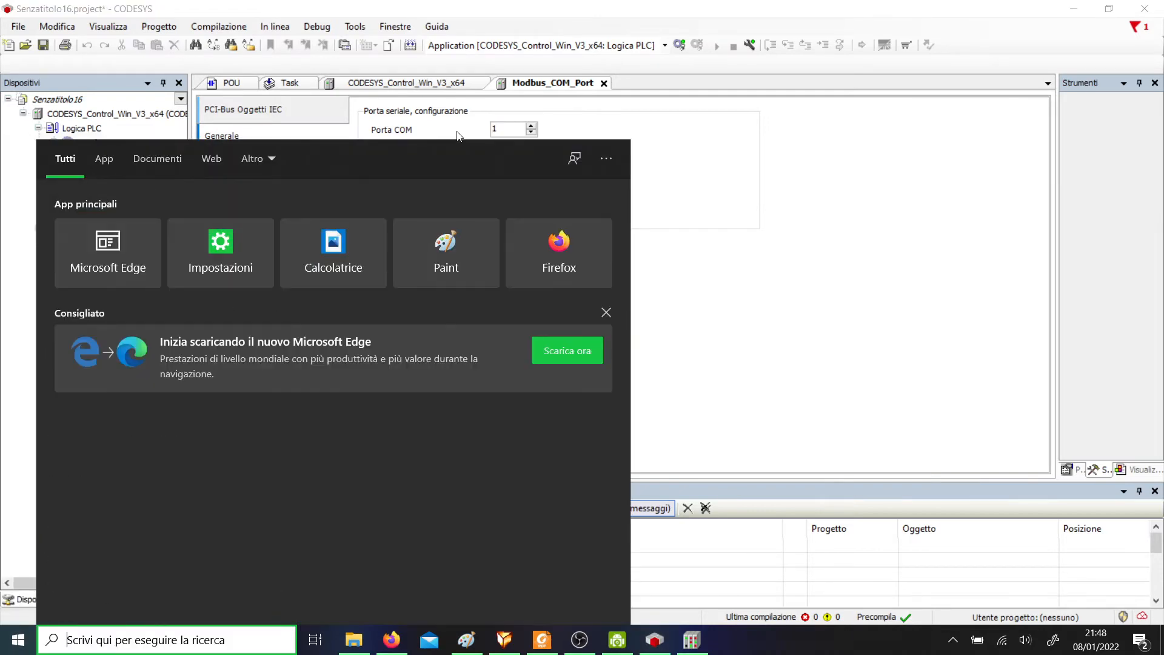
left_click(434, 120)
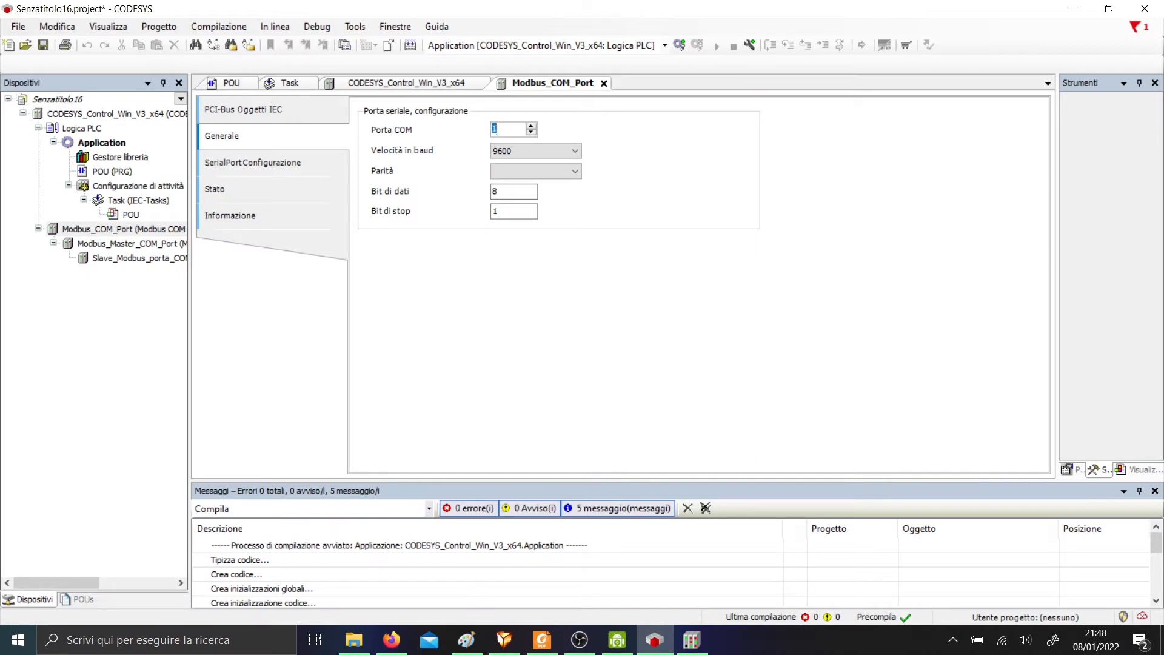
type("3")
Launch the Arduino IDE to confirm the board uses COM3, then return to CODESYS.
key("super")
type("id")
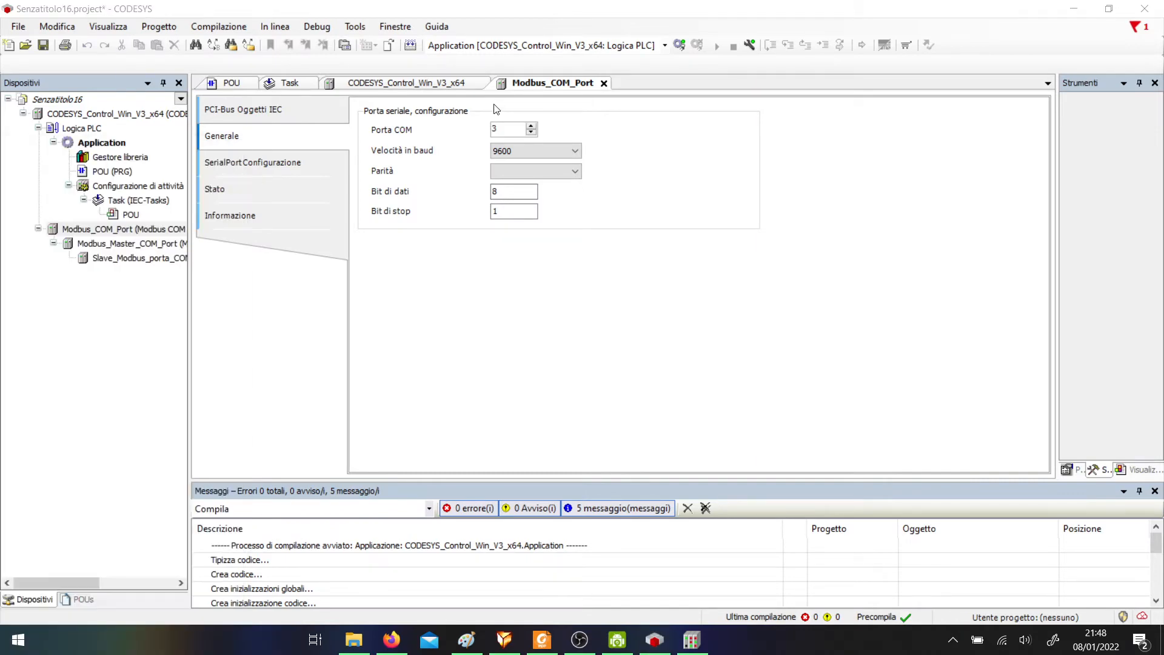
key("BackSpace")
key("BackSpace")
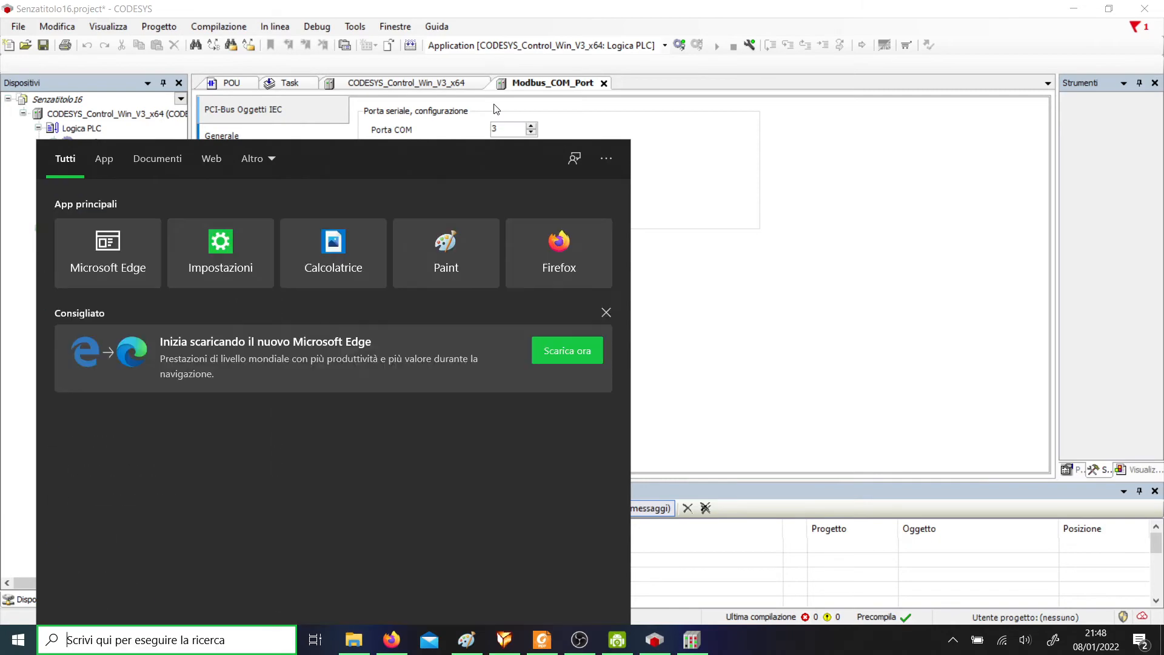
type("arduino")
key("Return")
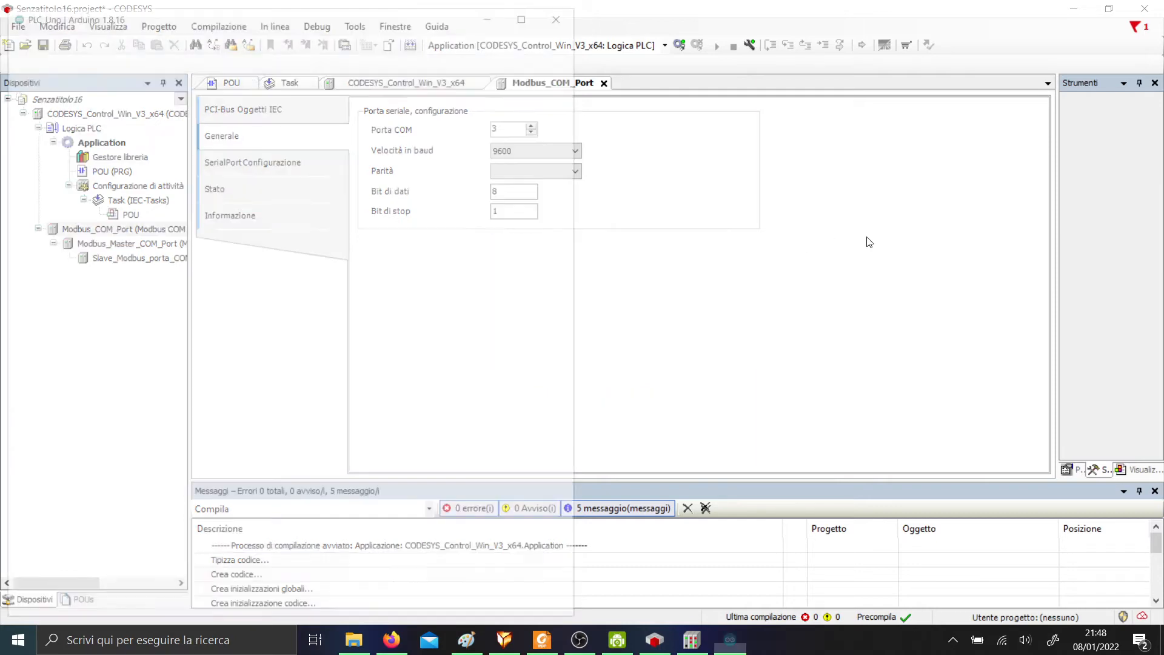
left_click(108, 30)
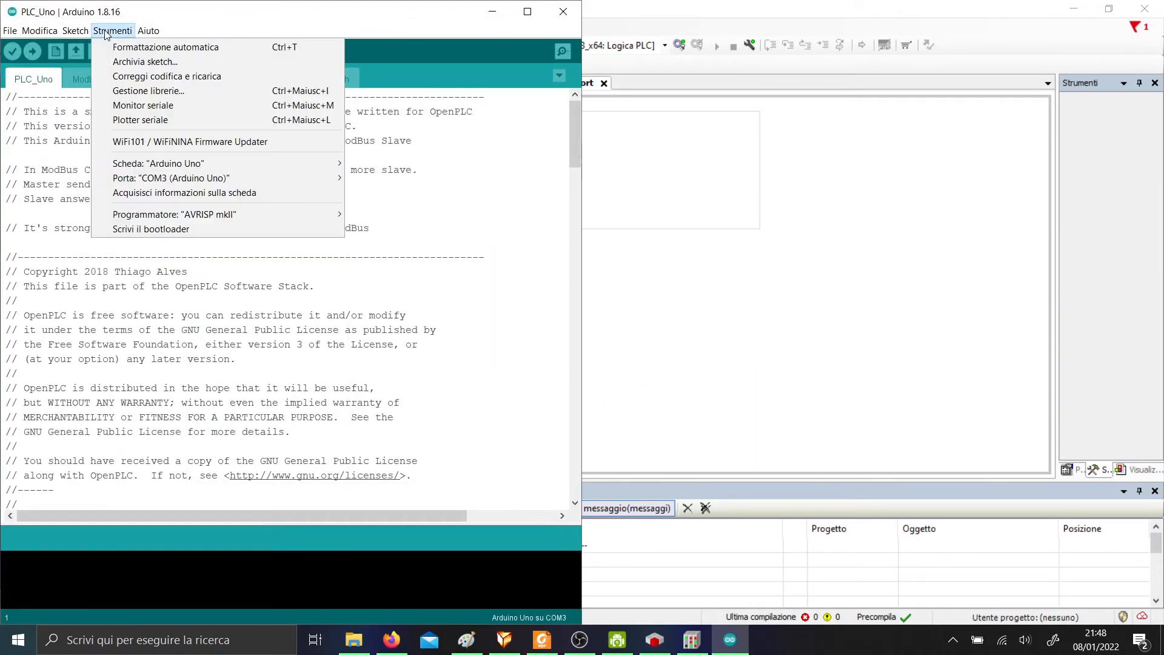
mouse_move(204, 183)
left_click(821, 228)
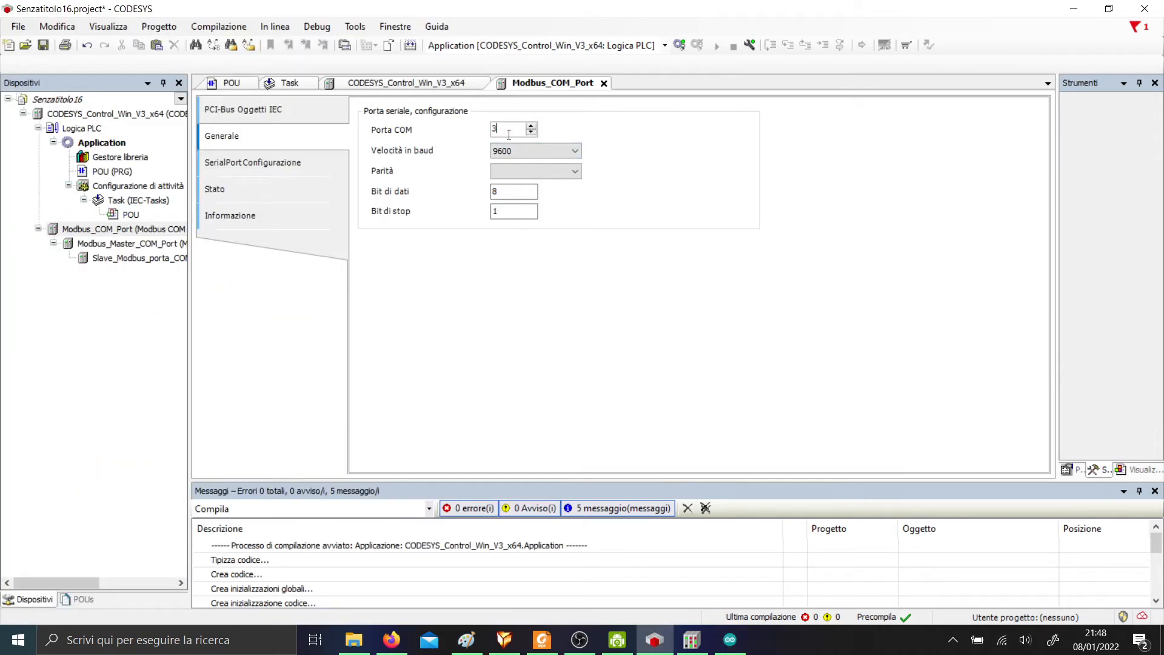
Set the COM port to 115200 baud with parity NONE, then review its status and information pages.
left_click(564, 151)
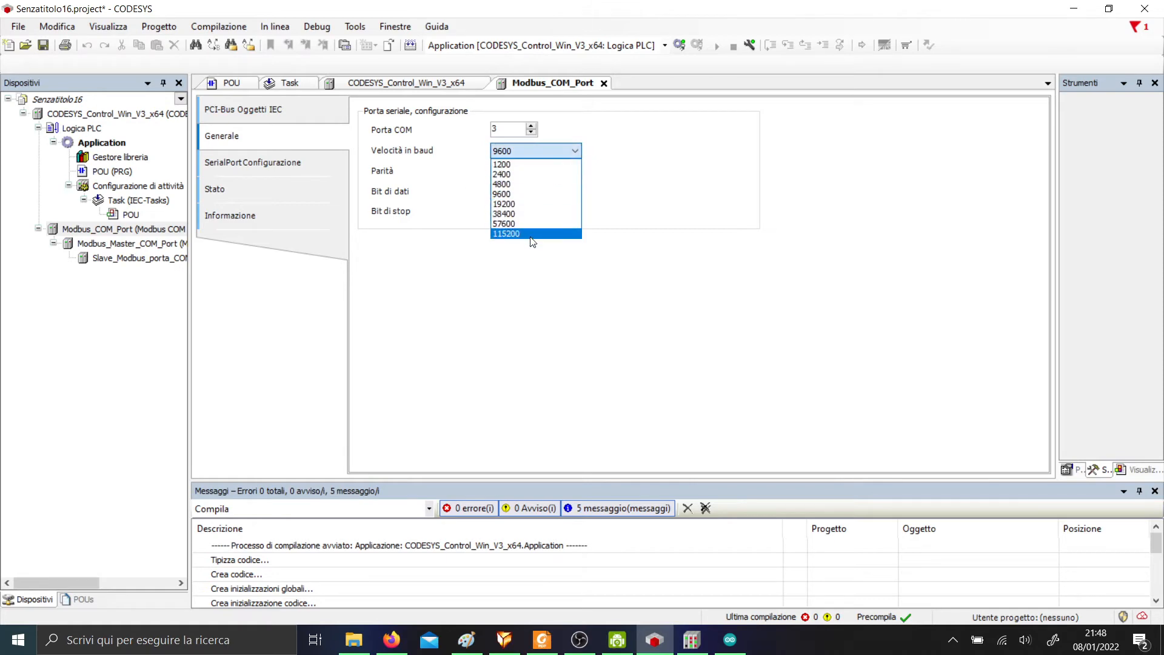
left_click(529, 236)
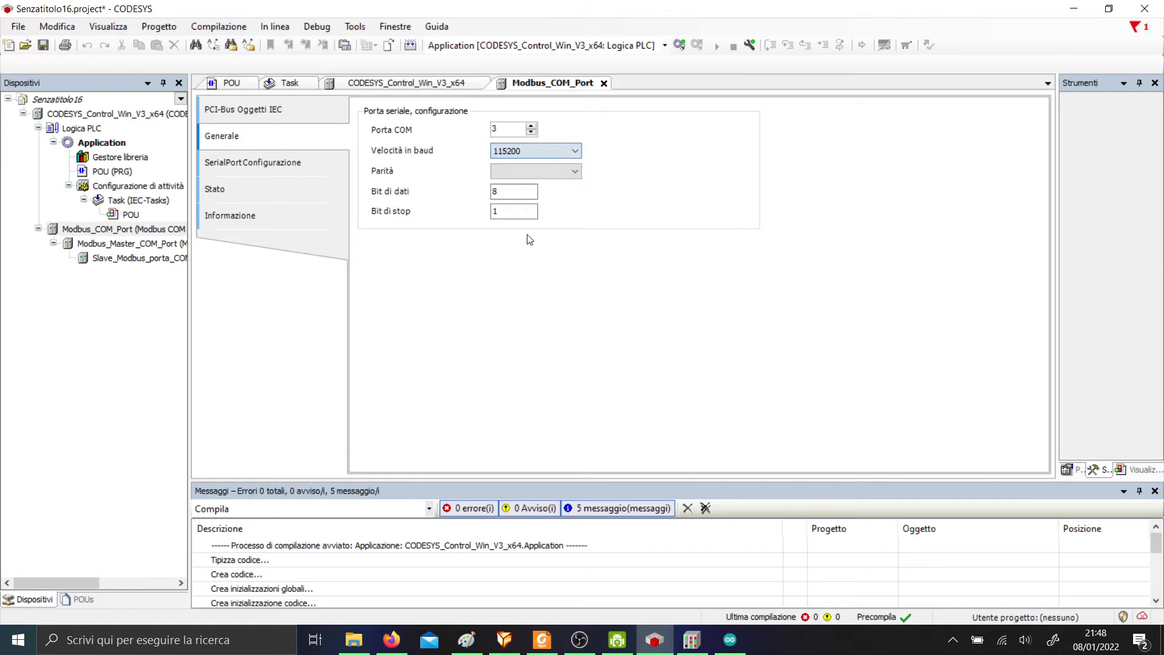
left_click(552, 170)
left_click(532, 204)
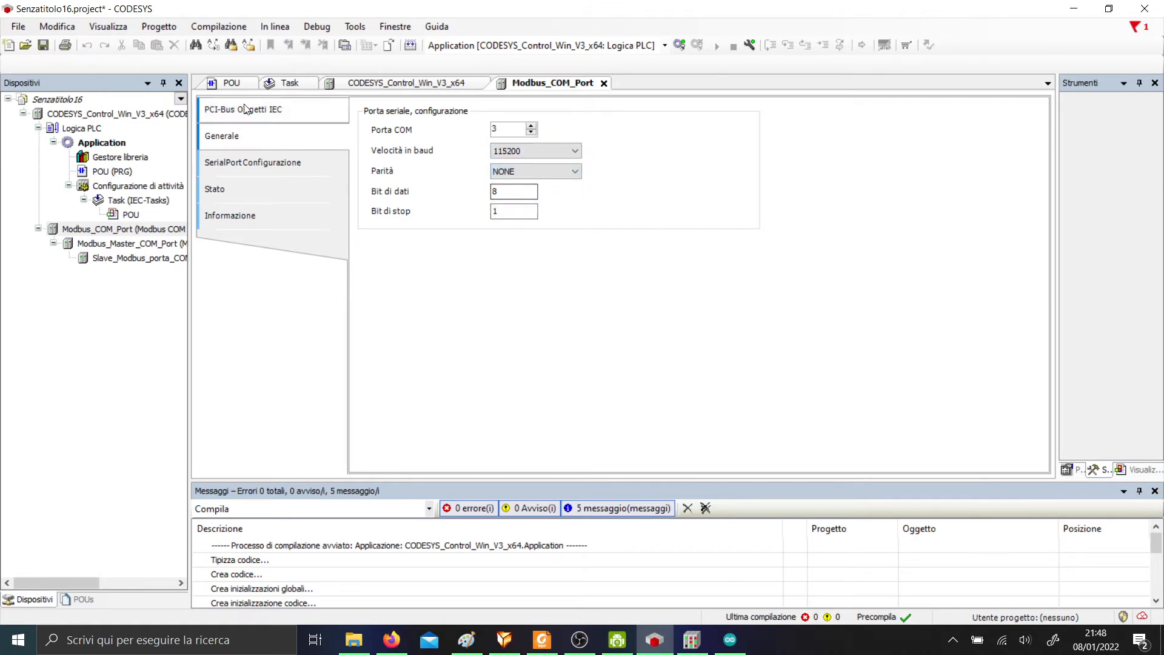
left_click(295, 161)
left_click(260, 191)
left_click(268, 217)
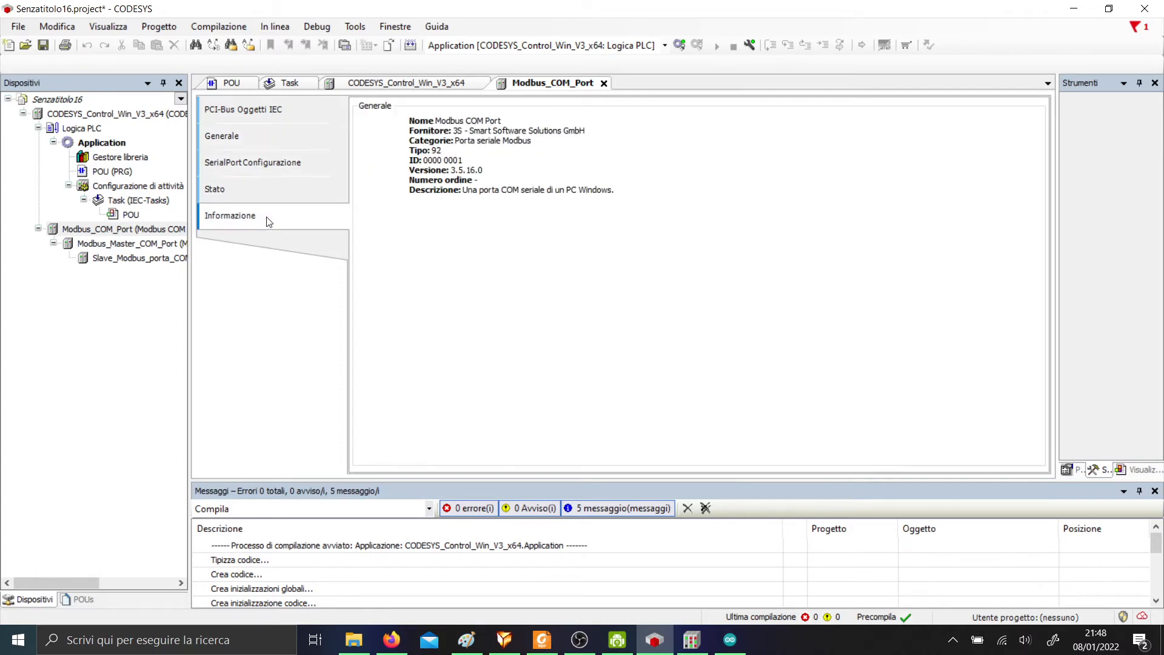
Open the Modbus master's editor and browse its mapping and information pages, returning to RTU/ASCII settings.
double_click(109, 245)
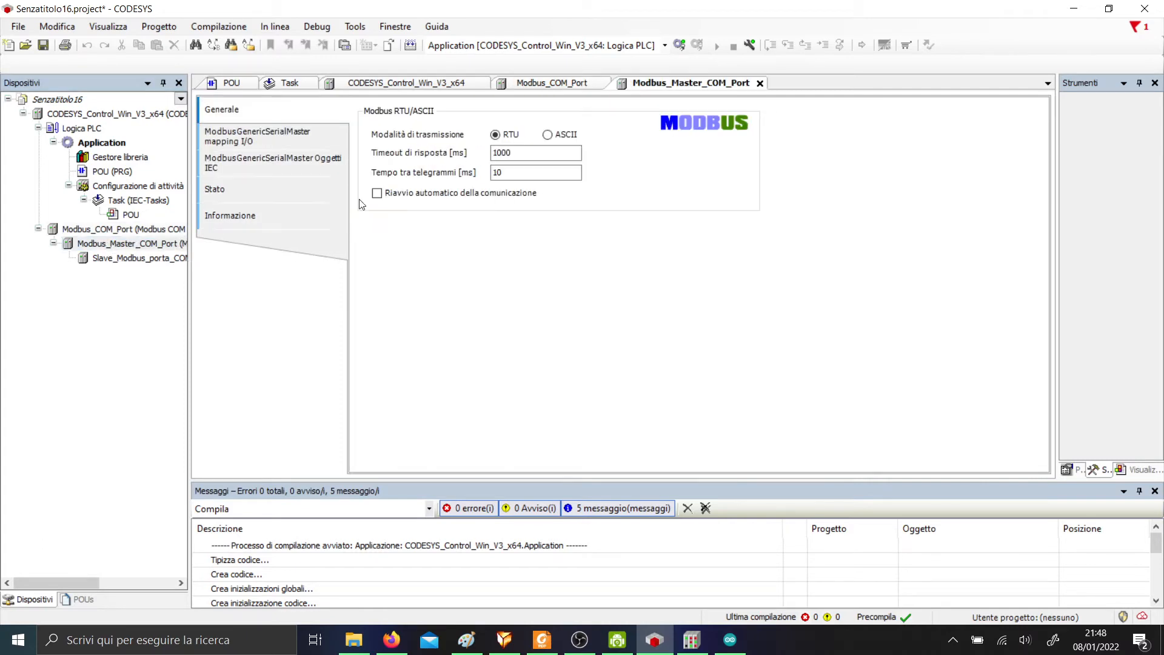
left_click(246, 173)
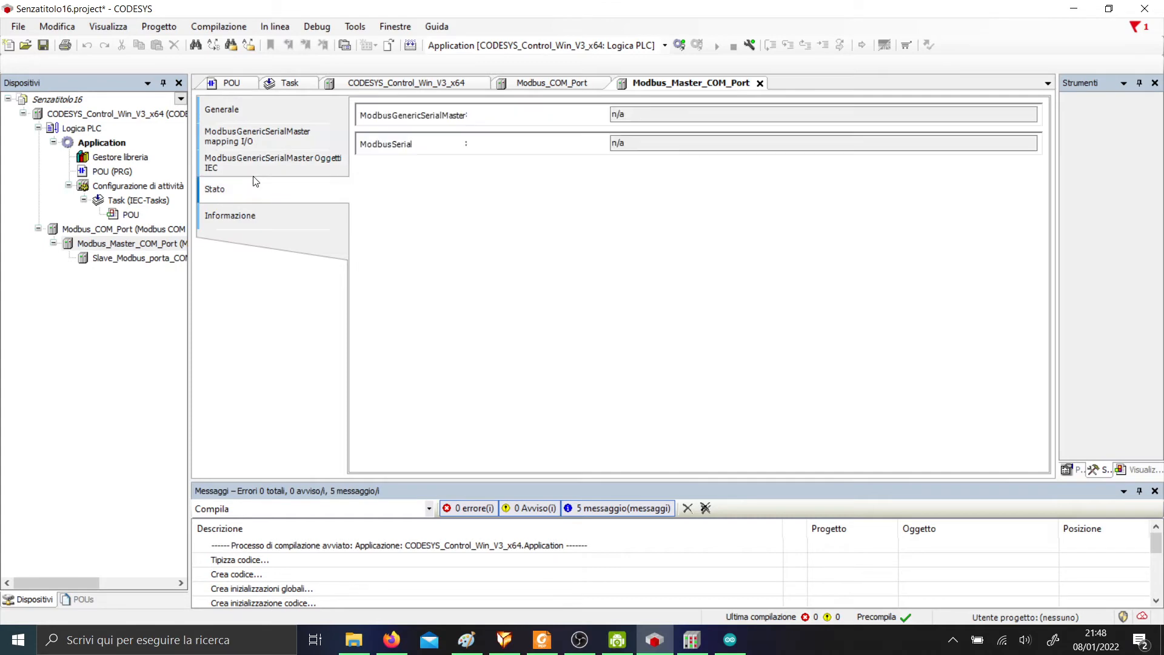
left_click(250, 215)
left_click(257, 162)
left_click(255, 137)
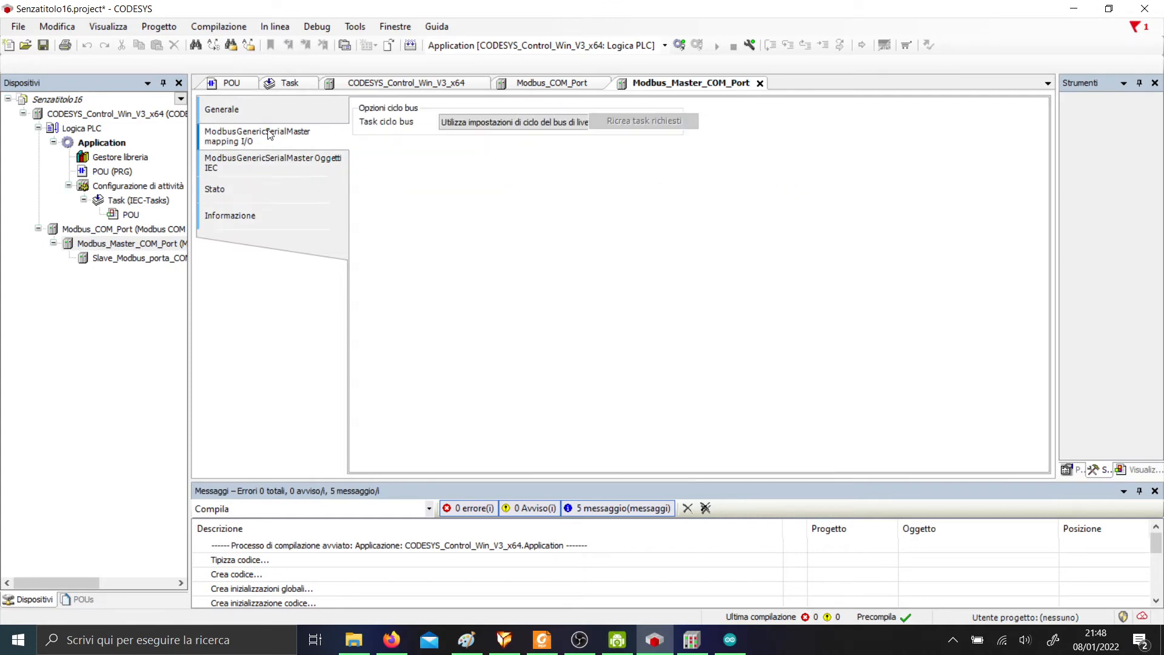
left_click(225, 111)
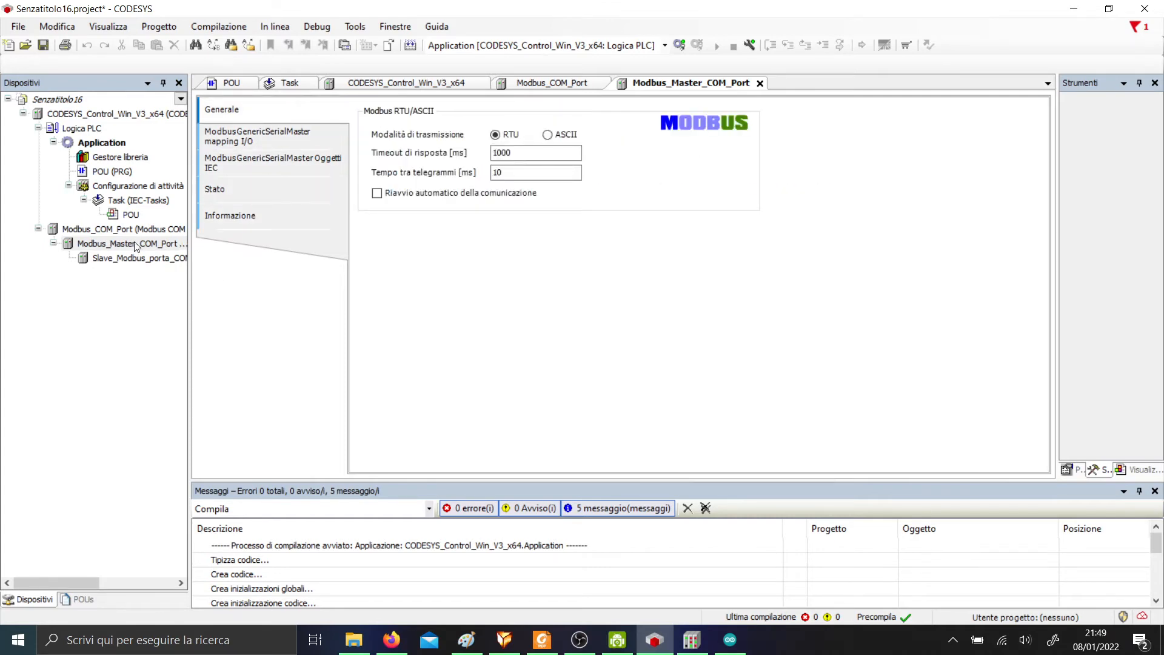
Open the Modbus slave's editor, check its initialisation and IEC mapping pages, ending on the empty channel list.
double_click(156, 259)
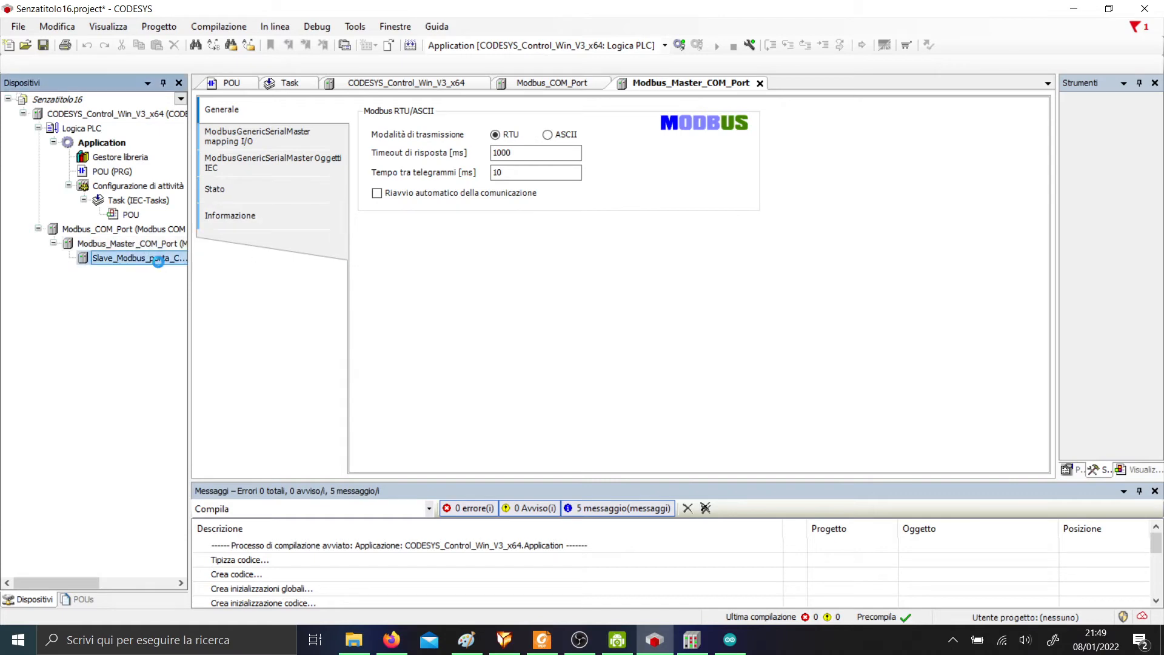
left_click(249, 137)
left_click(254, 161)
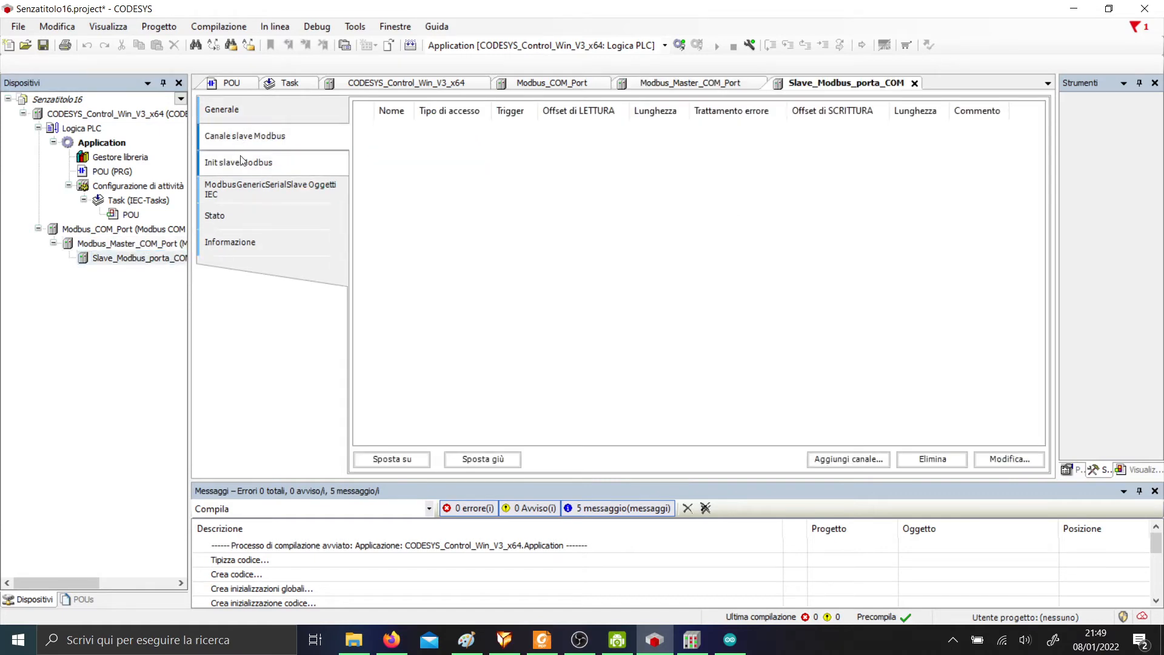
left_click(255, 137)
left_click(266, 188)
left_click(265, 137)
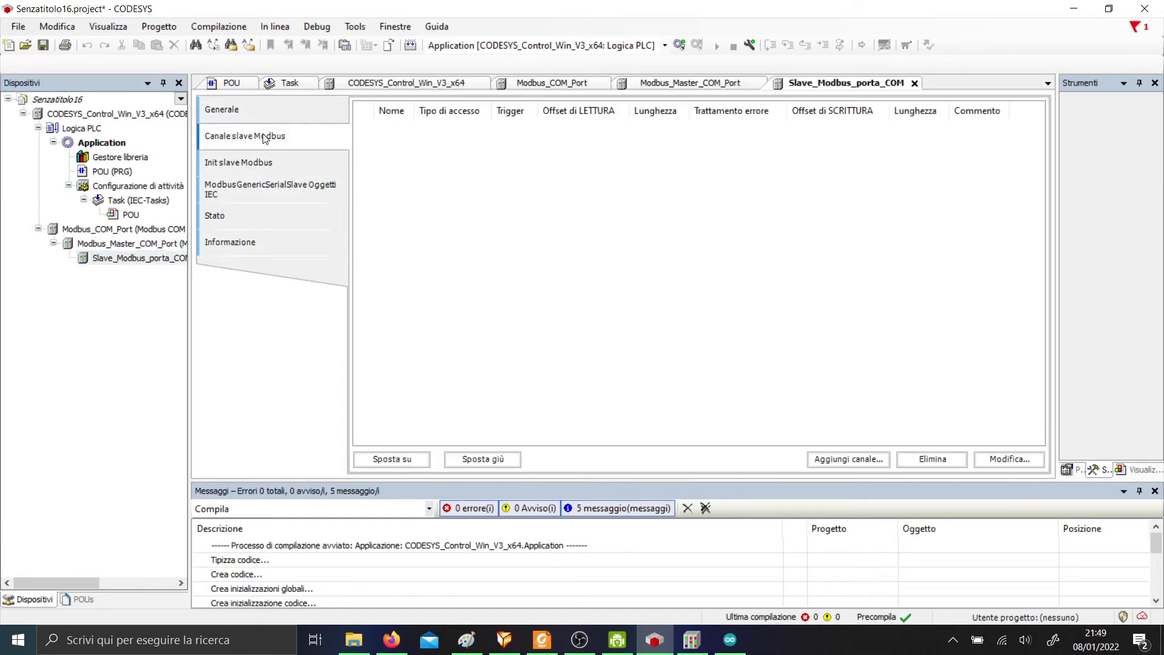
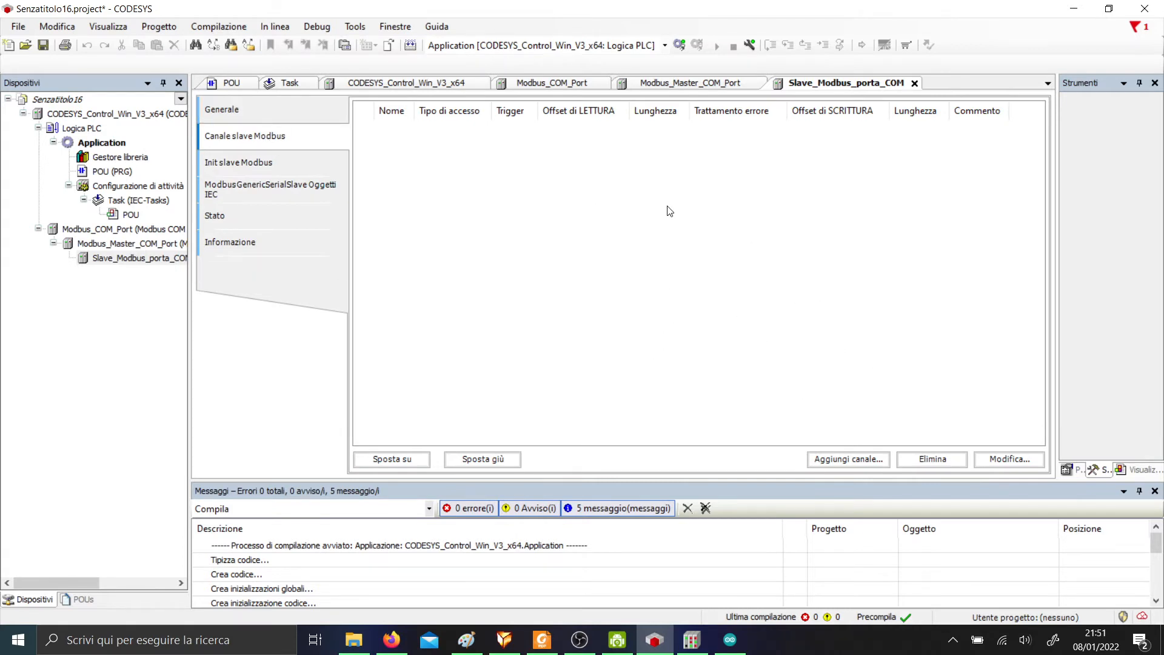
Add Channel 0 as Read Discrete Inputs with length 2.
left_click(847, 459)
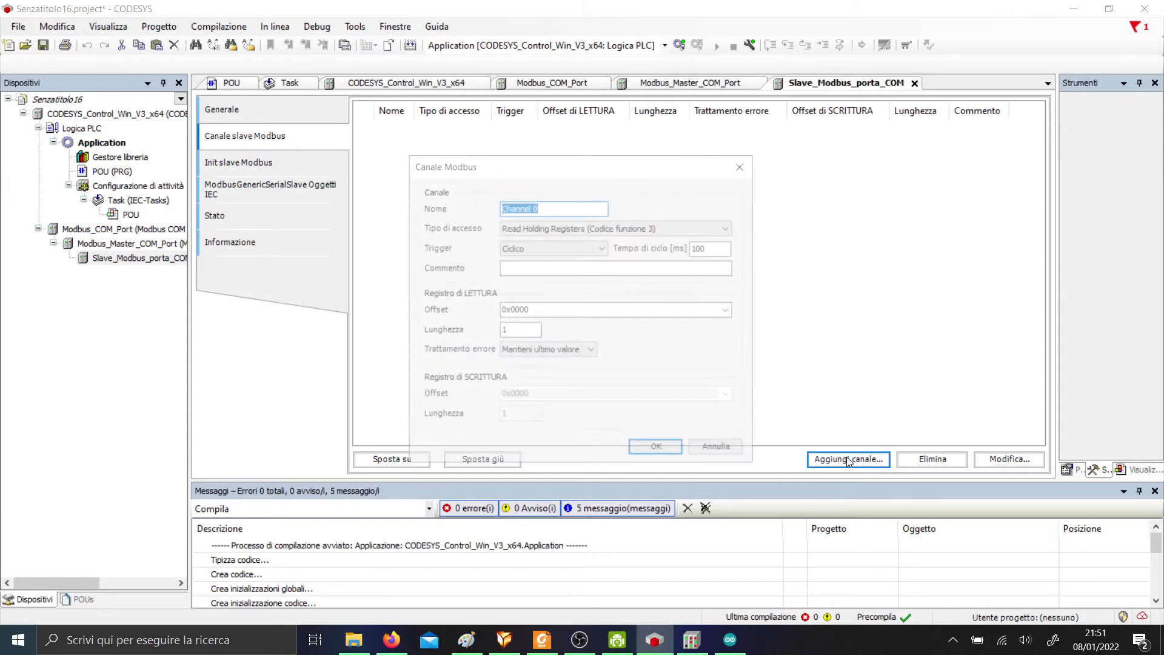
left_click(626, 228)
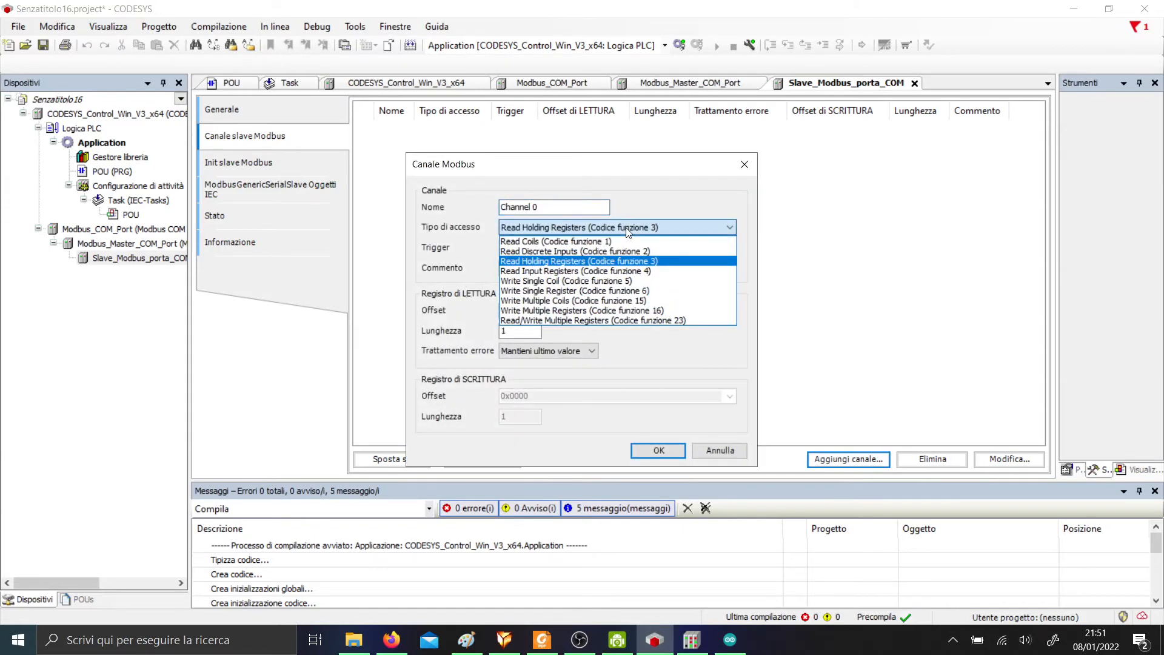
left_click(600, 250)
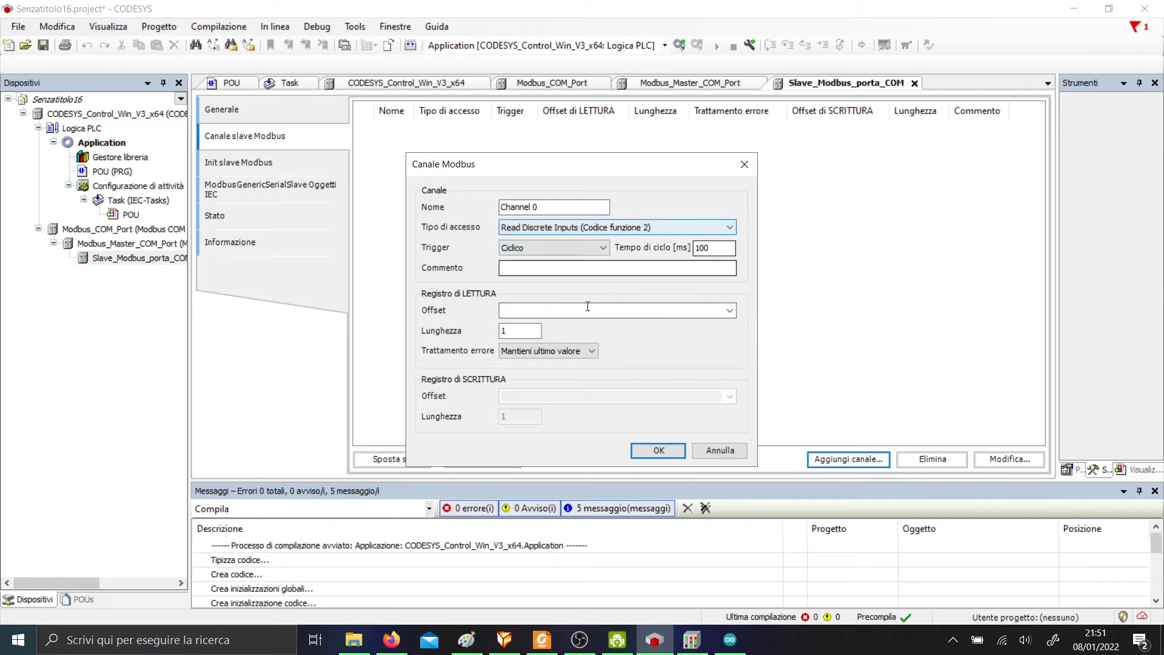
double_click(534, 330)
type("2")
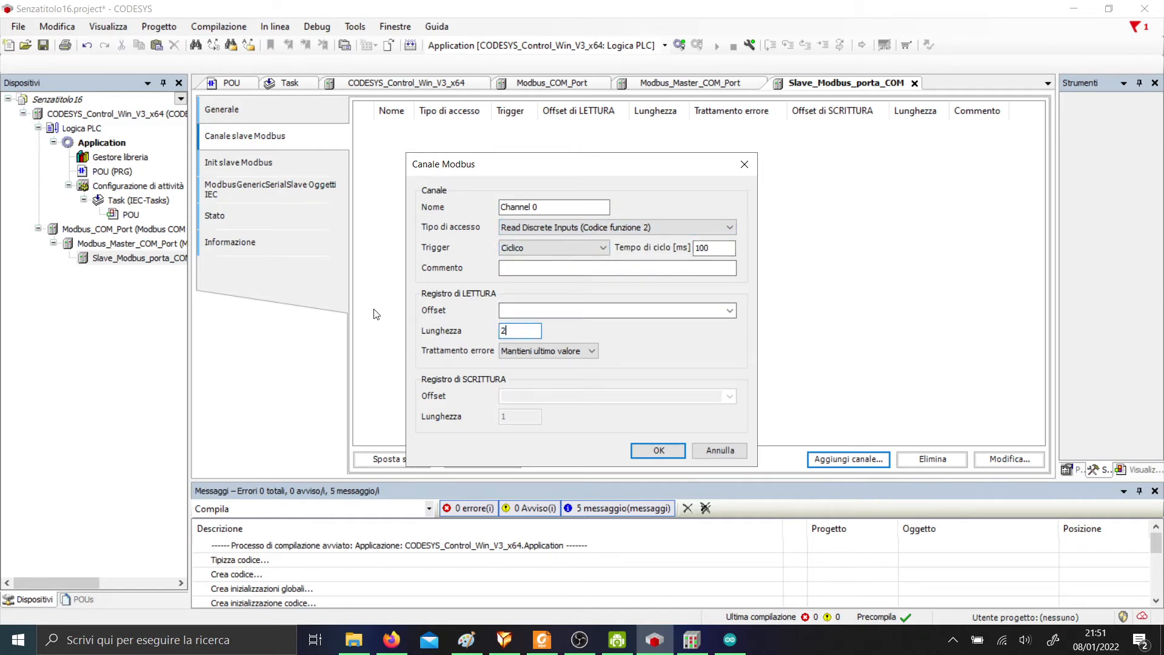
key("Return")
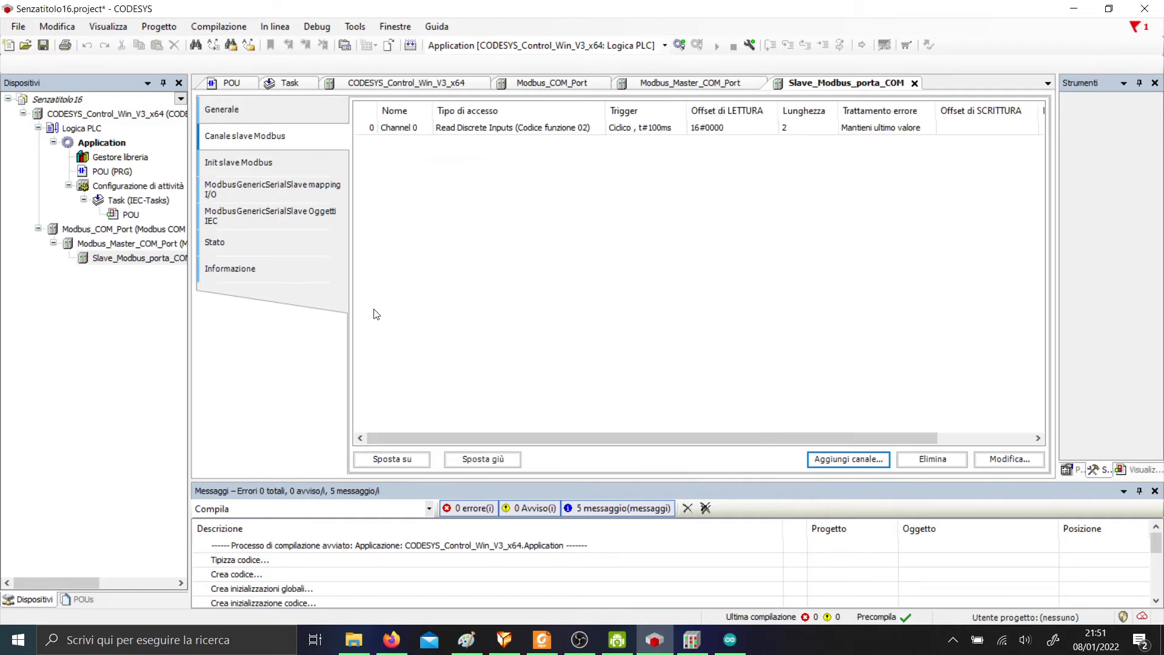
Add Channel 1 as Write Multiple Coils.
left_click(851, 459)
left_click(590, 227)
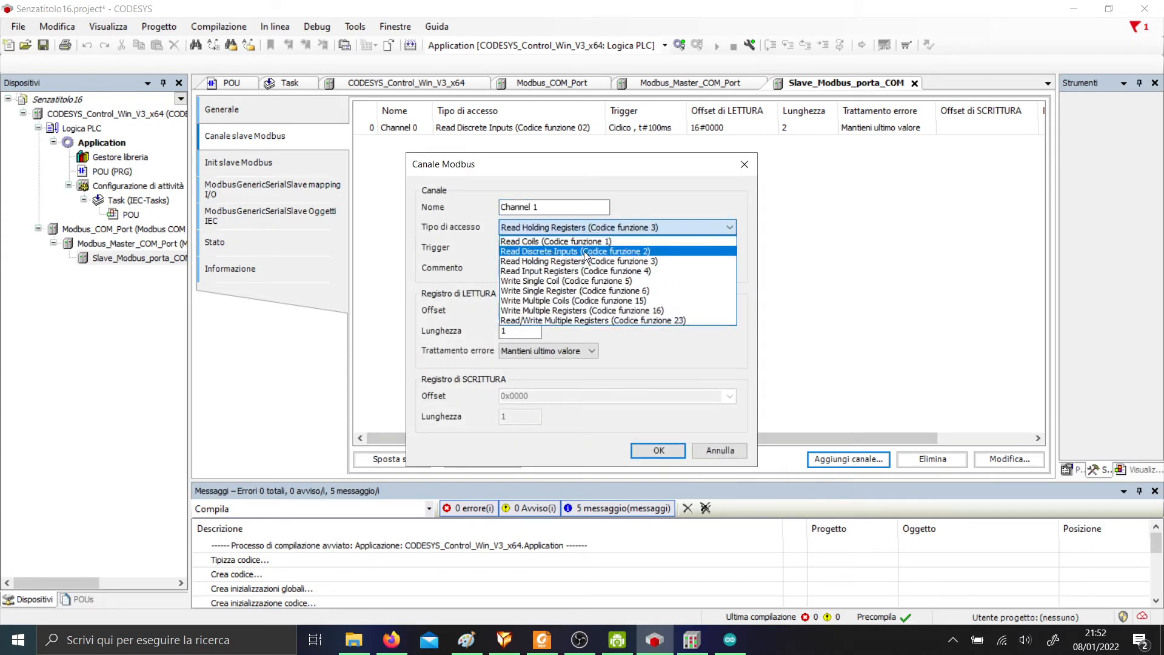
left_click(581, 301)
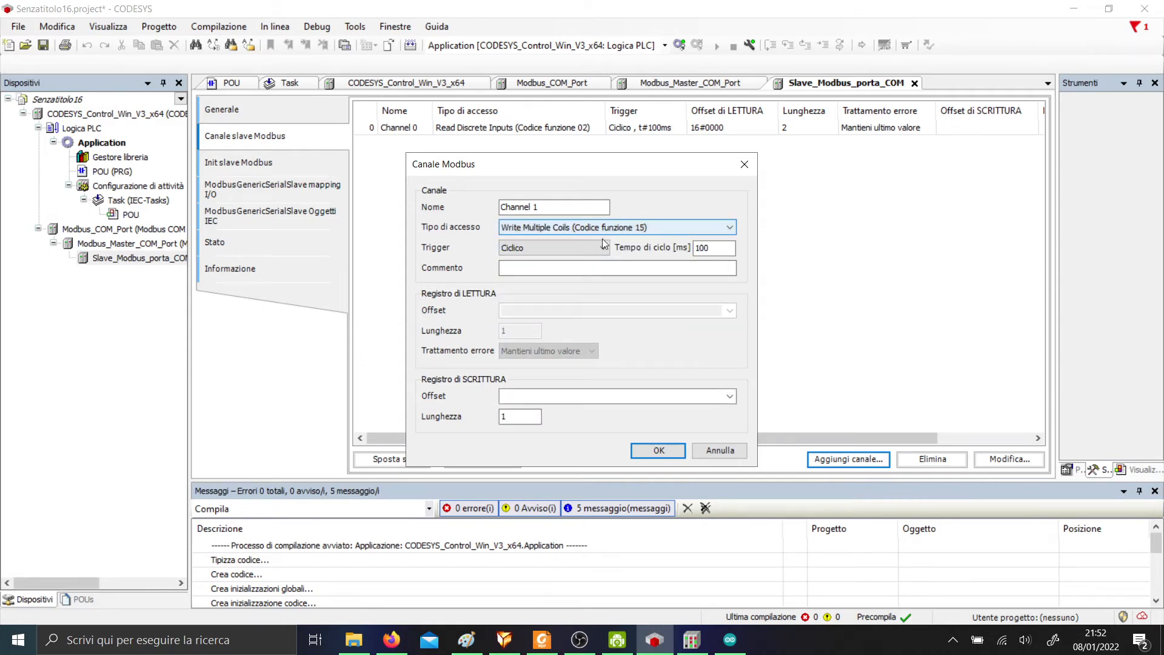
key("Tab")
key("Tab")
key("Tab")
key("Tab")
key("Tab")
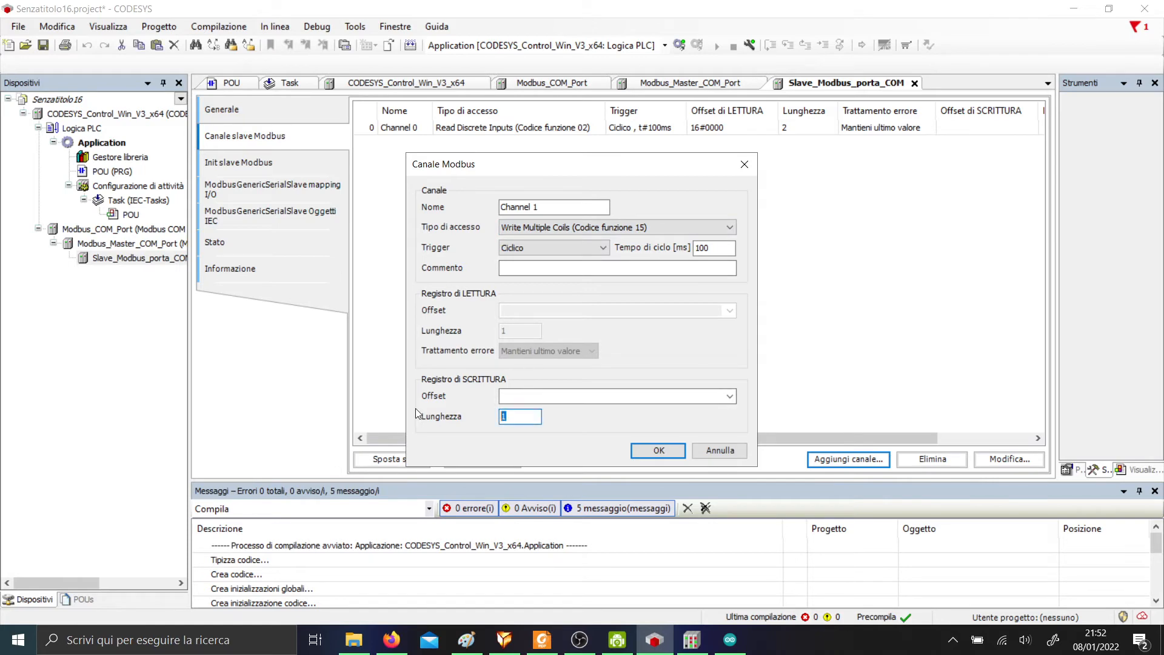
key("Return")
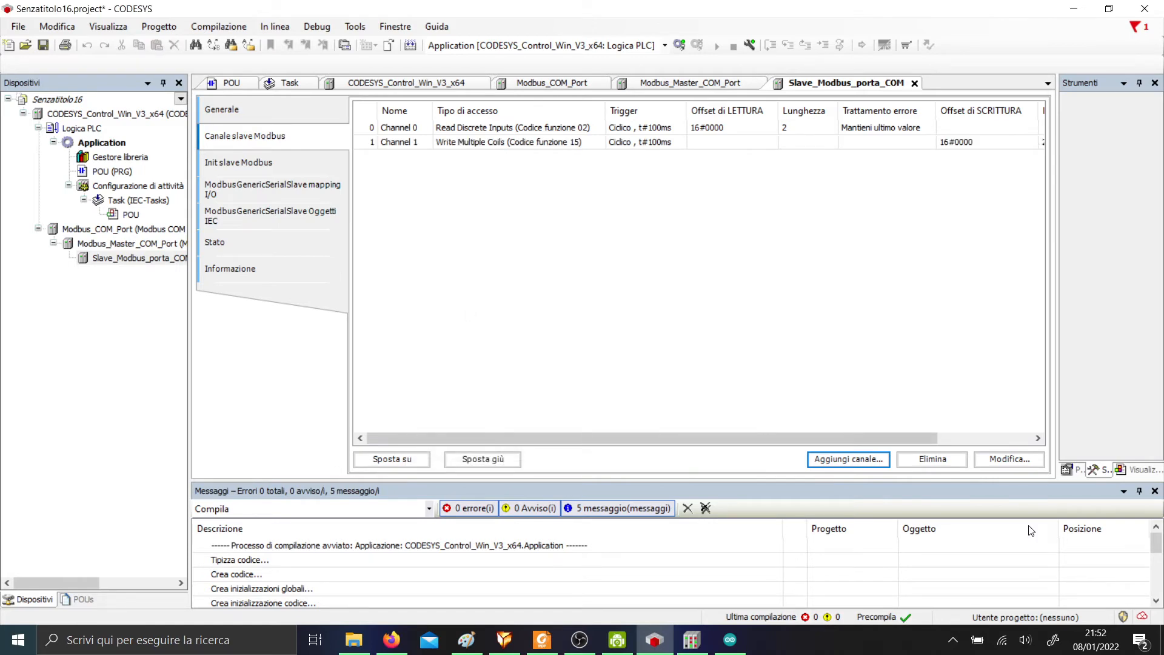
Add Channel 2 as Read Input Registers and set its length to 2.
left_click(847, 459)
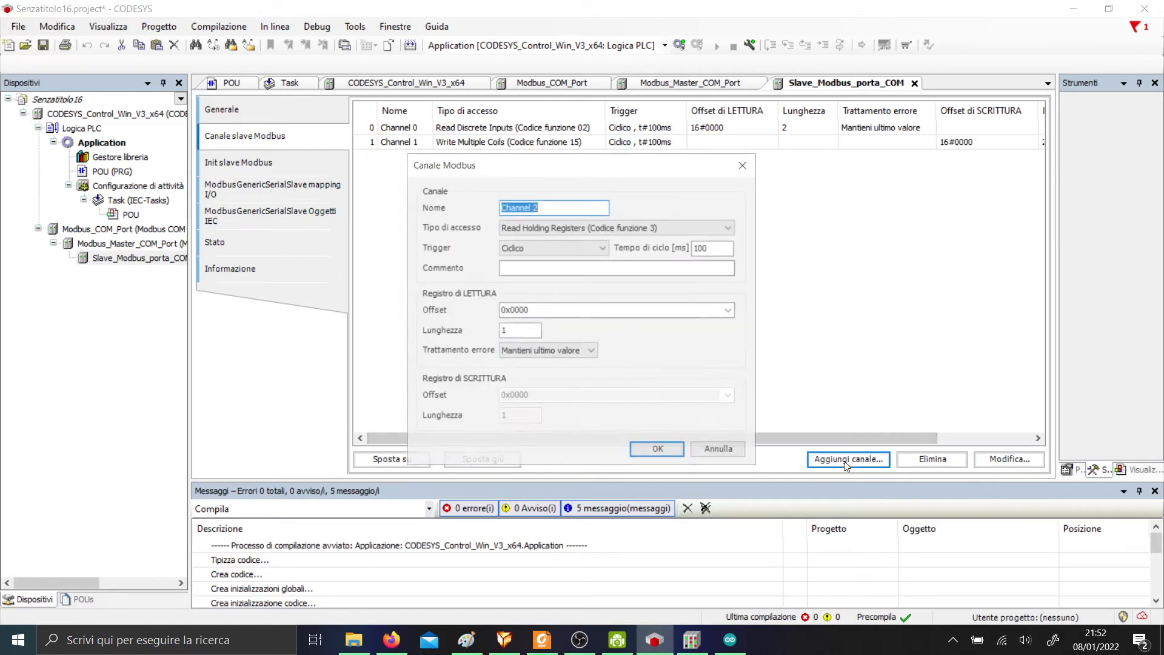
left_click(558, 231)
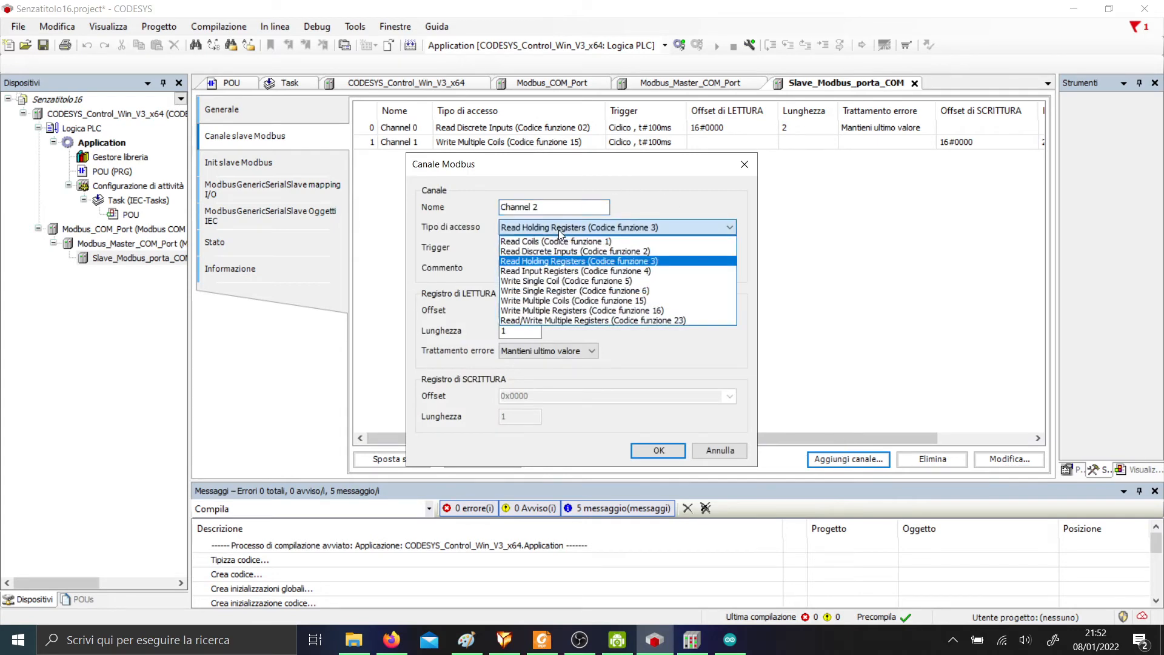
left_click(572, 273)
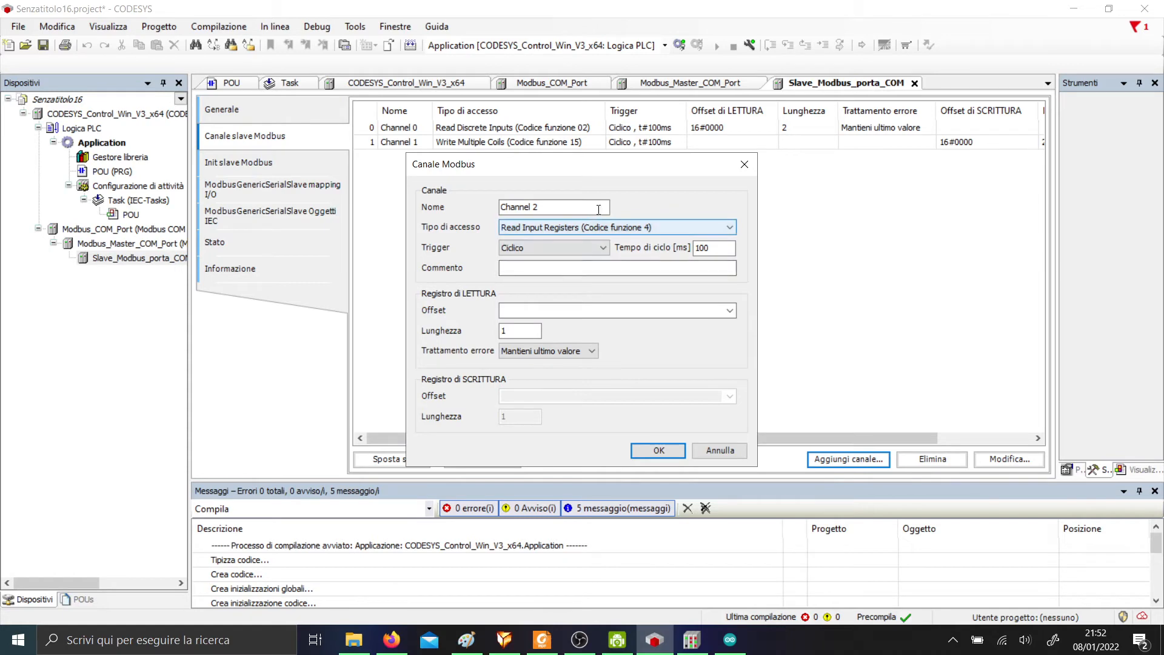
left_click(651, 449)
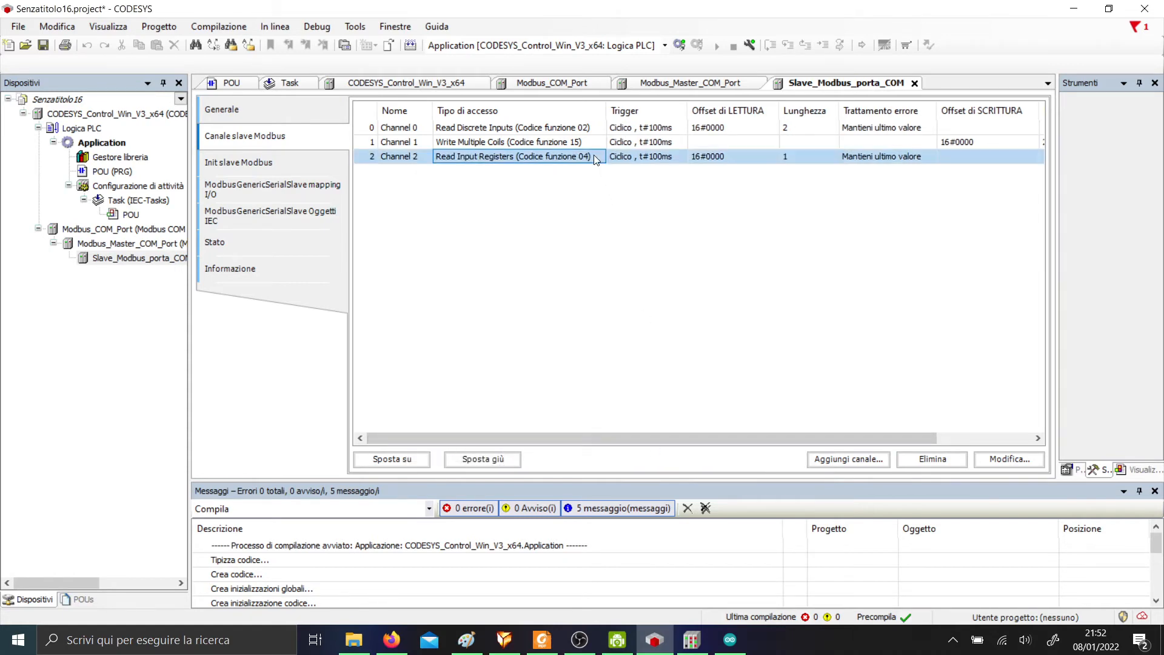
double_click(594, 156)
double_click(516, 331)
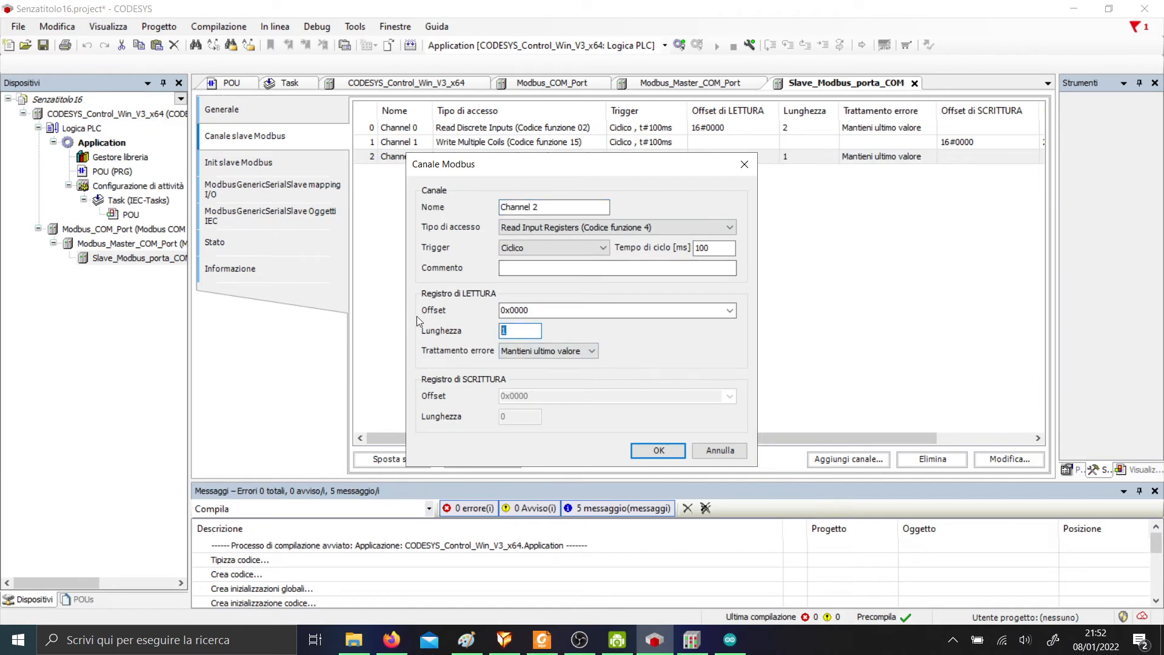
type("2")
key("Return")
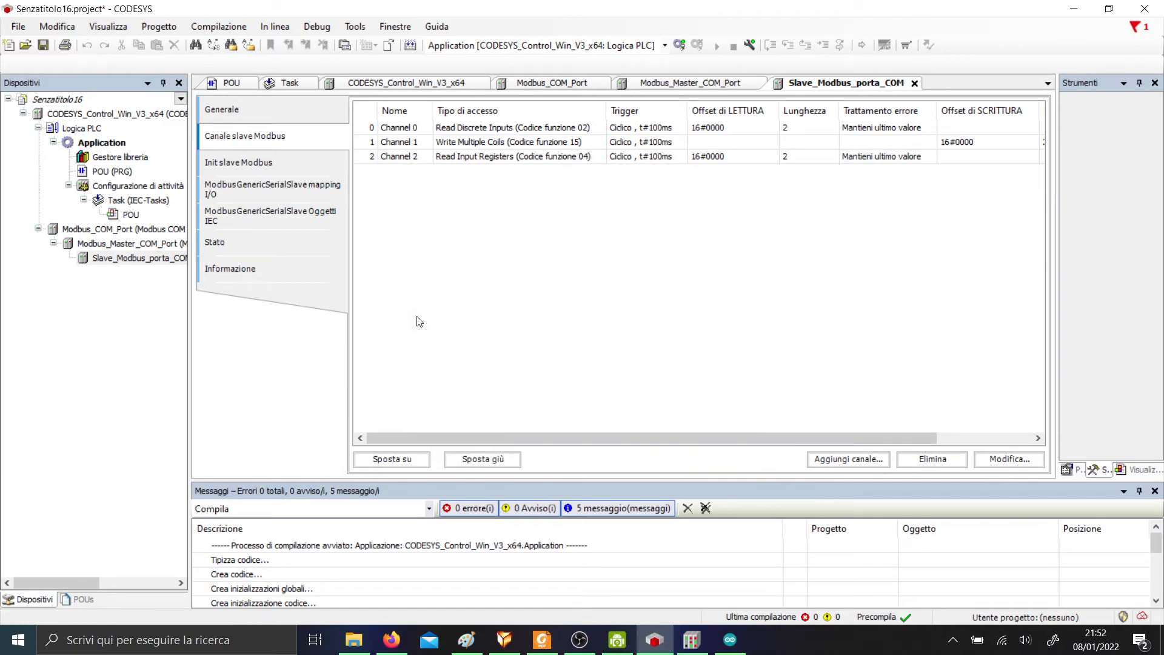
Add Channel 3 as Write Multiple Registers with length 2.
left_click(843, 460)
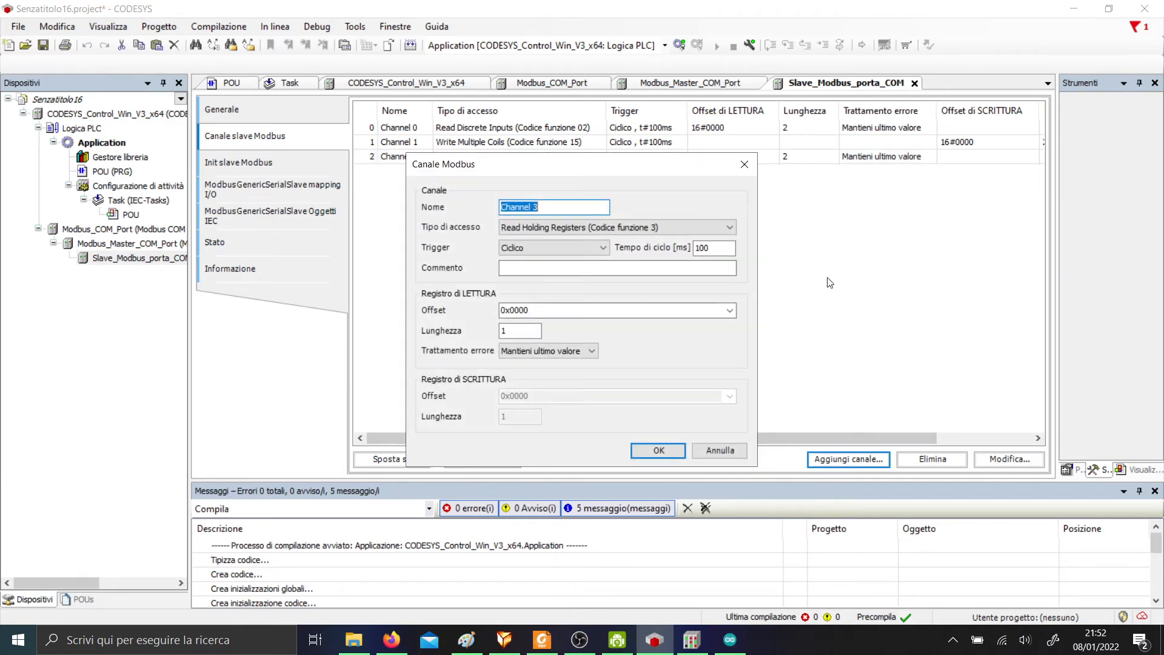
left_click(568, 230)
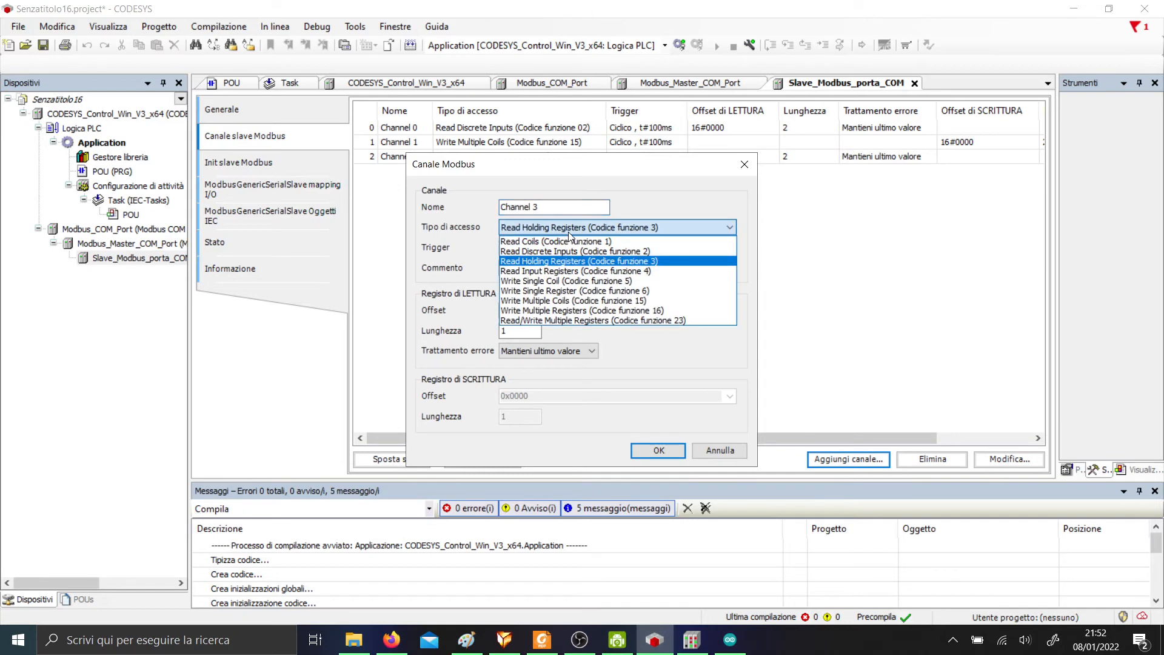
left_click(579, 311)
left_click_drag(525, 416, 468, 418)
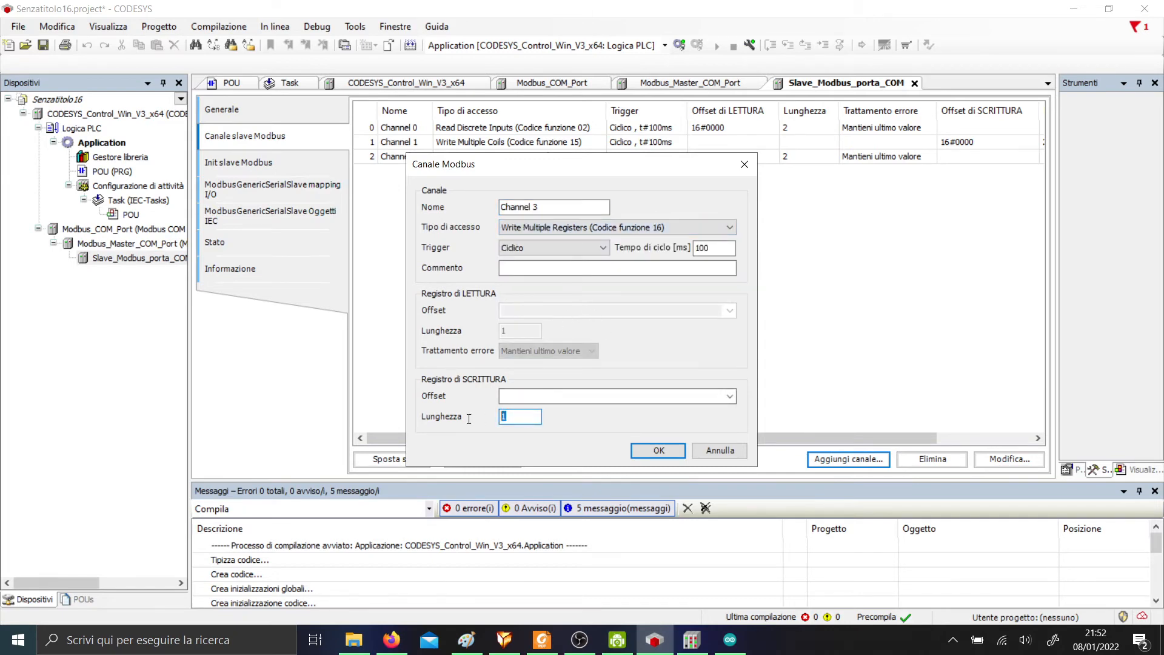
type("2")
key("Return")
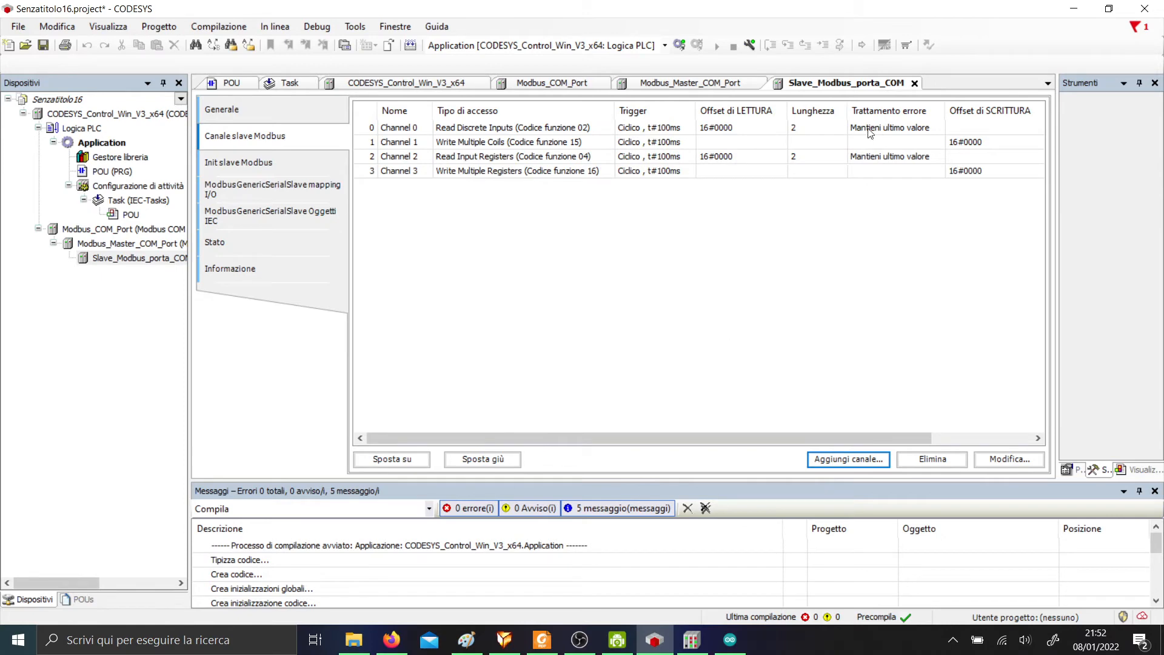
Set the cycle time of Channels 0 and 1 to 20 ms.
left_click(669, 132)
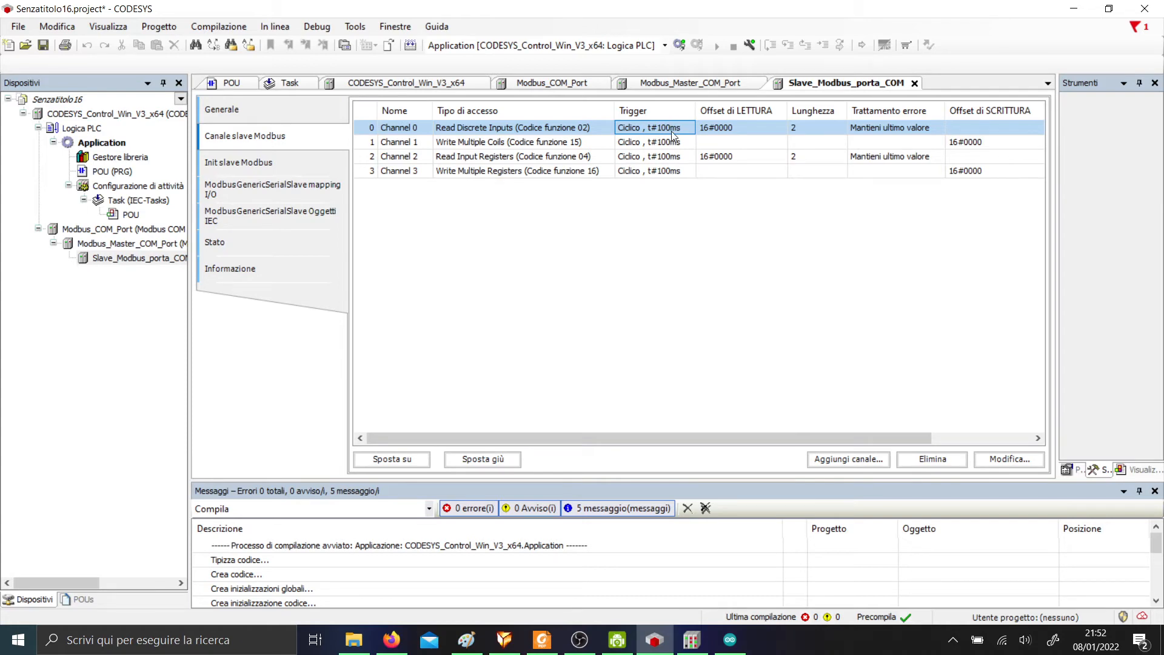
double_click(676, 130)
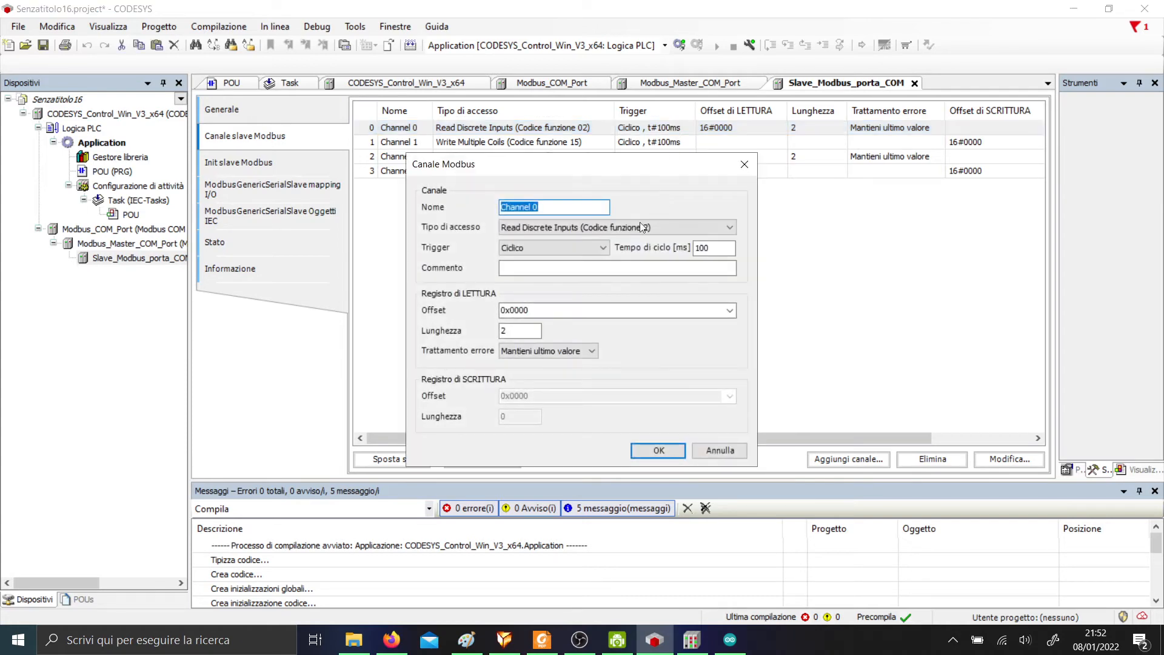
double_click(703, 248)
type("20")
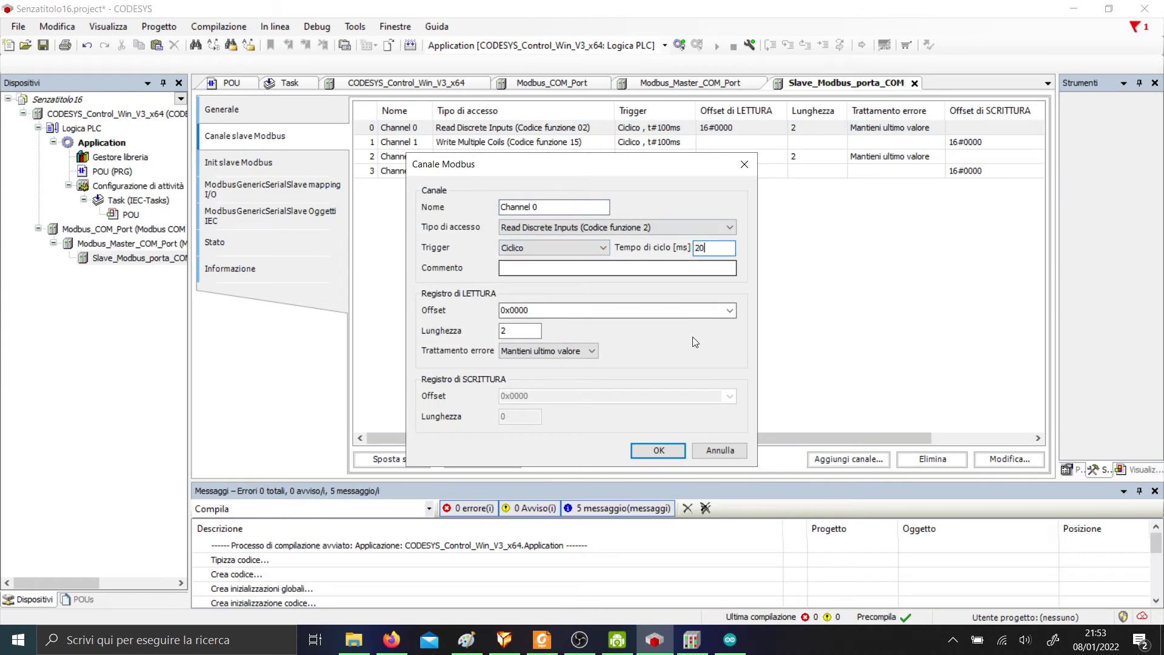
left_click(659, 450)
double_click(660, 141)
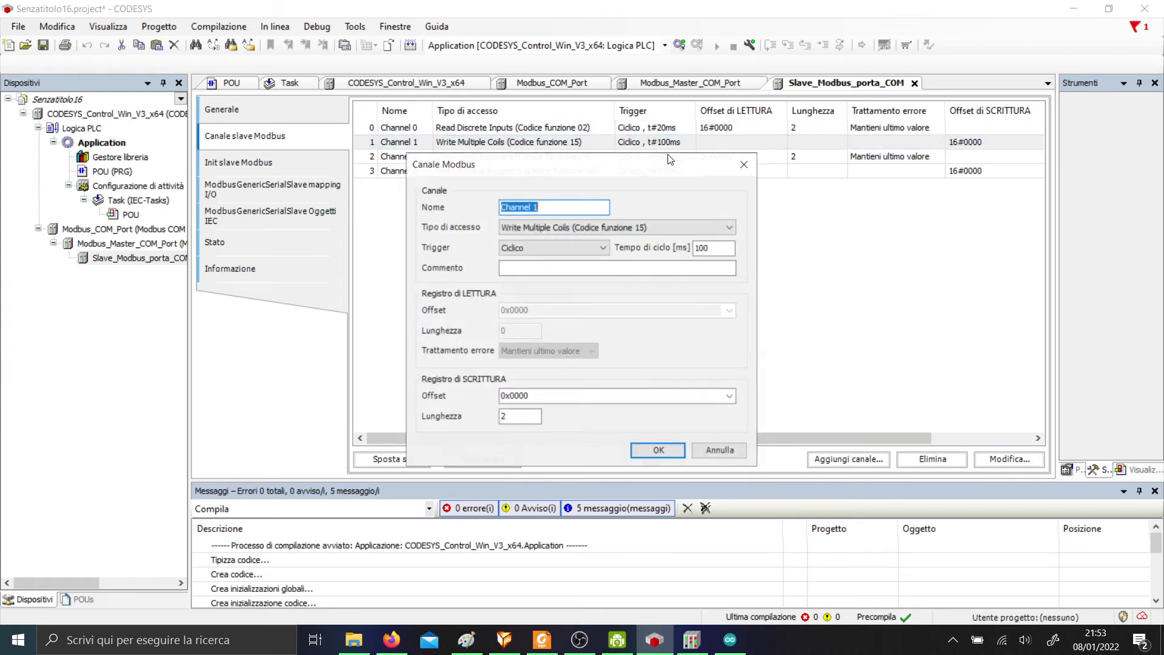
double_click(713, 247)
type("20")
key("Return")
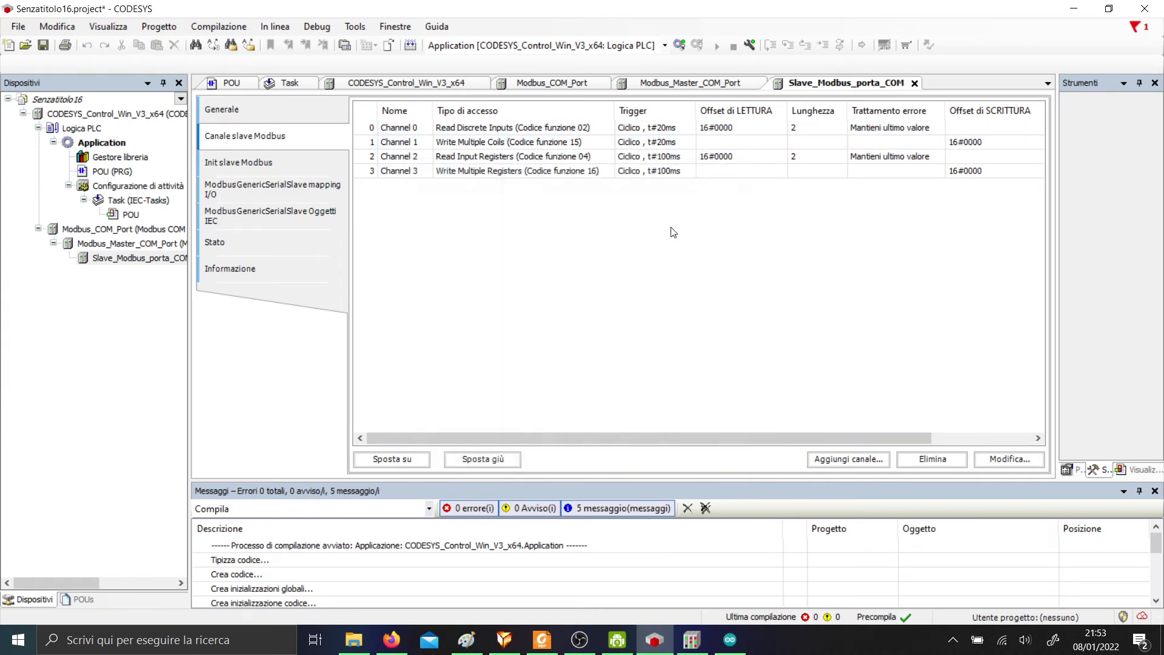
Set the cycle time of Channels 2 and 3 to 20 ms.
double_click(668, 158)
double_click(712, 247)
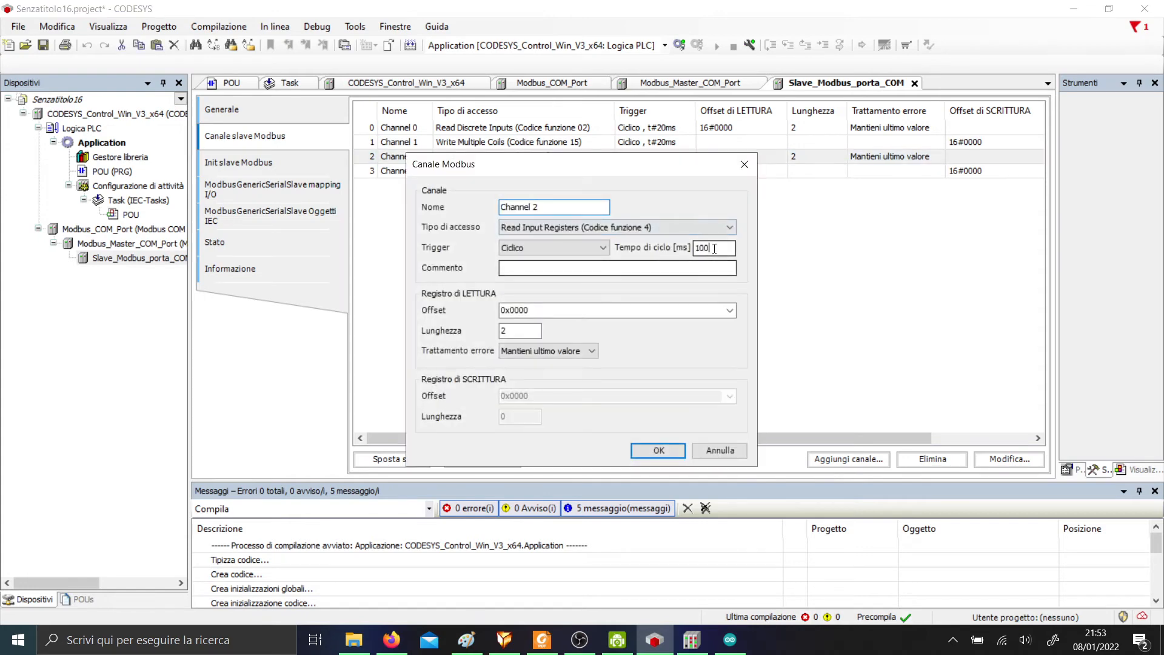
type("20")
key("Return")
double_click(664, 171)
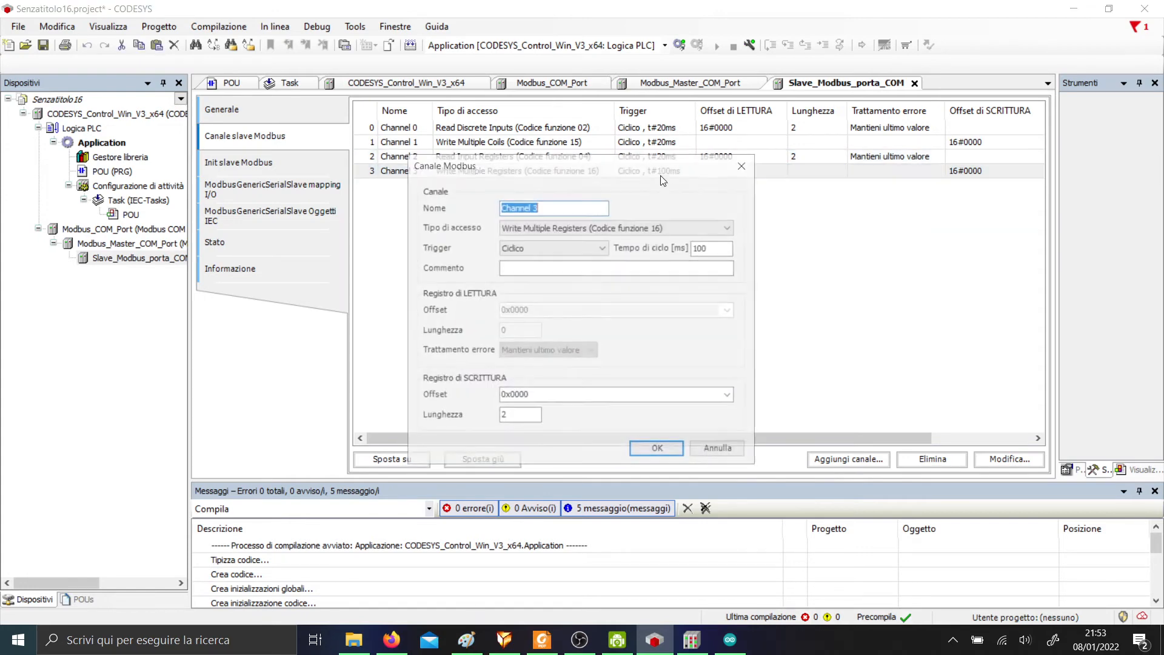
double_click(698, 247)
type("20")
key("Return")
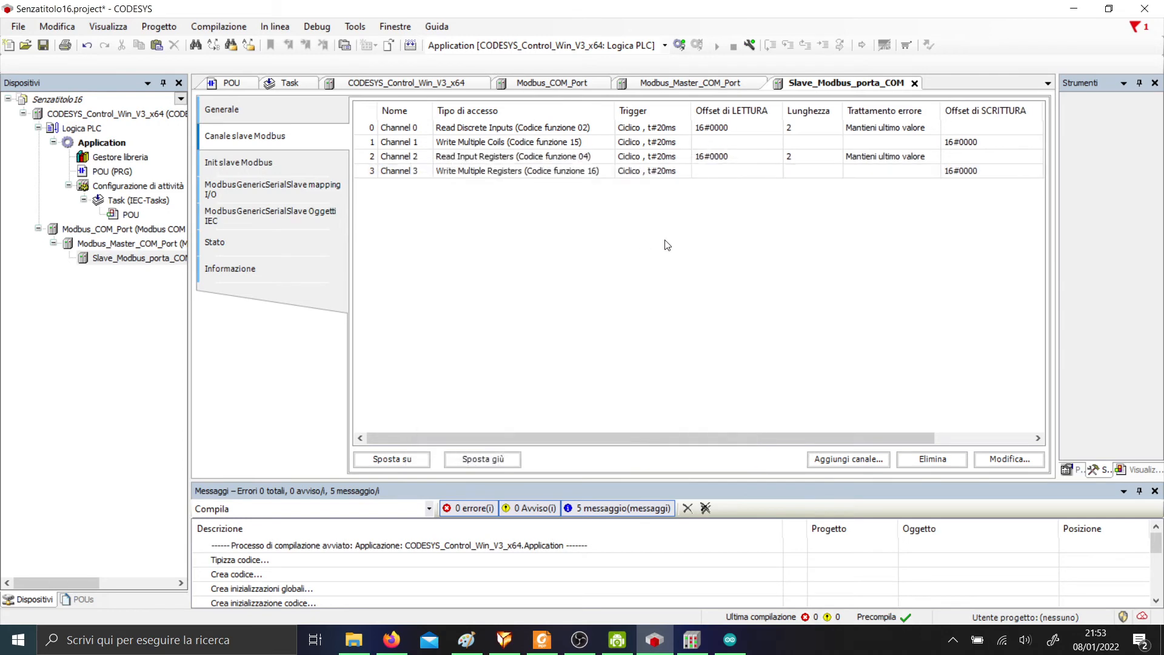
left_click(307, 155)
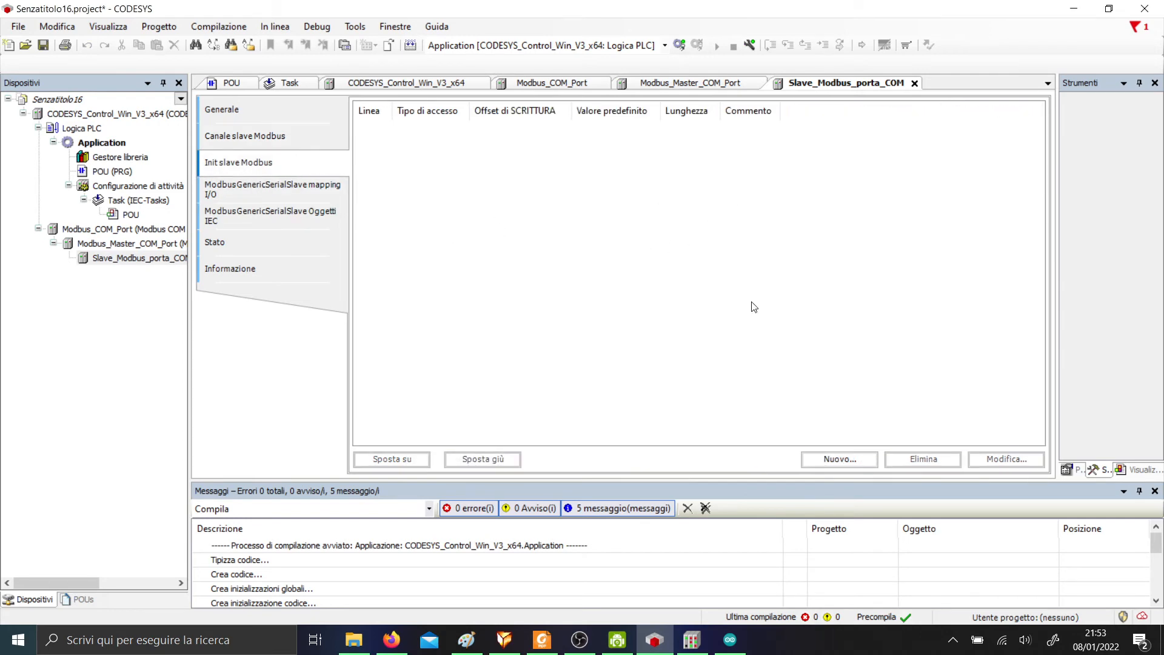
Show the slave's I/O mapping table, trying its filters before returning to all channels.
left_click(289, 191)
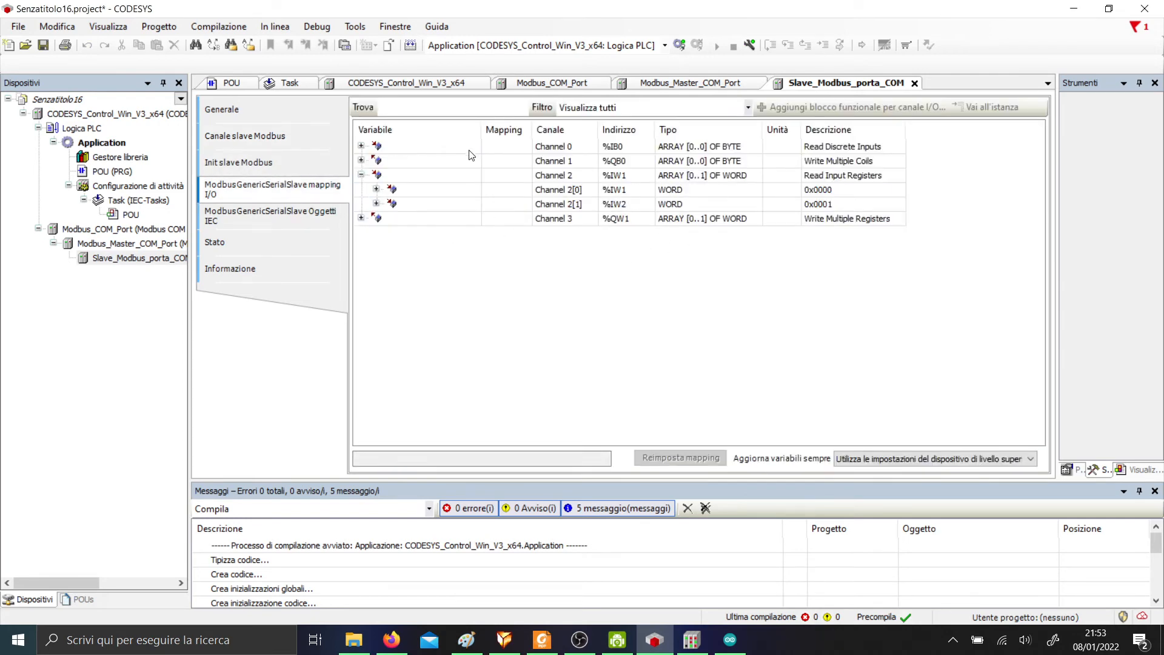
left_click(362, 175)
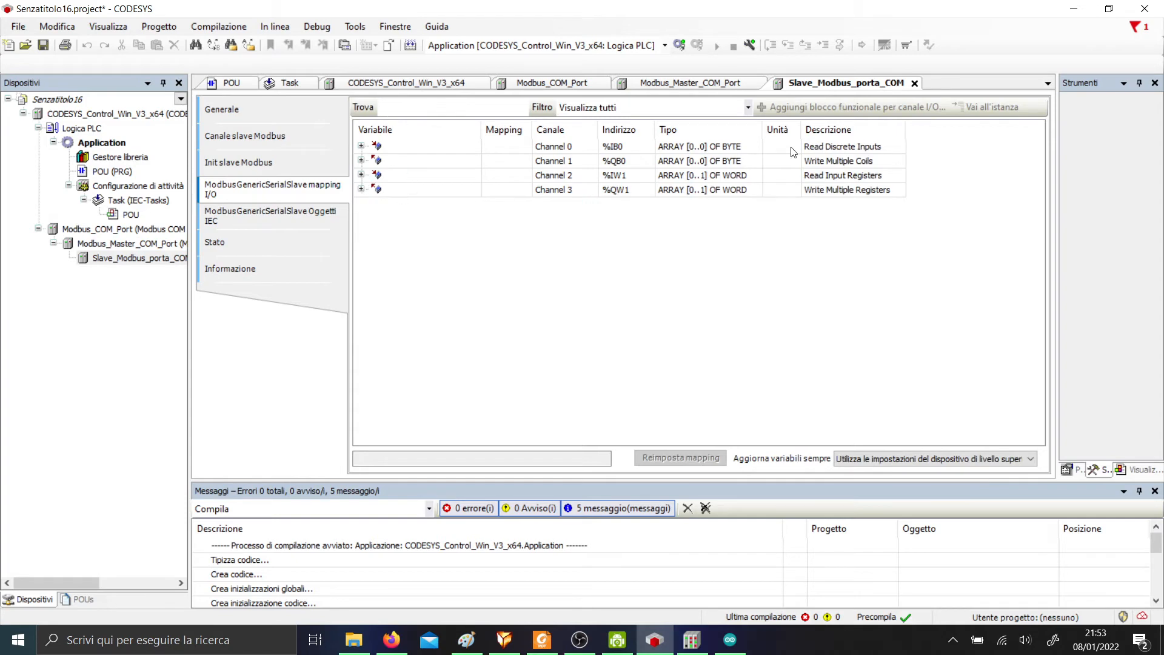
left_click(606, 109)
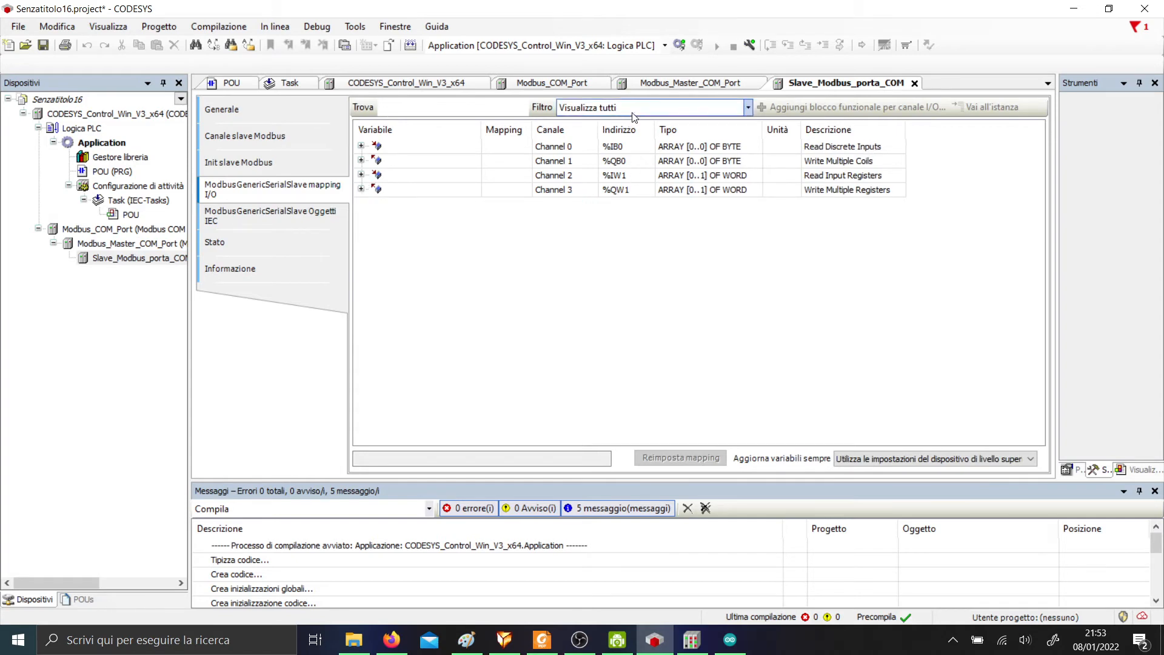
left_click(625, 146)
left_click(620, 112)
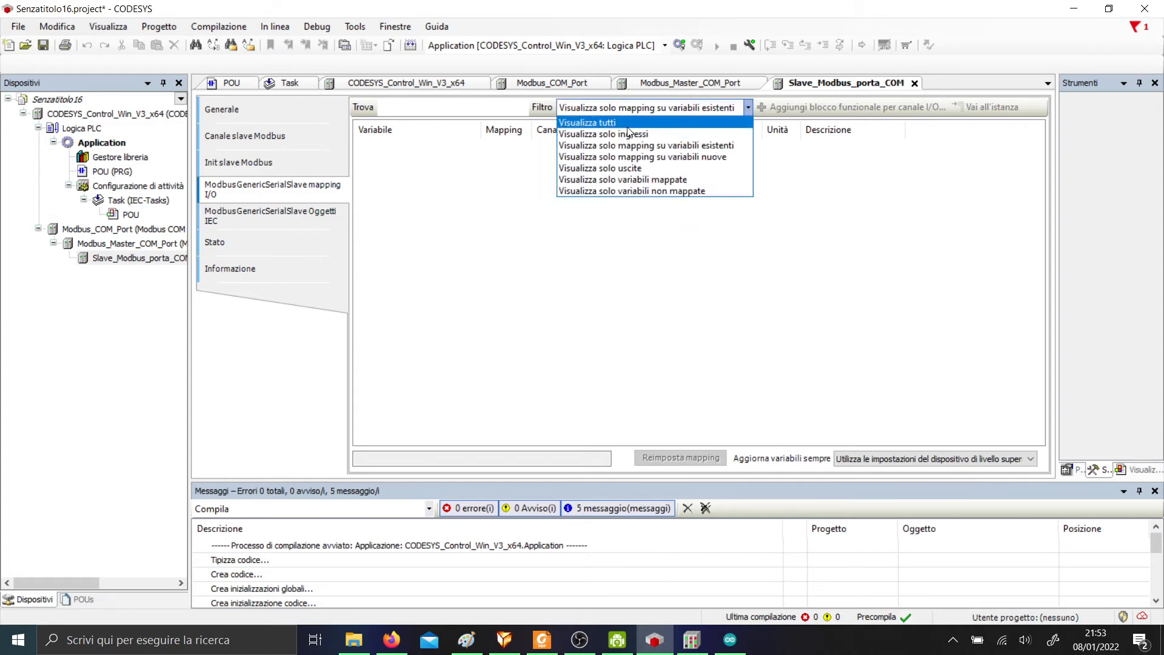
left_click(621, 123)
left_click(630, 112)
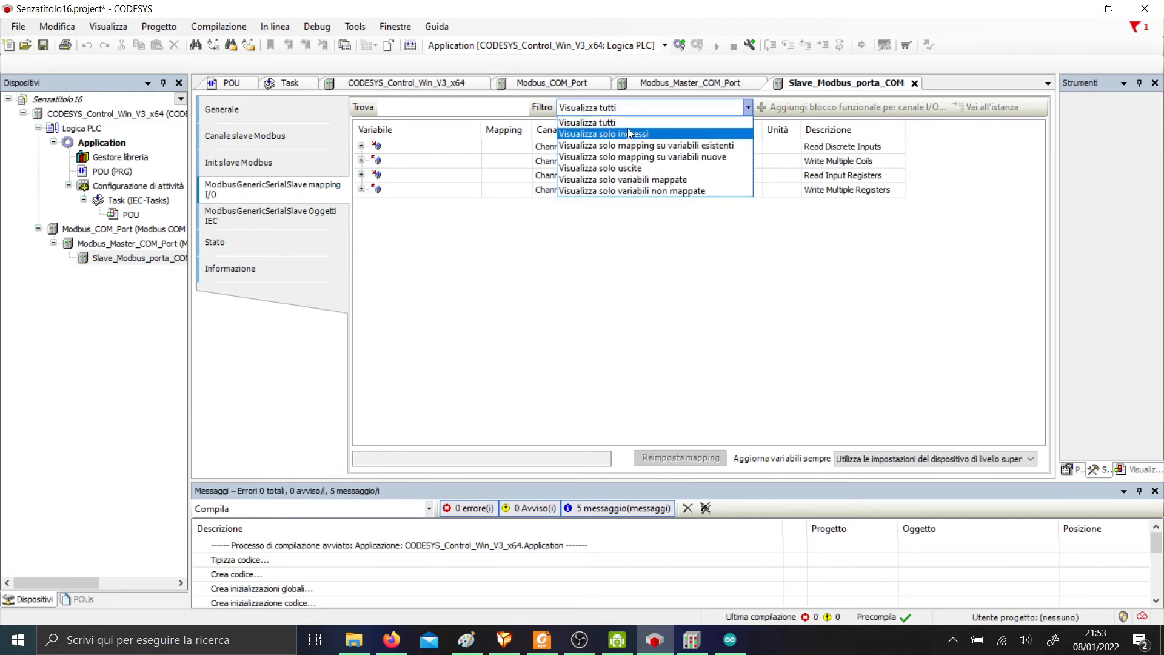
left_click(625, 145)
left_click(607, 109)
left_click(600, 122)
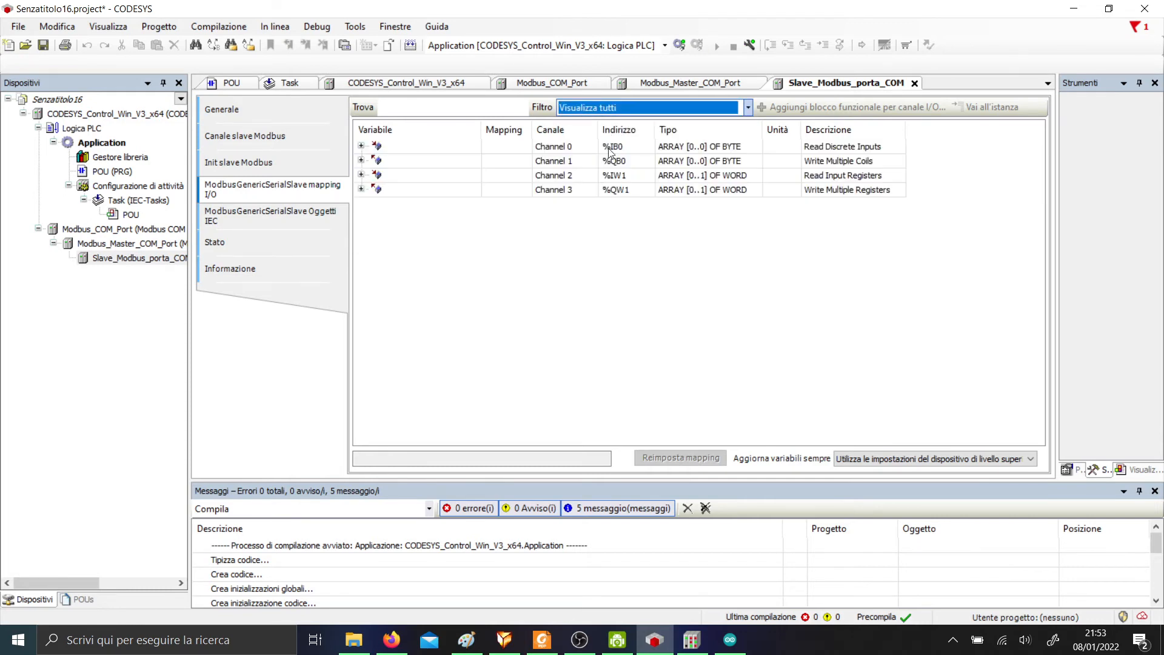
Map POU variables to Channel 0's input Bit0 and Bit1.
left_click(361, 146)
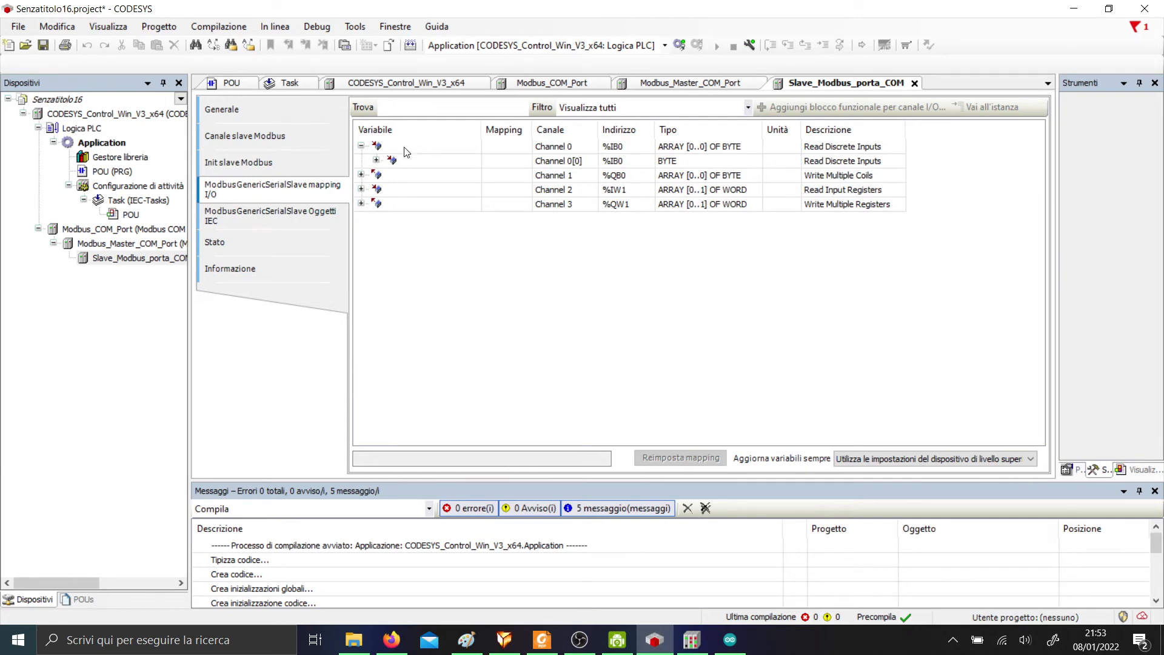
left_click(376, 161)
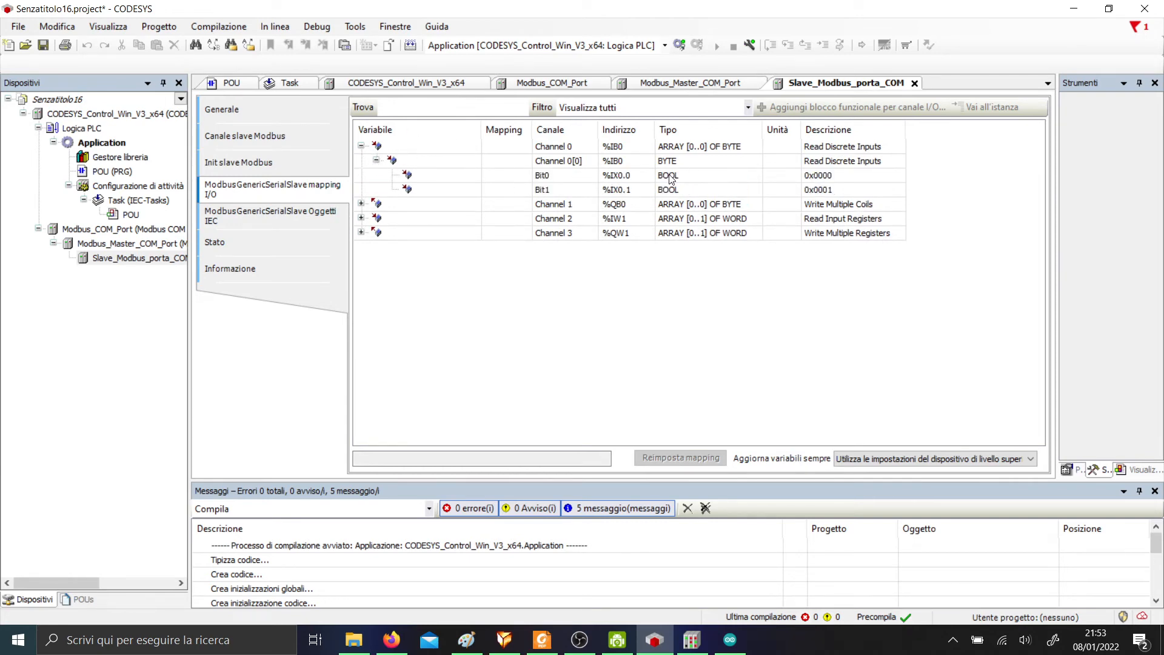
double_click(417, 174)
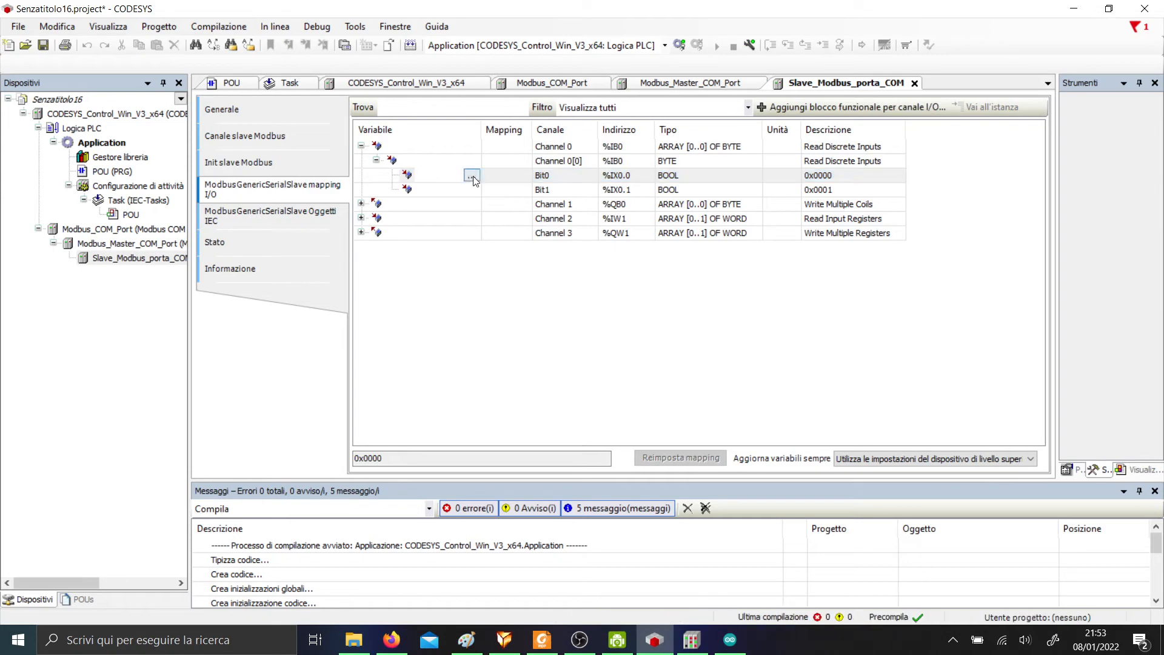
left_click(462, 175)
left_click(491, 143)
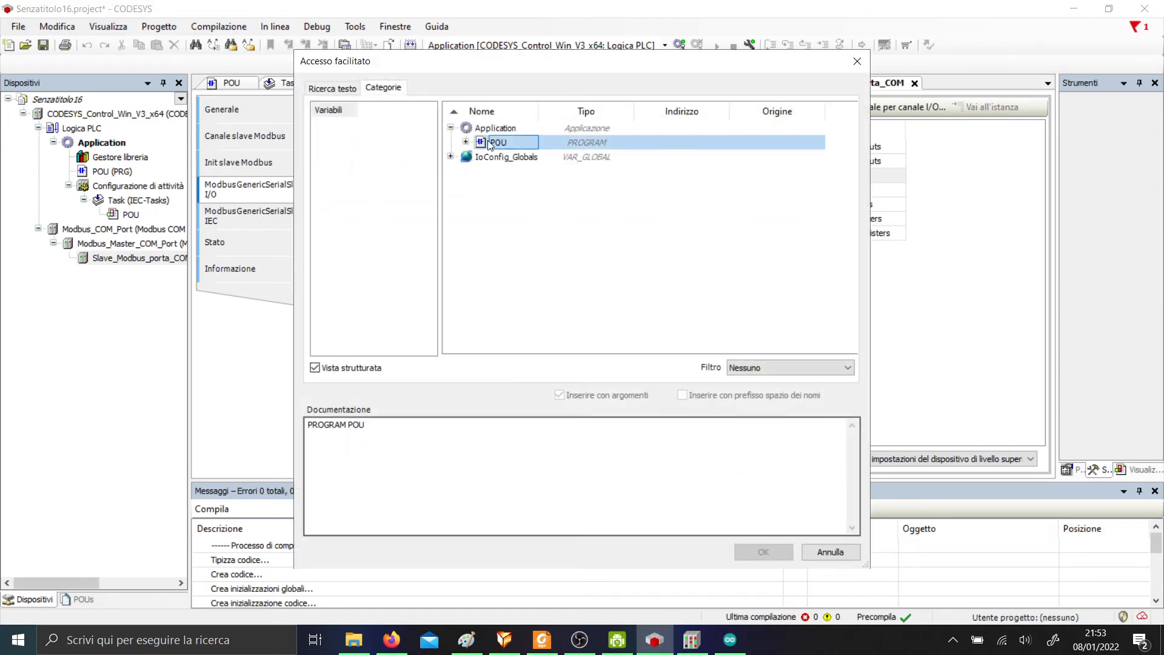
left_click(466, 142)
double_click(513, 200)
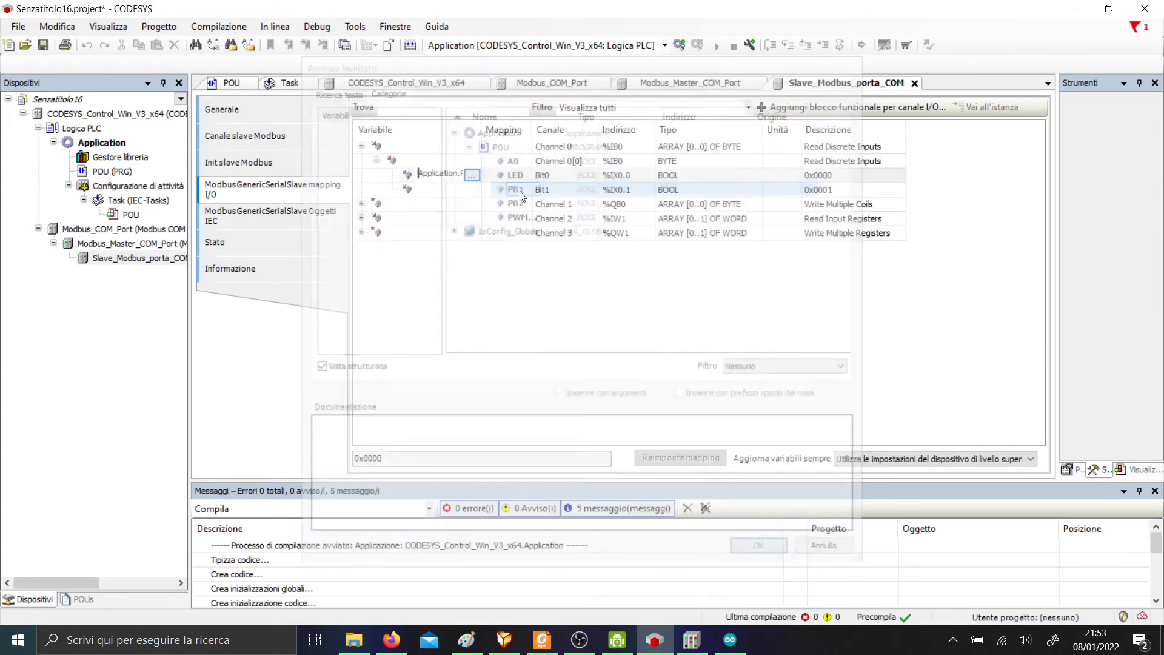
left_click(434, 192)
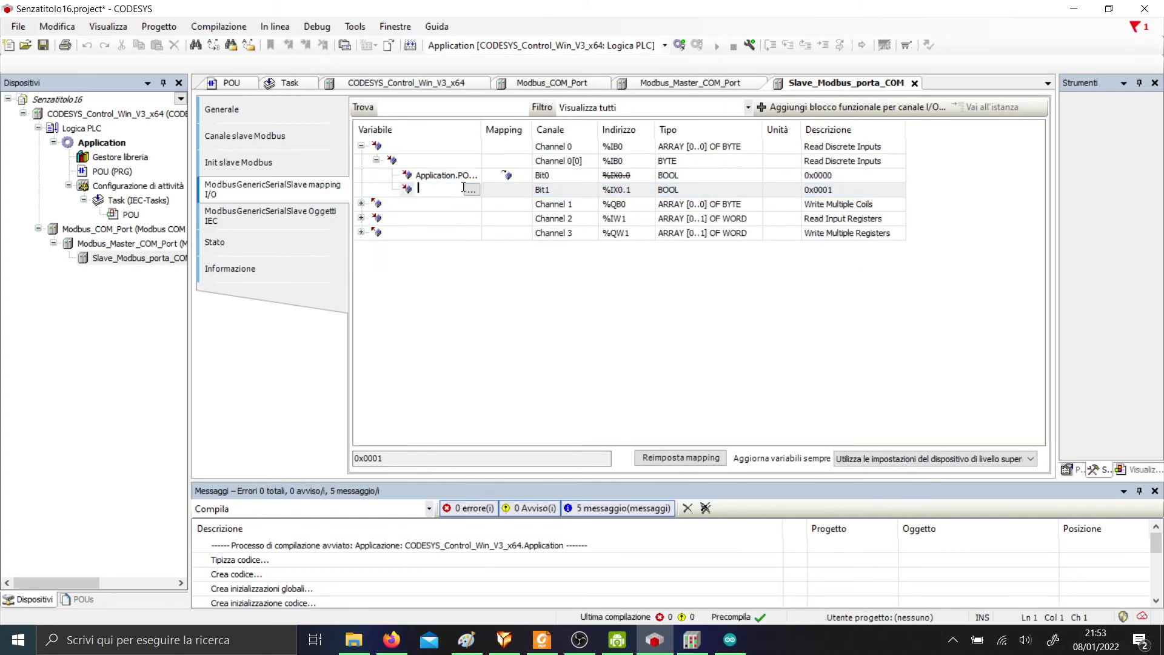
left_click(475, 189)
double_click(517, 204)
Map the LED variable to Channel 1's output Bit0.
left_click(620, 207)
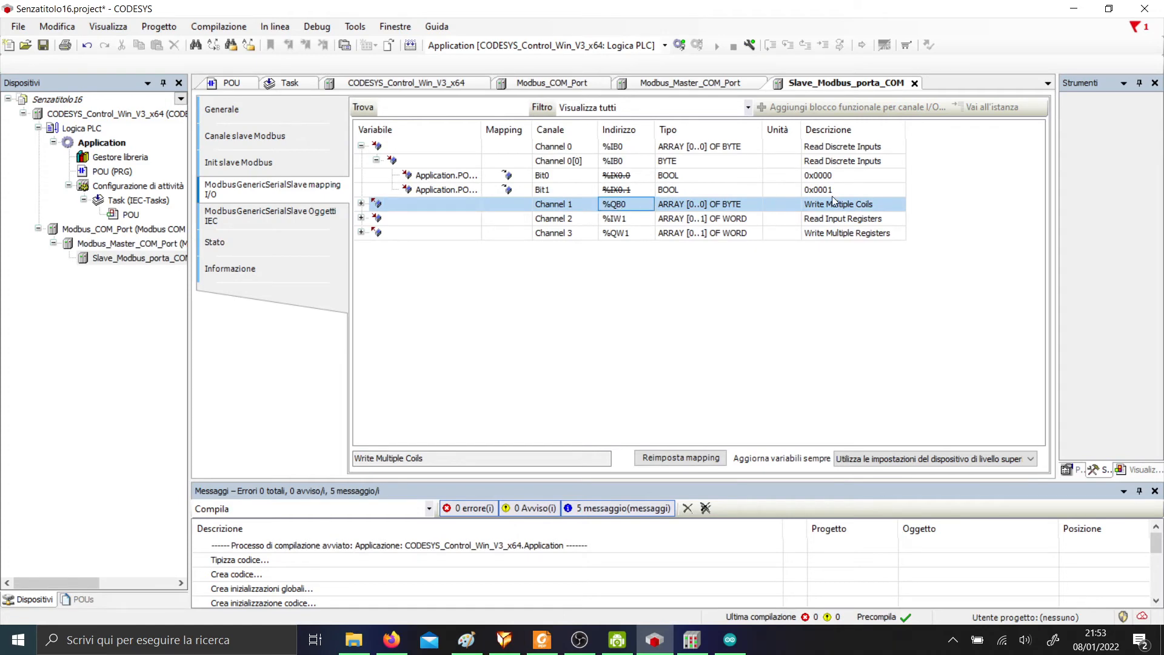
left_click(361, 205)
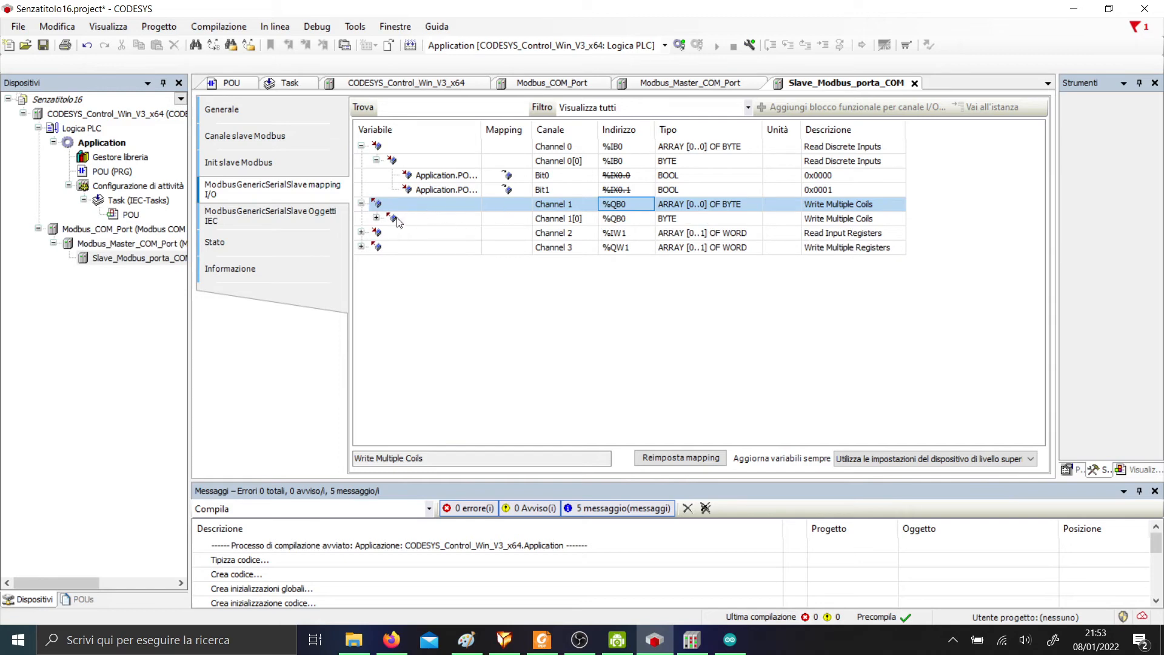
left_click(376, 218)
left_click(439, 232)
left_click(448, 233)
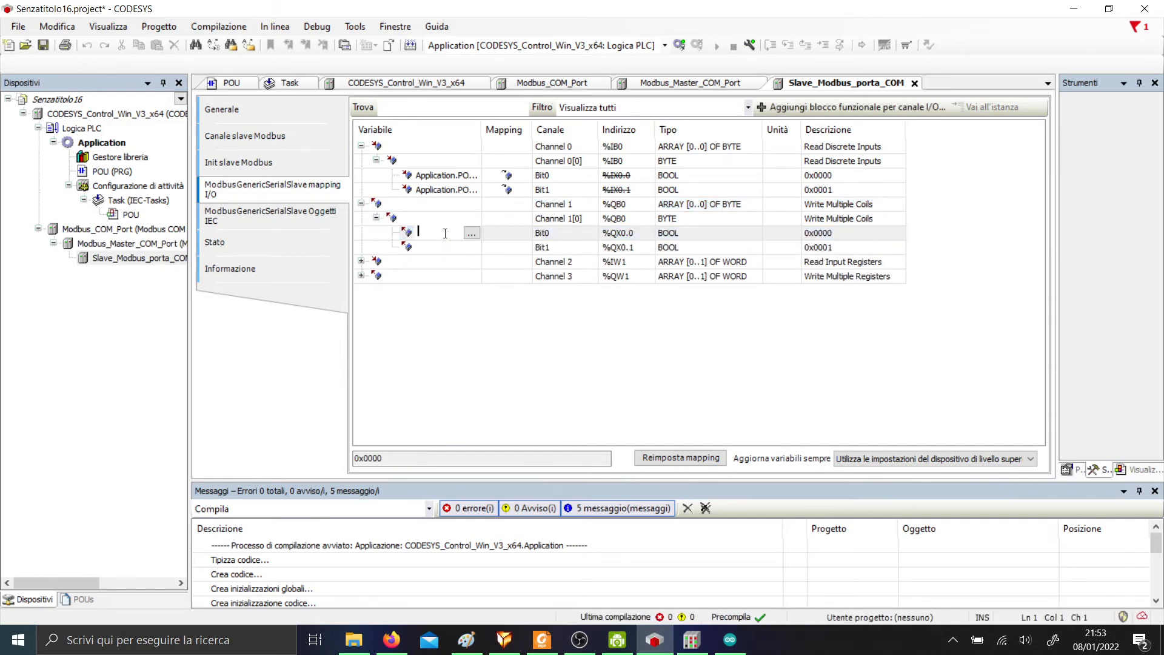
left_click(472, 233)
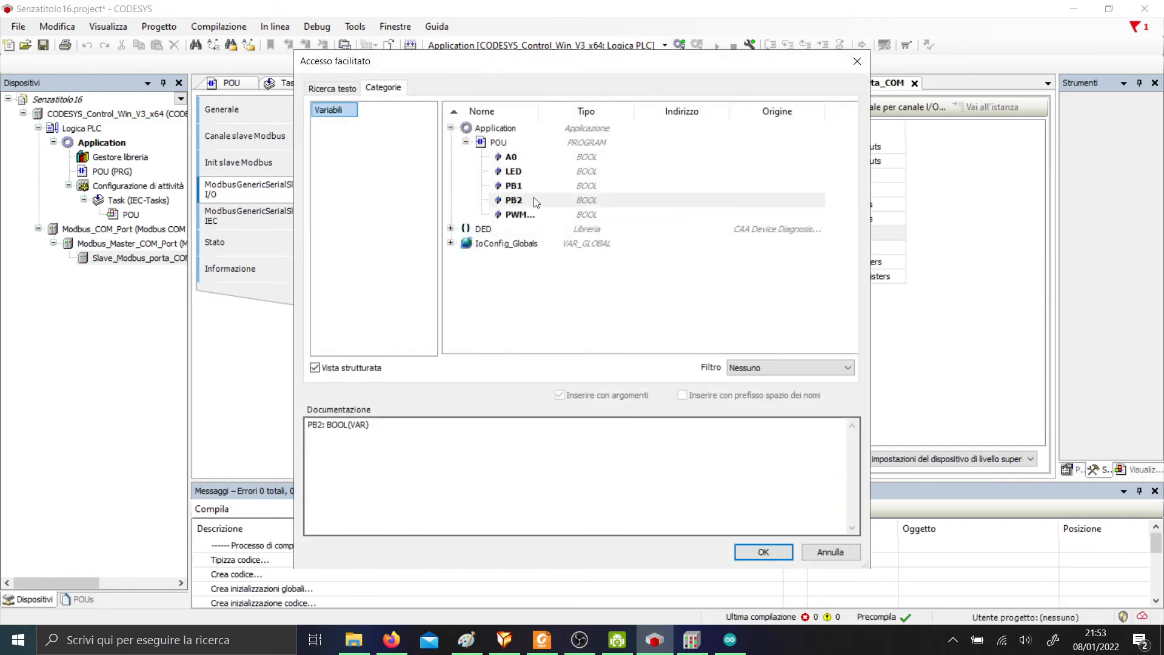
left_click(534, 173)
left_click_drag(539, 110, 566, 110)
left_click(762, 551)
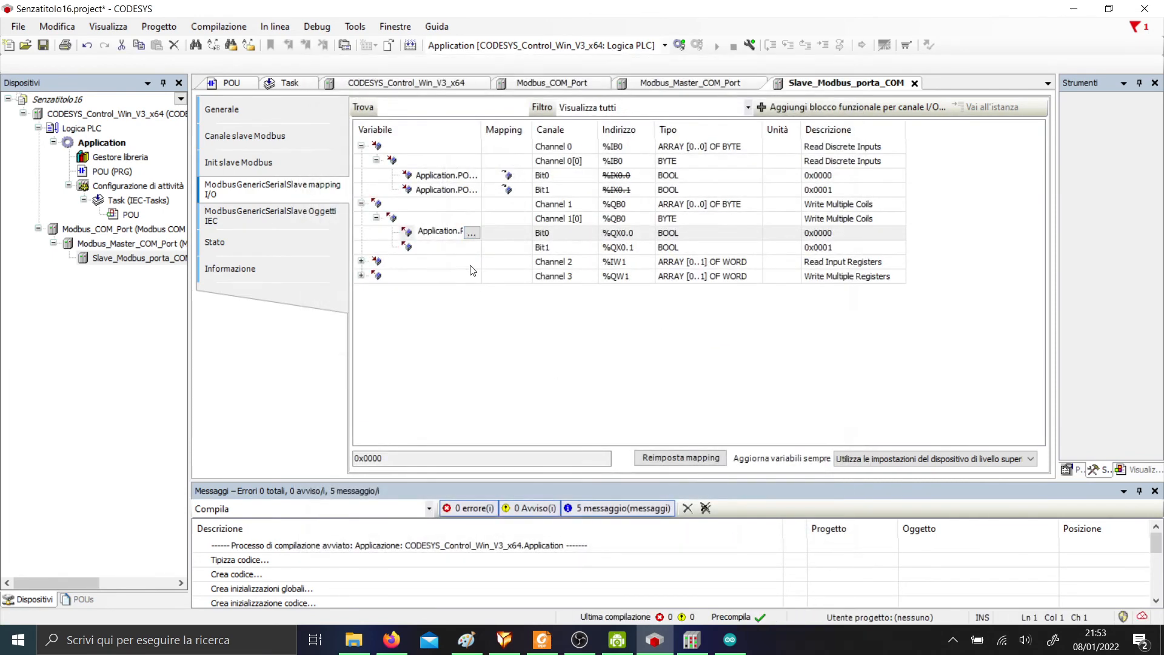
left_click(443, 266)
Map A0 to input register Channel 2[0].
left_click(361, 262)
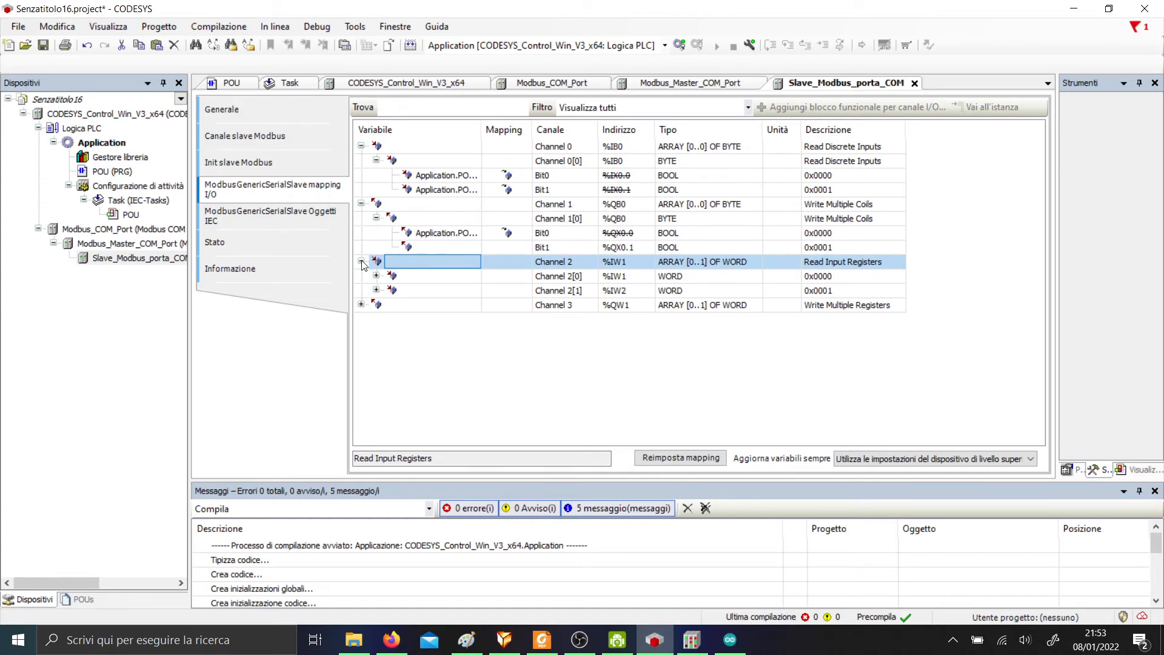
left_click(487, 277)
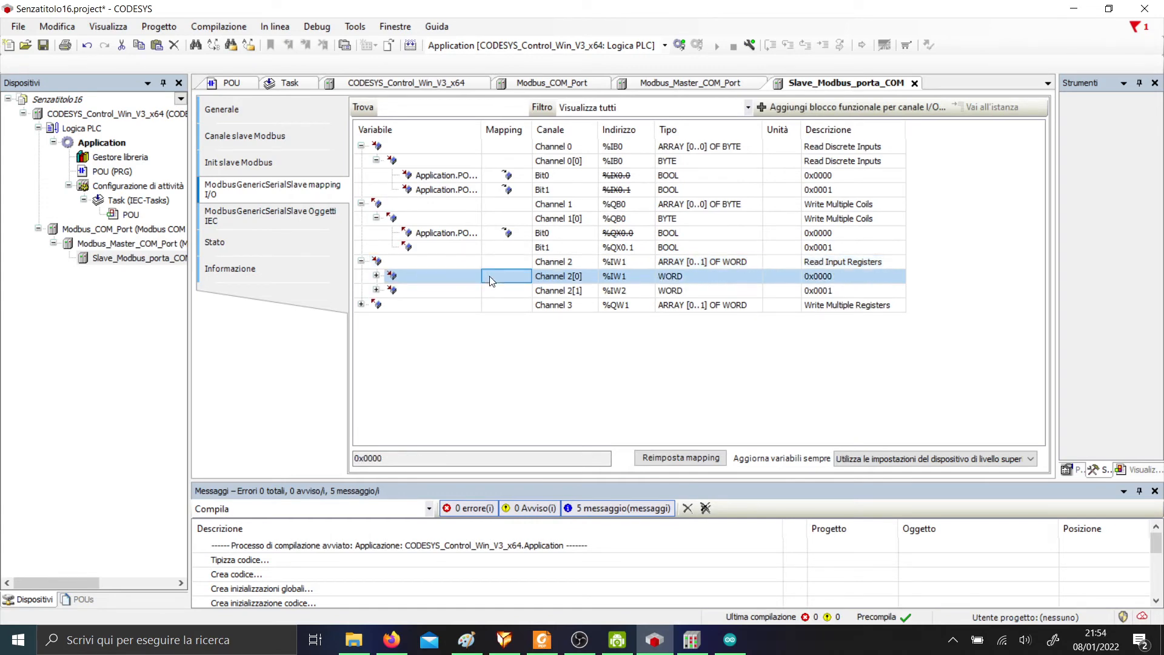
left_click(376, 276)
left_click(376, 276)
left_click(361, 261)
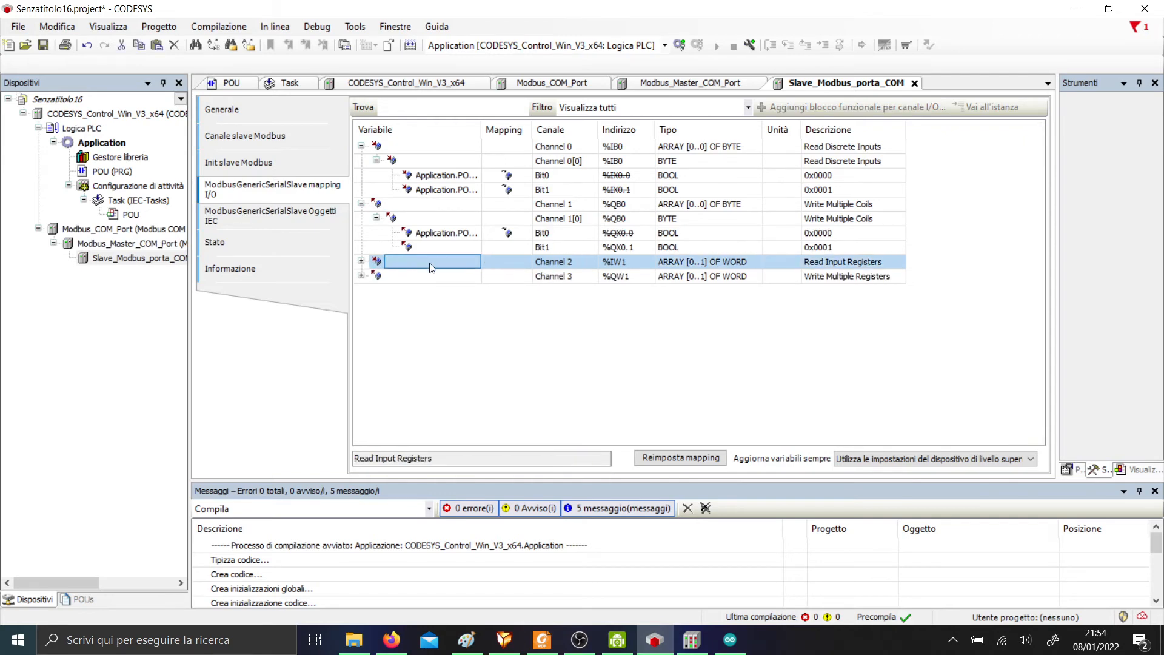
left_click(361, 262)
left_click(361, 262)
left_click(361, 262)
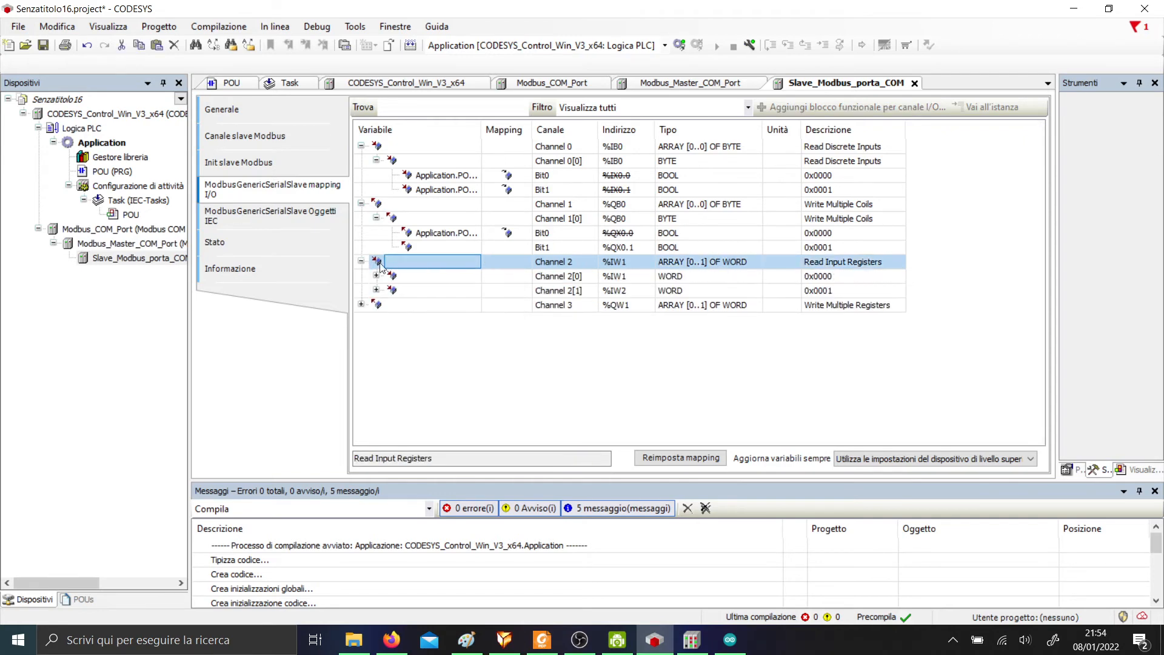
left_click(636, 279)
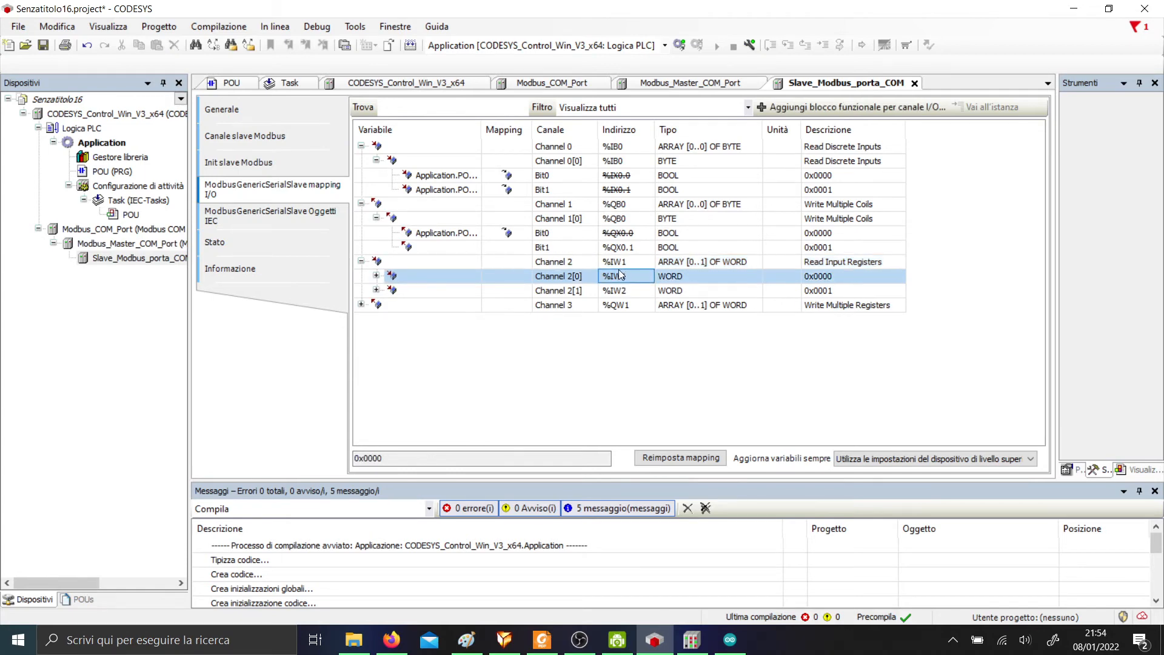
left_click(628, 289)
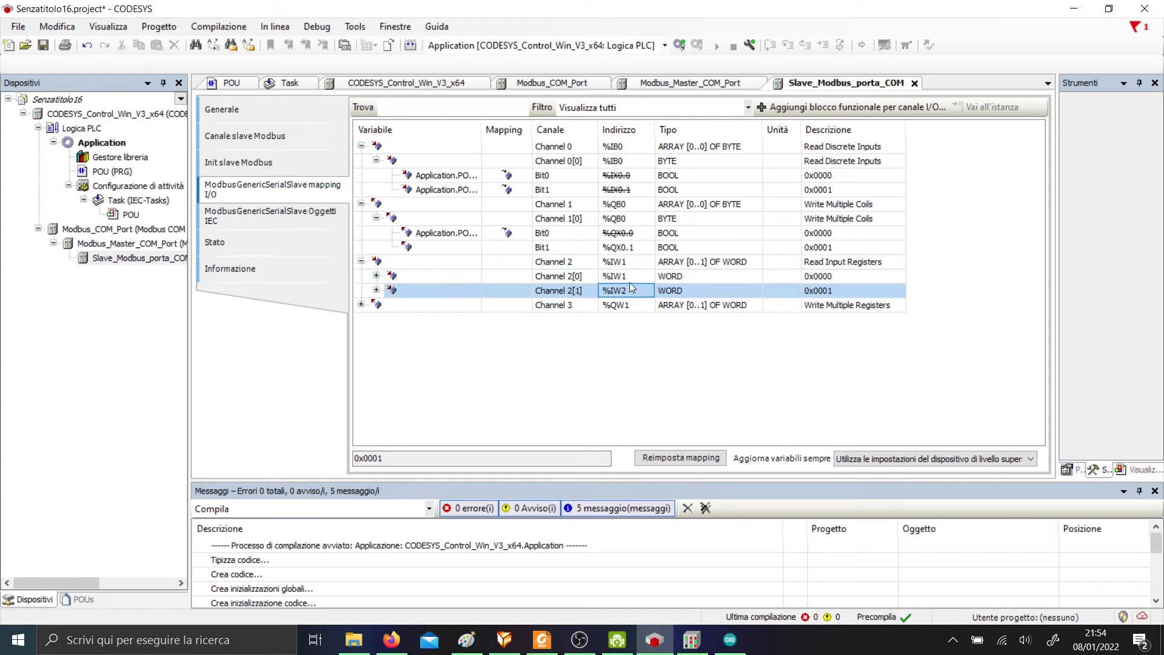
double_click(469, 277)
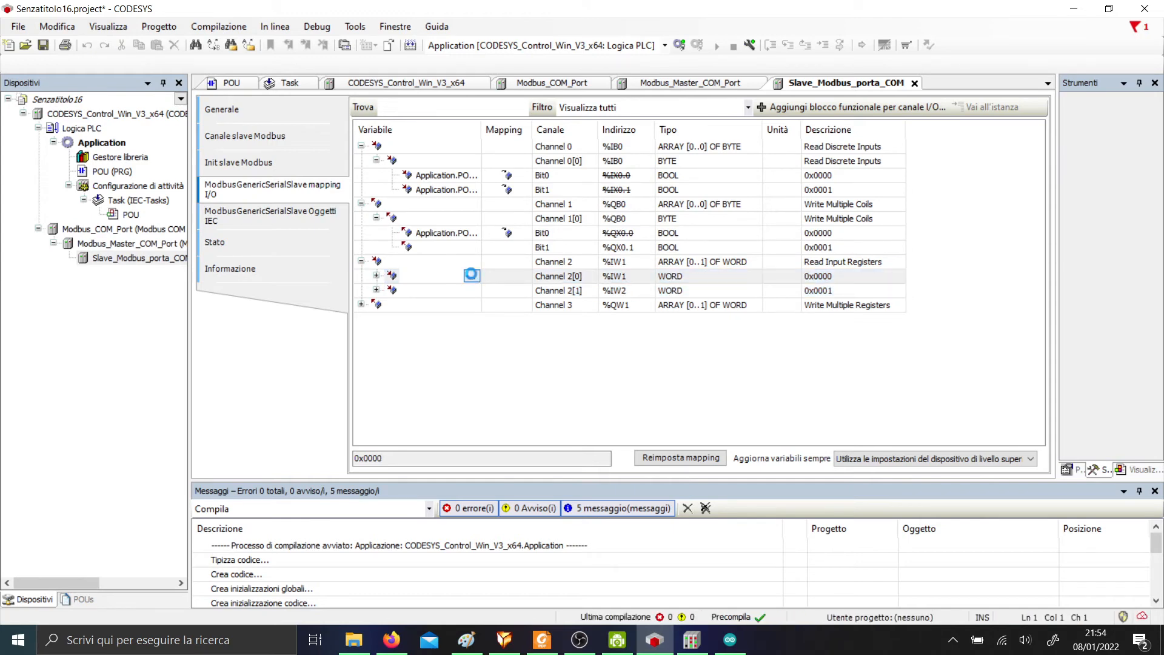
left_click(473, 276)
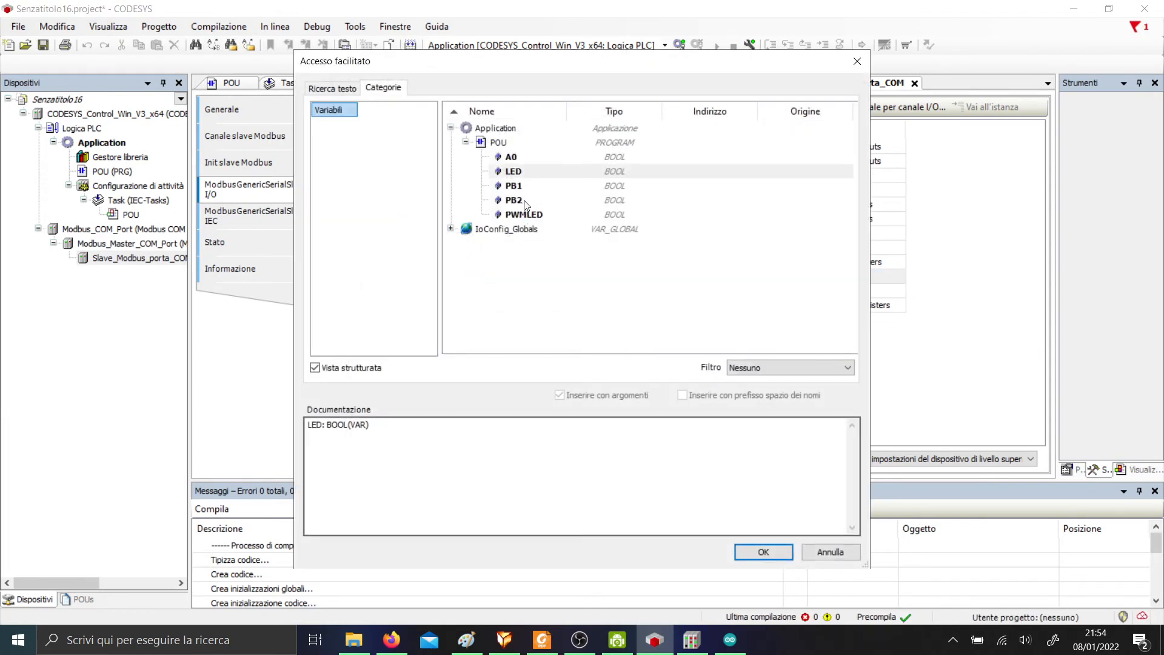
double_click(512, 157)
Map POU.PWMLED to output register Channel 3[0].
left_click(417, 309)
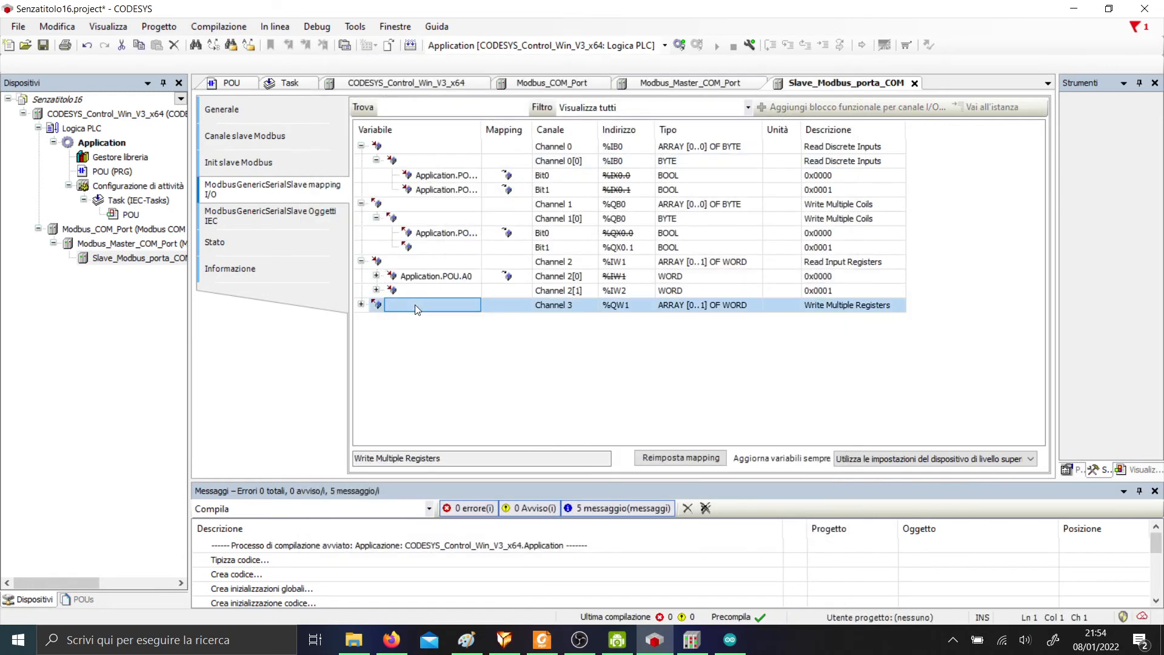
left_click(361, 304)
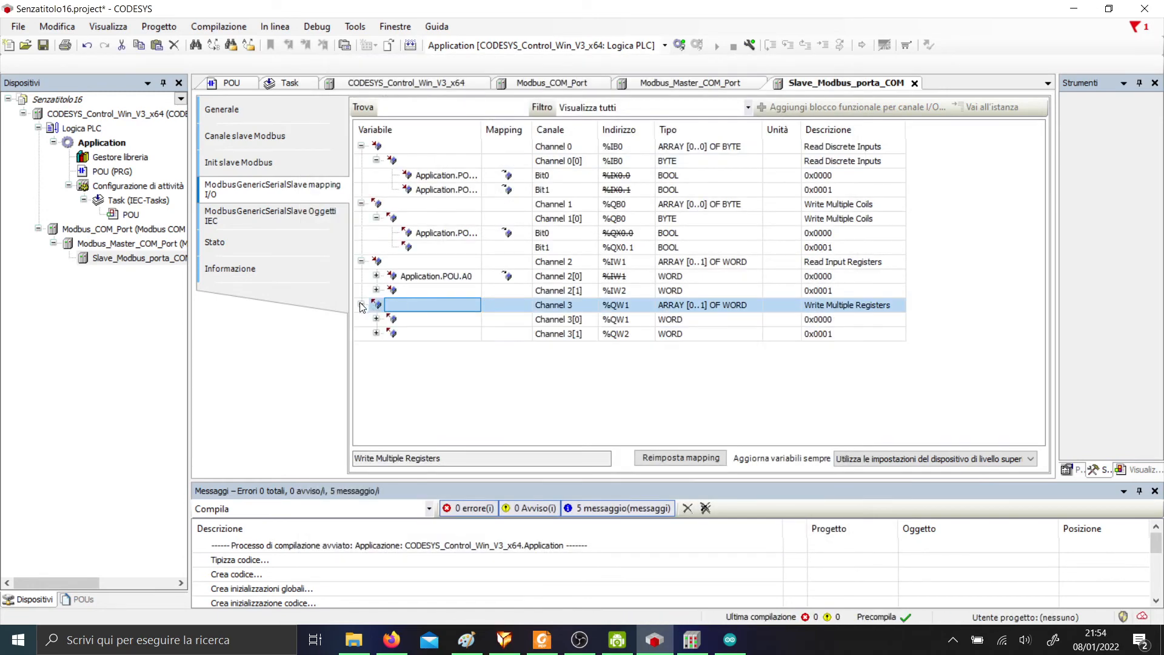
left_click(504, 321)
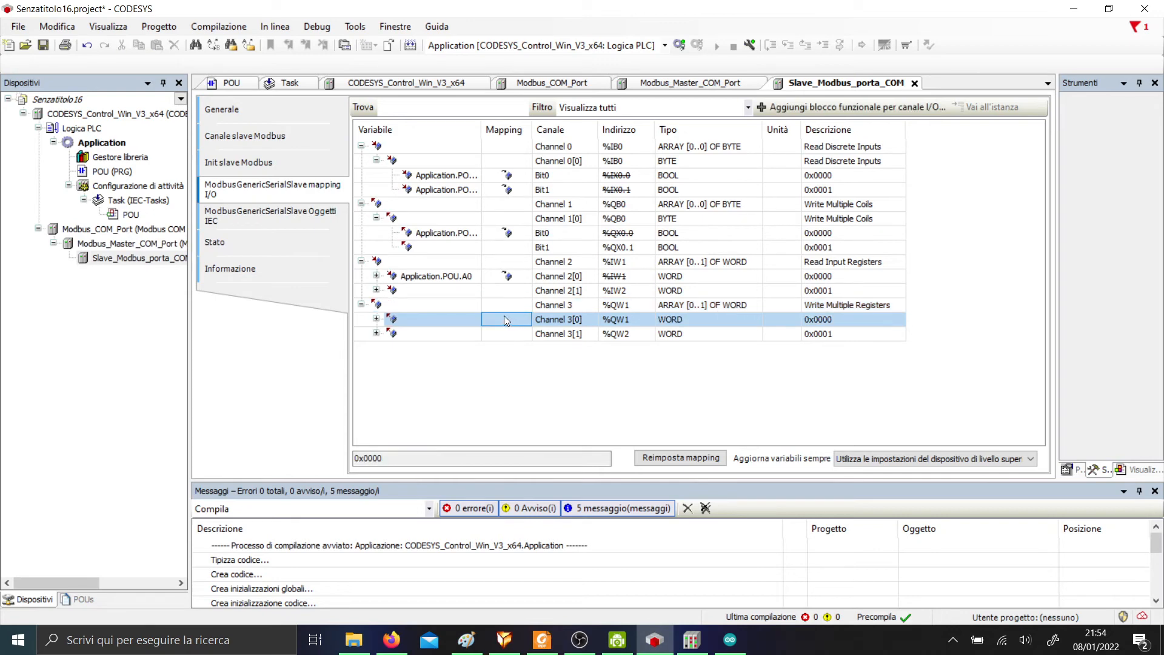
left_click(376, 319)
left_click(375, 319)
double_click(464, 328)
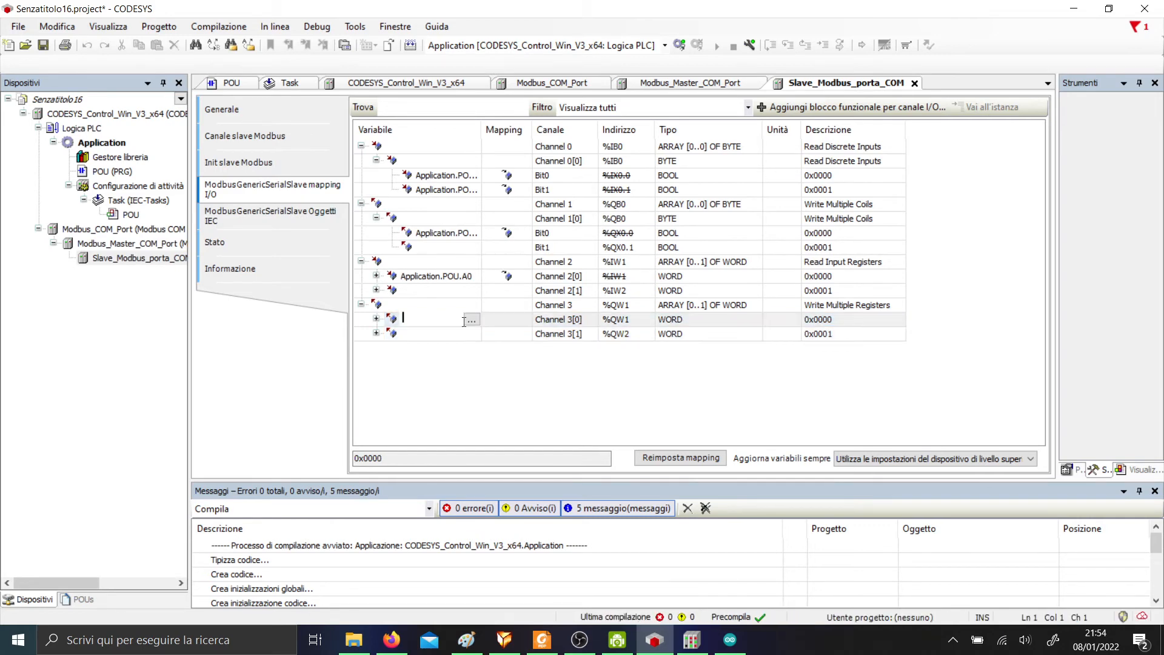
left_click(471, 333)
left_click(529, 215)
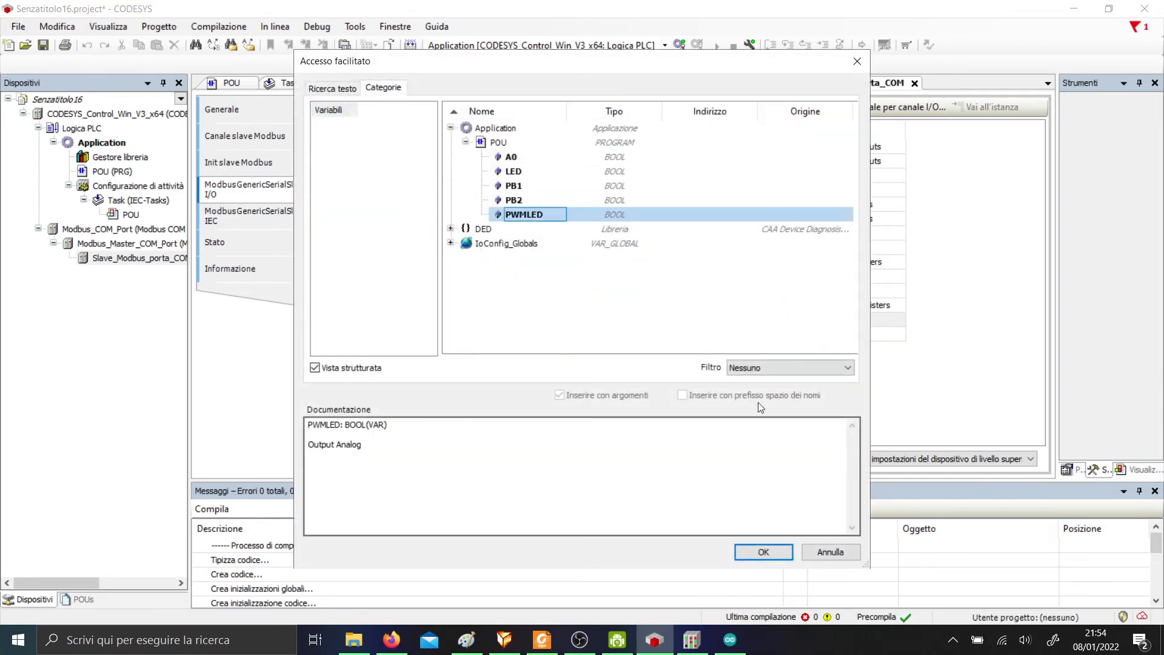
left_click(748, 552)
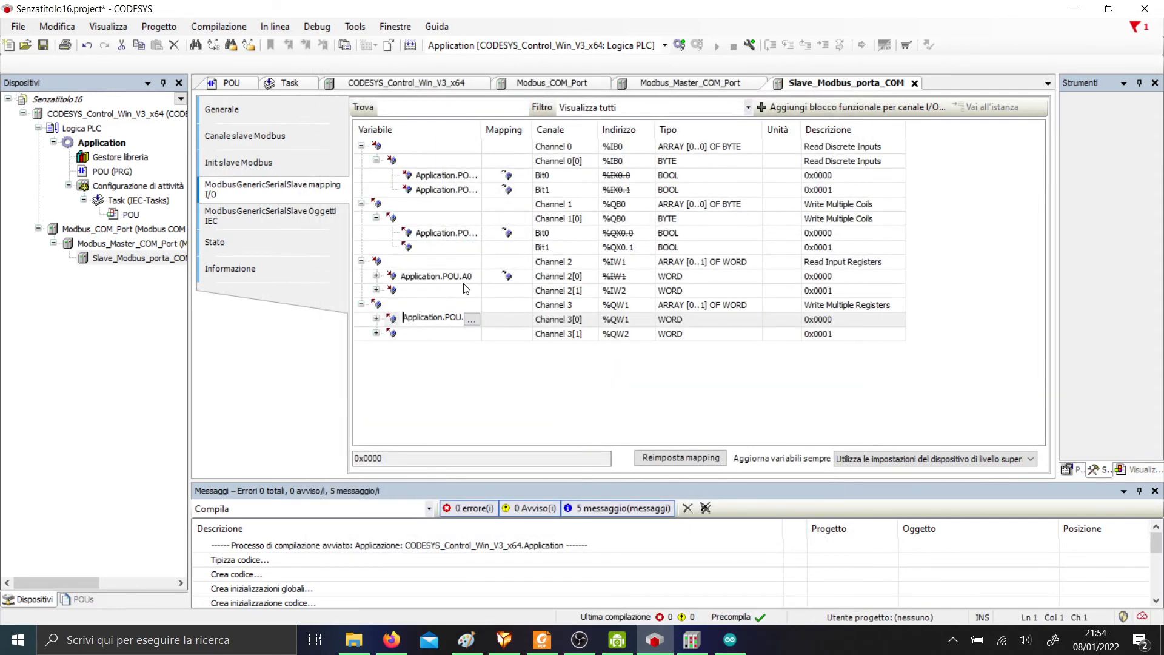
left_click(768, 403)
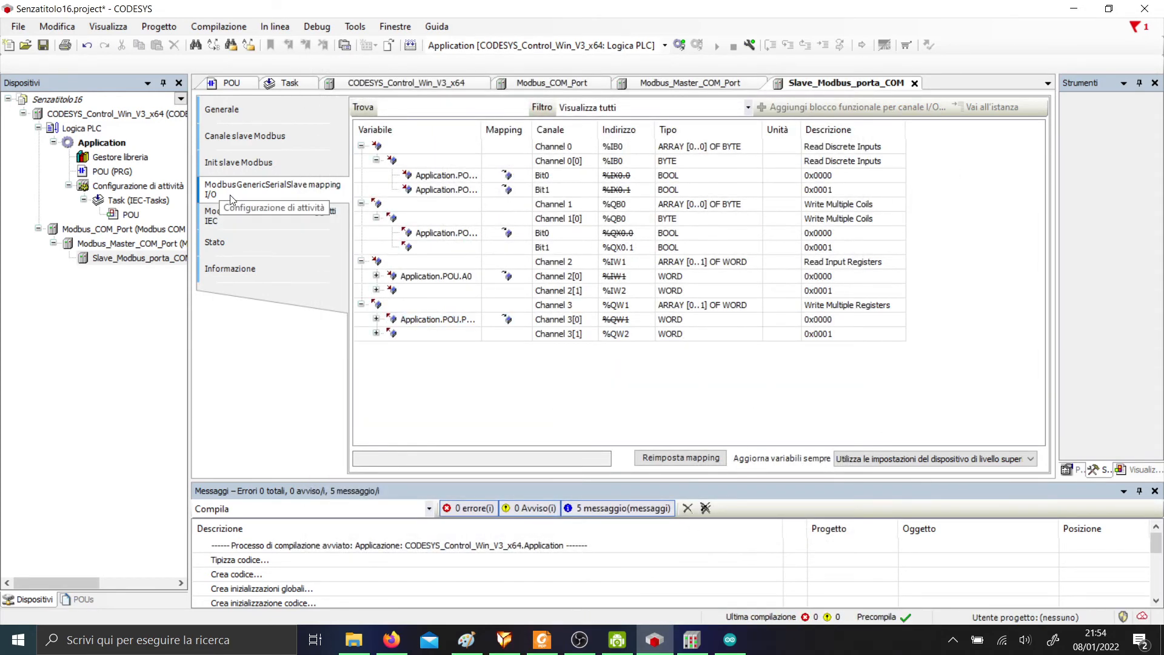
Review the slave's IEC objects, status and information pages.
left_click(234, 216)
left_click(248, 241)
left_click(254, 271)
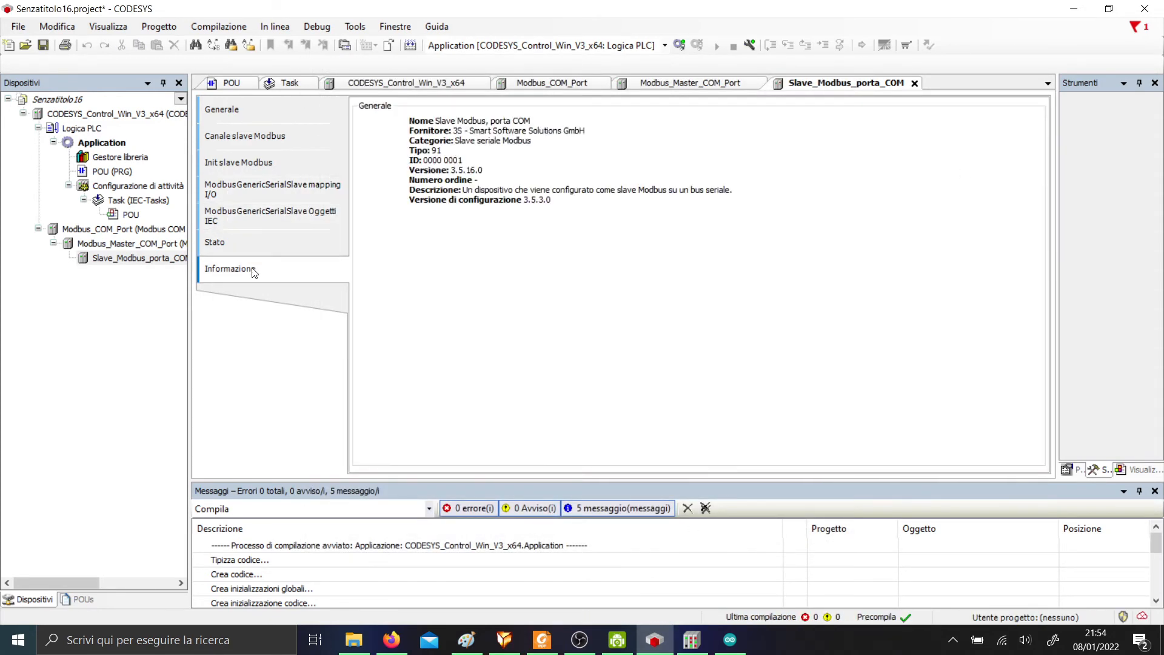
Attempt a login and download, dismiss the PWMLED type-mismatch error, and open POU (PRG).
left_click(136, 229)
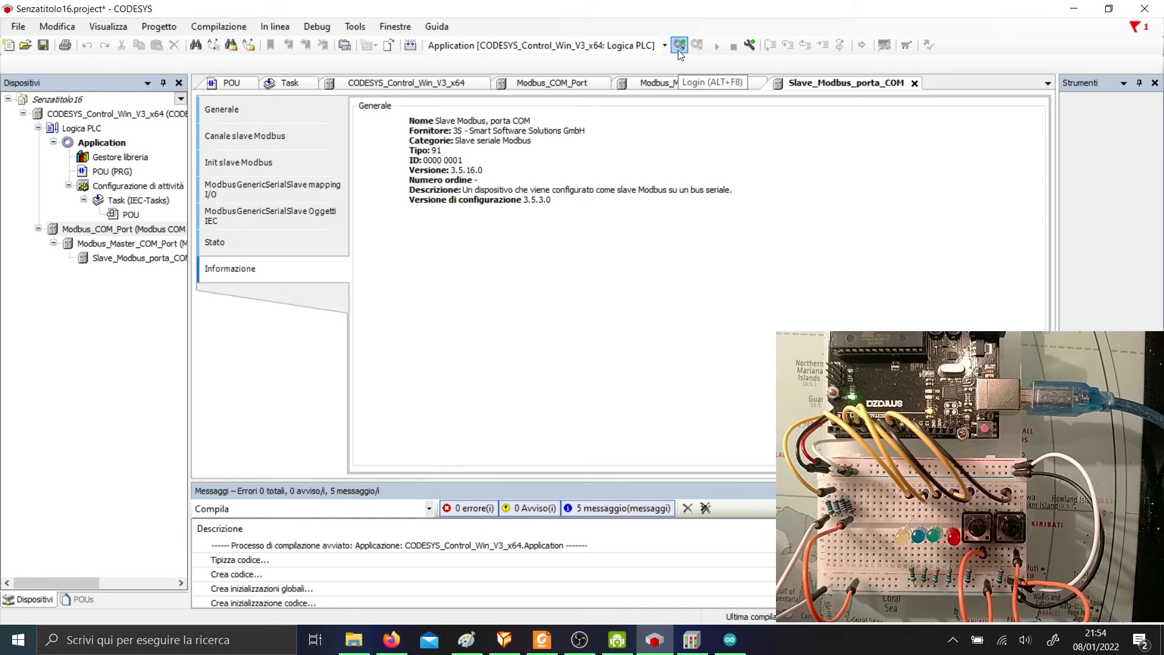
left_click(680, 49)
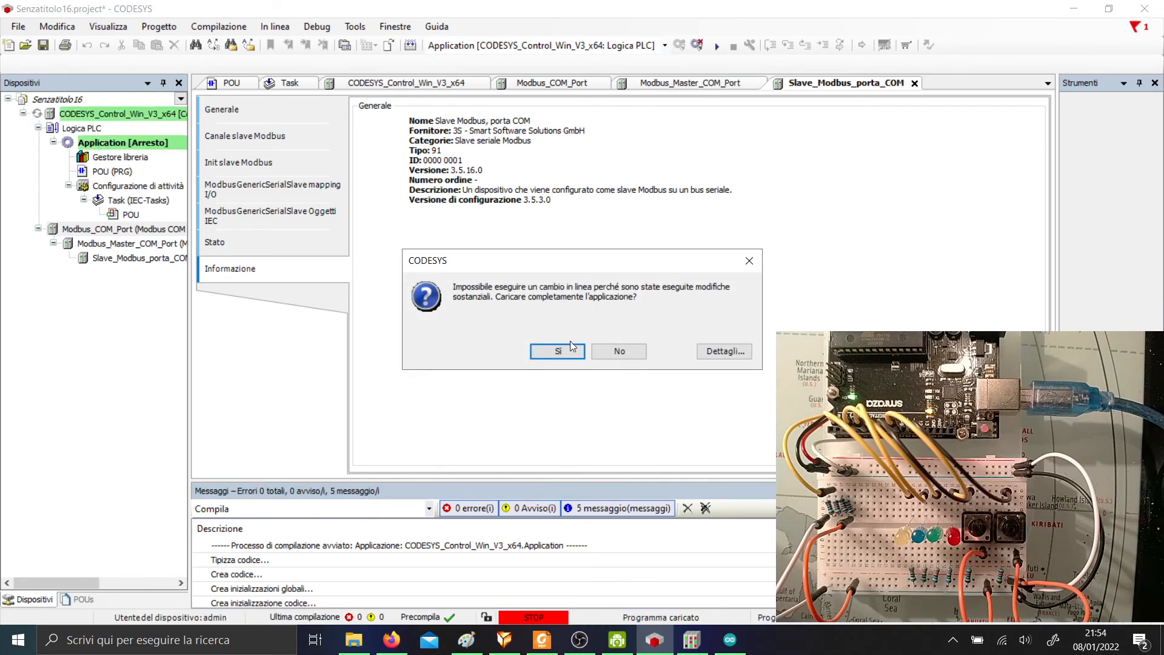
left_click(569, 353)
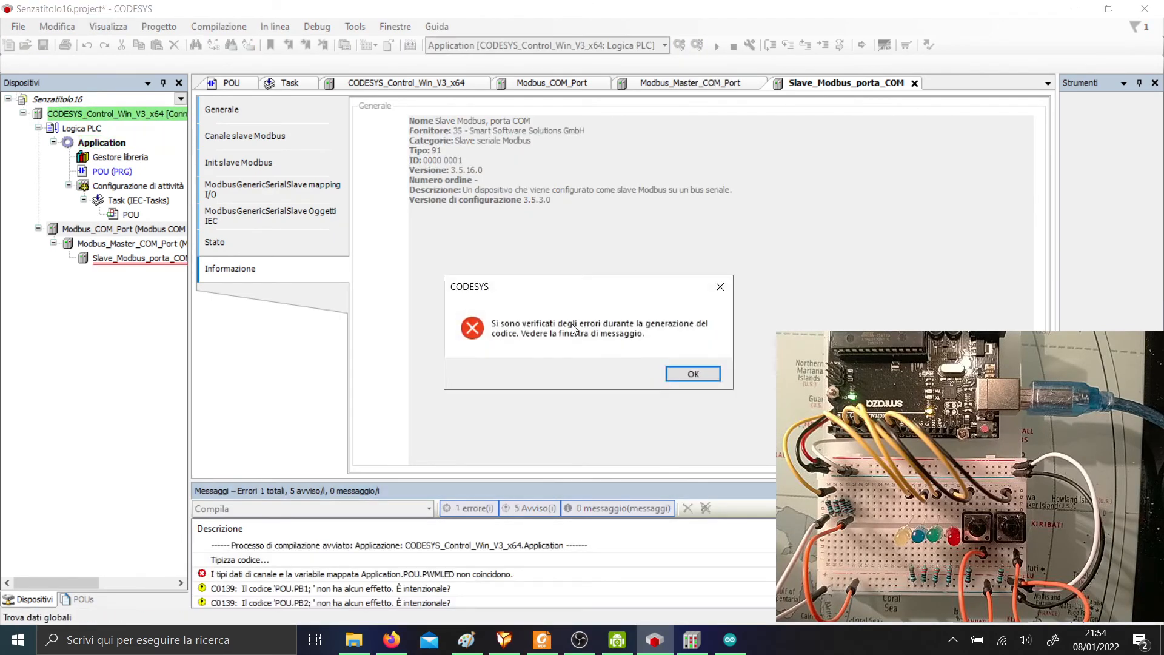
left_click(692, 375)
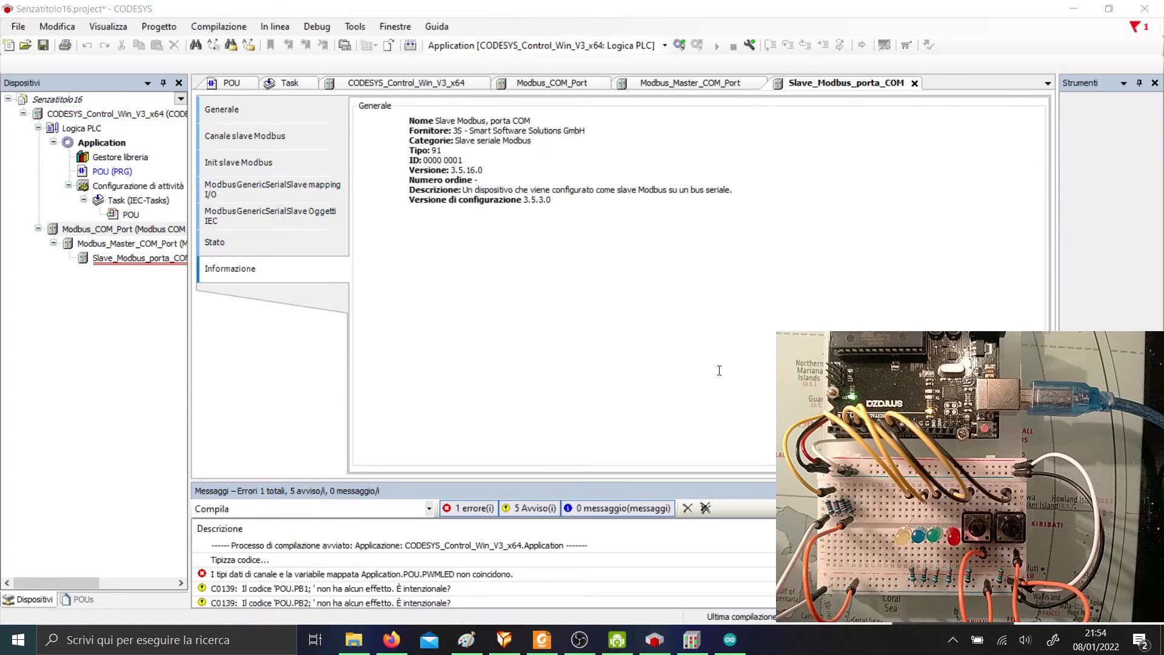
double_click(117, 176)
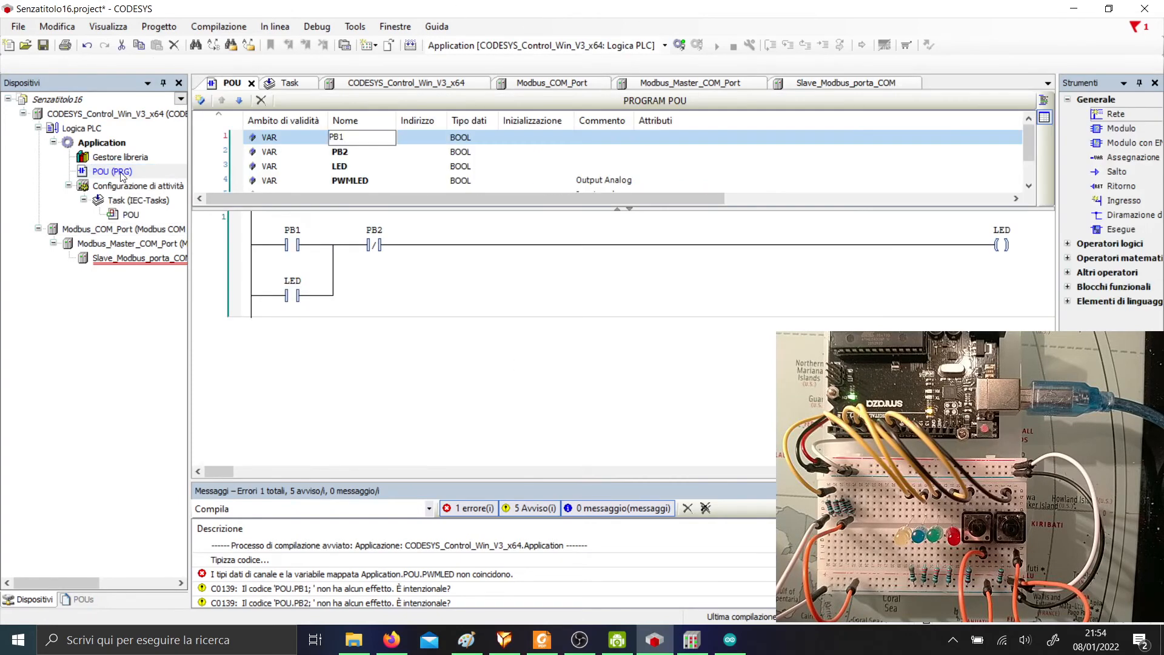
Retry the login, dismiss the error, and inspect the channel data-type mismatch message.
scroll(608, 169, "down", 1)
scroll(630, 139, "up", 1)
left_click(679, 45)
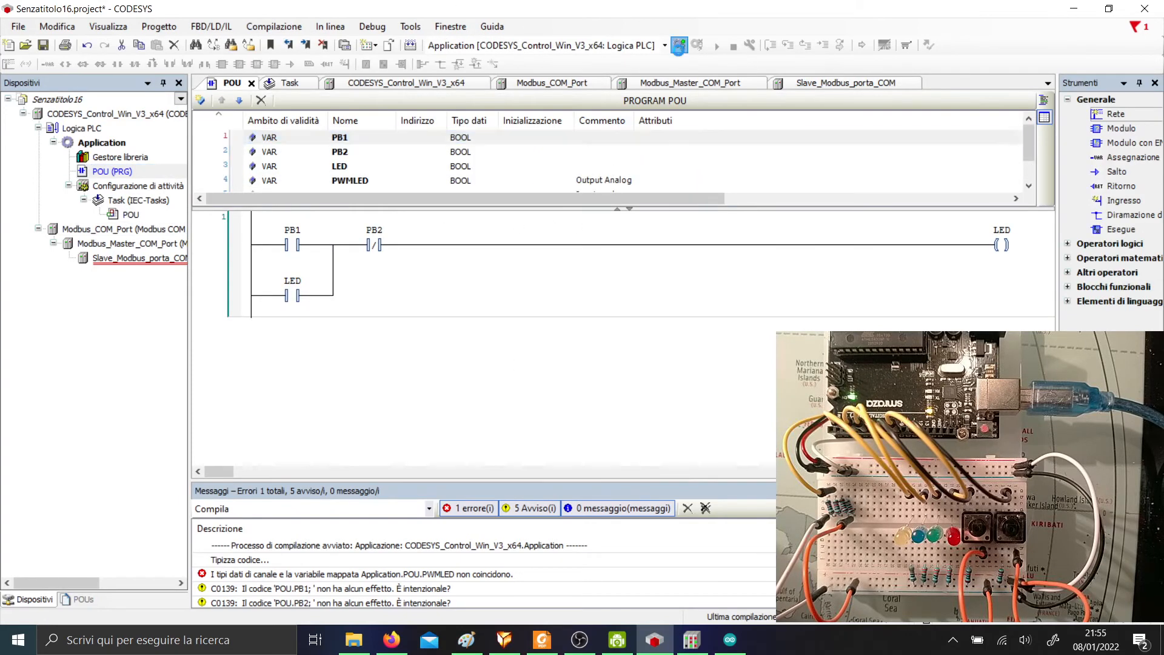
left_click(562, 352)
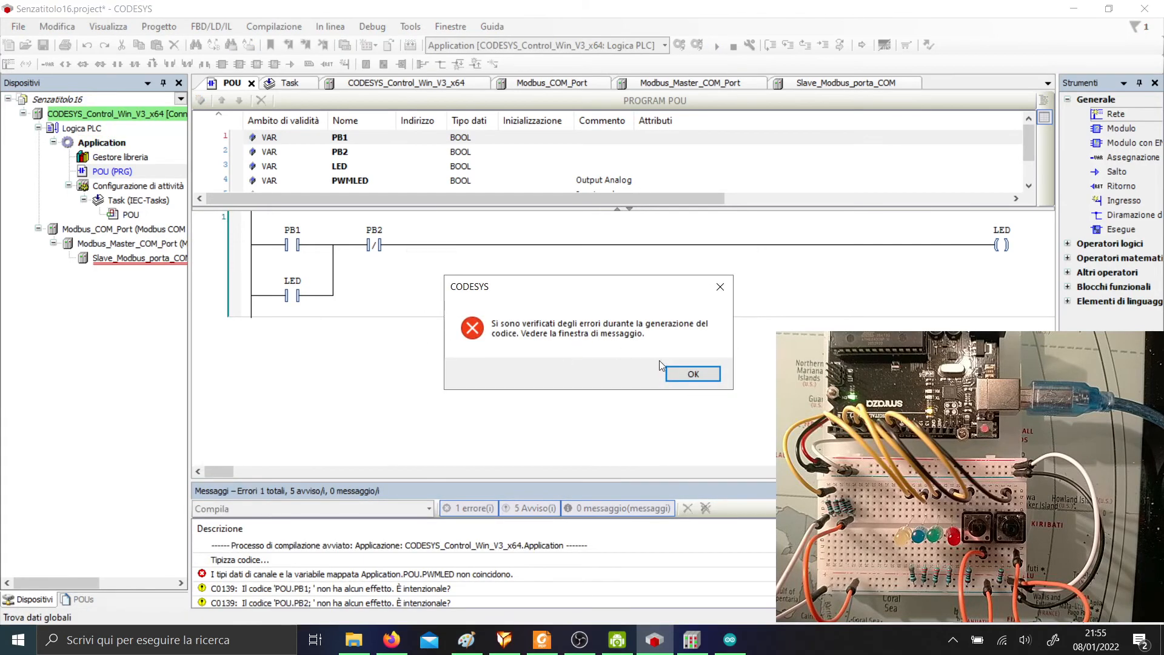
left_click(692, 380)
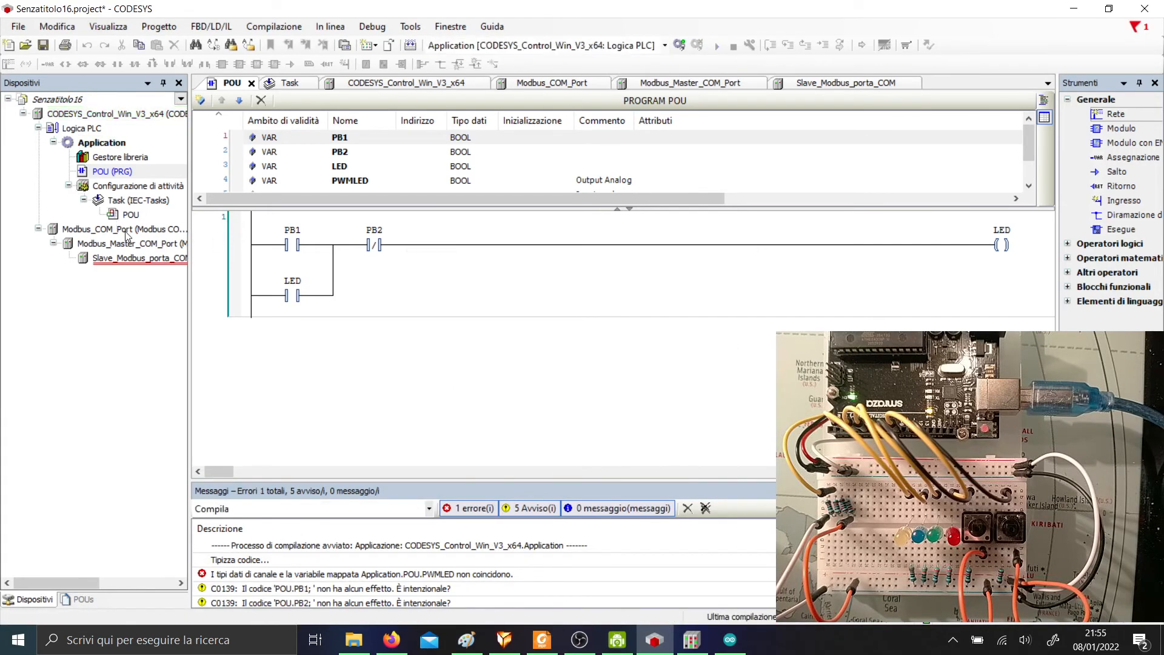
left_click(449, 574)
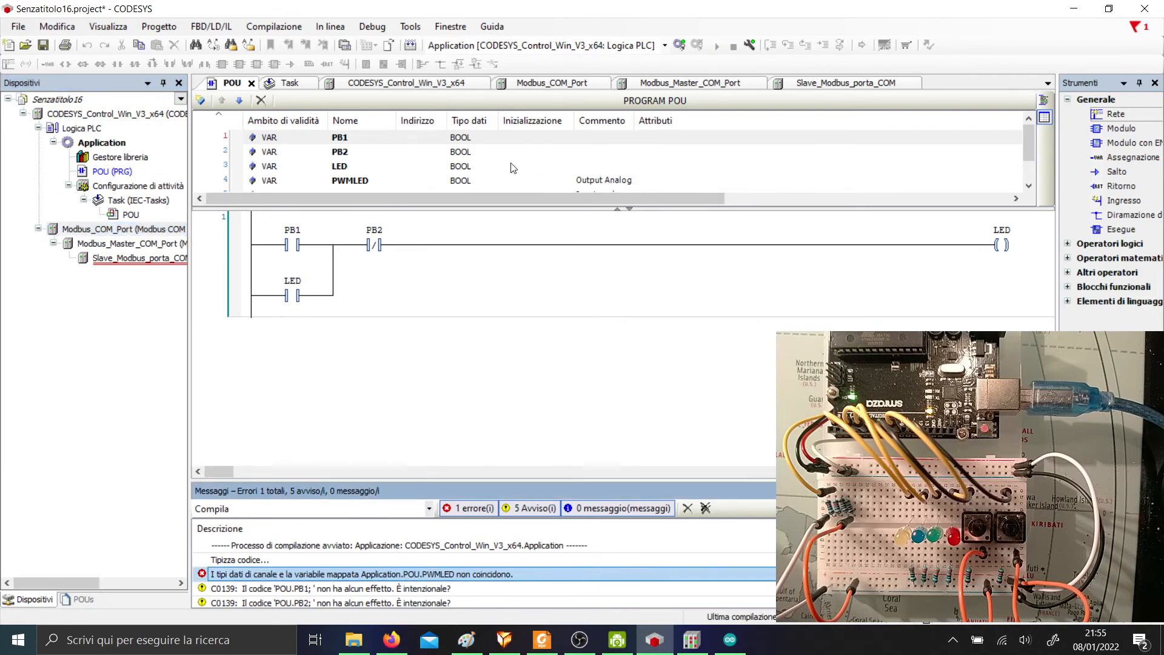
scroll(480, 186, "down", 1)
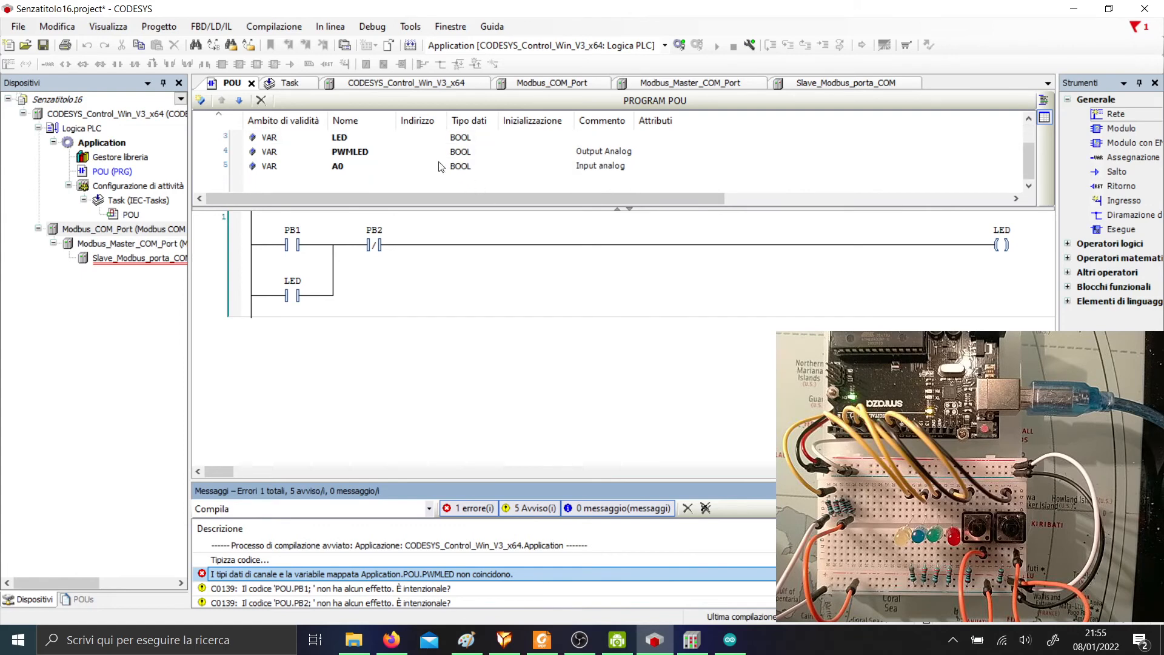
Change PWMLED and A0 from BOOL to INT, then log in again.
left_click(366, 154)
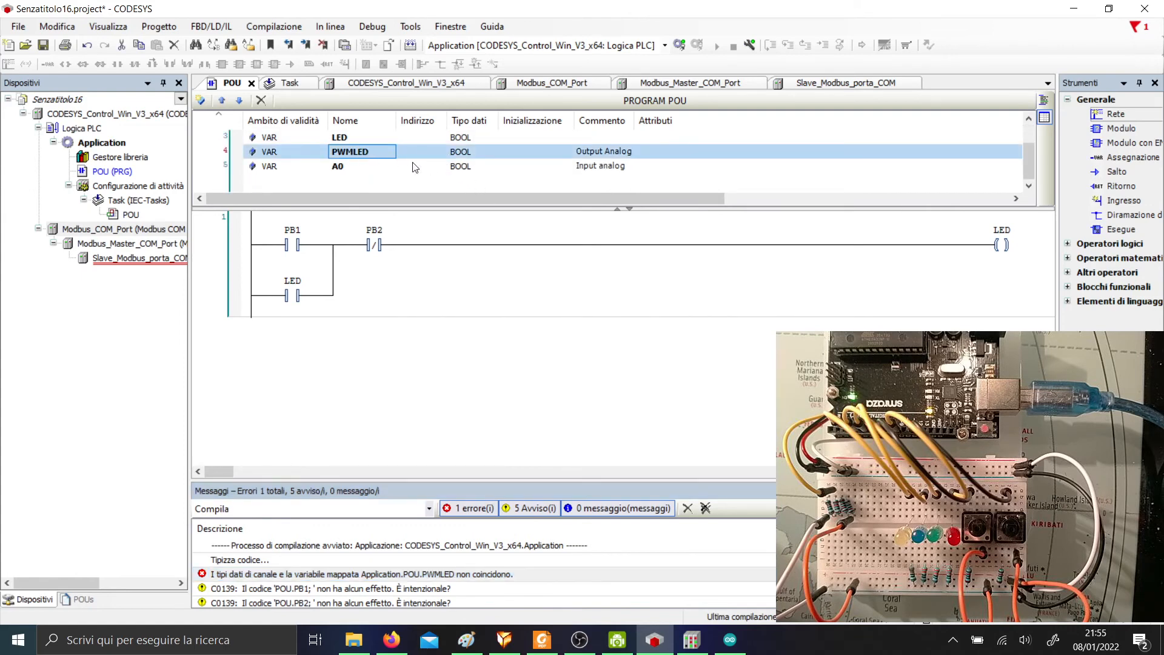
left_click(468, 154)
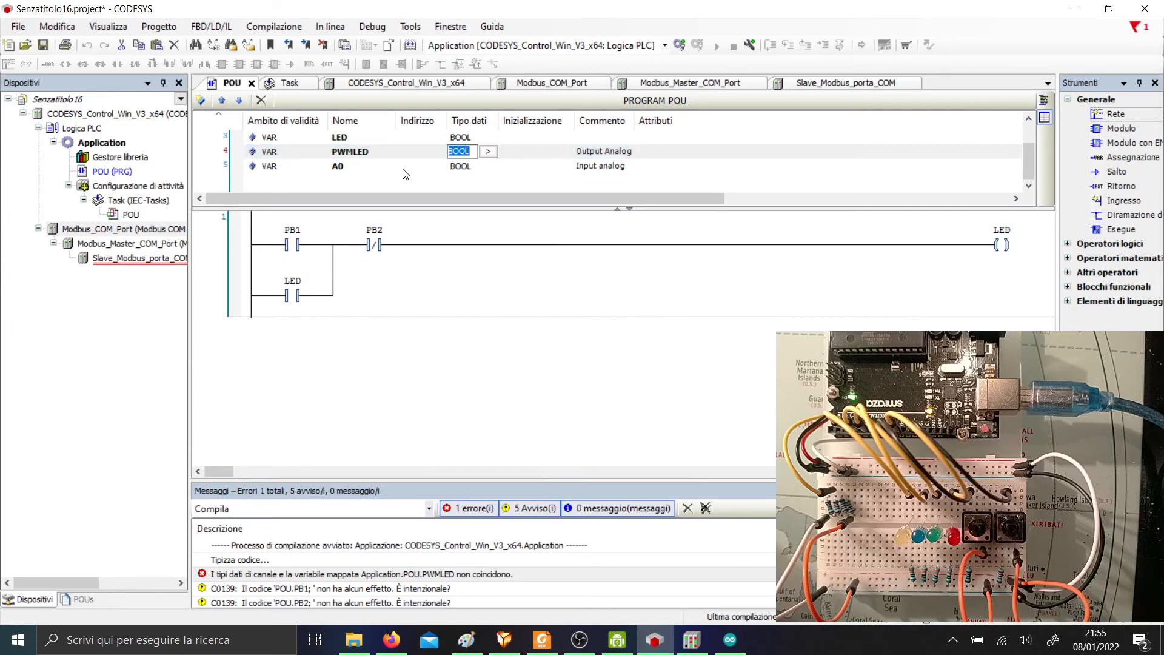
left_click(374, 152)
double_click(460, 152)
type("INT")
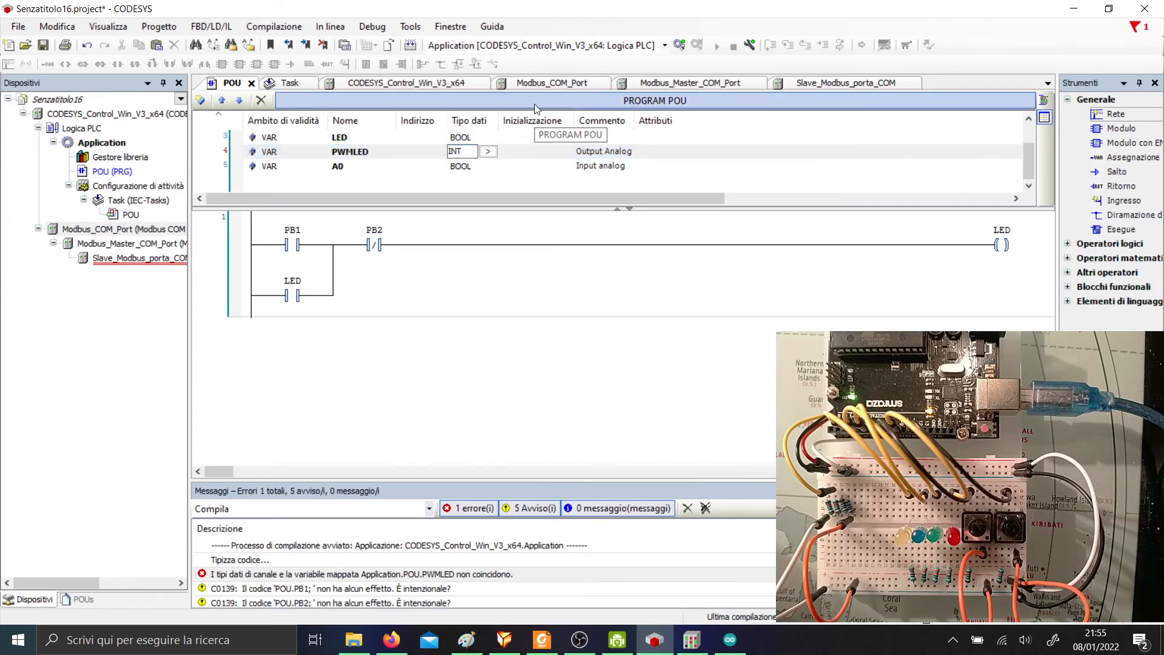
key("Return")
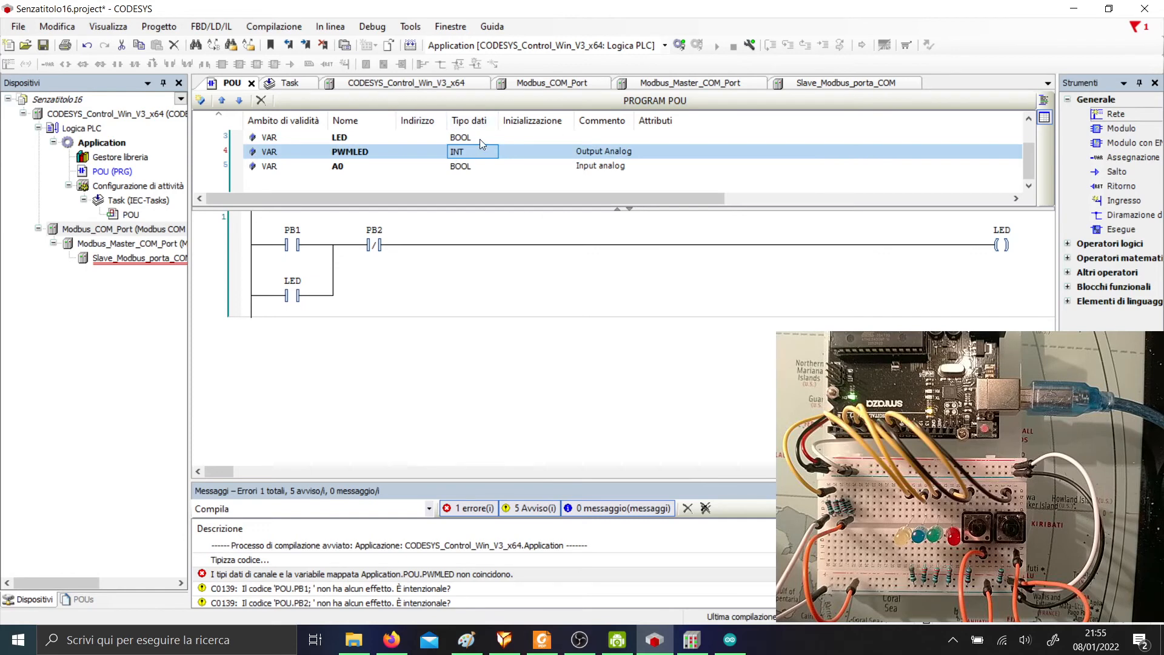
left_click(470, 169)
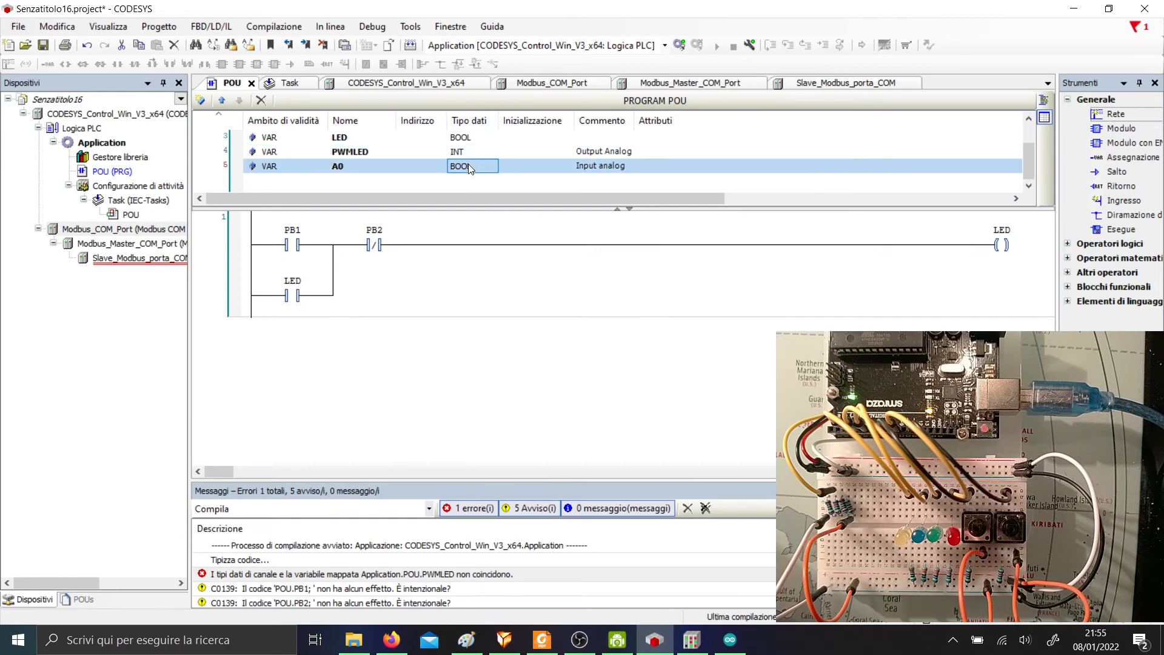
left_click(470, 165)
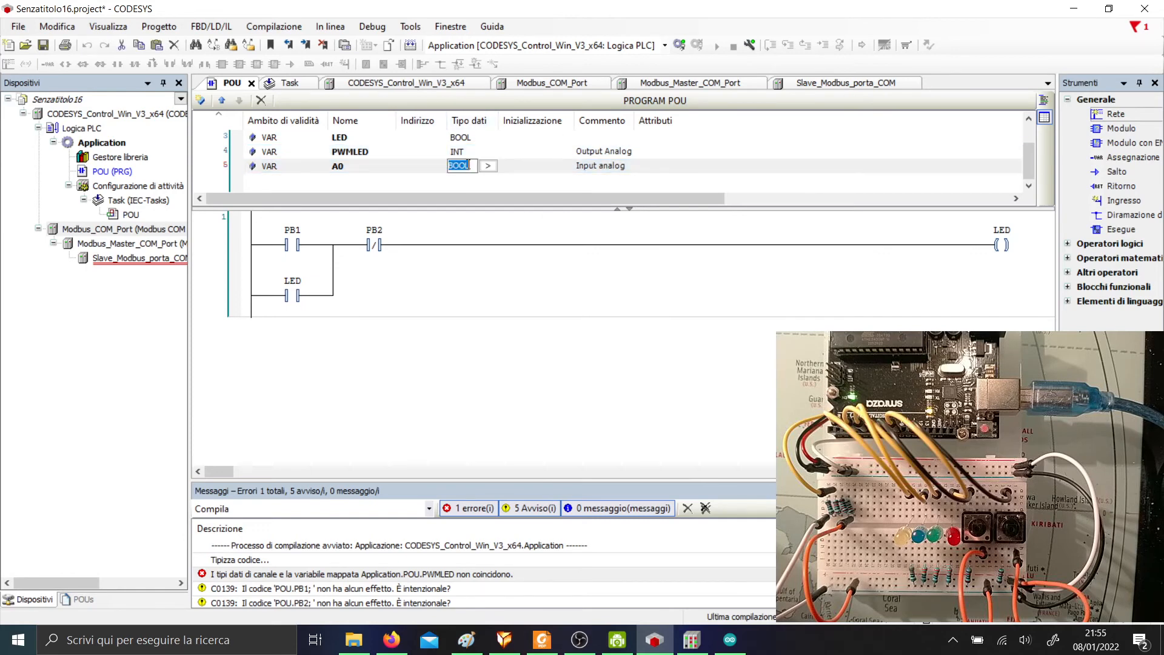
type("INT")
key("Return")
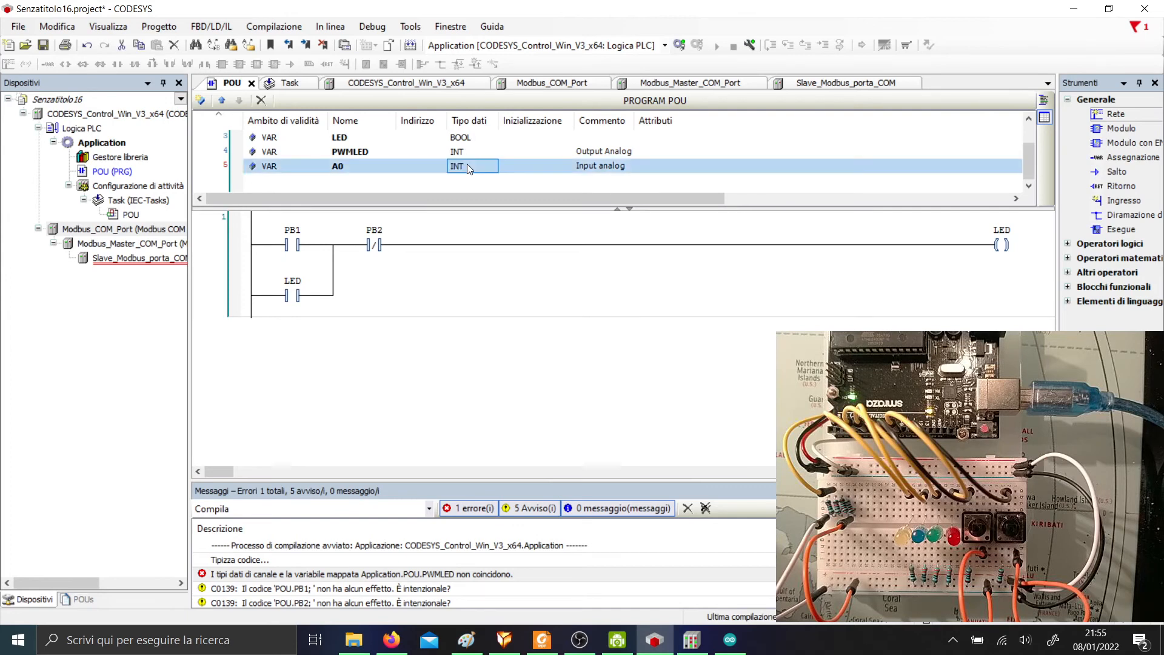
left_click(680, 45)
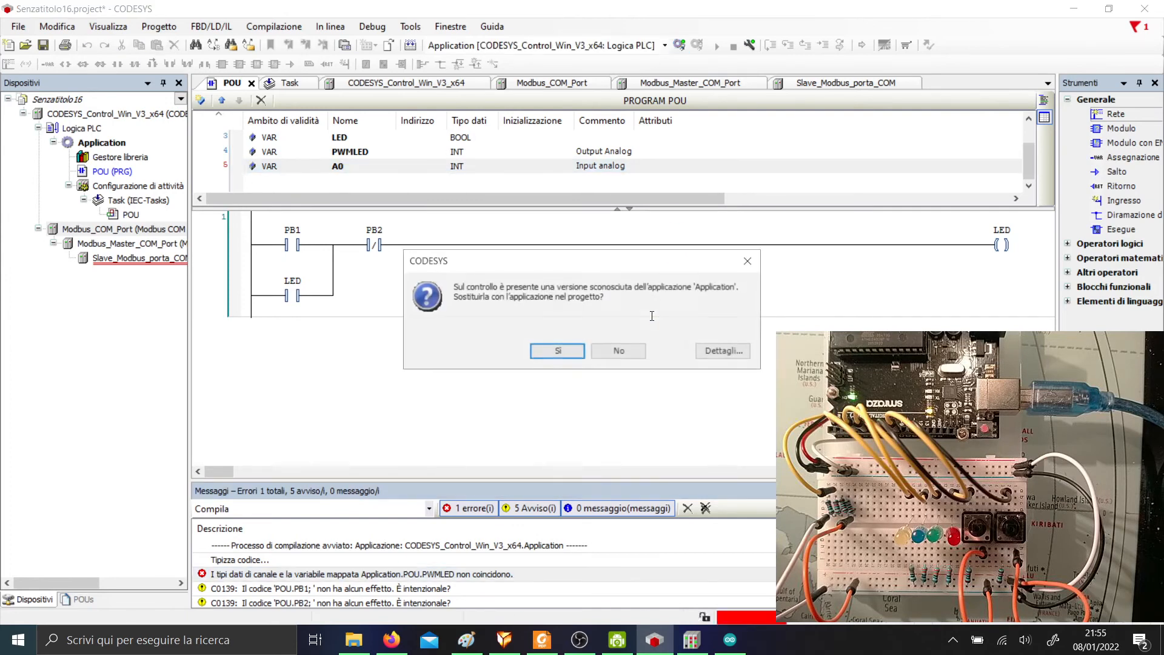
Replace the controller's application, run it, then stop it.
left_click(568, 360)
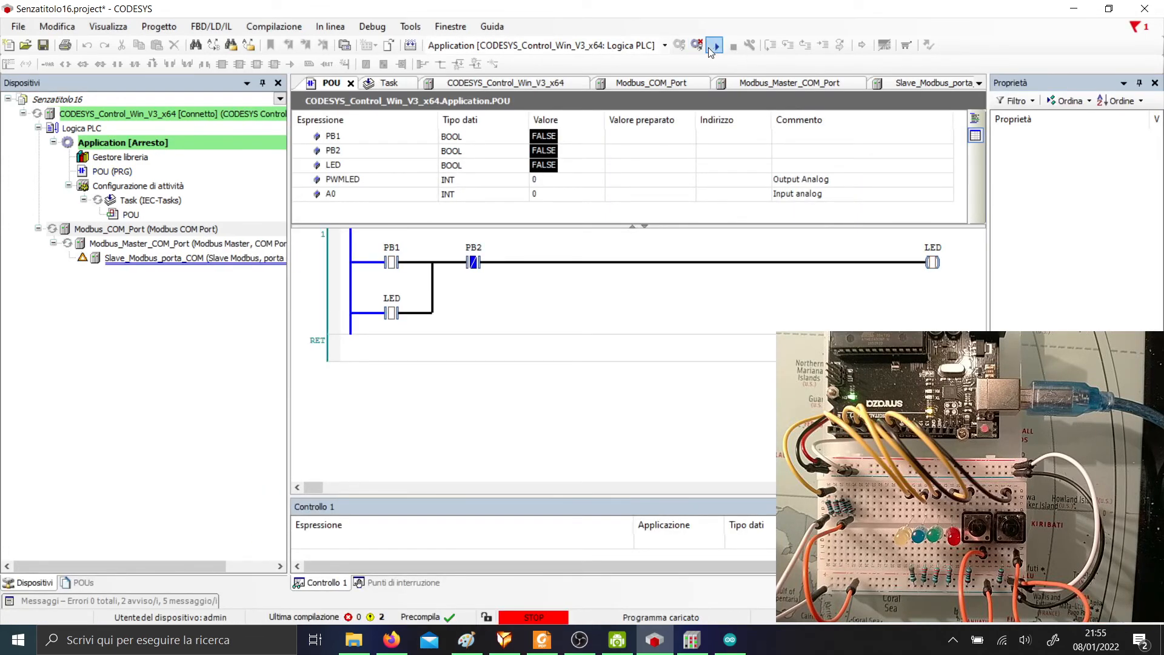
left_click(717, 46)
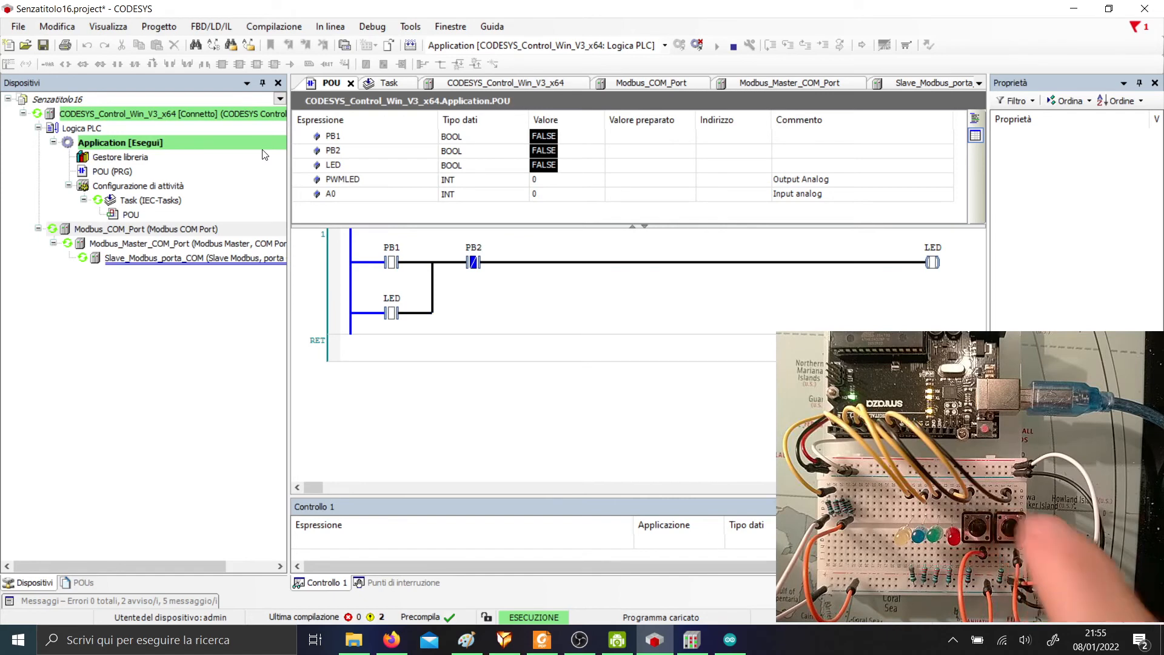
left_click(735, 45)
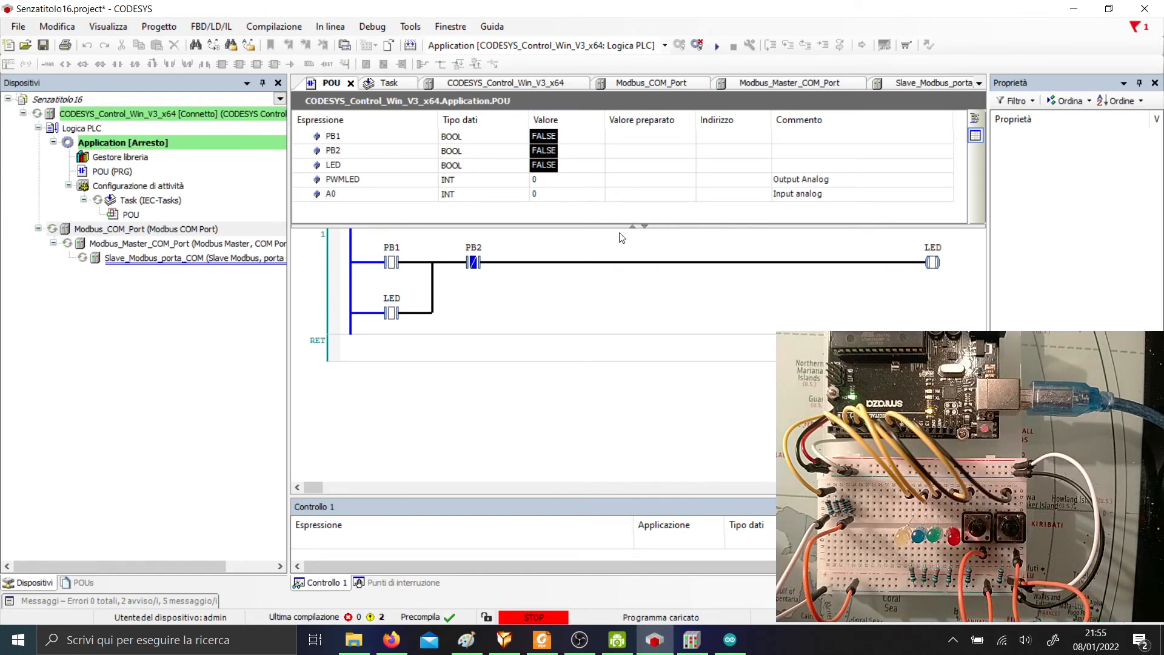
left_click(371, 179)
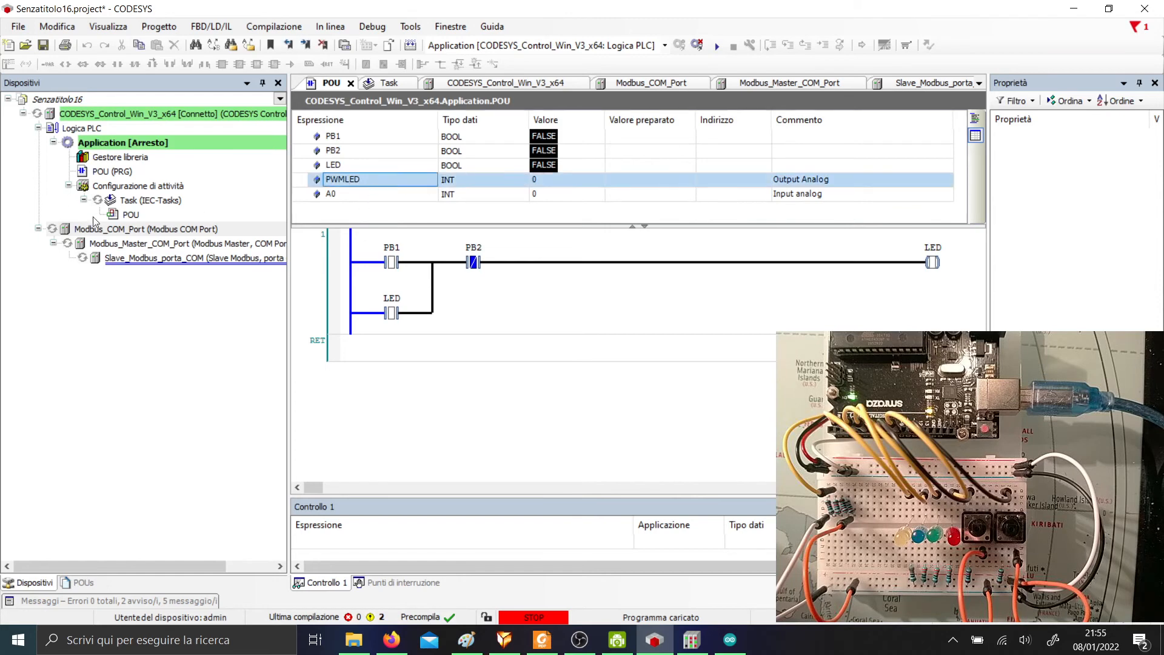
Check the task description image, then log out of the PLC to go offline.
left_click(471, 640)
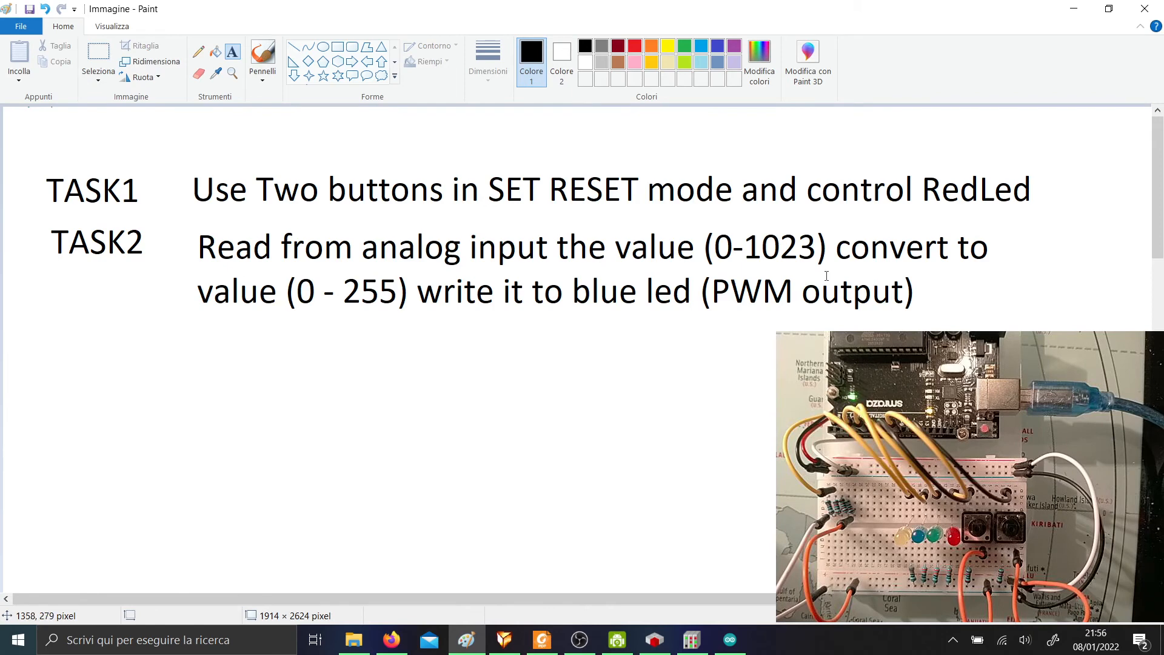
key("alt+Tab")
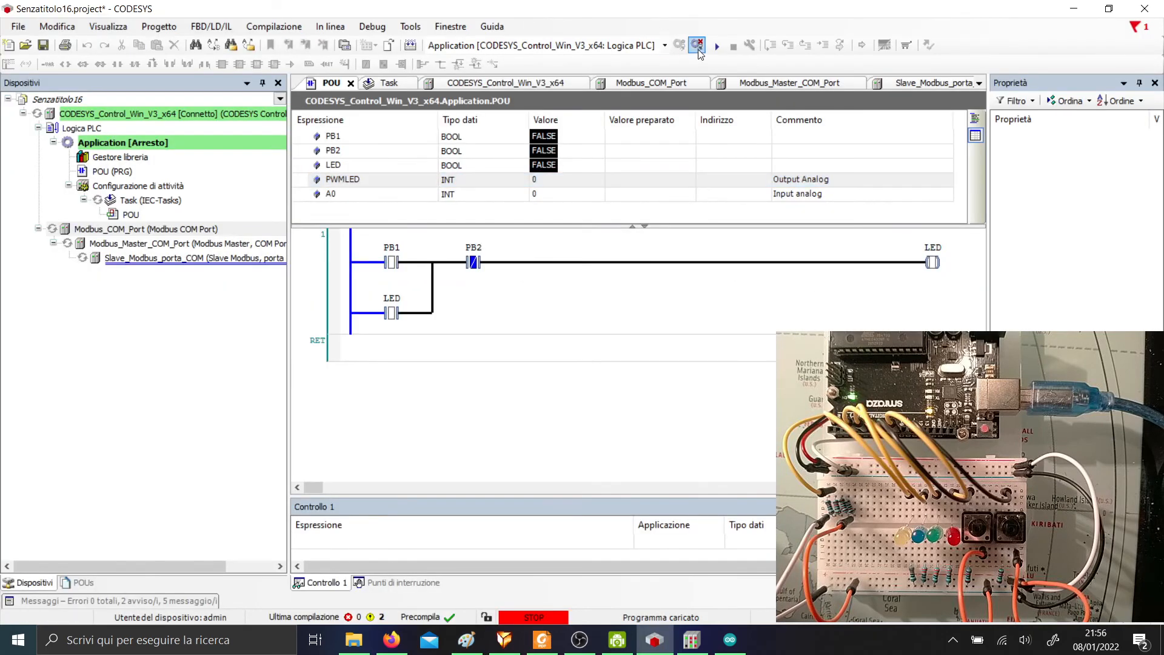
left_click(697, 45)
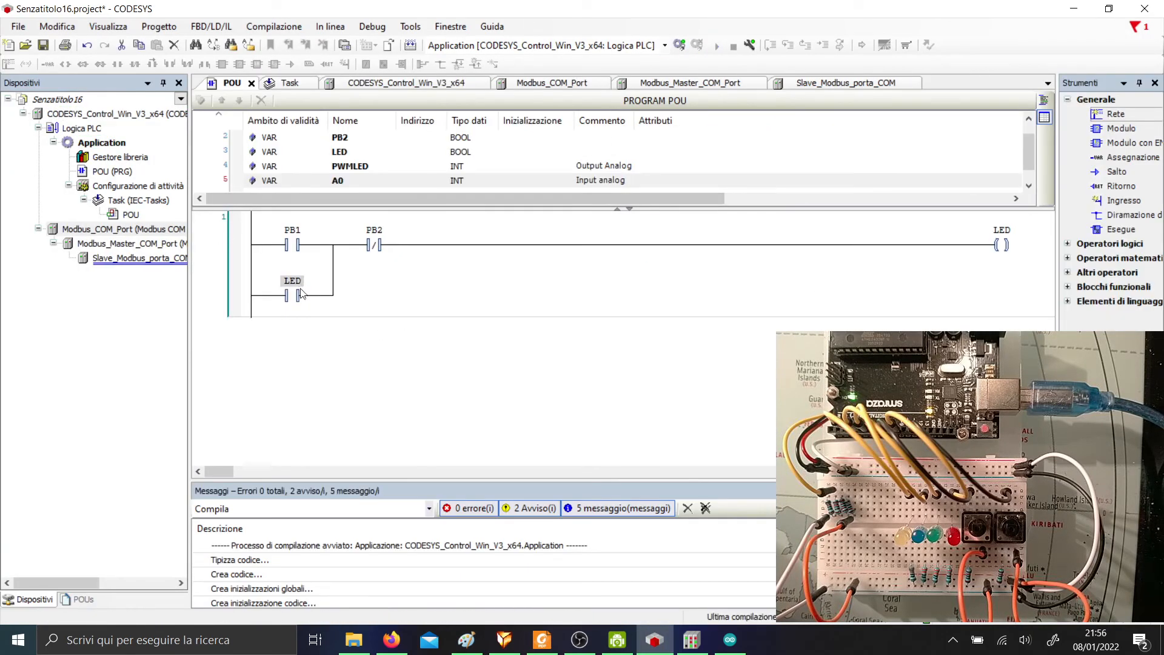
Insert an empty network below the PB1/PB2/LED rung, undoing a misplaced one above.
left_click(265, 317)
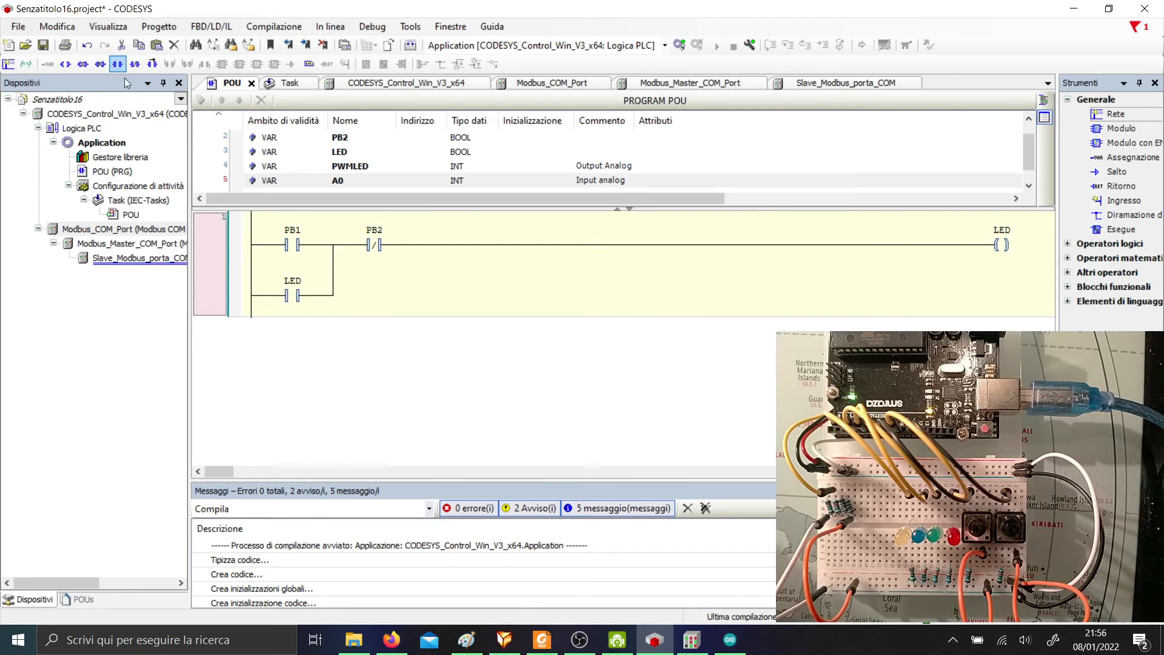
left_click(8, 64)
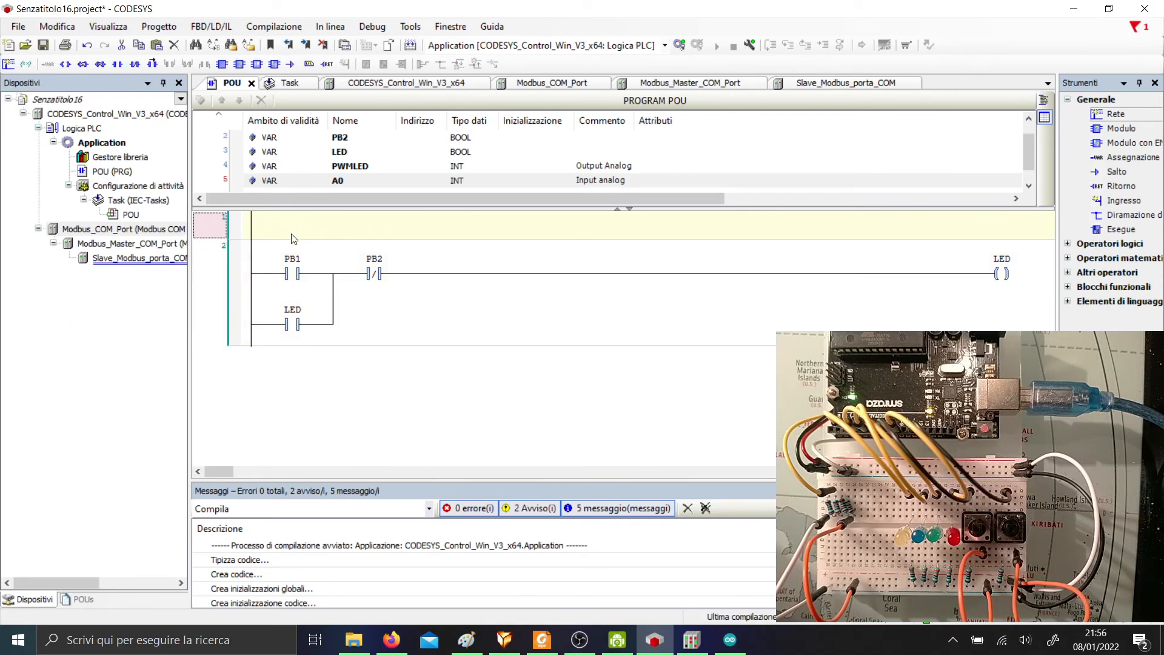
key("ctrl+z")
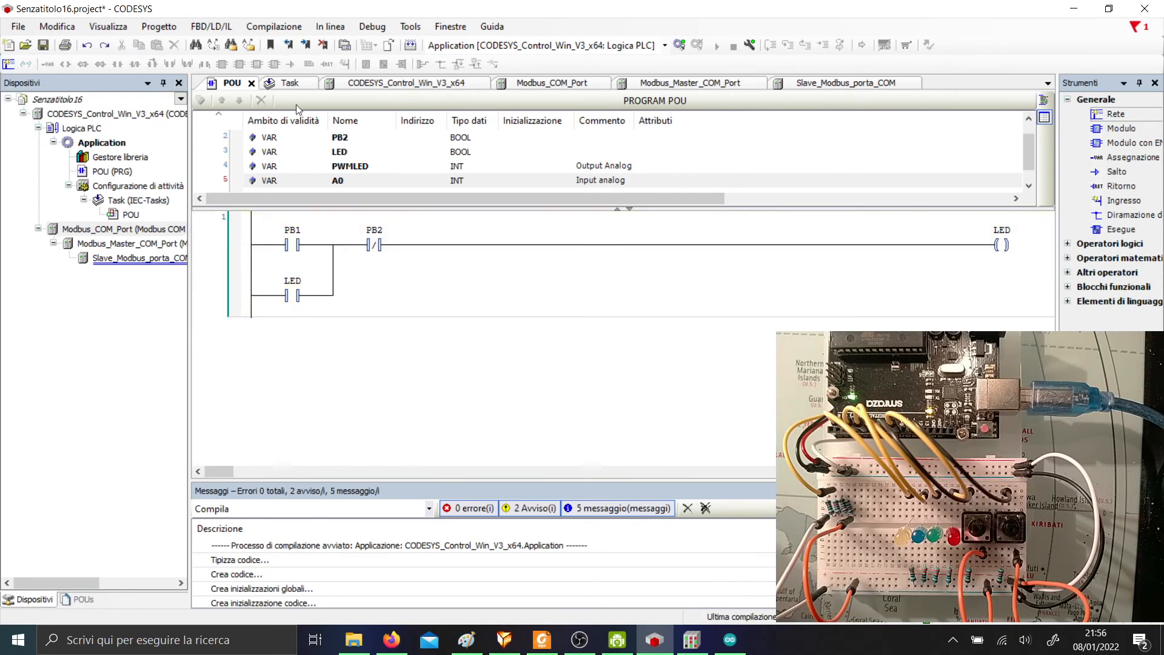
right_click(441, 294)
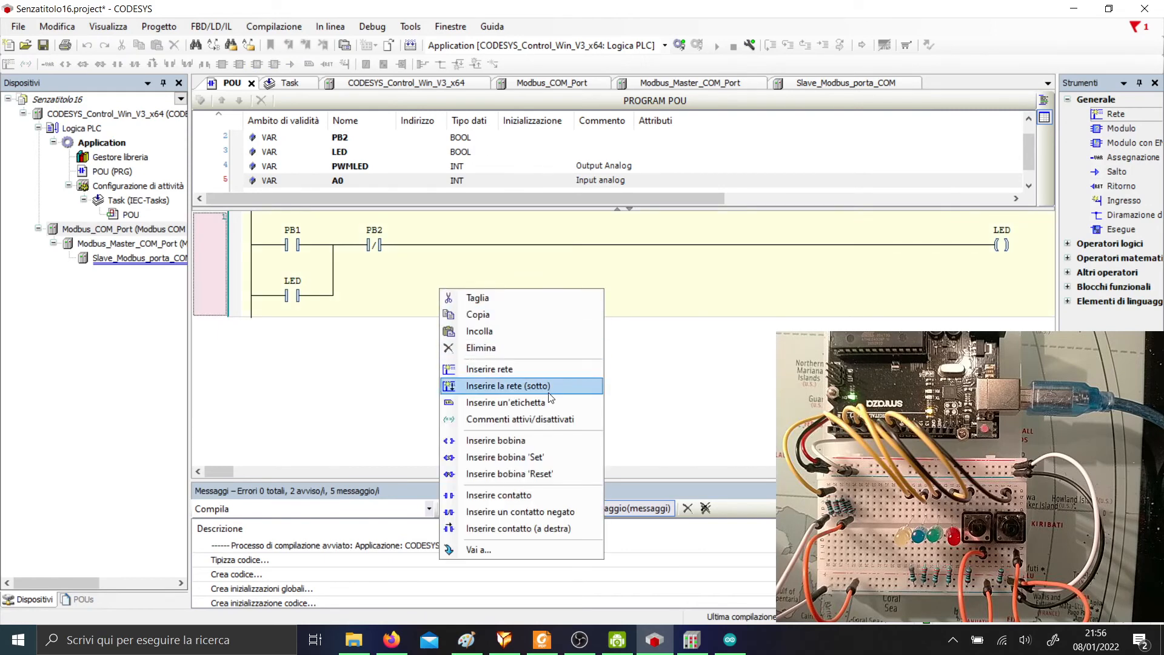
left_click(548, 391)
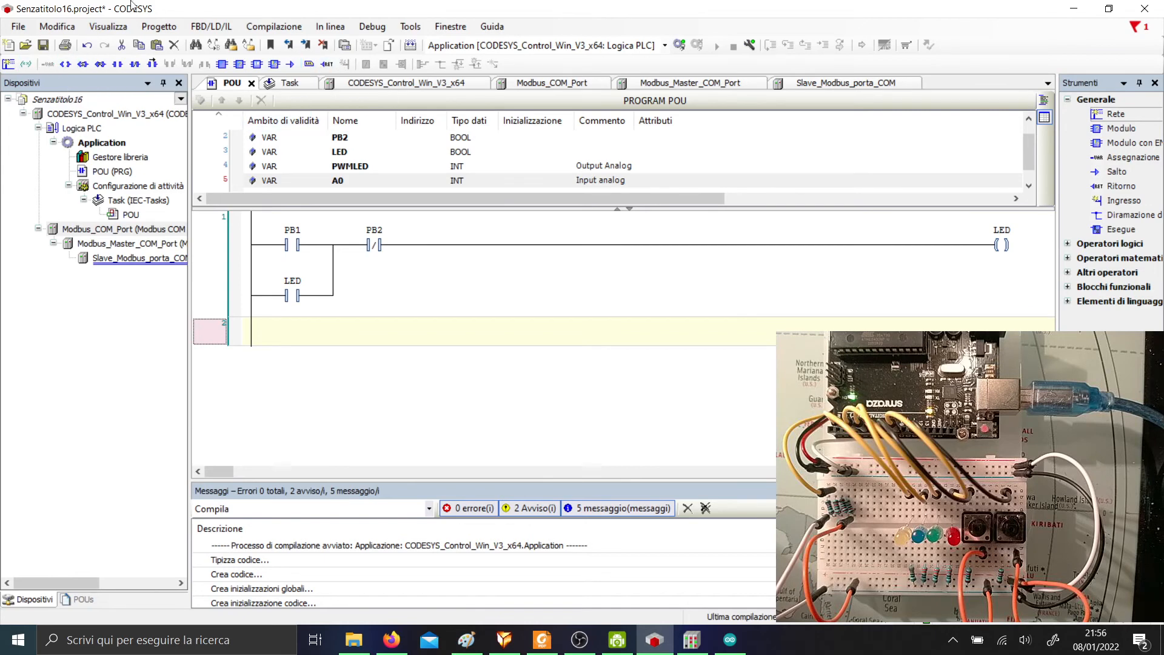
Undo an accidental rung in network 2, then choose a function box to add.
left_click(68, 66)
left_click(770, 350)
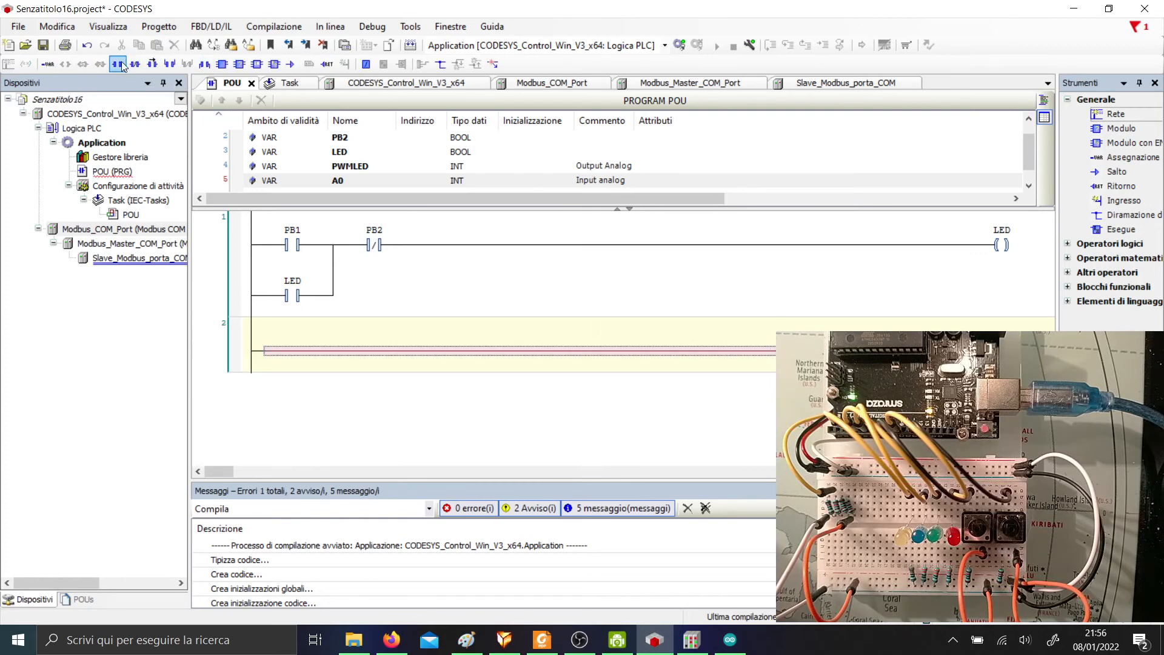
left_click(50, 61)
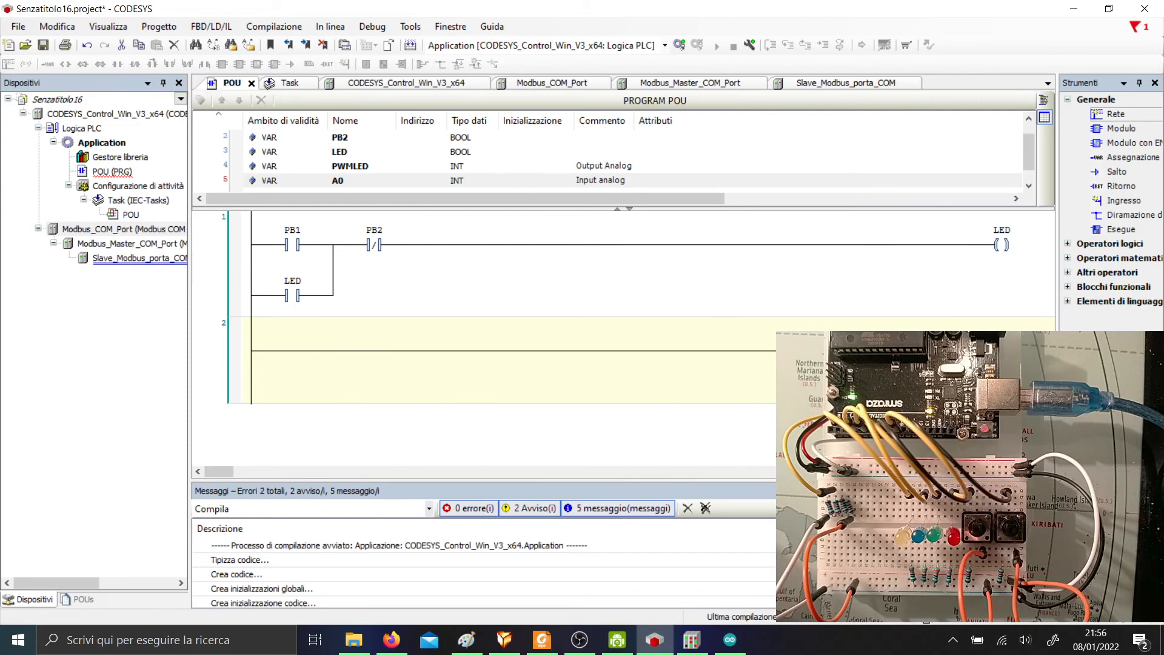
key("ctrl+z")
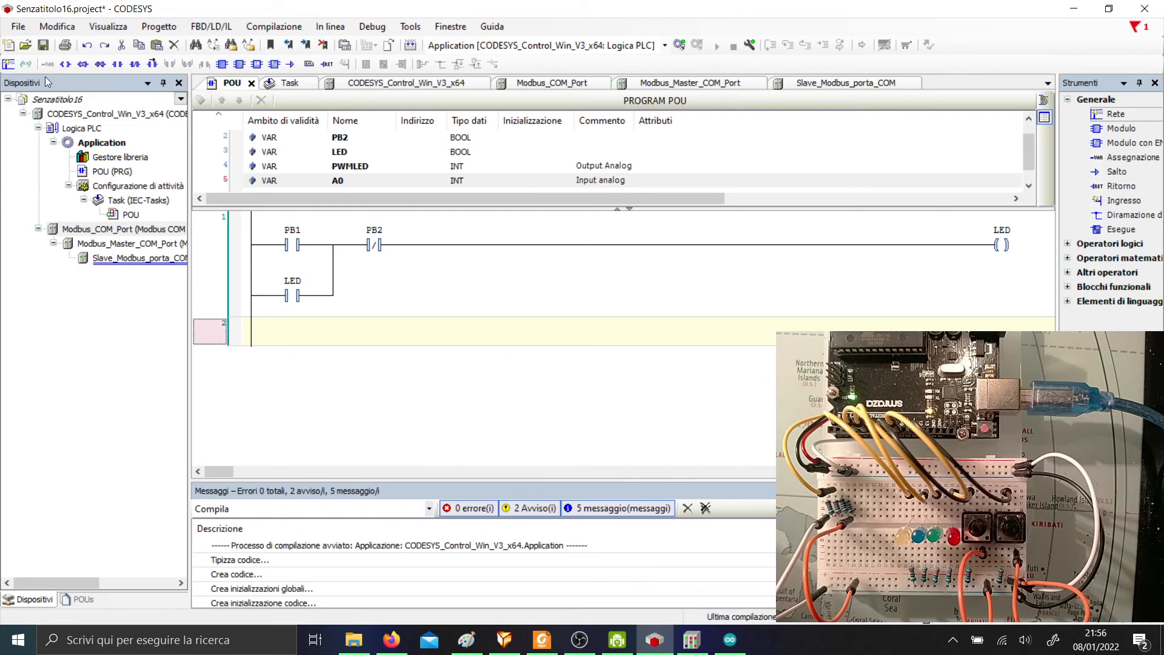
right_click(357, 333)
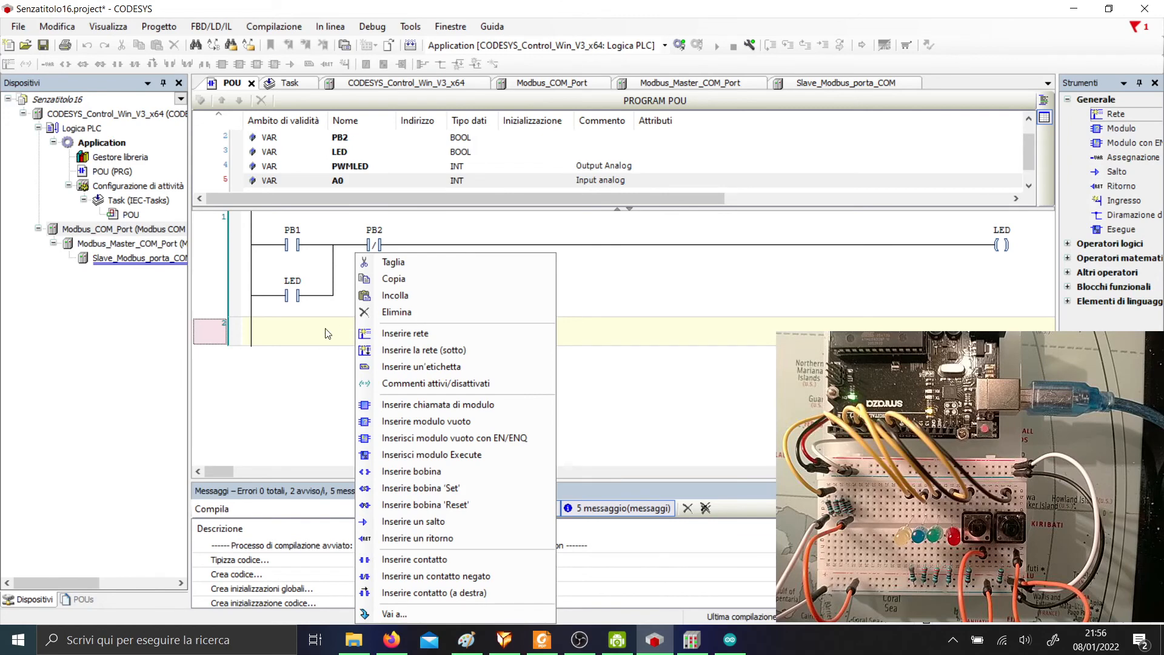
left_click(1133, 130)
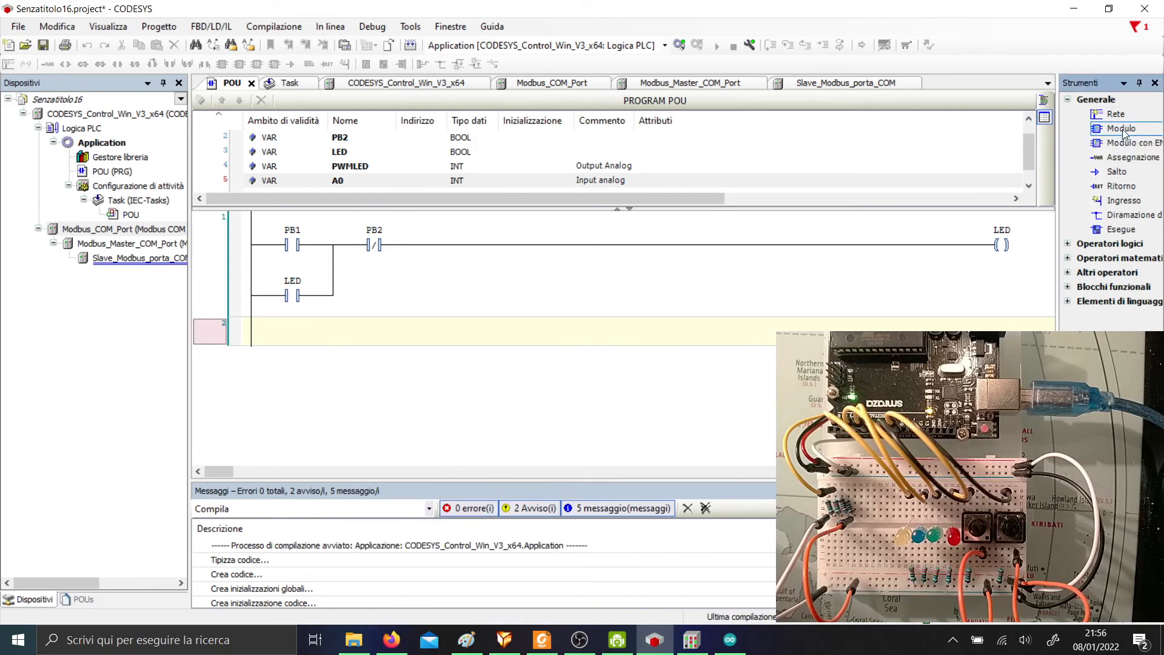
Add a box to network 2 and set it to the DIV operator from the keyword list.
left_click_drag(1123, 133, 293, 340)
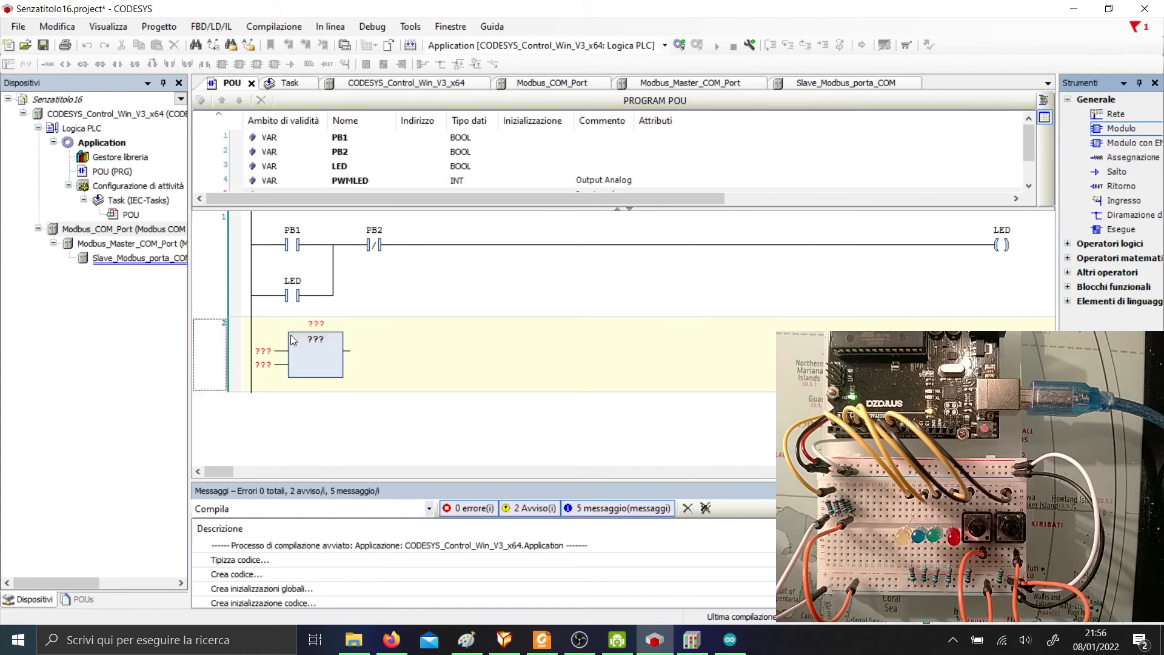
left_click(318, 342)
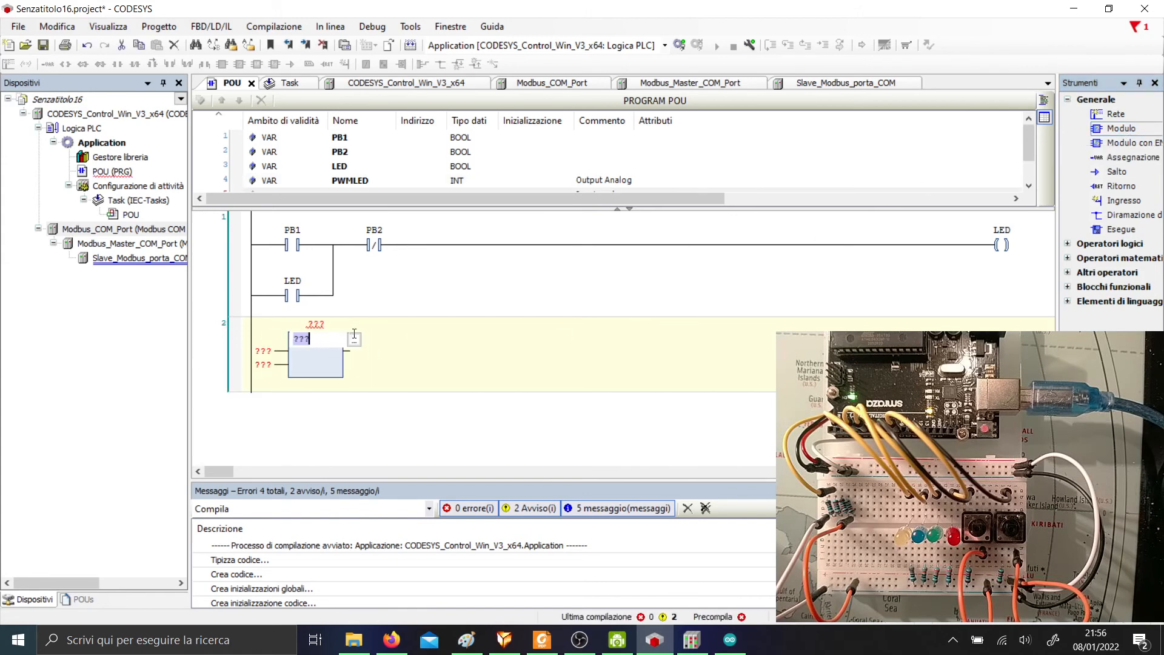
left_click(354, 338)
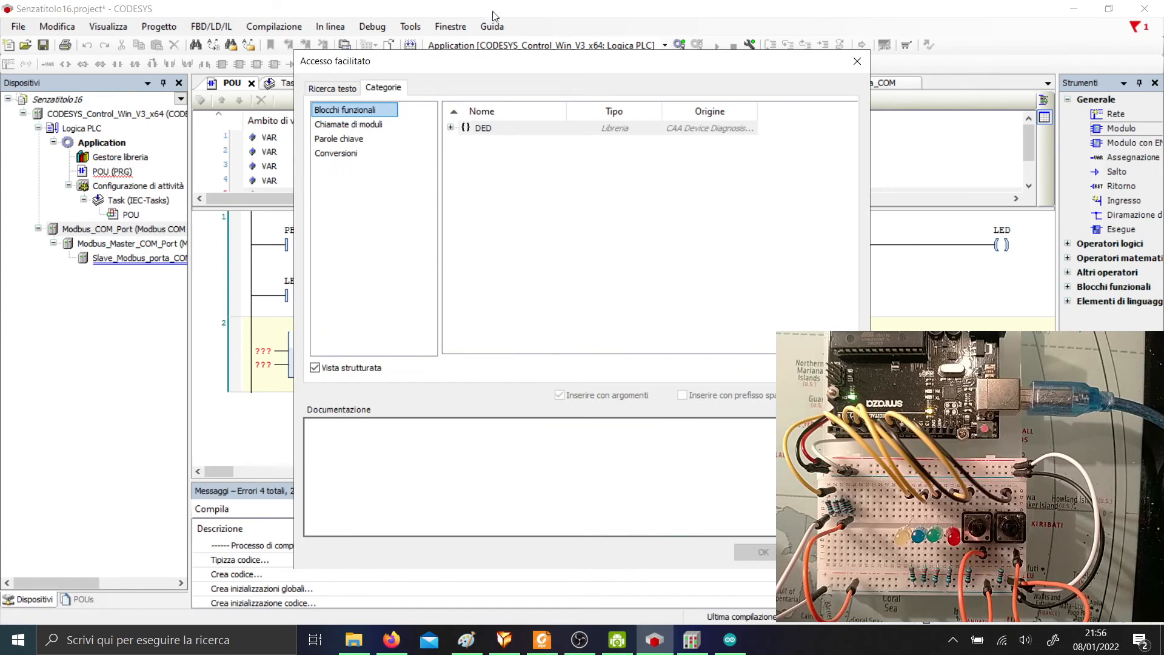
left_click(328, 152)
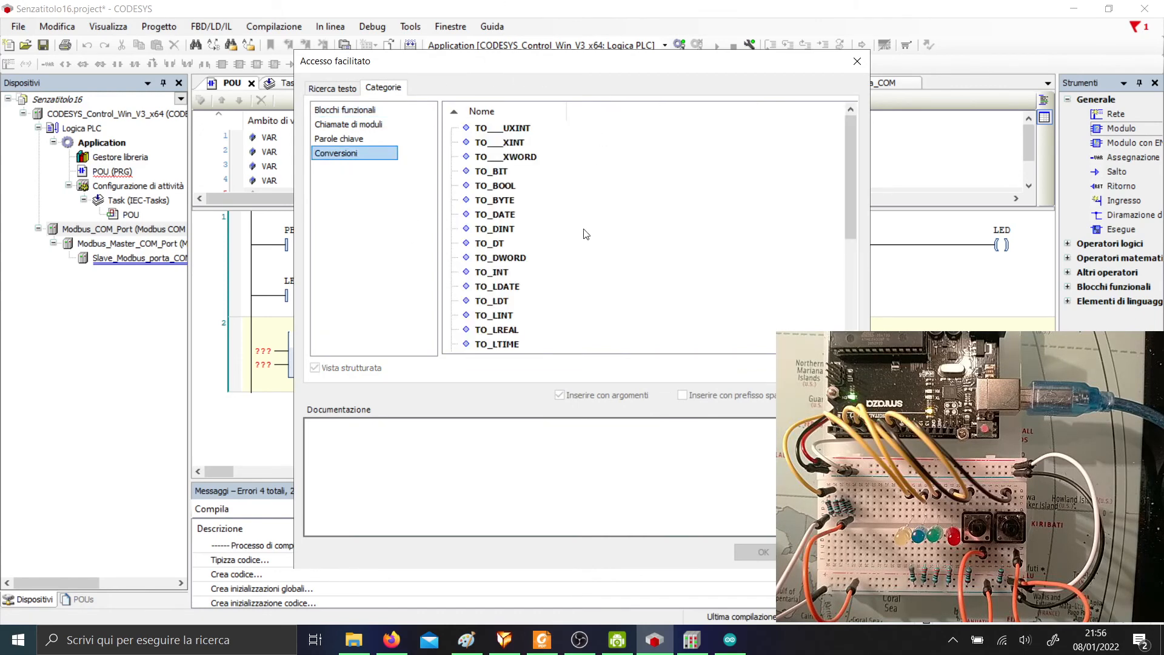
left_click(362, 140)
scroll(512, 255, "down", 10)
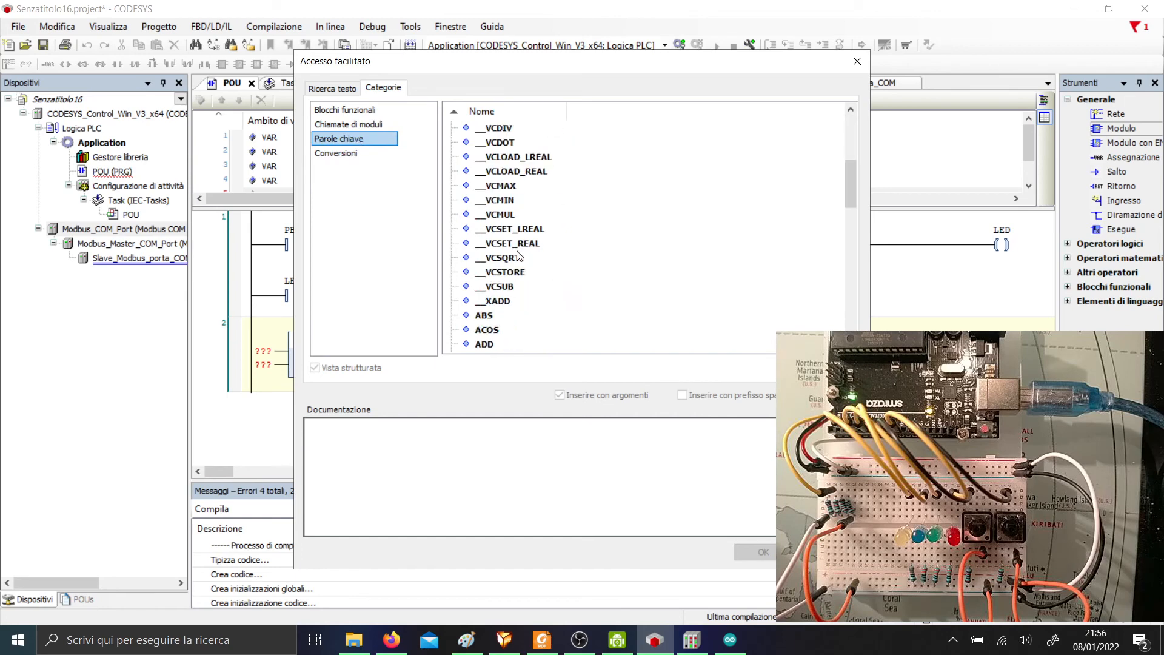
scroll(498, 251, "down", 5)
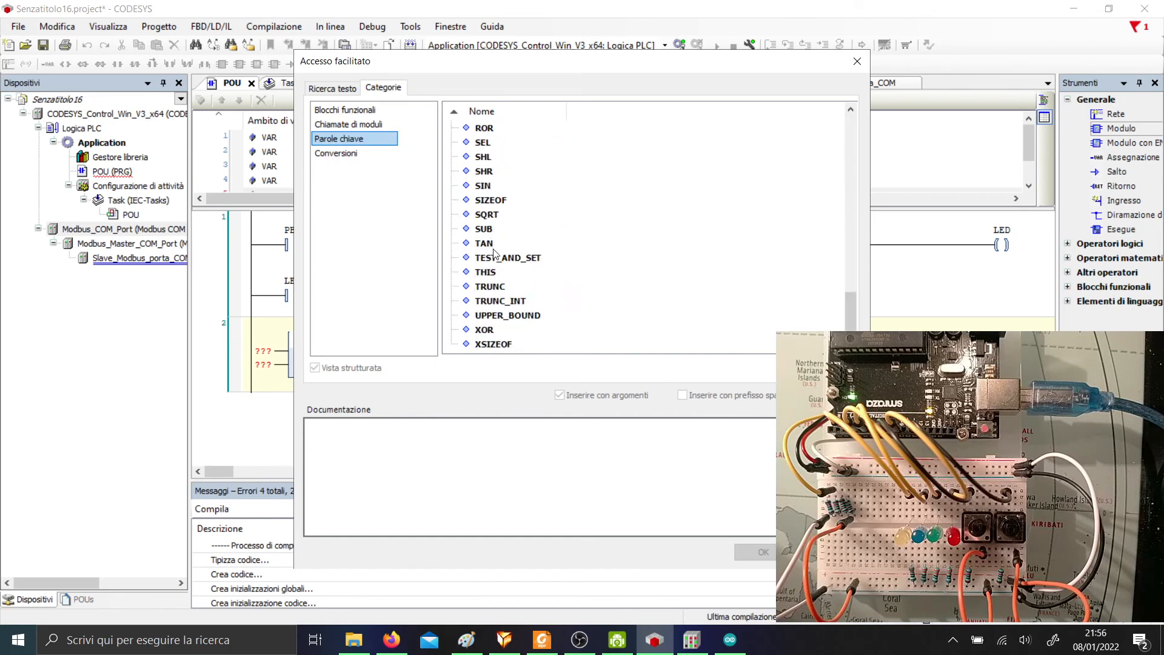
scroll(495, 254, "up", 10)
scroll(492, 255, "down", 1)
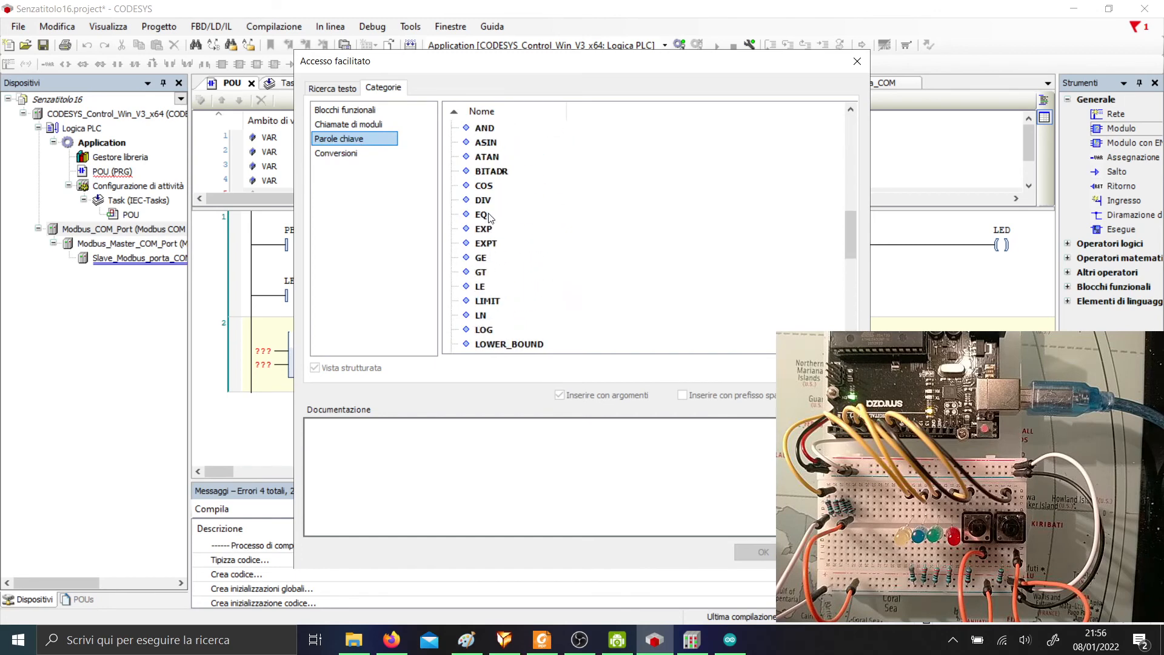
left_click(492, 200)
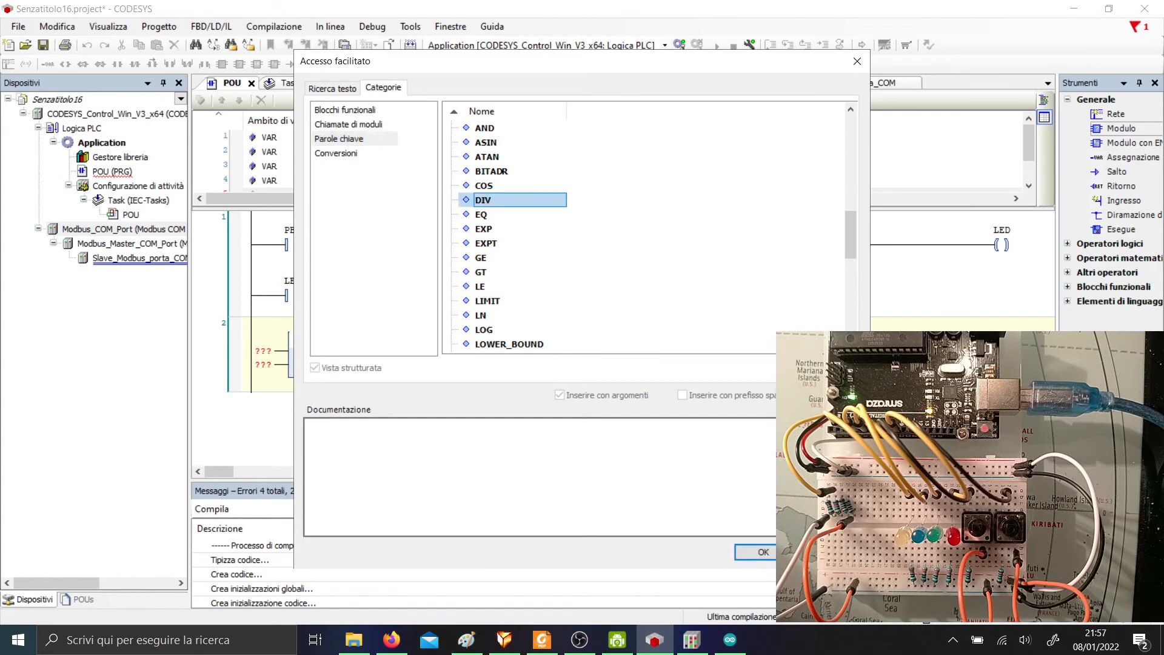
left_click(759, 552)
key("Return")
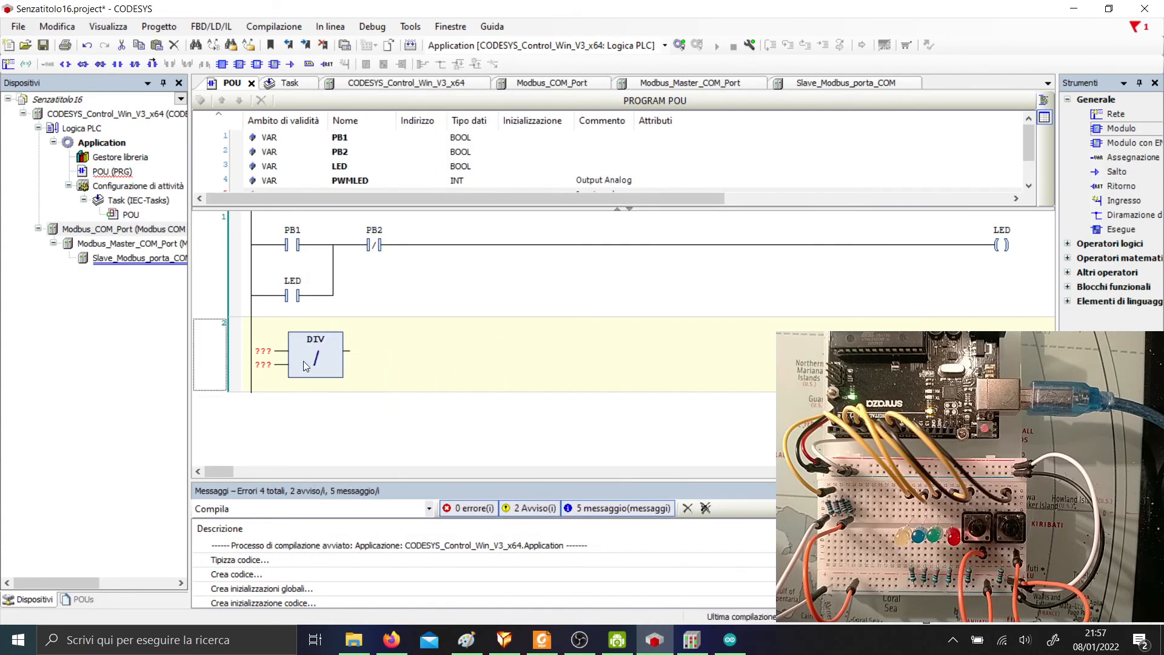
Wire A0 into the DIV block's dividend input, dividing by 4.
left_click(260, 371)
left_click(264, 368)
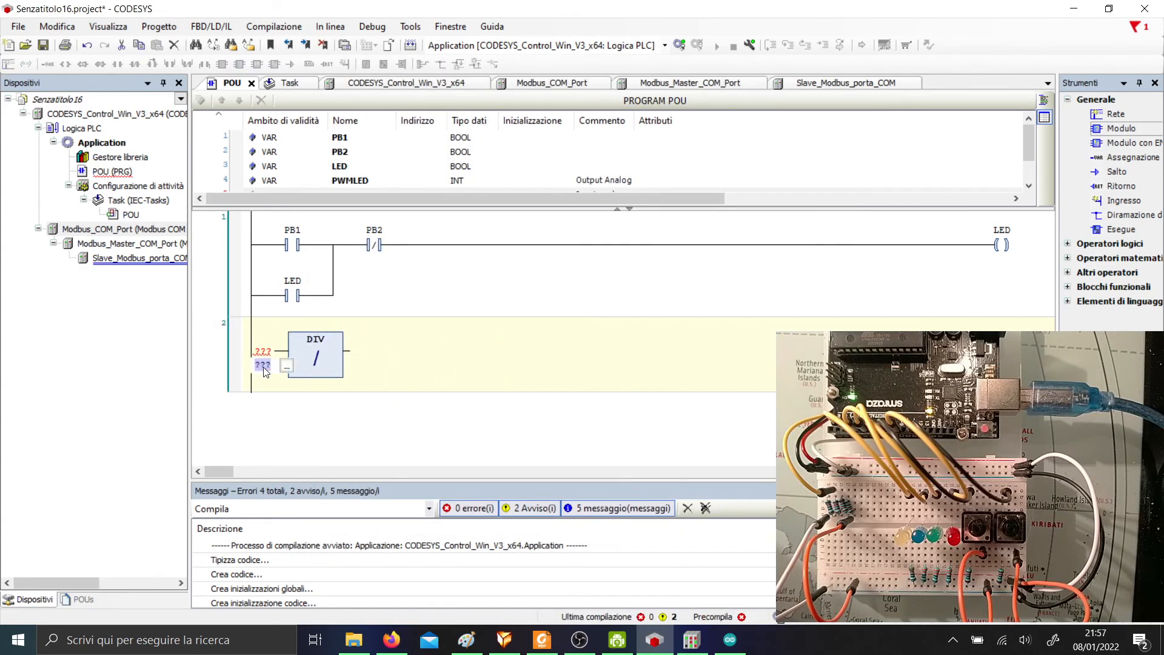
left_click(262, 351)
left_click(262, 351)
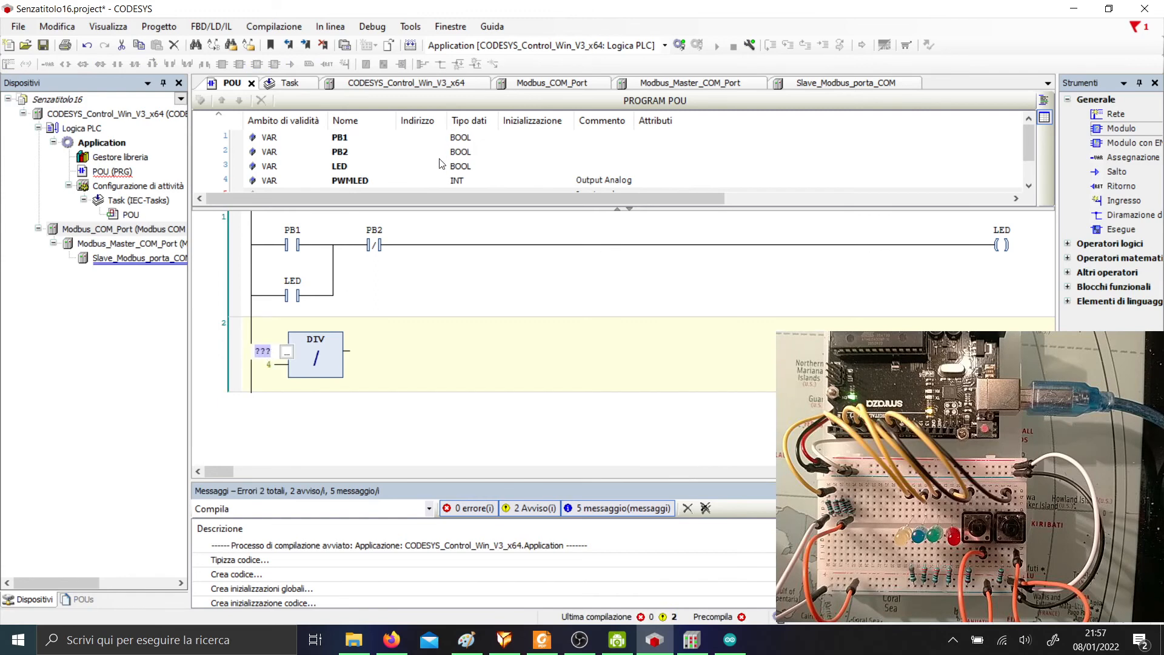
scroll(377, 161, "down", 2)
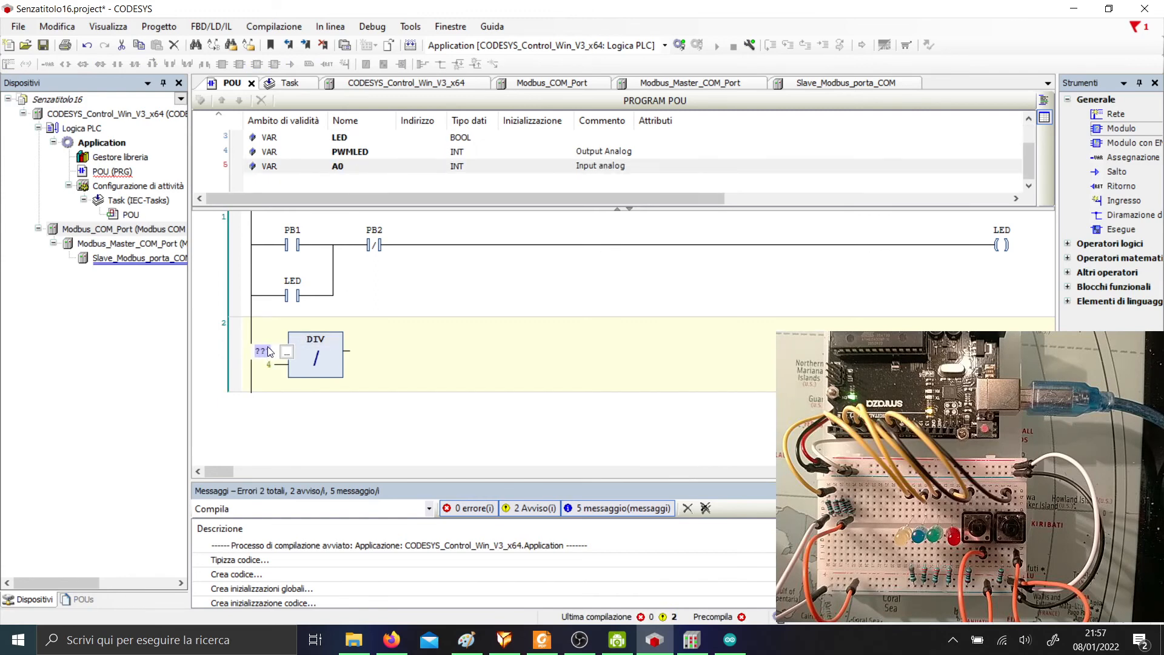
type("A0")
key("Return")
Attach a PWMLED coil to the DIV block's output.
left_click(341, 352)
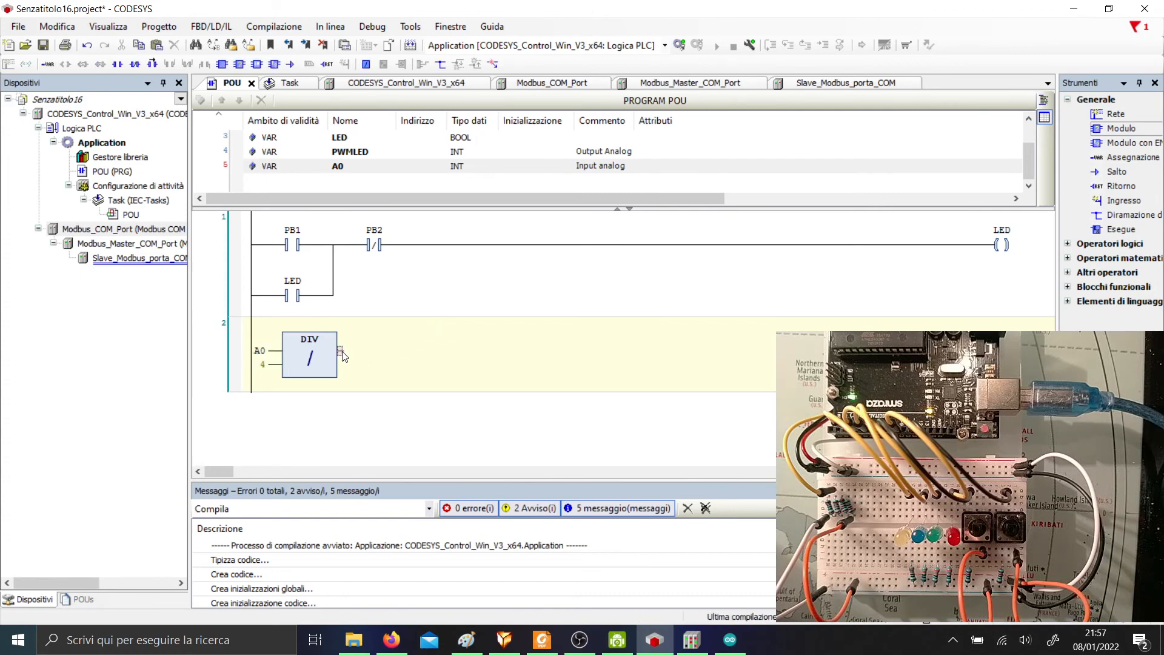
left_click(362, 151)
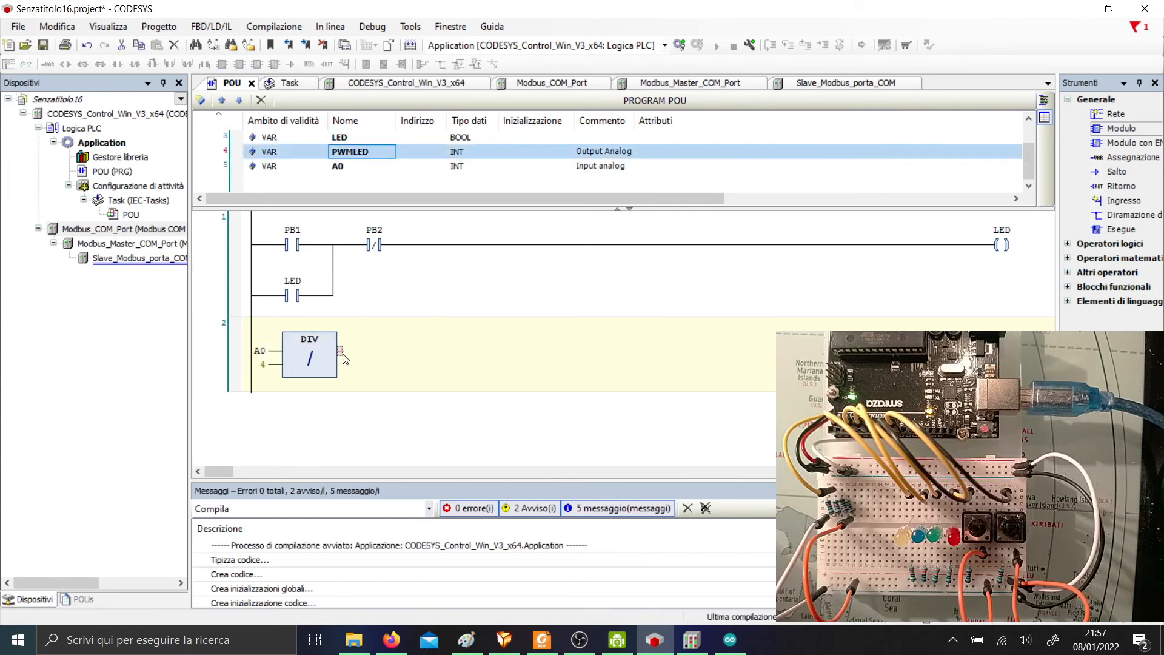
left_click(383, 346)
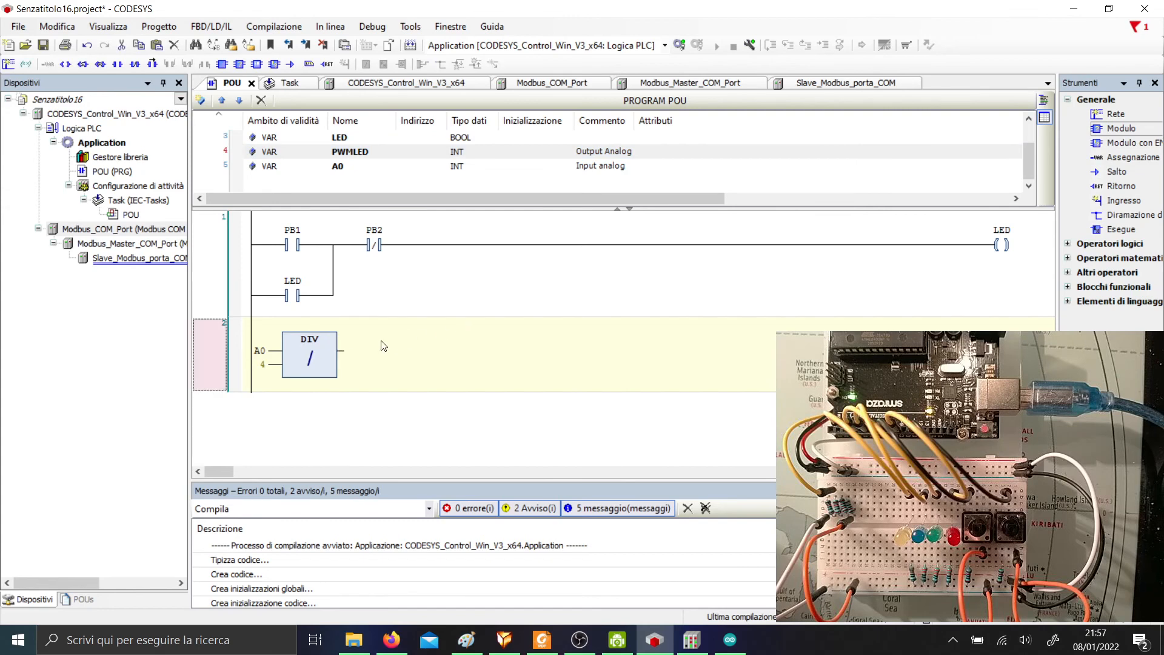
left_click(342, 354)
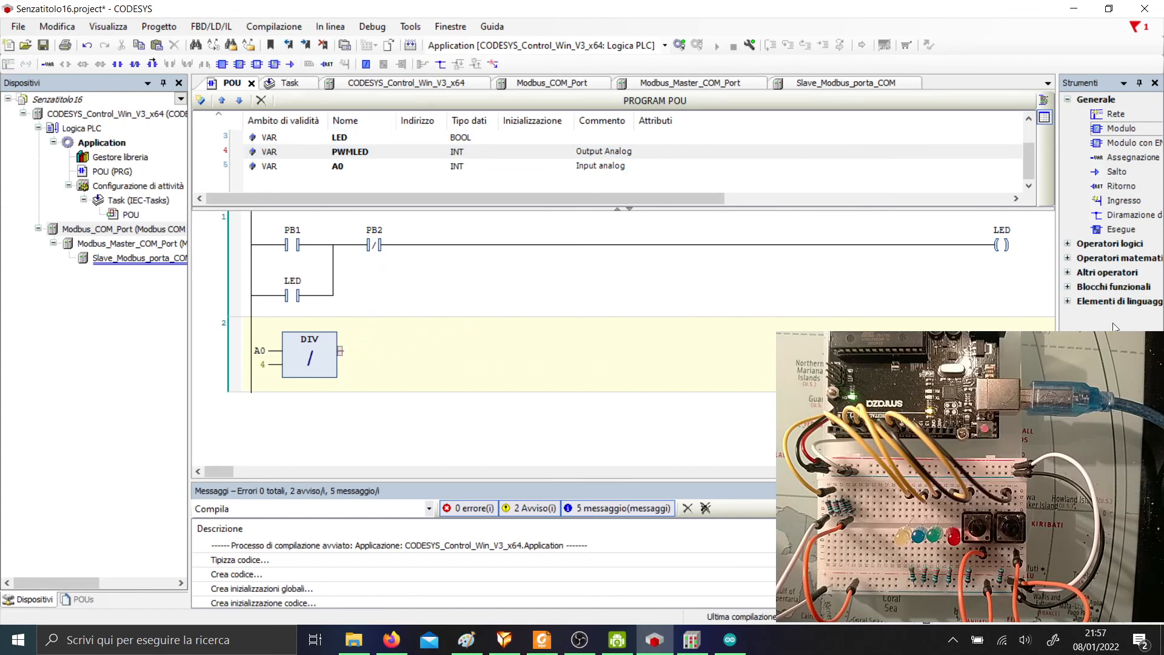
left_click(1067, 302)
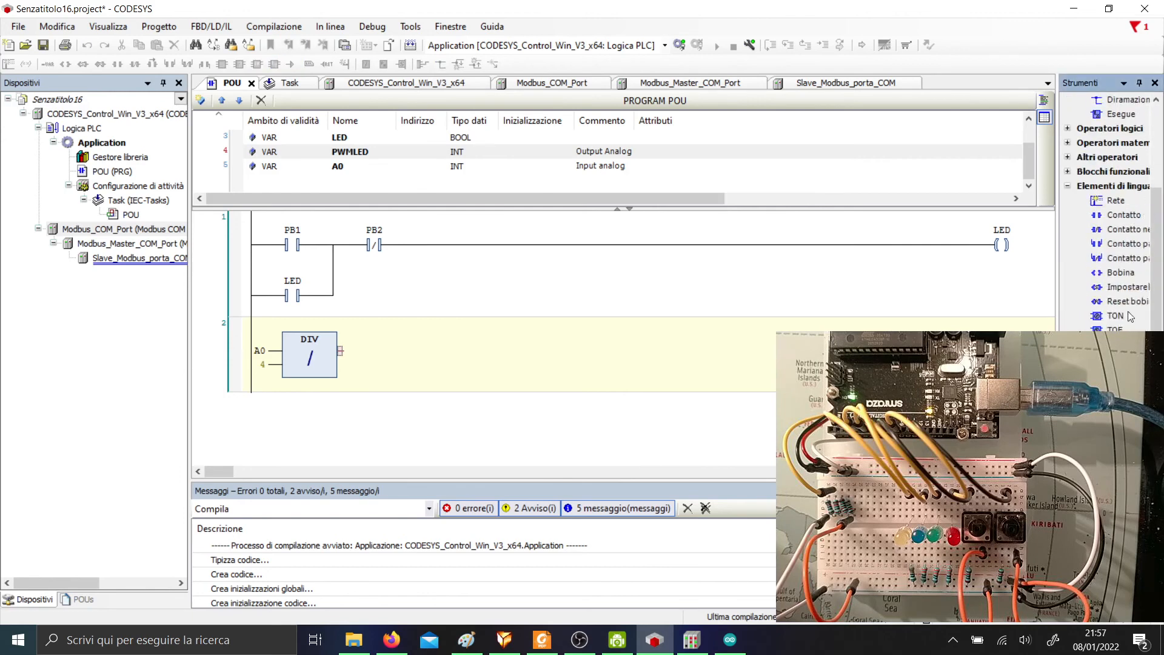
left_click_drag(1124, 275, 1016, 241)
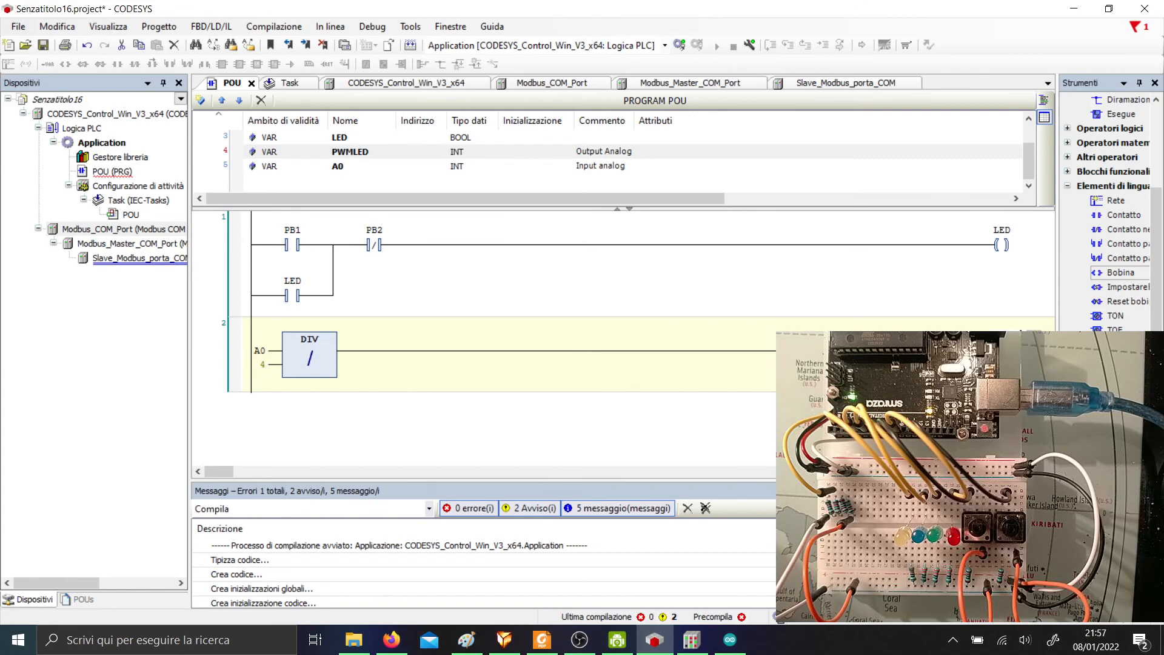
key("Return")
left_click(654, 418)
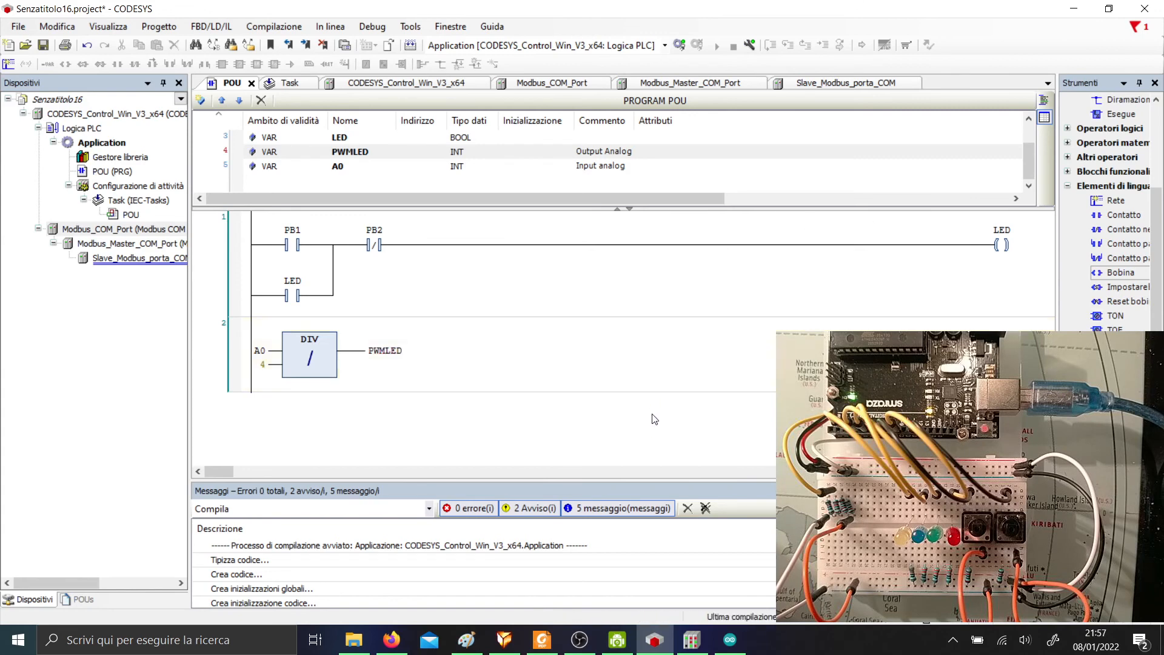
Log in with download, run until A0 at 1023 gives PWMLED 255, then stop.
left_click(673, 47)
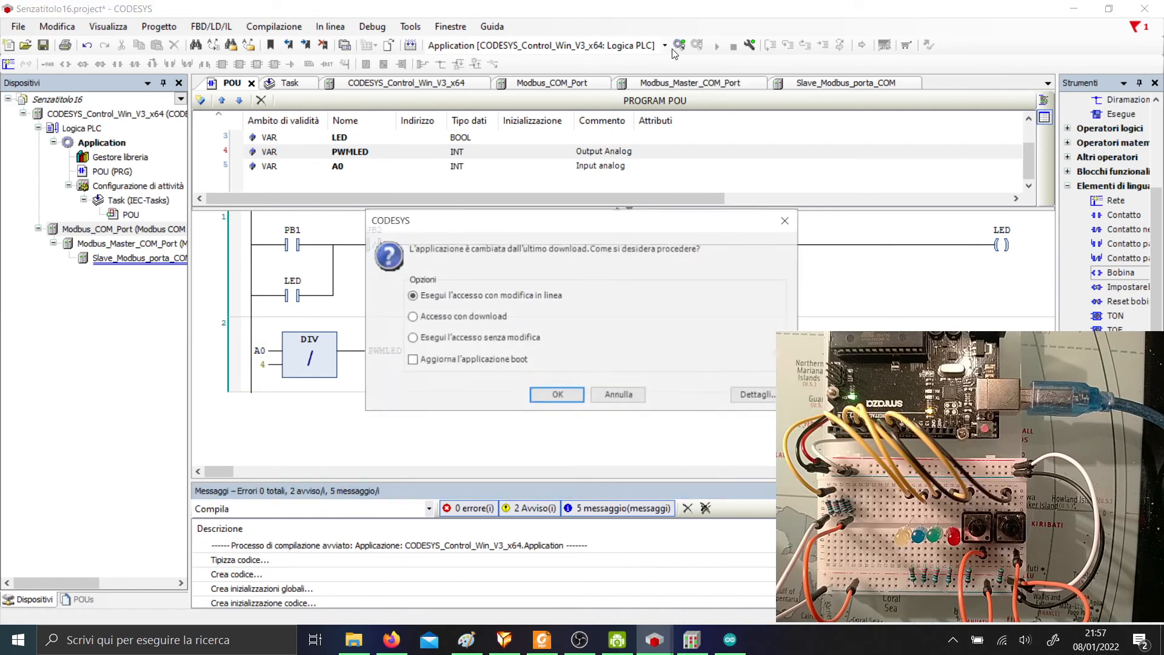
left_click(557, 395)
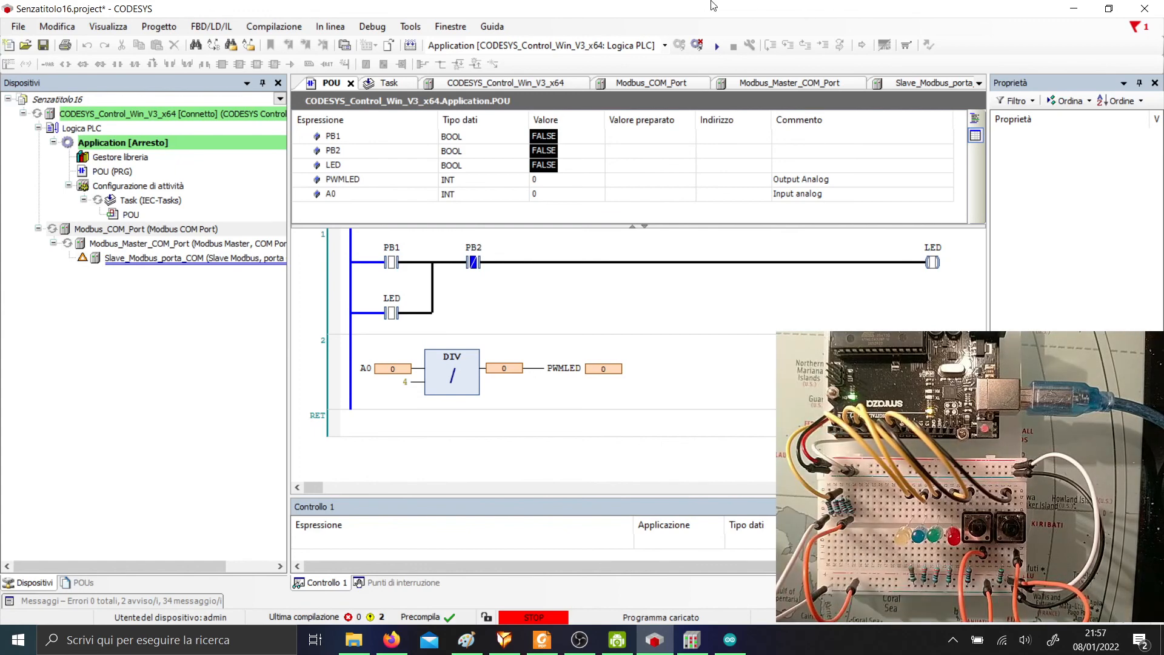
left_click(717, 47)
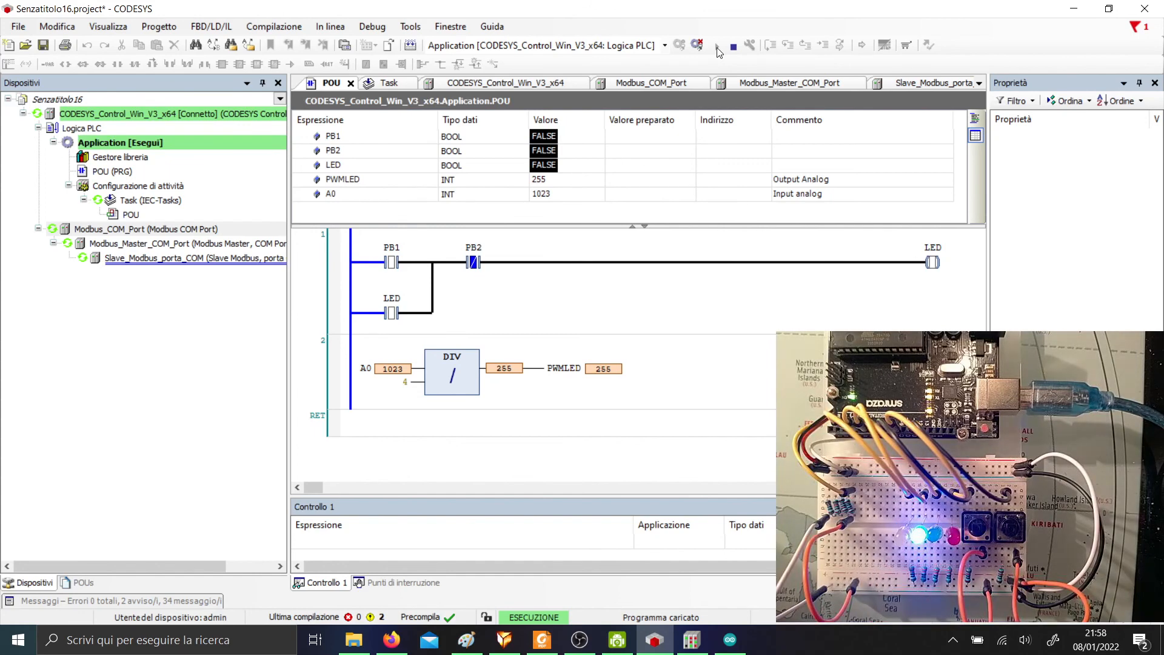
left_click(733, 46)
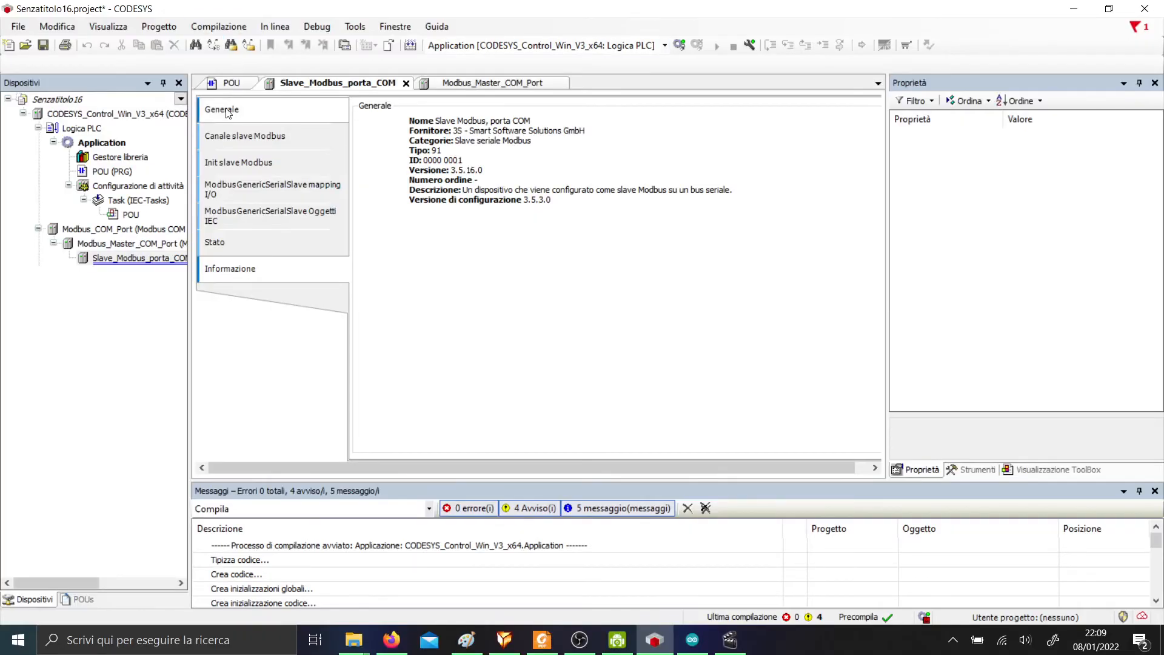
Log in again, load the latest changes and start the application, checking the Modbus slave.
left_click(231, 88)
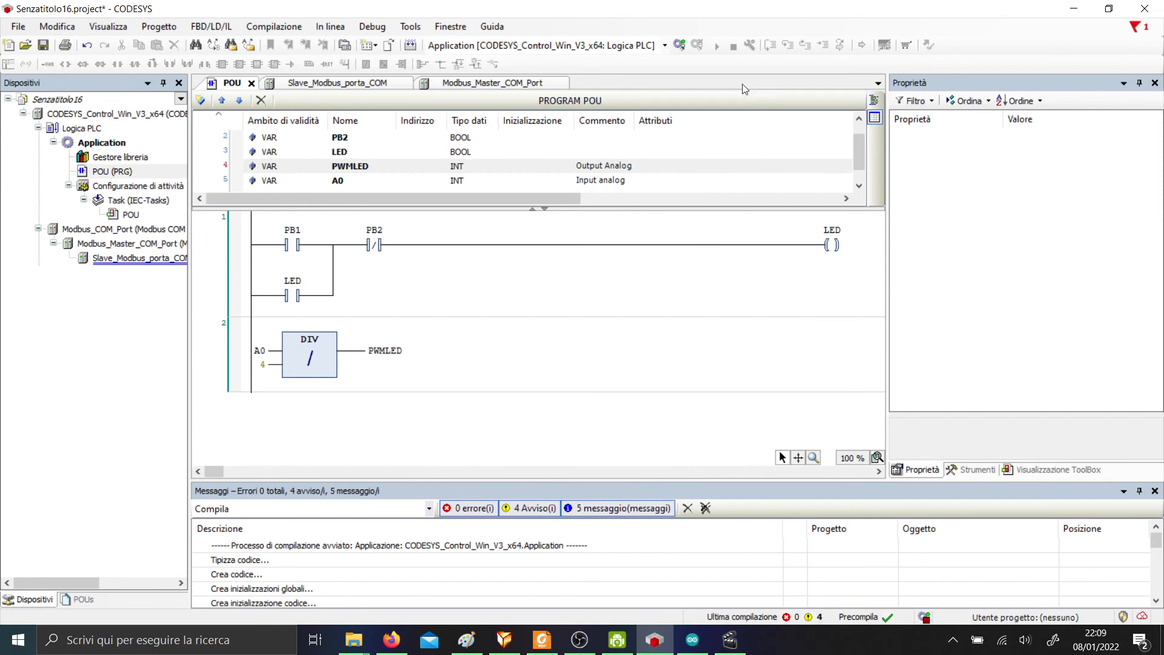
left_click(679, 46)
left_click(557, 350)
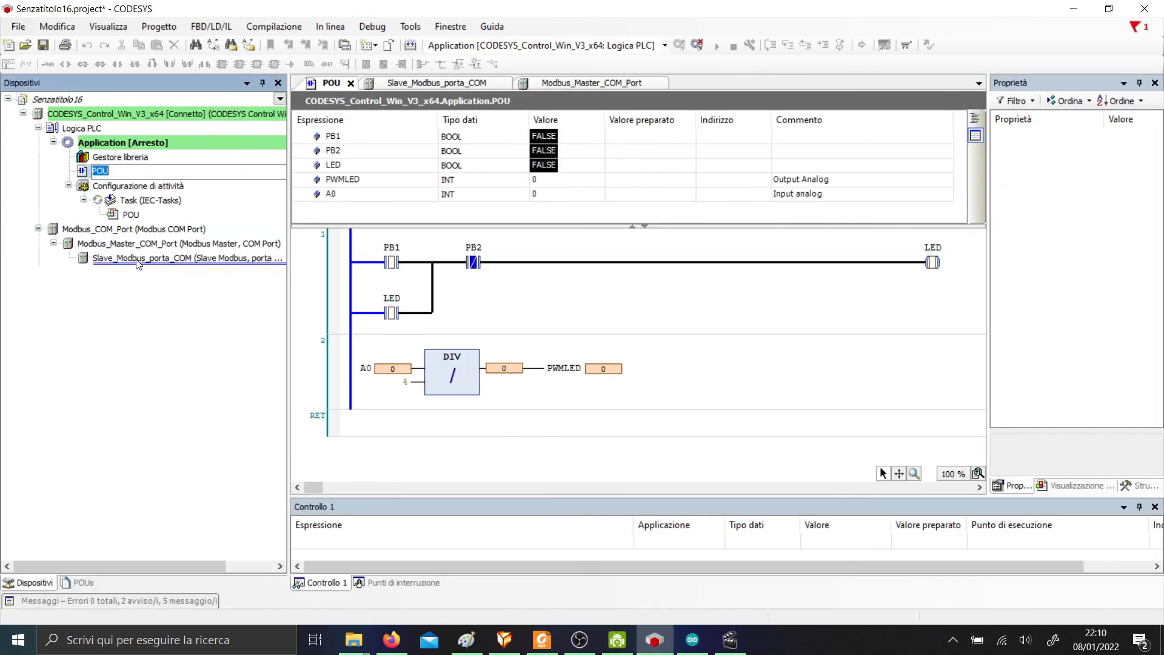
left_click(717, 46)
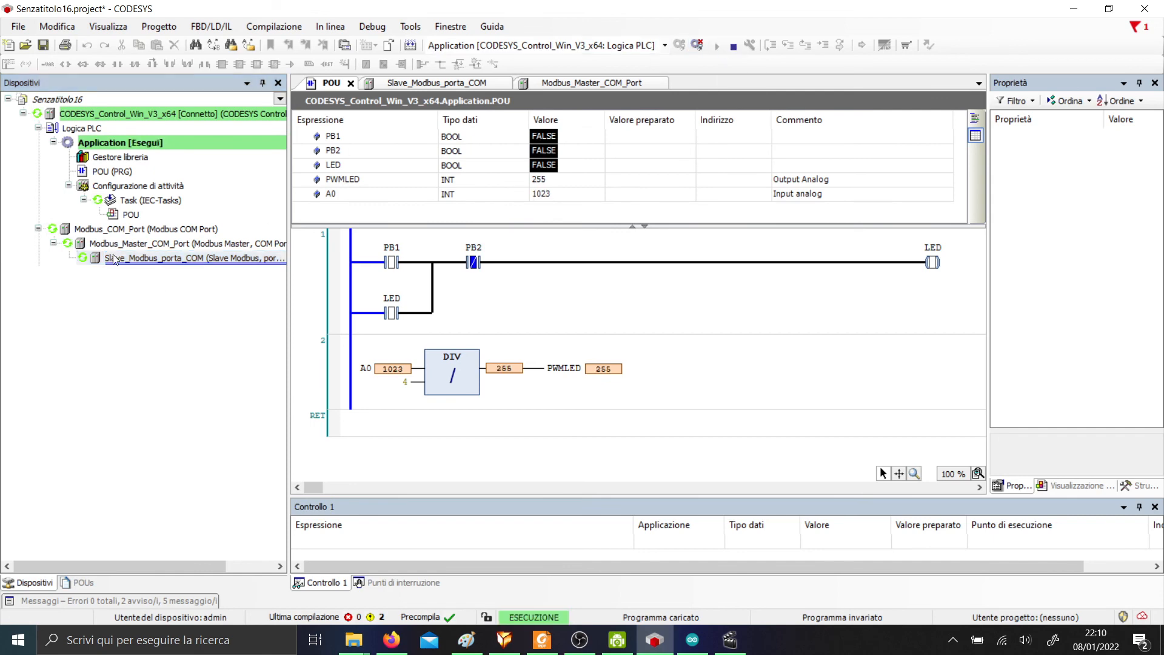
left_click(83, 260)
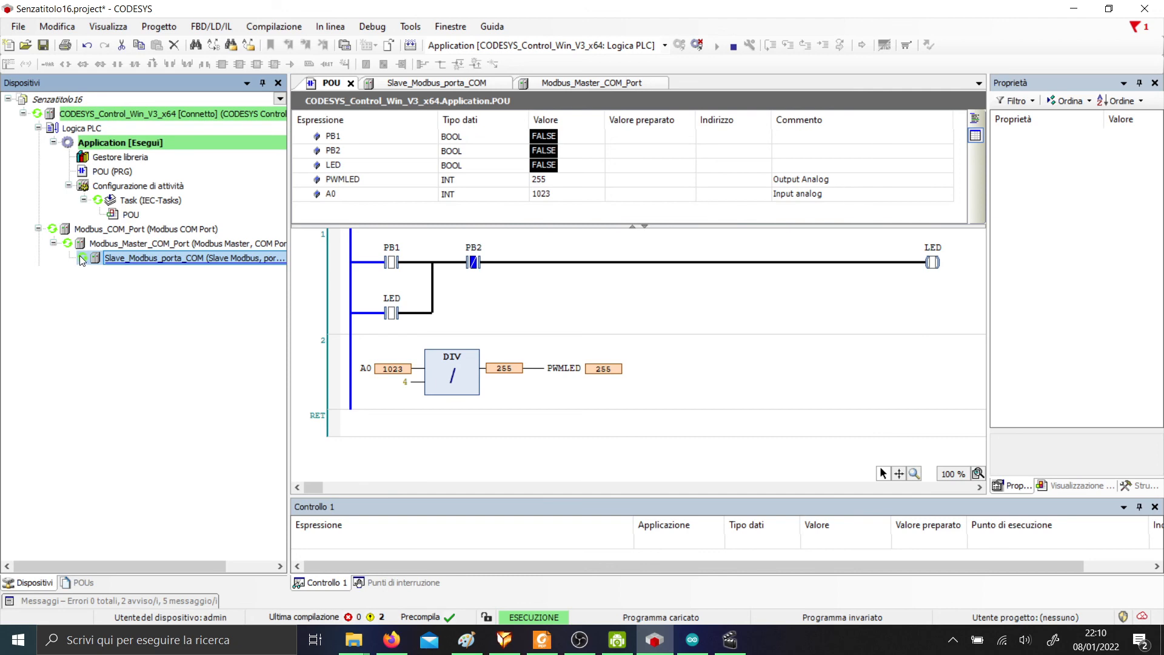
Cold-reset the PLC, log out, log back in and restart the application.
left_click(330, 26)
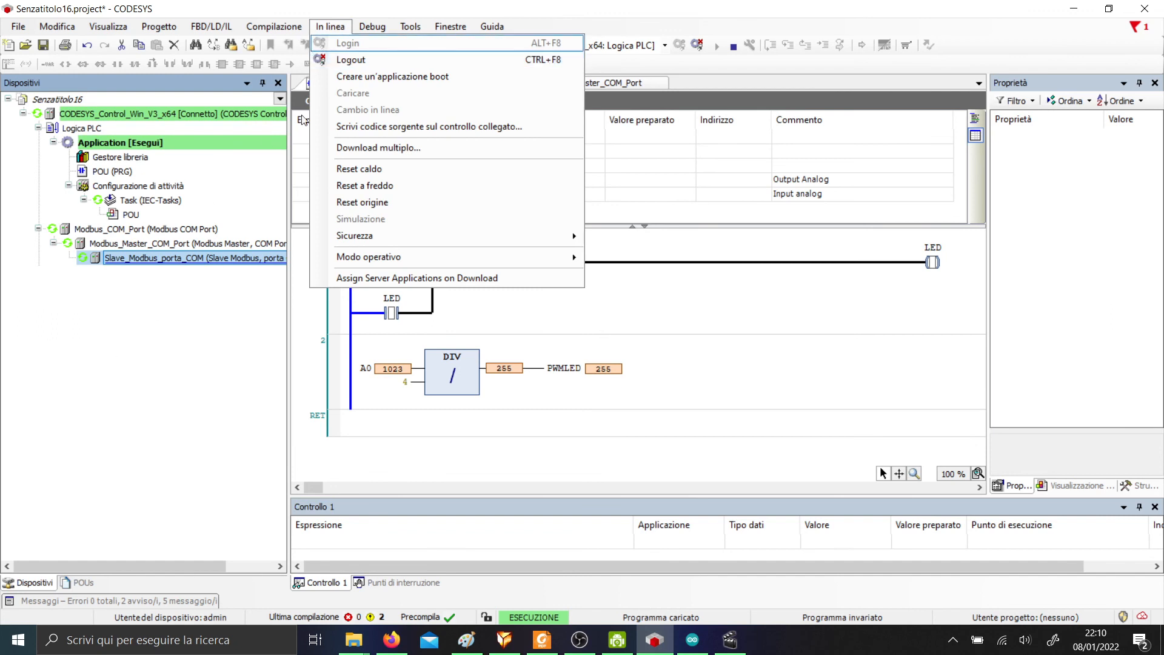
left_click(331, 26)
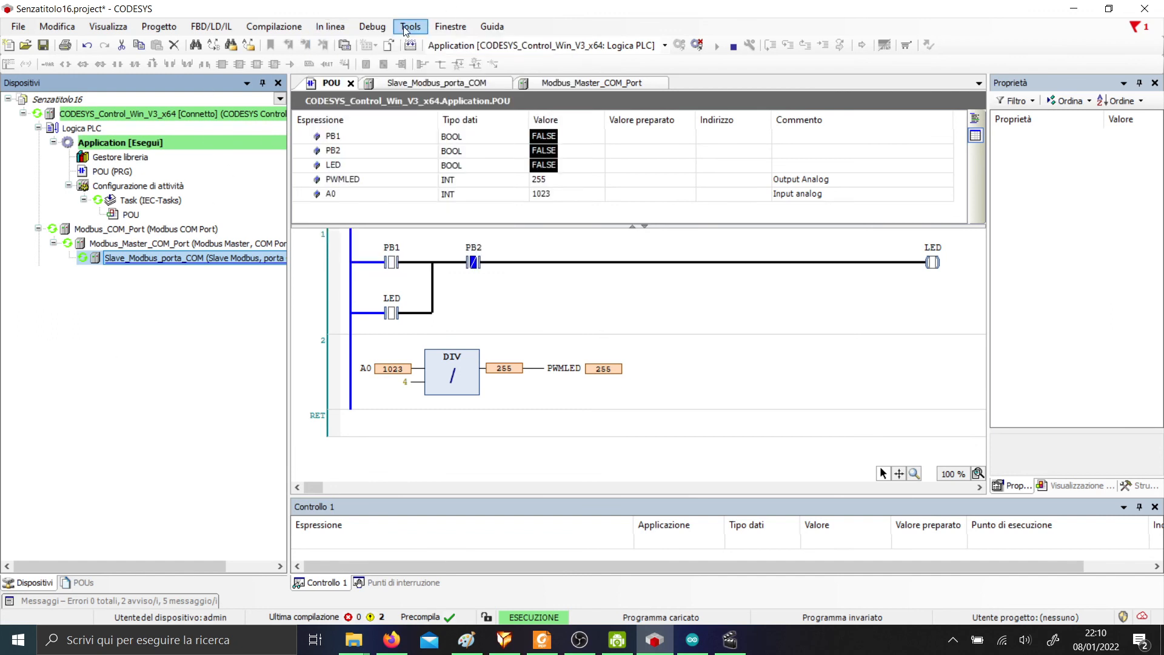
left_click(330, 26)
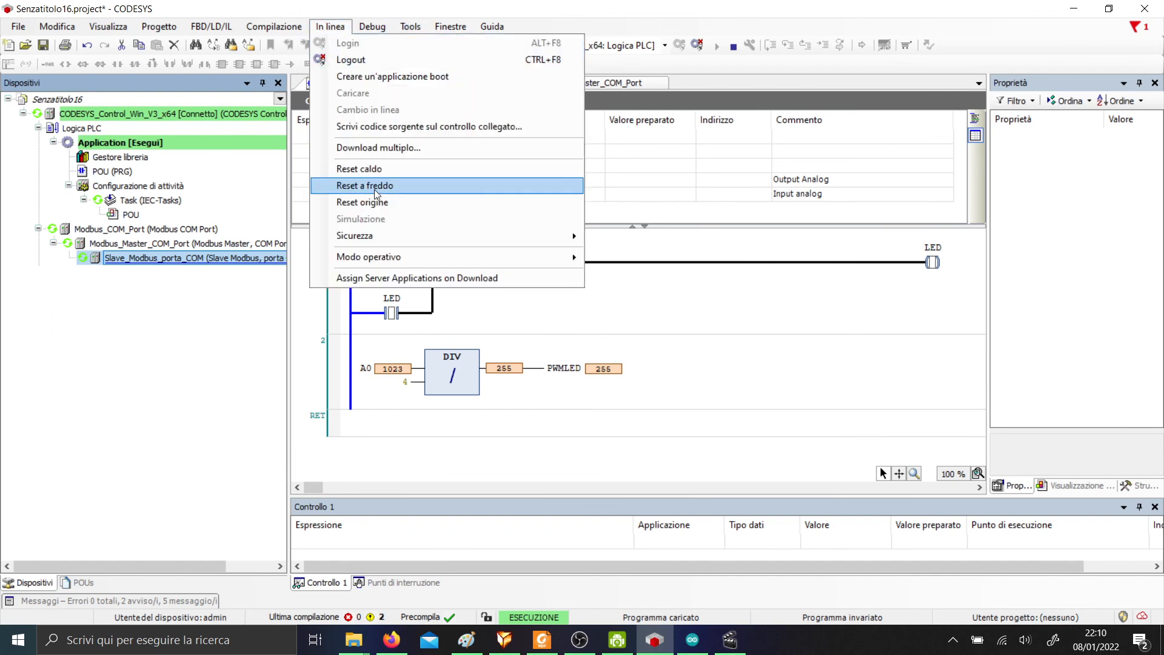
left_click(397, 193)
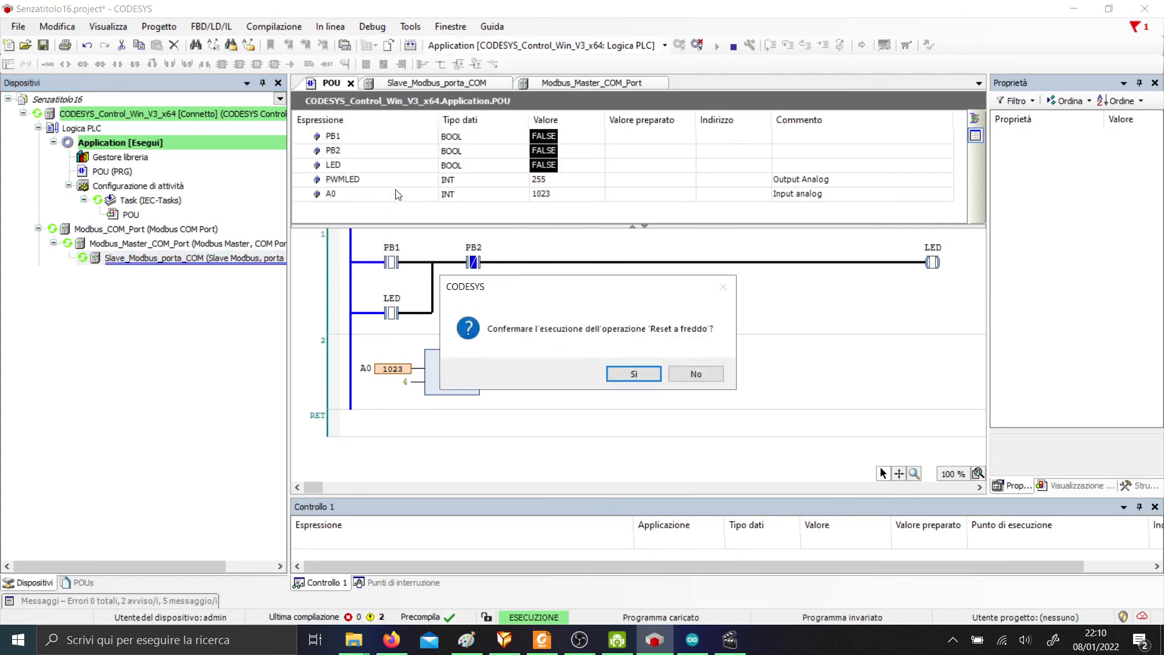
left_click(614, 377)
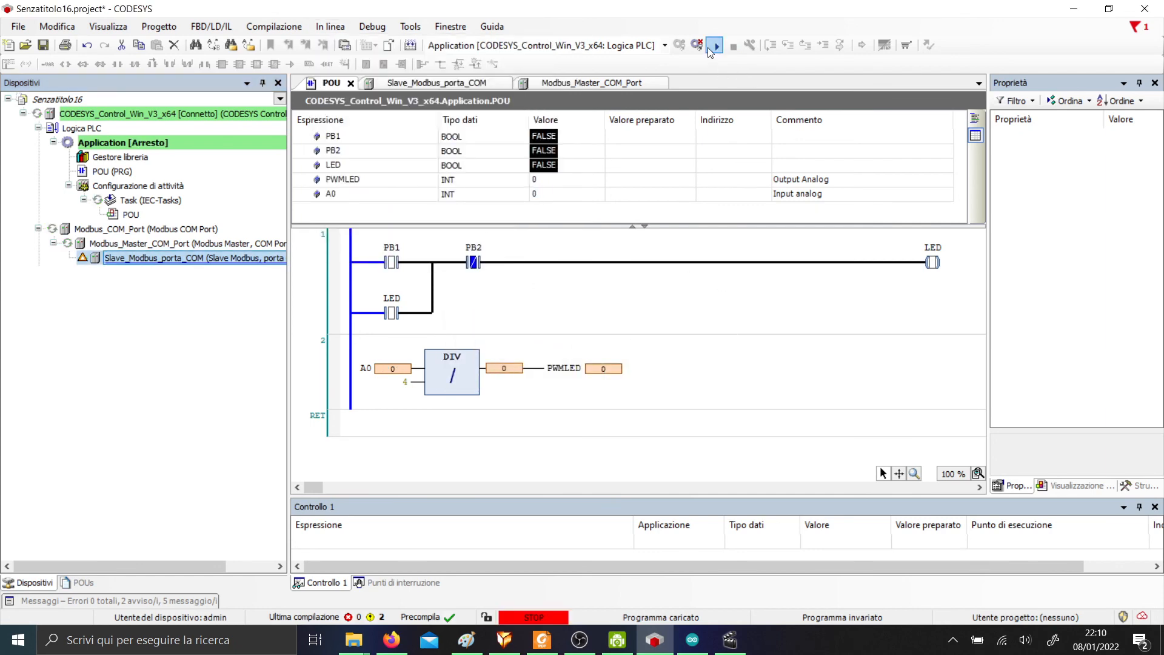
left_click(697, 45)
left_click(680, 43)
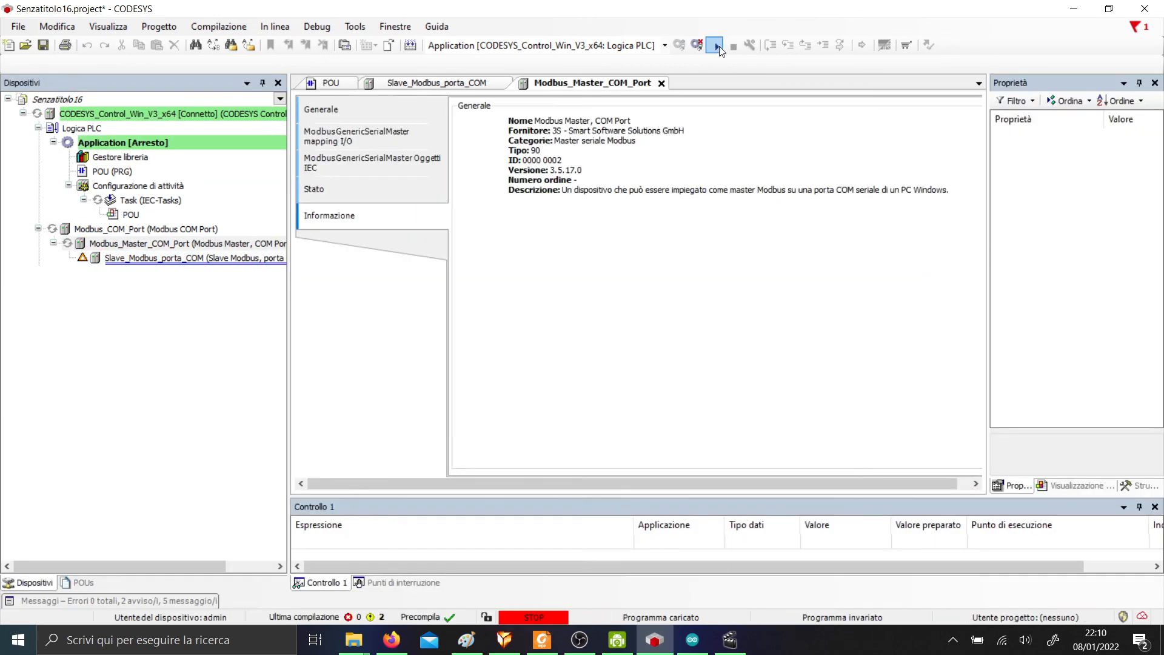
left_click(717, 46)
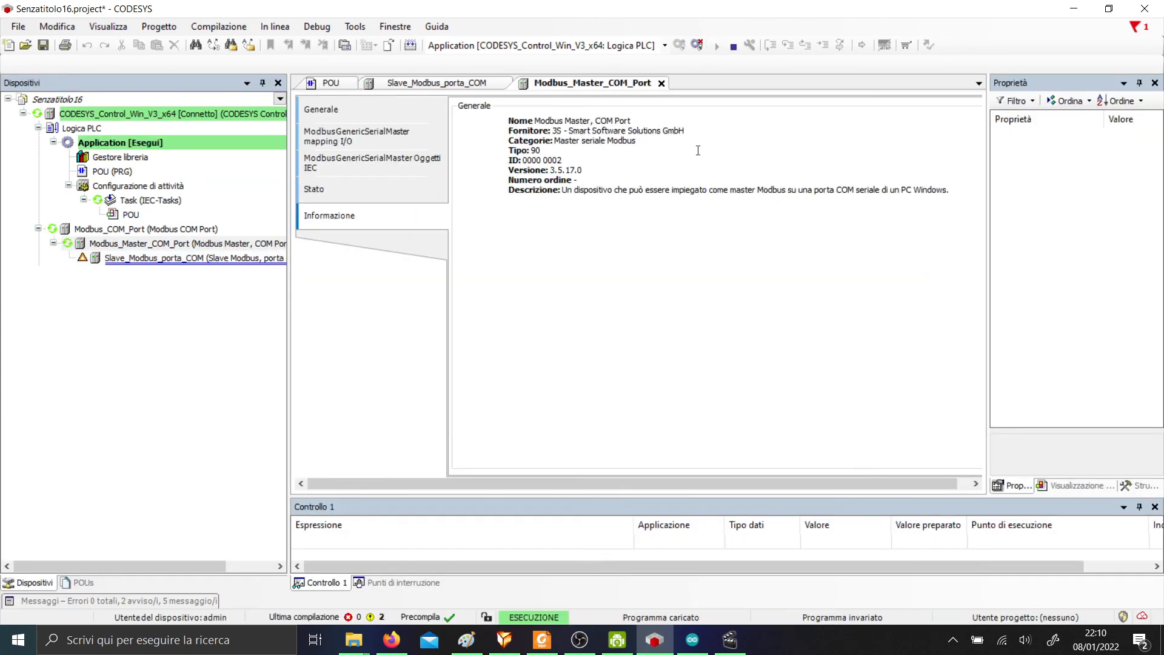
Reset the PLC to origin, then log in and create and download the application.
left_click(275, 26)
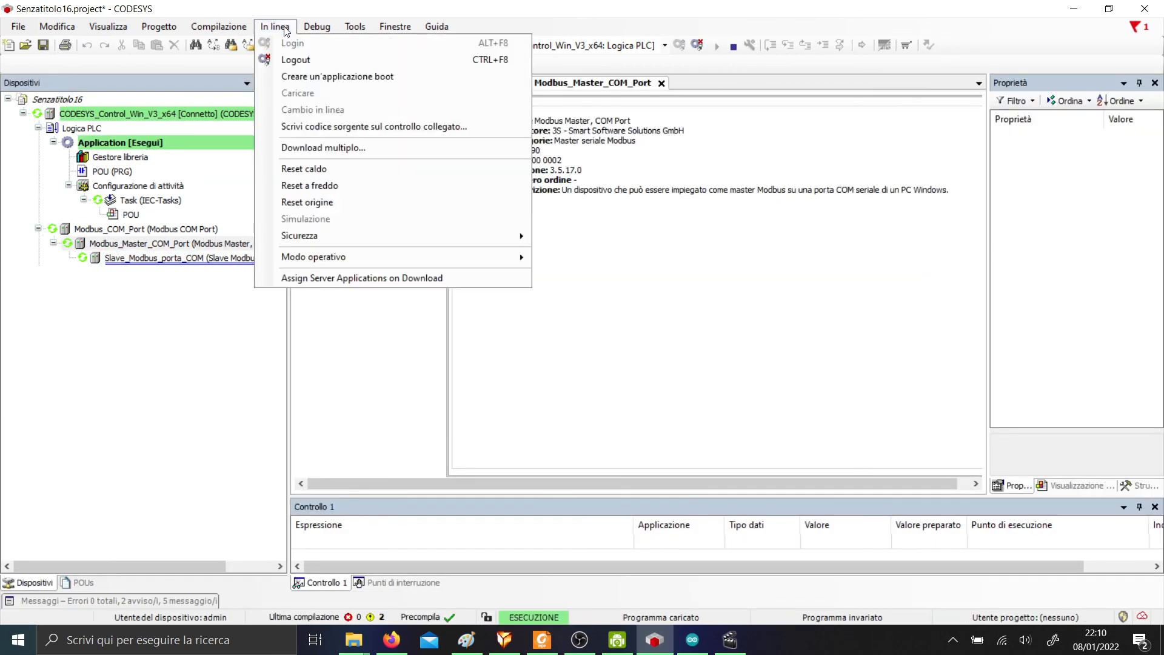
left_click(350, 205)
left_click(625, 372)
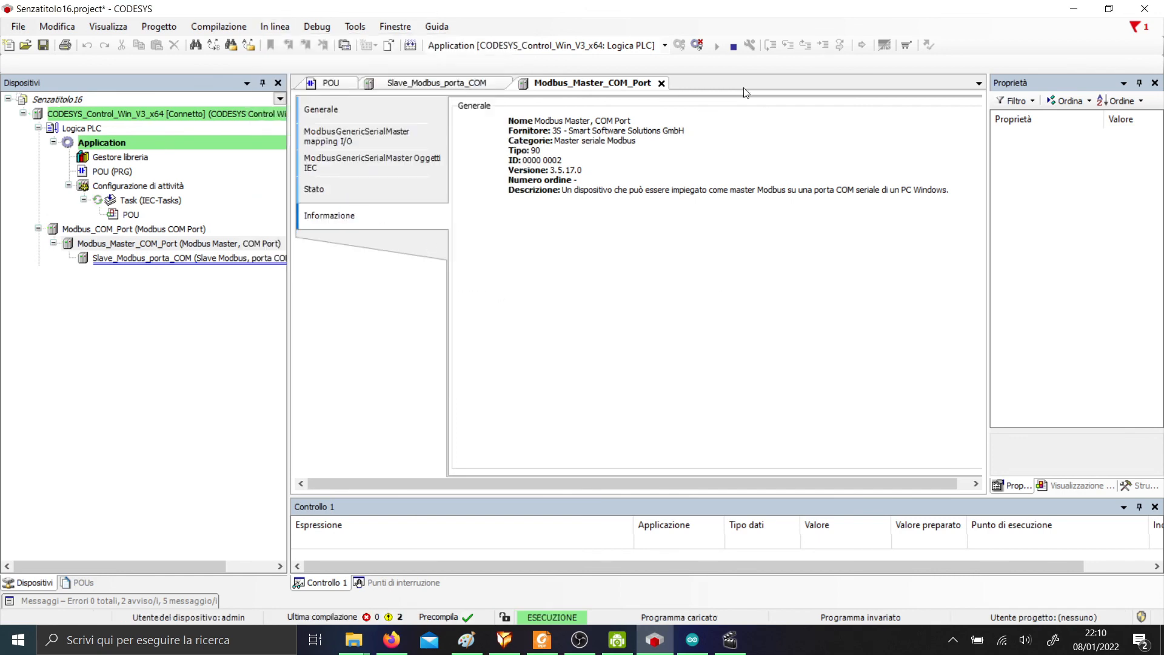
left_click(697, 46)
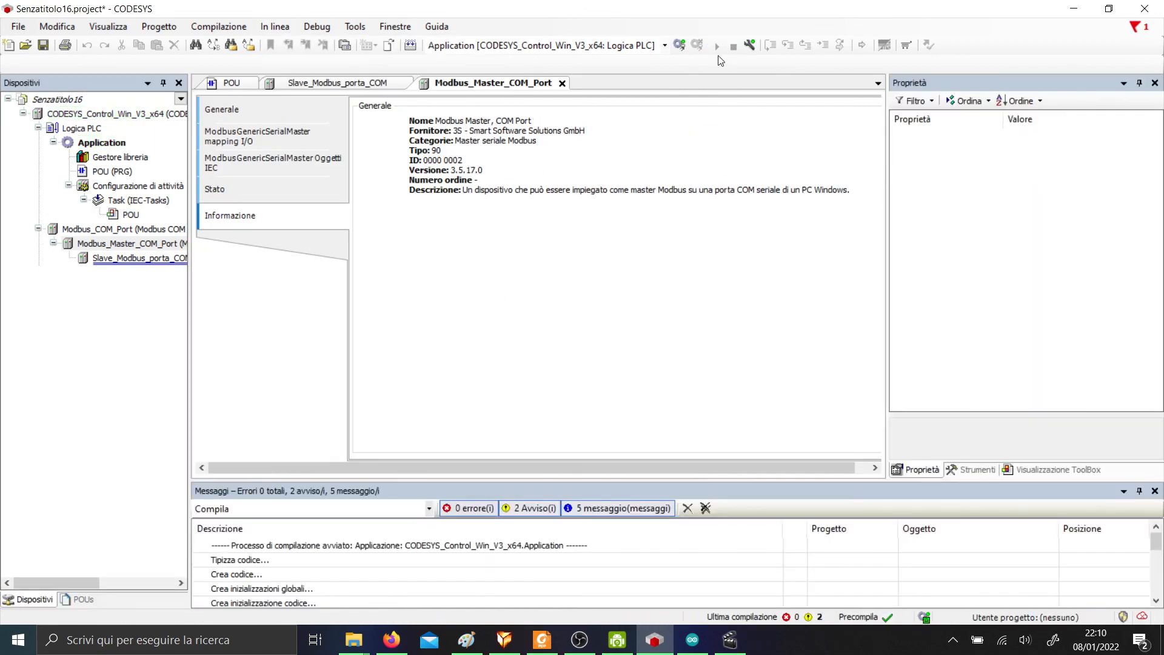
left_click(678, 47)
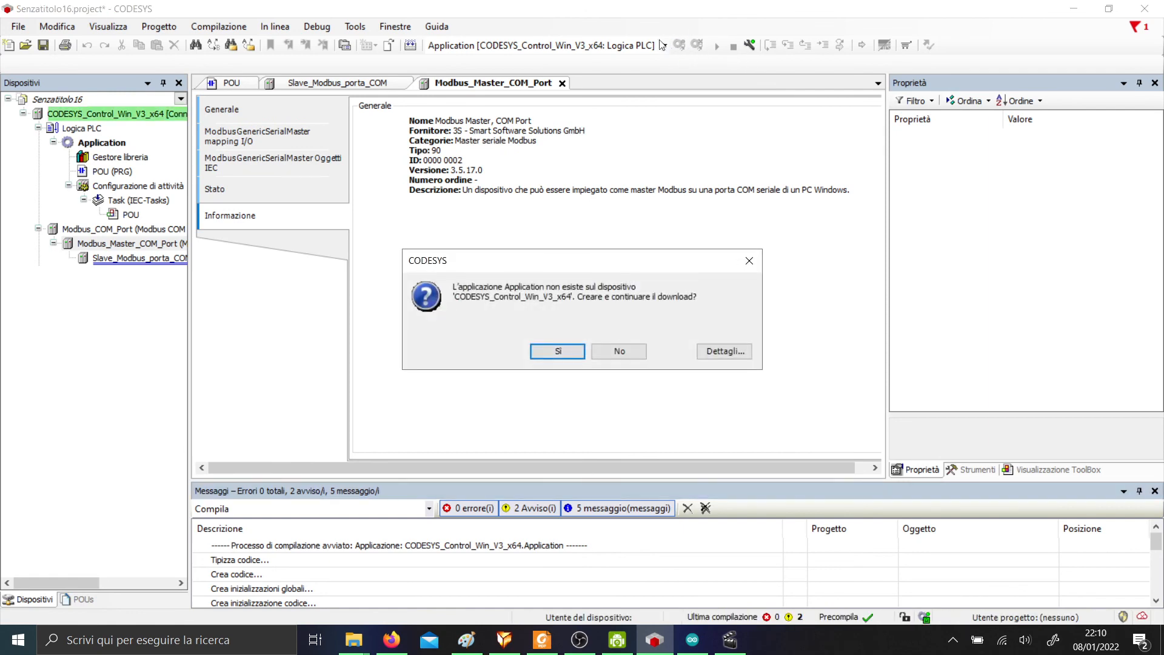
left_click(563, 354)
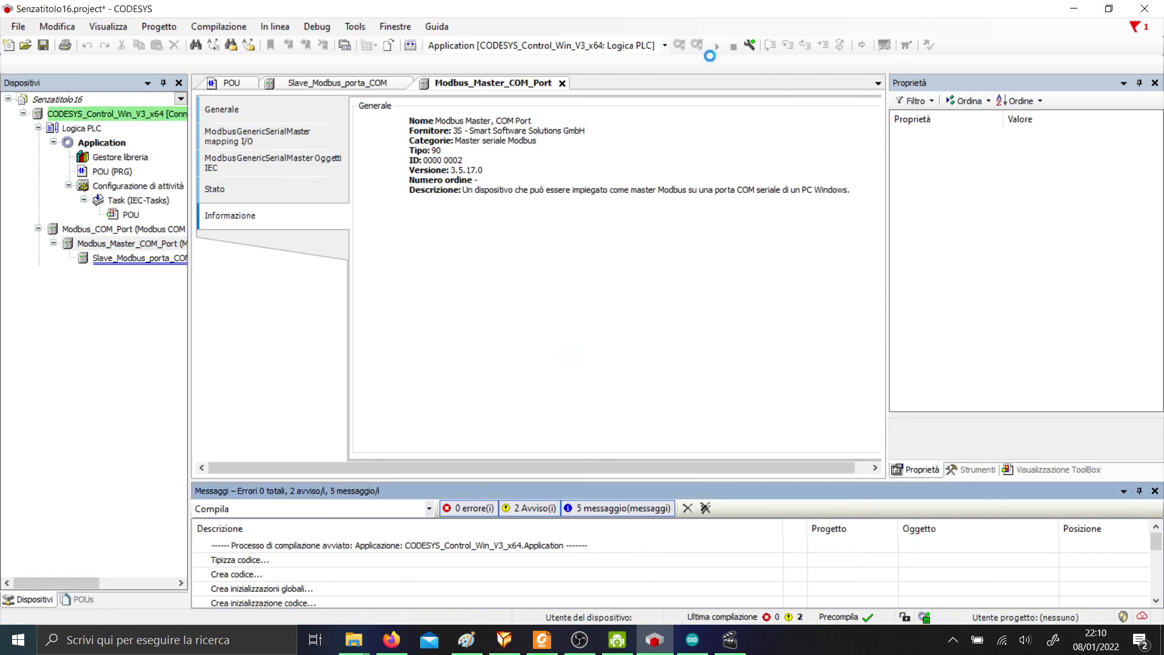